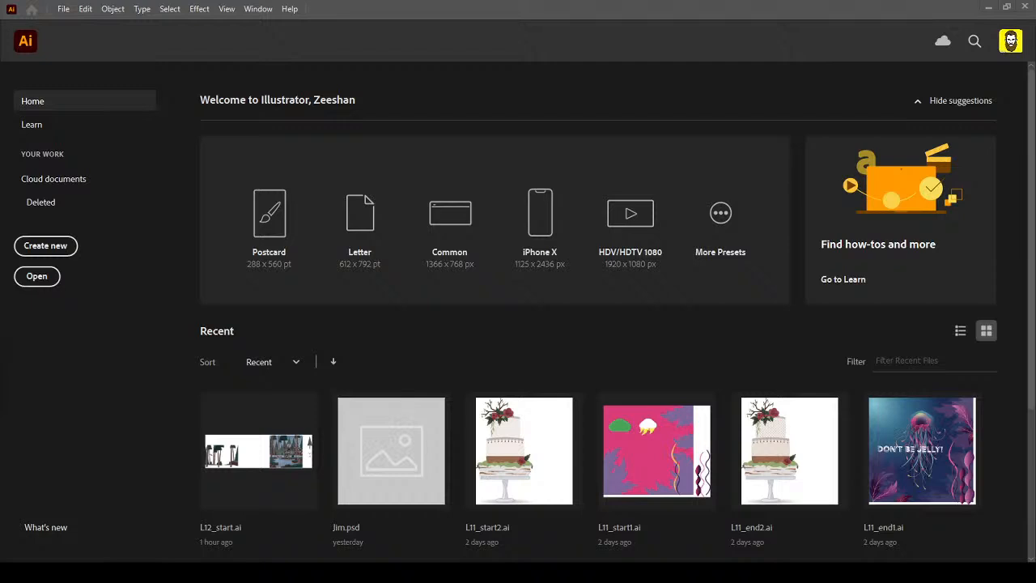
# Open the recent file L12_start.ai and fit the main forest artboard in the window
pyautogui.click(256, 450)
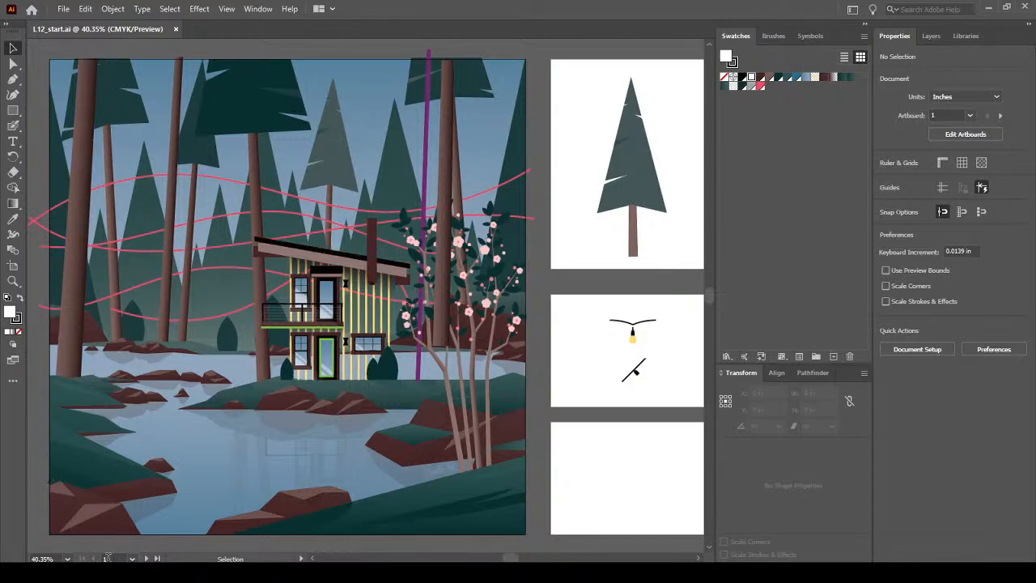
pyautogui.click(227, 9)
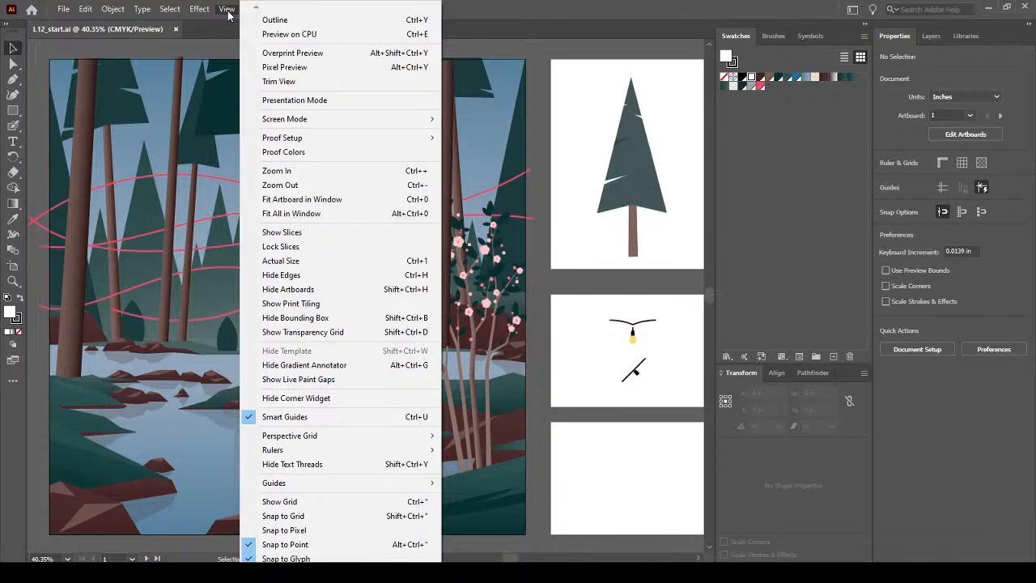
pyautogui.click(328, 200)
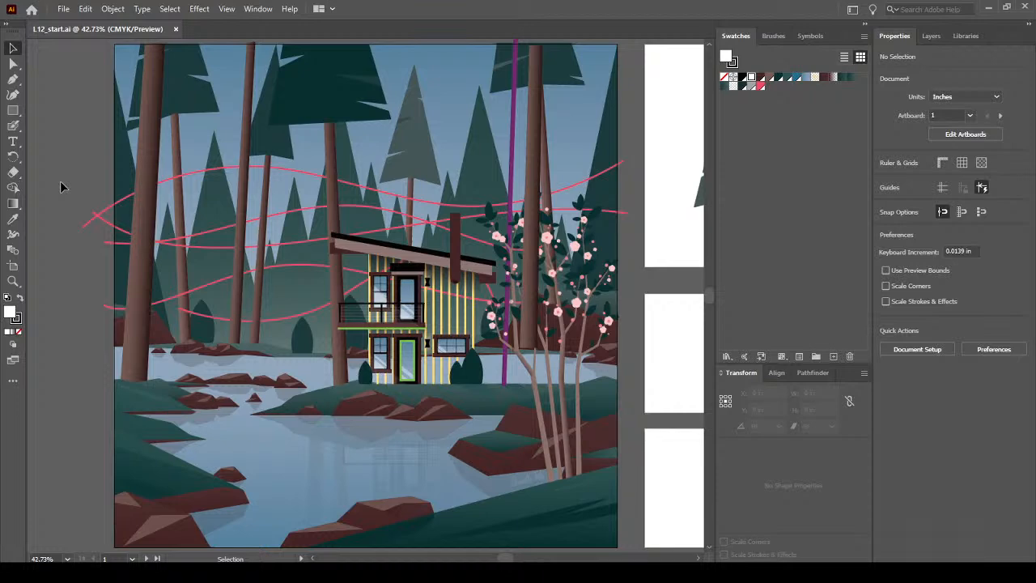
# Activate the Paintbrush tool in place of the Blob Brush
pyautogui.click(14, 126)
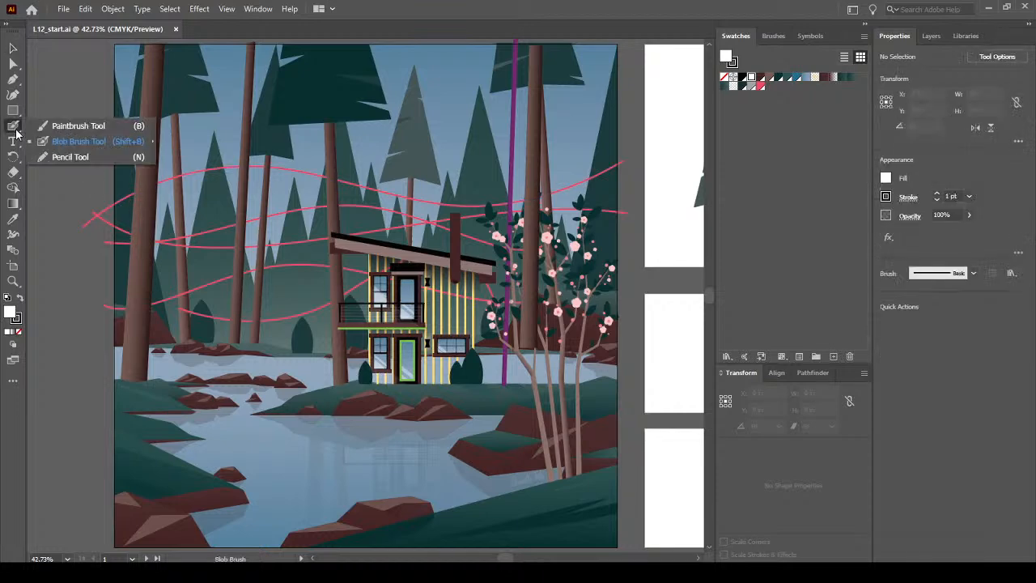
pyautogui.click(60, 125)
pyautogui.click(14, 126)
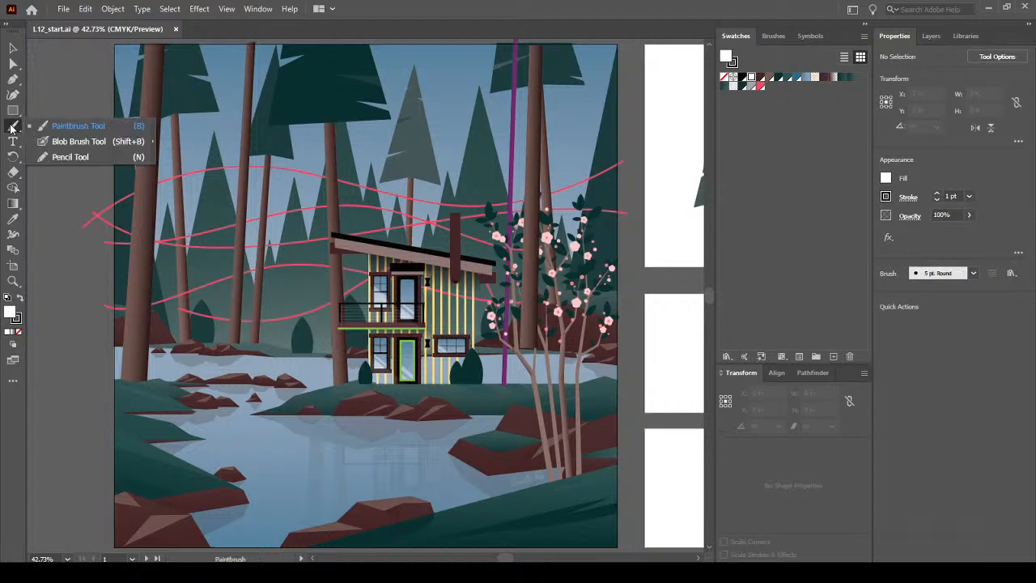
pyautogui.click(83, 128)
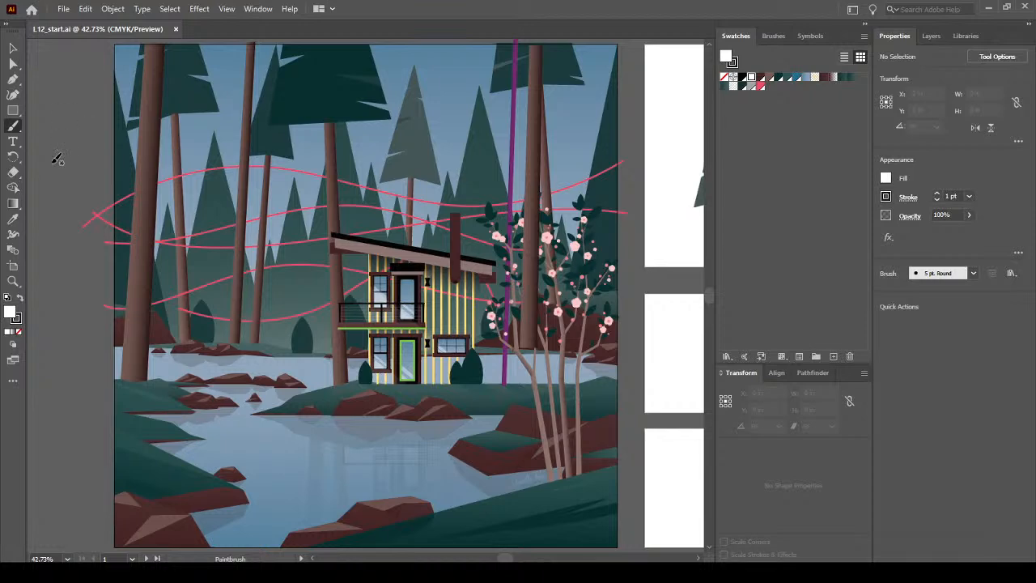
# Set the fill to none and make the stroke the active colour attribute, leaving the colour values as they are
pyautogui.click(20, 331)
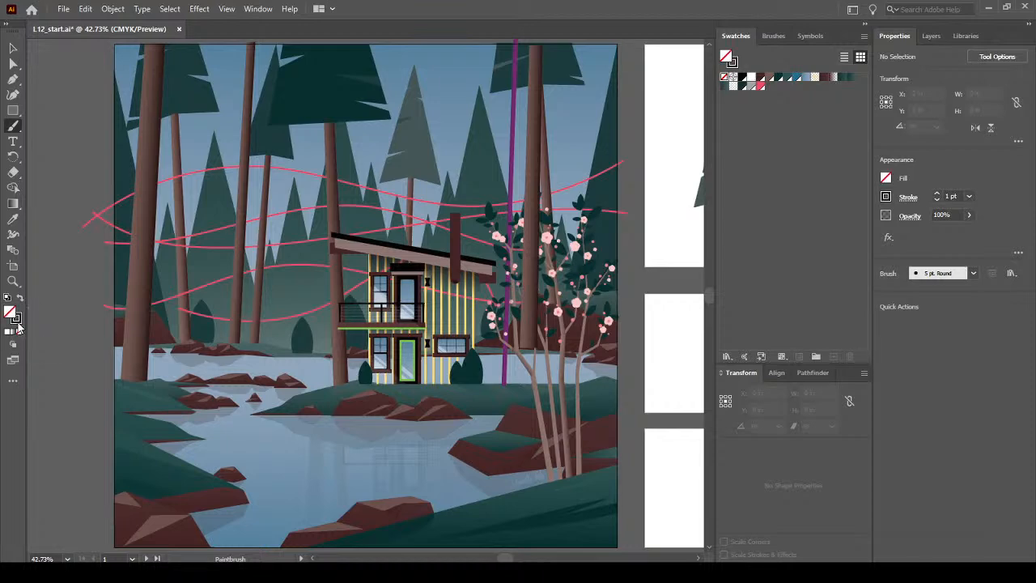
pyautogui.click(18, 323)
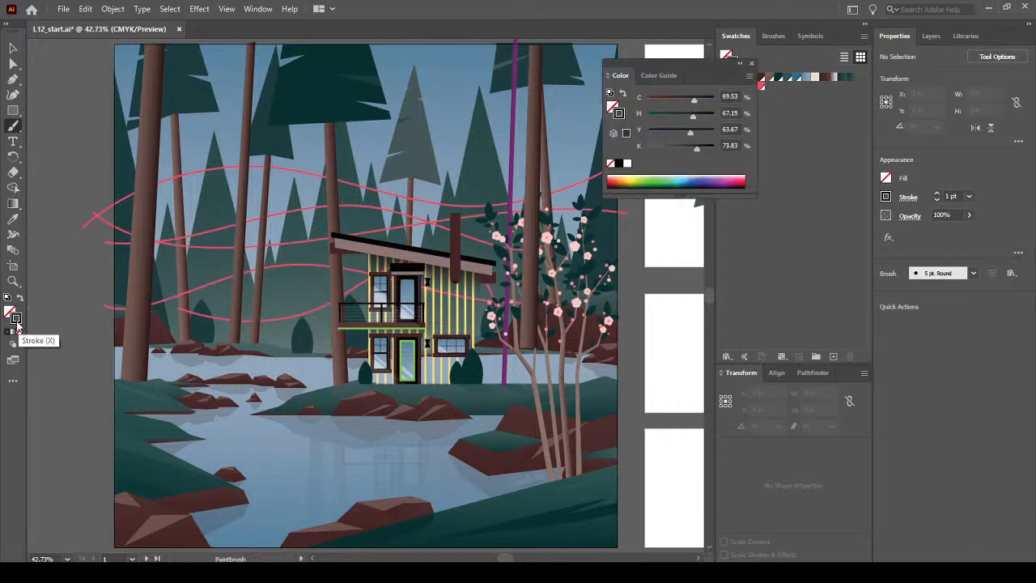
pyautogui.click(751, 63)
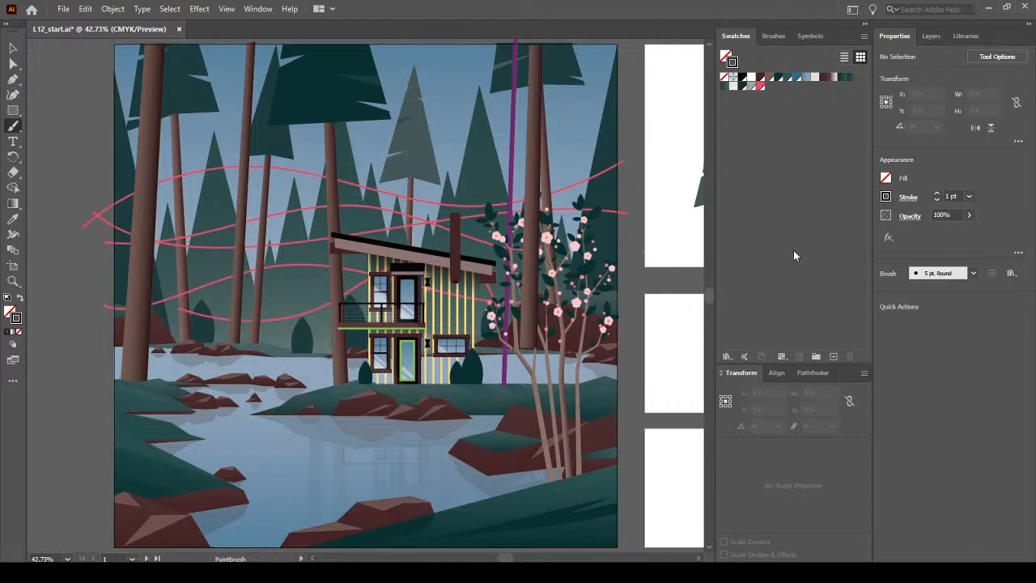
# Show the document's brush collection, hiding it once and bringing it back
pyautogui.click(772, 37)
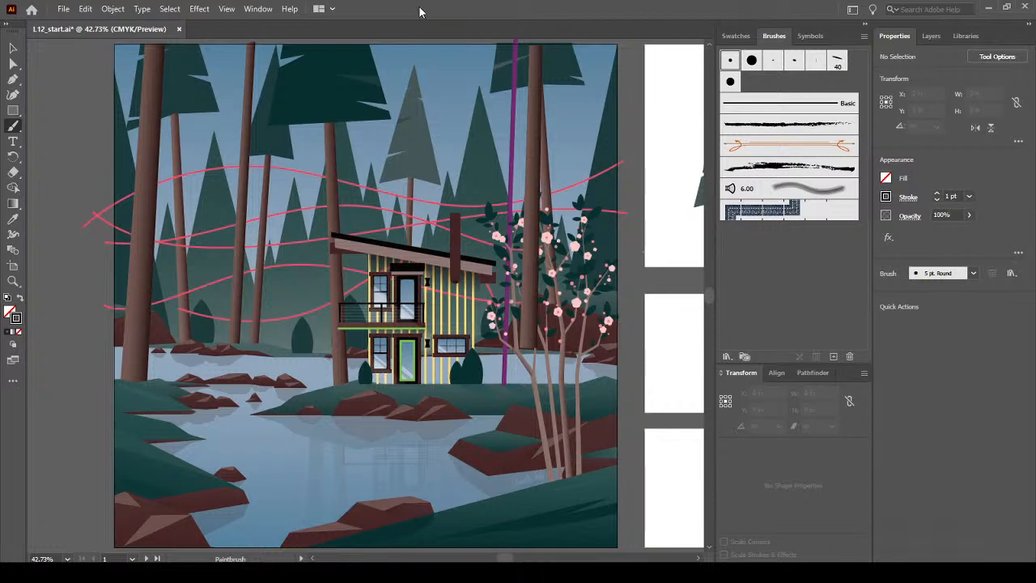
pyautogui.click(255, 9)
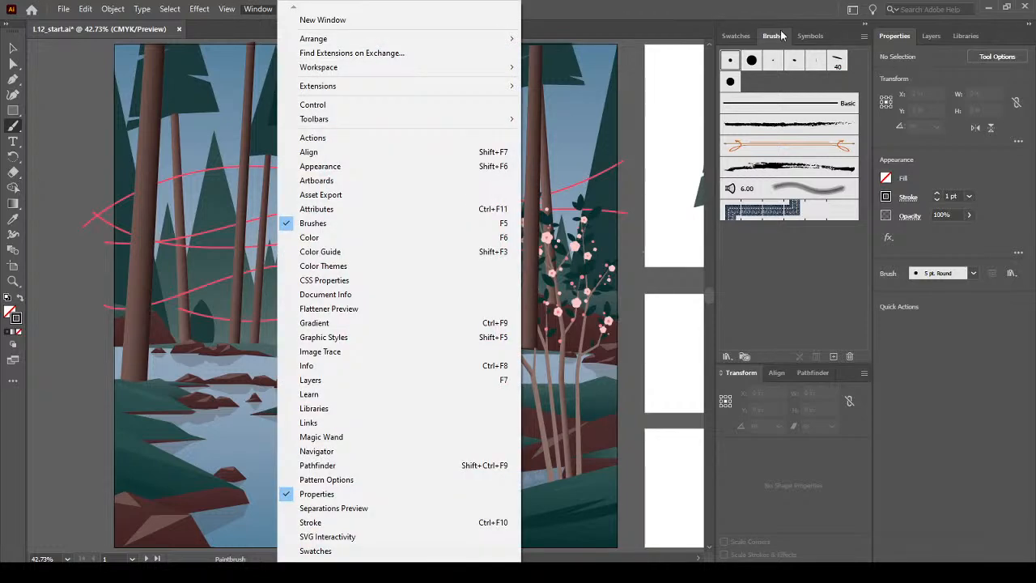
pyautogui.click(781, 36)
pyautogui.click(256, 9)
pyautogui.click(337, 223)
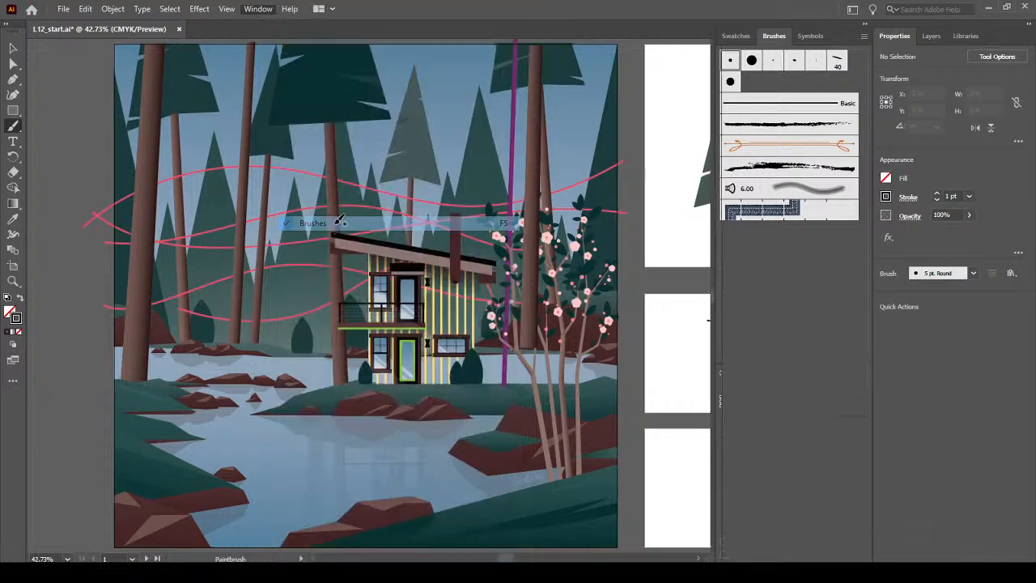
pyautogui.click(257, 9)
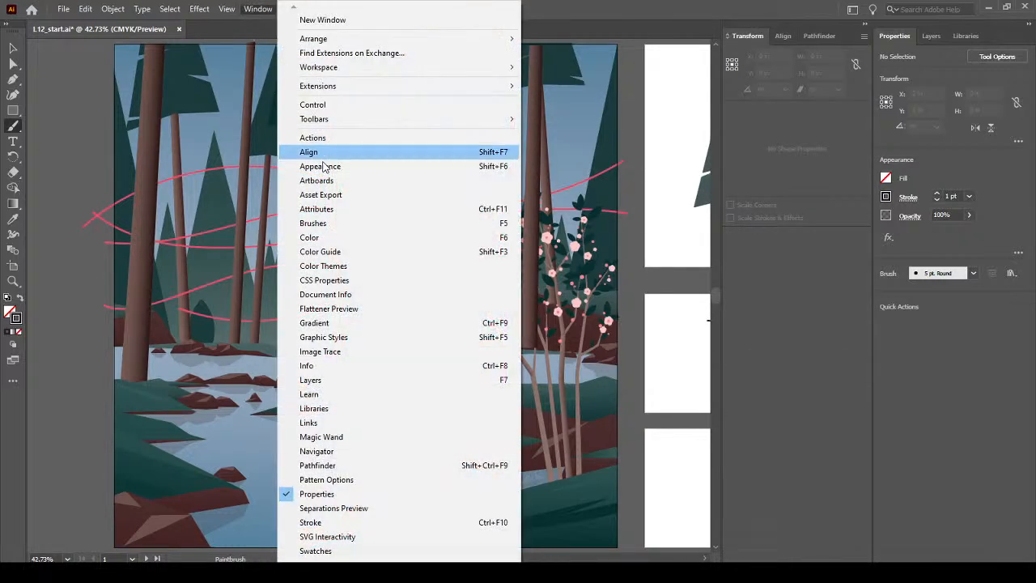
pyautogui.click(324, 224)
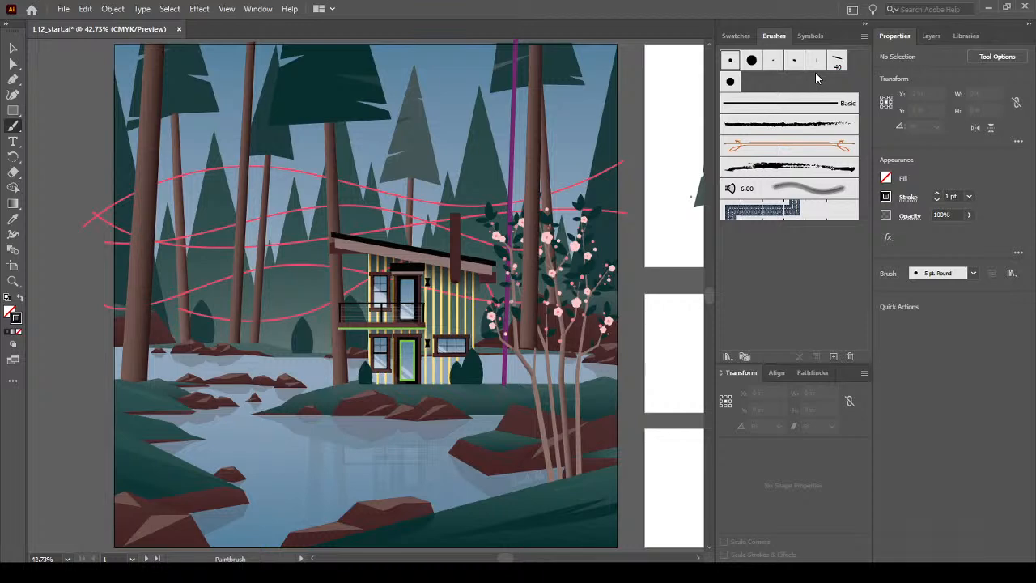
# Test the 40 pt. Flat calligraphic brush with freehand script strokes on the empty fourth artboard, and undo them all
pyautogui.click(837, 60)
pyautogui.moveTo(660, 285)
pyautogui.mouseDown()
pyautogui.moveTo(470, 197)
pyautogui.moveTo(383, 183)
pyautogui.moveTo(386, 164)
pyautogui.mouseUp()
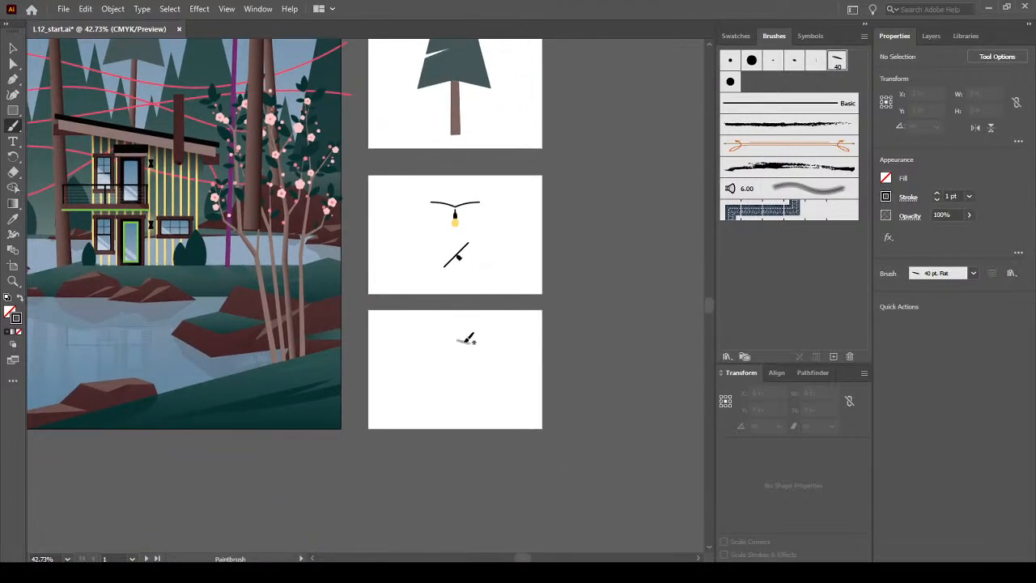
pyautogui.scroll(3, 518, 354)
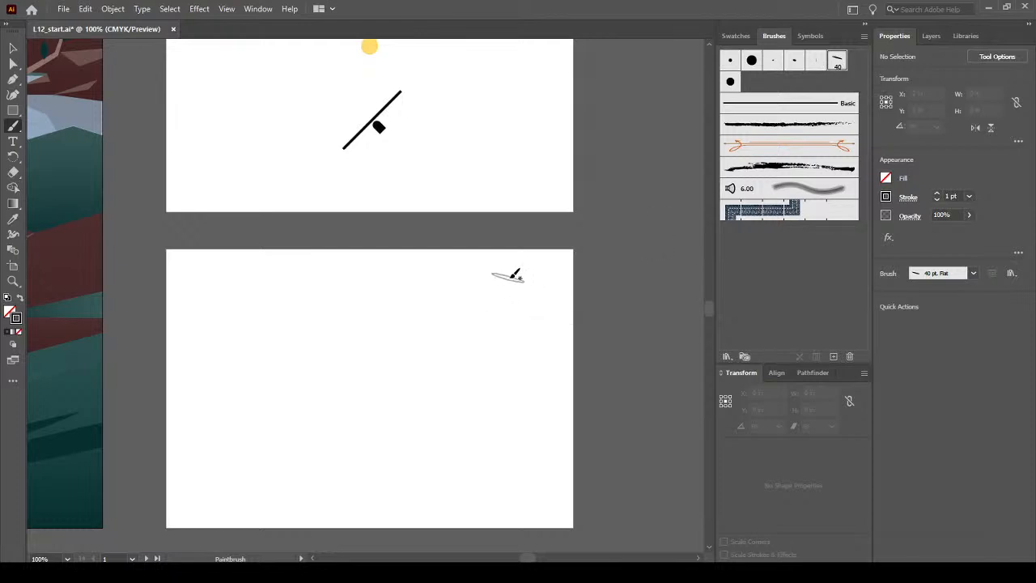
pyautogui.moveTo(506, 279)
pyautogui.mouseDown()
pyautogui.moveTo(511, 446)
pyautogui.moveTo(526, 500)
pyautogui.mouseUp()
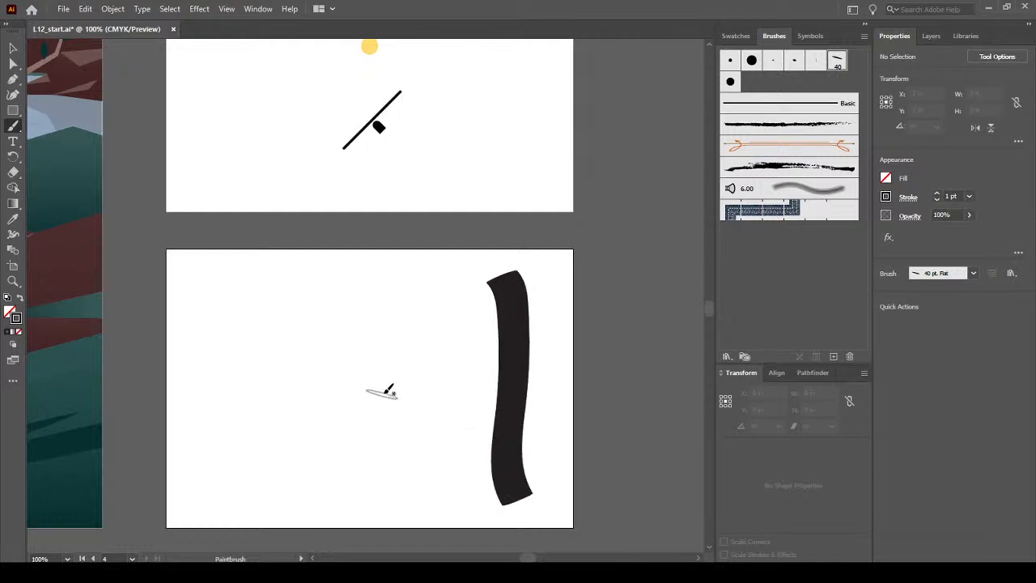
pyautogui.moveTo(388, 399)
pyautogui.mouseDown()
pyautogui.moveTo(331, 362)
pyautogui.moveTo(399, 337)
pyautogui.moveTo(451, 391)
pyautogui.moveTo(308, 452)
pyautogui.moveTo(254, 449)
pyautogui.moveTo(214, 410)
pyautogui.moveTo(204, 345)
pyautogui.moveTo(239, 302)
pyautogui.moveTo(272, 287)
pyautogui.moveTo(308, 279)
pyautogui.moveTo(349, 289)
pyautogui.moveTo(345, 311)
pyautogui.moveTo(221, 396)
pyautogui.moveTo(206, 468)
pyautogui.moveTo(238, 522)
pyautogui.moveTo(334, 547)
pyautogui.moveTo(413, 518)
pyautogui.moveTo(467, 459)
pyautogui.mouseUp()
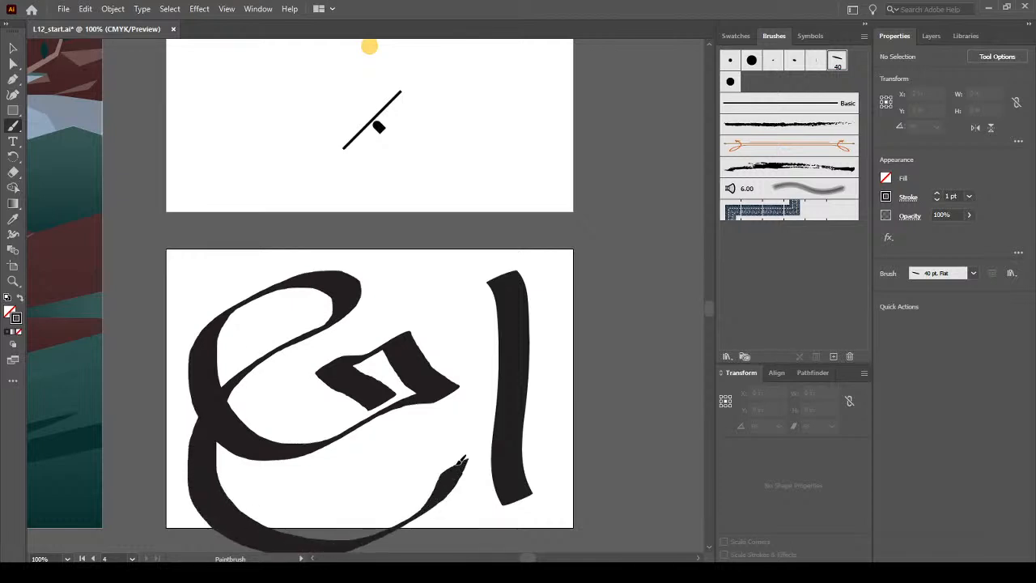
pyautogui.moveTo(392, 299); pyautogui.dragTo(426, 270)
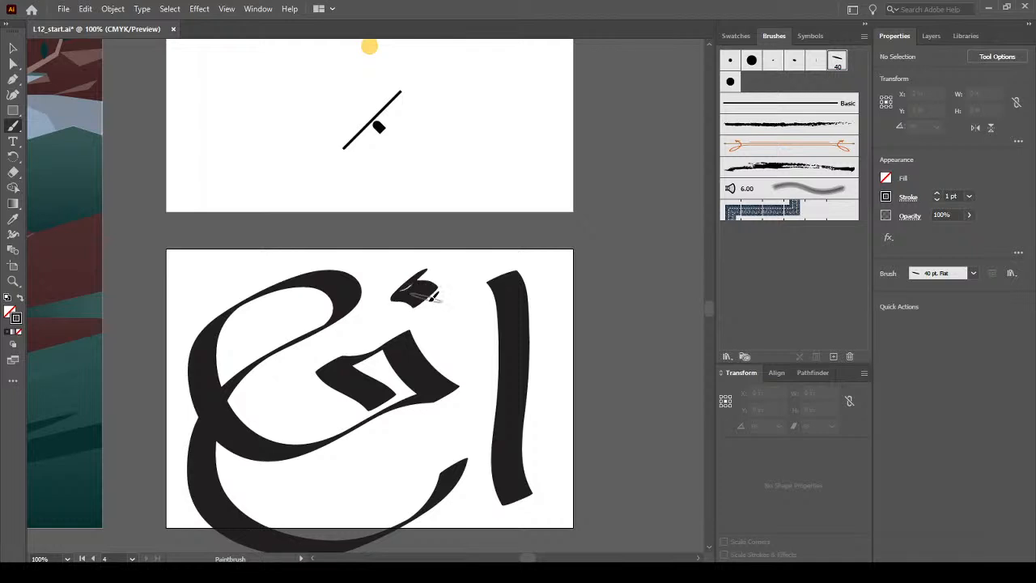
pyautogui.hotkey('ctrl', 'z')
pyautogui.hotkey('ctrl', 'z')
pyautogui.hotkey('ctrl', 'z')
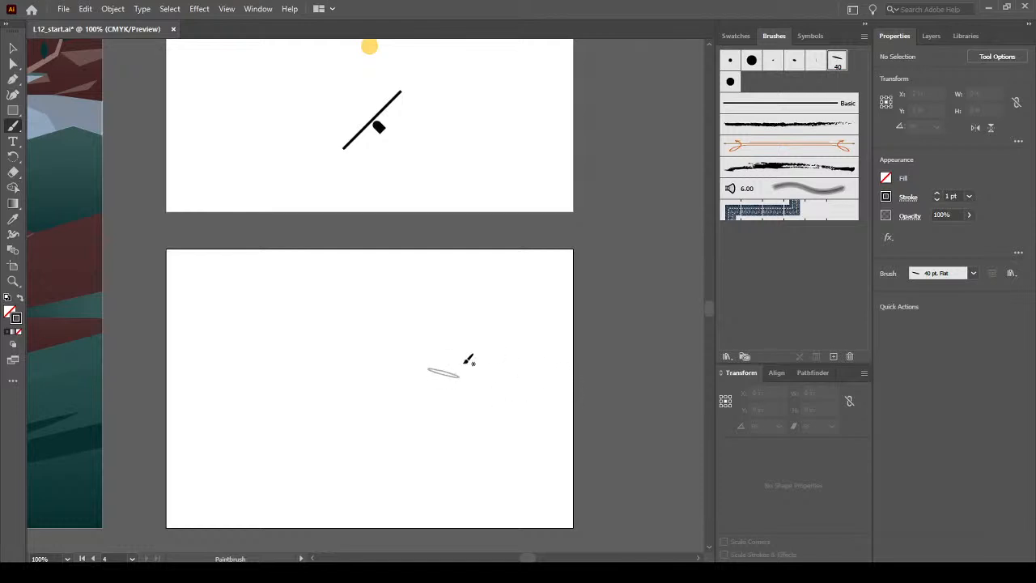
# Paint a calligraphic letter K with the 40 pt. Flat brush on the empty artboard, and undo all its strokes
pyautogui.moveTo(419, 276)
pyautogui.mouseDown()
pyautogui.moveTo(368, 264)
pyautogui.moveTo(347, 283)
pyautogui.moveTo(354, 325)
pyautogui.moveTo(381, 334)
pyautogui.moveTo(416, 324)
pyautogui.moveTo(362, 365)
pyautogui.moveTo(345, 412)
pyautogui.moveTo(362, 463)
pyautogui.moveTo(398, 488)
pyautogui.moveTo(434, 488)
pyautogui.moveTo(482, 463)
pyautogui.moveTo(501, 392)
pyautogui.moveTo(459, 364)
pyautogui.mouseUp()
pyautogui.moveTo(362, 233); pyautogui.dragTo(357, 236)
pyautogui.hotkey('ctrl', 'z')
pyautogui.hotkey('ctrl', 'z')
pyautogui.moveTo(266, 316)
pyautogui.mouseDown()
pyautogui.moveTo(299, 281)
pyautogui.moveTo(314, 300)
pyautogui.moveTo(331, 474)
pyautogui.moveTo(295, 484)
pyautogui.moveTo(295, 456)
pyautogui.mouseUp()
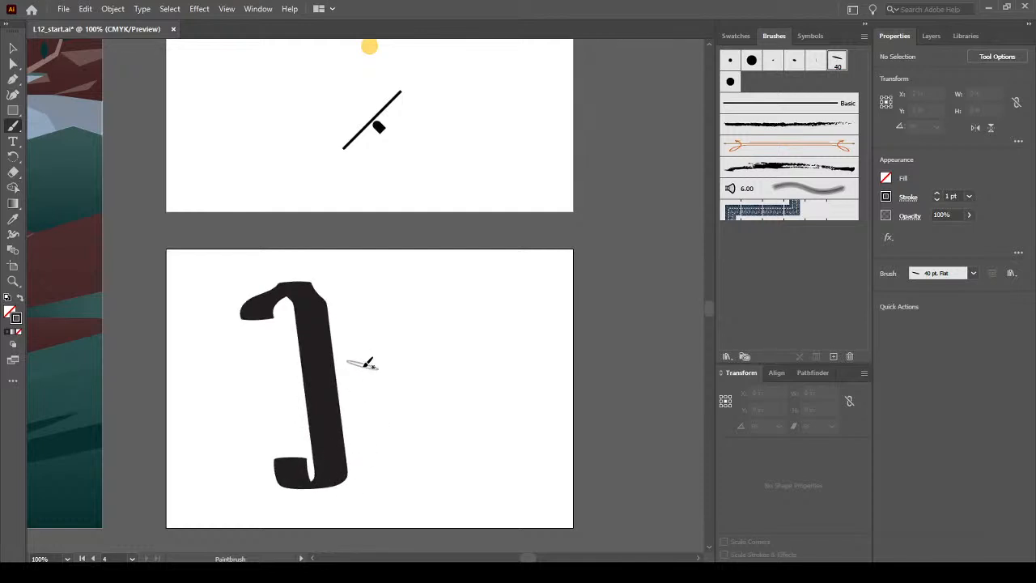
pyautogui.moveTo(361, 381)
pyautogui.mouseDown()
pyautogui.moveTo(371, 343)
pyautogui.moveTo(441, 310)
pyautogui.moveTo(448, 278)
pyautogui.moveTo(428, 258)
pyautogui.moveTo(404, 280)
pyautogui.mouseUp()
pyautogui.moveTo(398, 366)
pyautogui.mouseDown()
pyautogui.moveTo(430, 366)
pyautogui.moveTo(470, 395)
pyautogui.moveTo(485, 456)
pyautogui.moveTo(525, 490)
pyautogui.moveTo(556, 476)
pyautogui.moveTo(536, 439)
pyautogui.mouseUp()
pyautogui.moveTo(379, 388)
pyautogui.mouseDown()
pyautogui.moveTo(375, 470)
pyautogui.moveTo(355, 507)
pyautogui.moveTo(313, 515)
pyautogui.moveTo(273, 503)
pyautogui.mouseUp()
pyautogui.hotkey('ctrl', 'z')
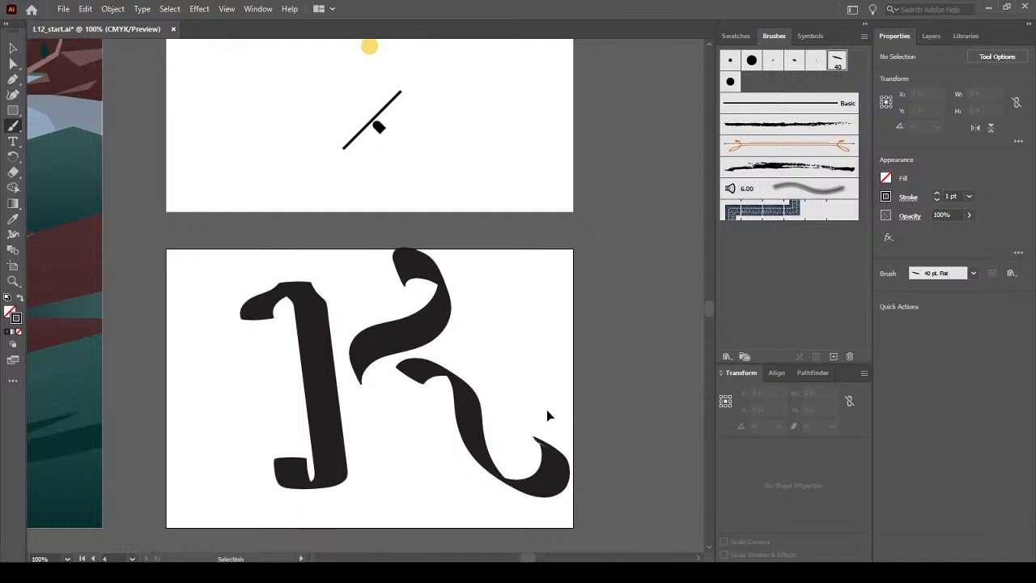
pyautogui.hotkey('ctrl', 'z')
pyautogui.hotkey('ctrl', 'z')
pyautogui.hotkey('ctrl', 'z')
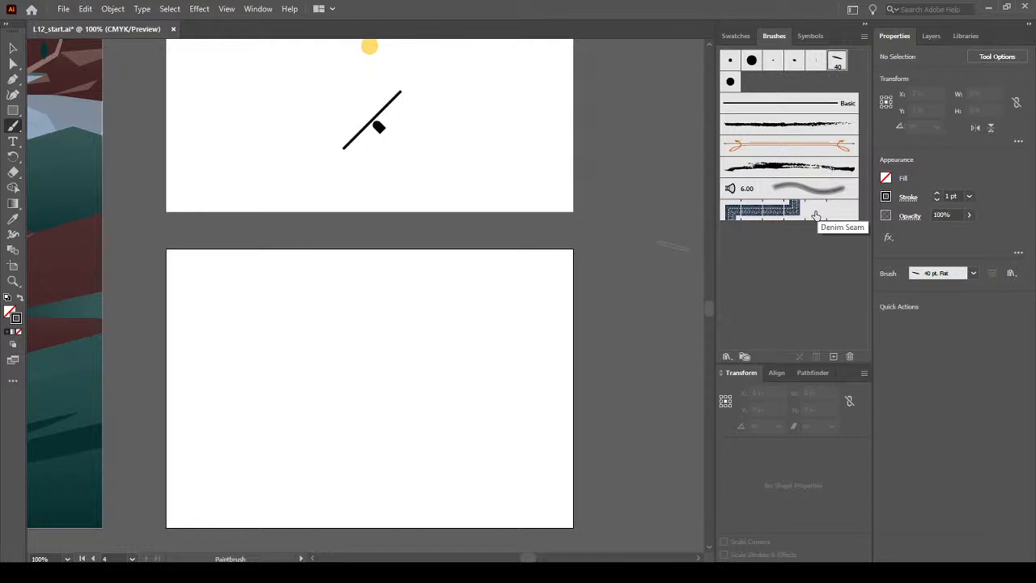
# Try the Charcoal - Feather art brush with a wavy stroke and a looped stroke on the empty artboard, and undo both
pyautogui.click(769, 151)
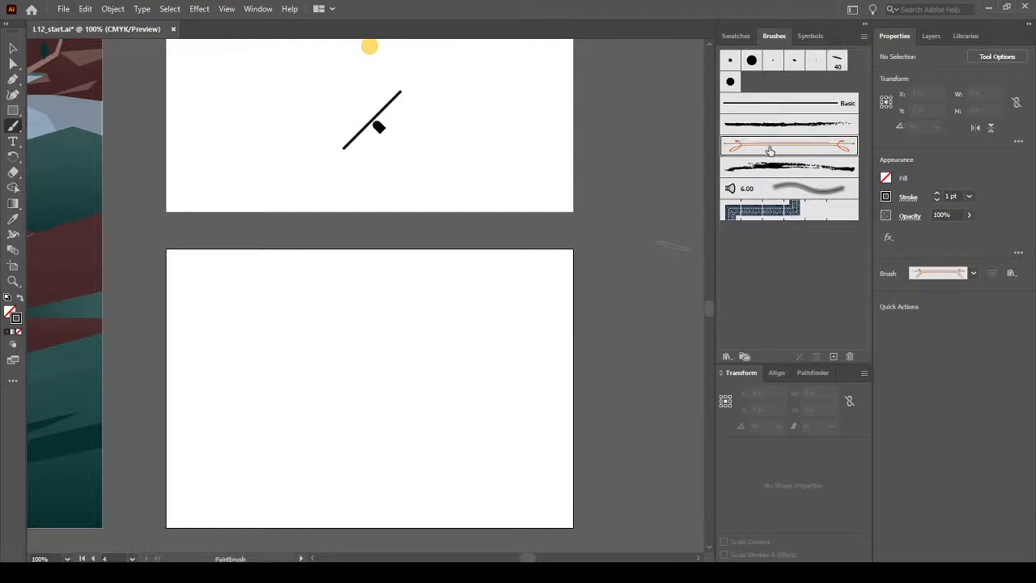
pyautogui.click(770, 133)
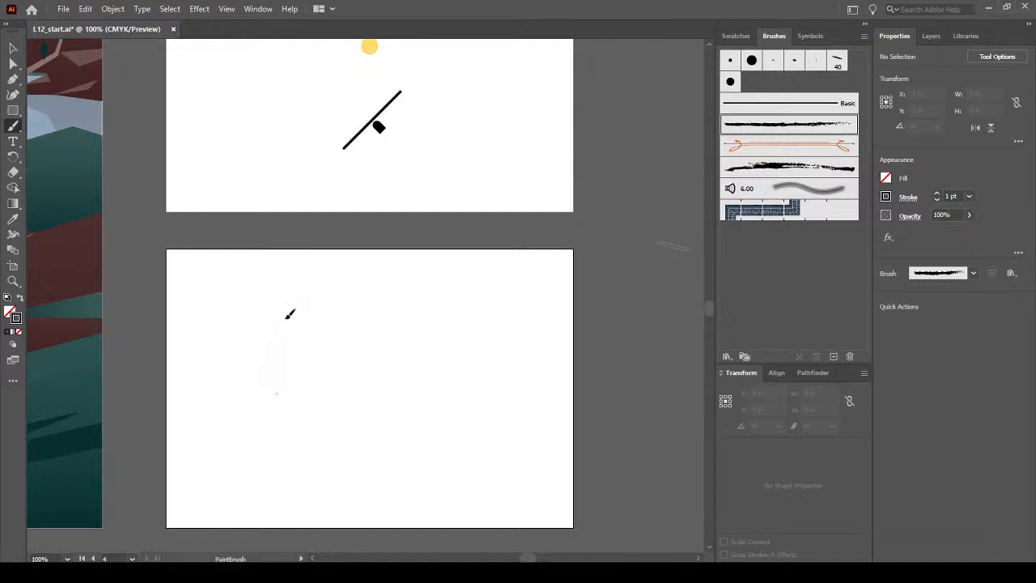
pyautogui.moveTo(361, 471); pyautogui.dragTo(444, 402)
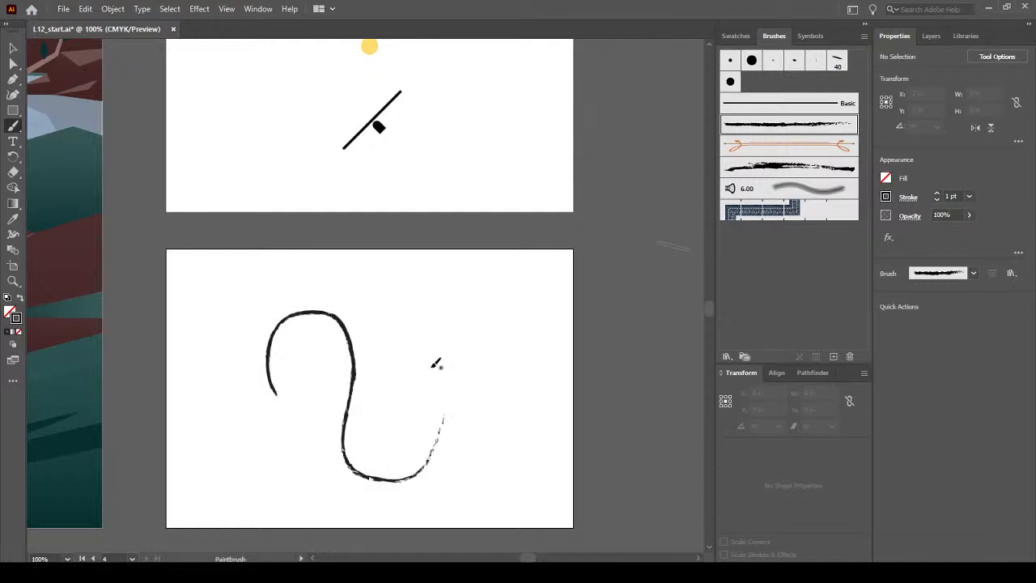
pyautogui.moveTo(393, 435); pyautogui.dragTo(465, 398)
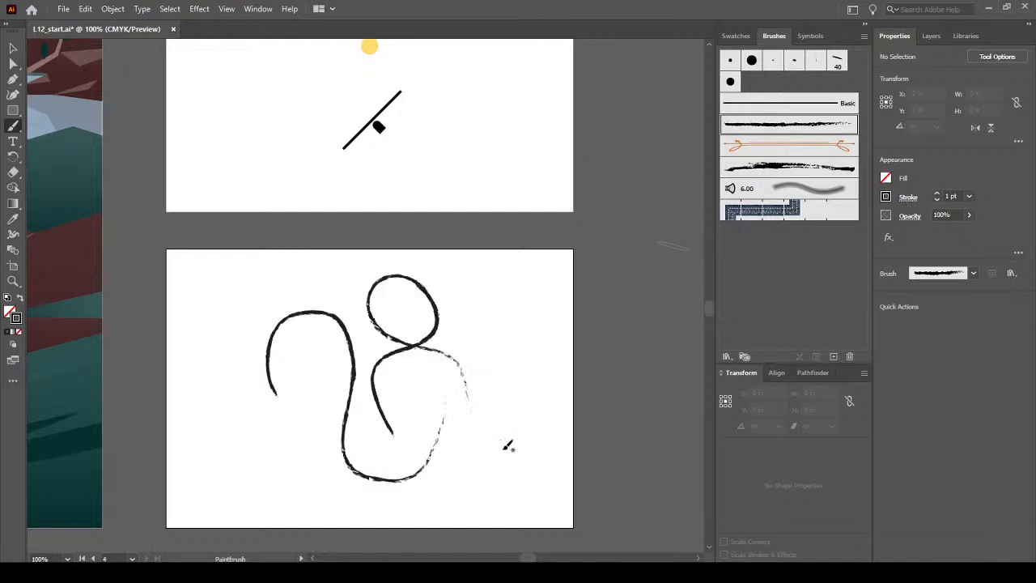
pyautogui.hotkey('ctrl', 'z')
pyautogui.hotkey('ctrl', 'z')
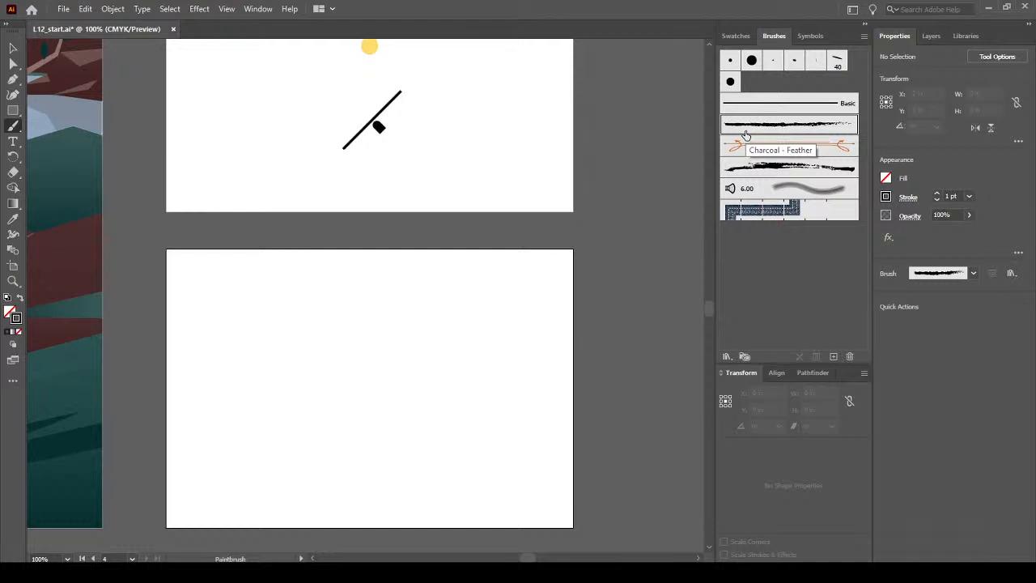
# Try the 6.00 bristle brush with three crossing curved strokes on the empty artboard, and undo them
pyautogui.click(787, 191)
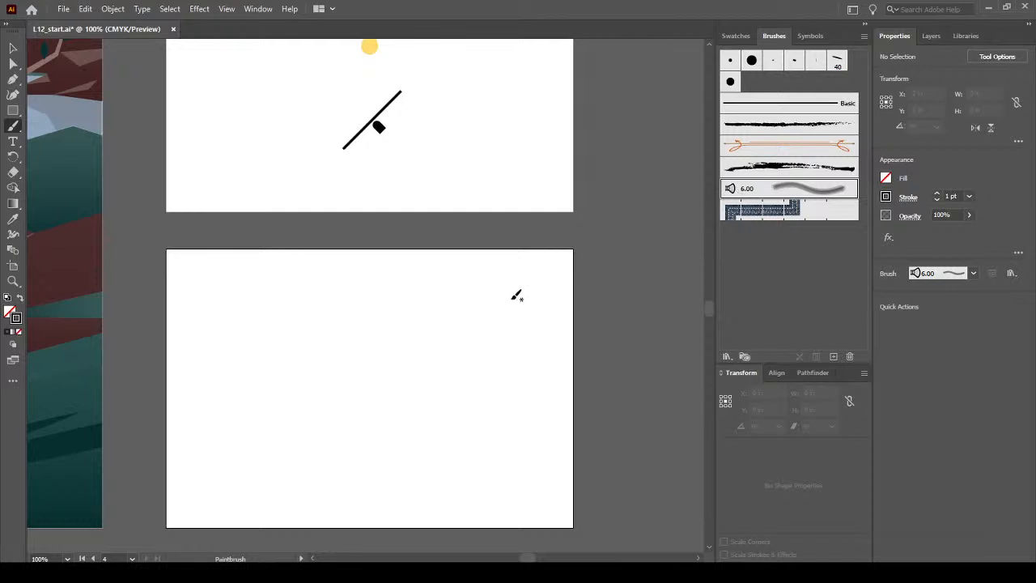
pyautogui.moveTo(512, 278)
pyautogui.mouseDown()
pyautogui.moveTo(390, 376)
pyautogui.moveTo(270, 424)
pyautogui.moveTo(243, 414)
pyautogui.mouseUp()
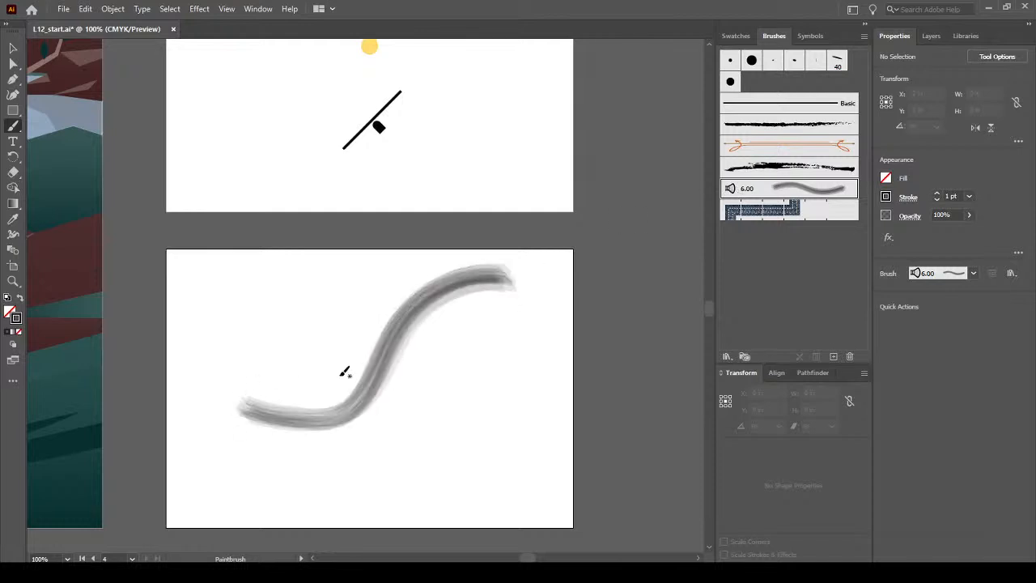
pyautogui.moveTo(506, 391); pyautogui.dragTo(247, 279)
pyautogui.moveTo(376, 490)
pyautogui.mouseDown()
pyautogui.moveTo(393, 412)
pyautogui.moveTo(559, 282)
pyautogui.mouseUp()
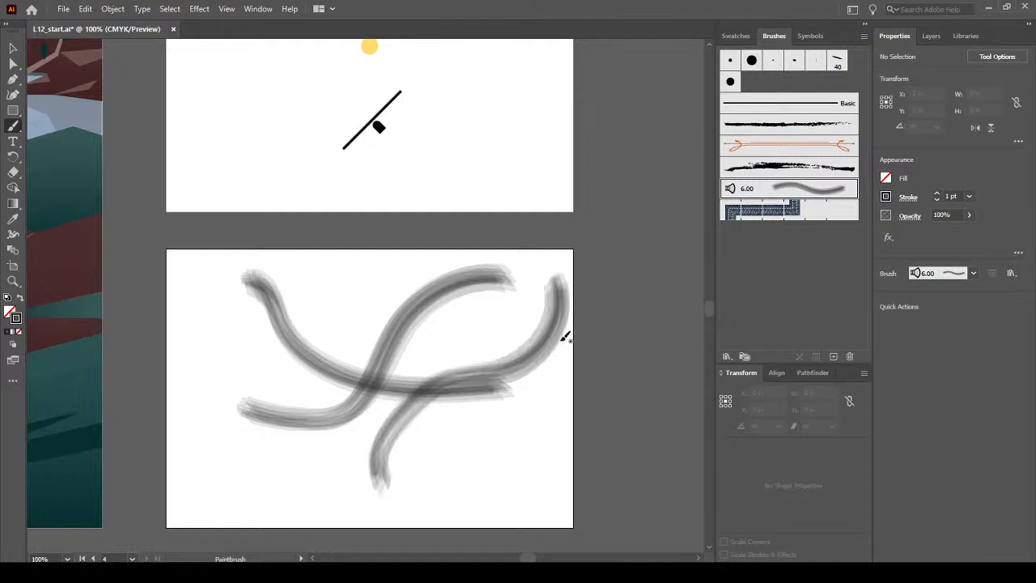
pyautogui.press('ctrl')
pyautogui.hotkey('ctrl', 'z')
pyautogui.hotkey('ctrl', 'z')
pyautogui.hotkey('ctrl', 'z')
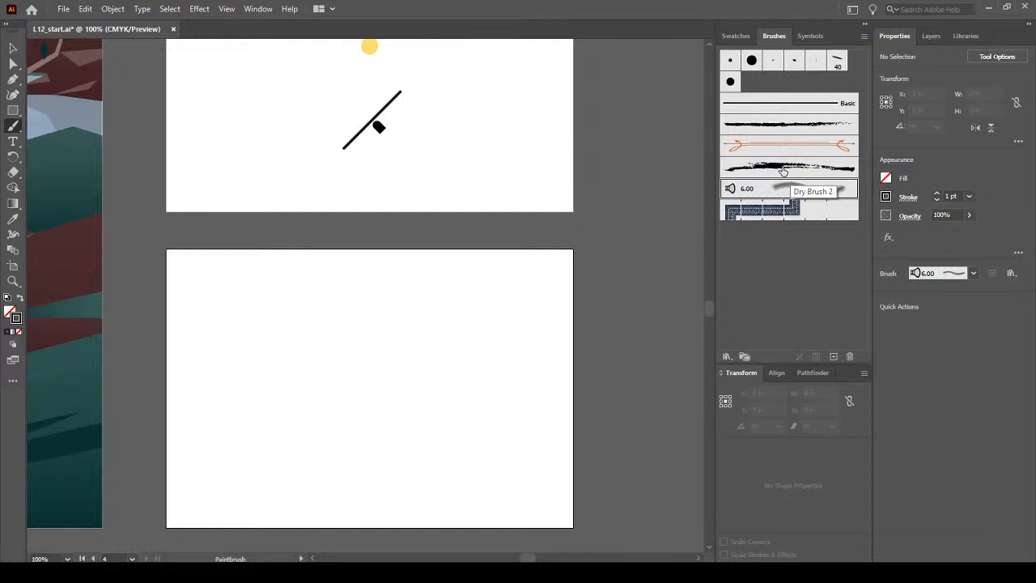
# Paint a wavy stroke across the empty artboard with the Denim Seam pattern brush and inspect its stitching up close
pyautogui.click(785, 207)
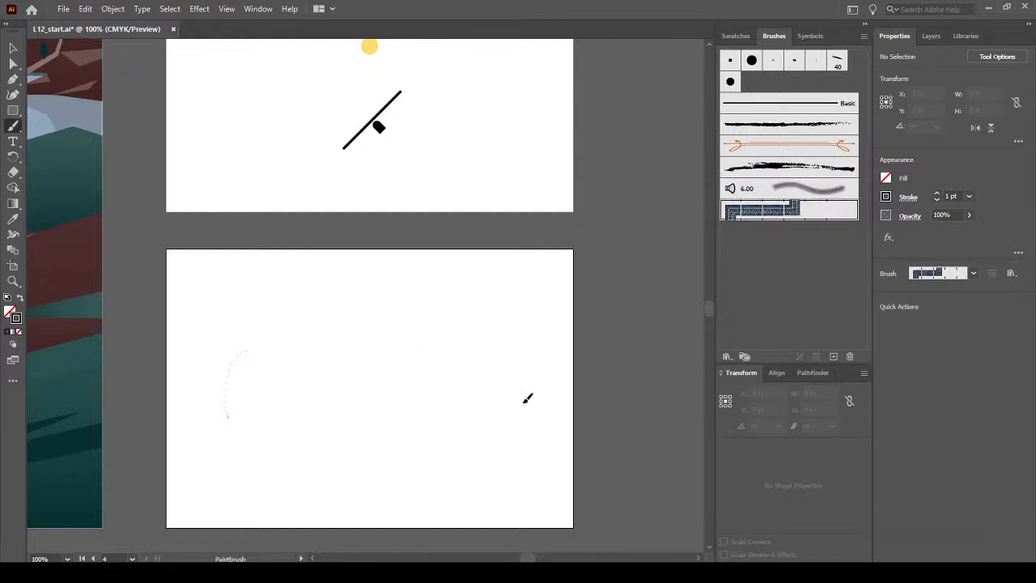
pyautogui.moveTo(510, 390); pyautogui.dragTo(566, 332)
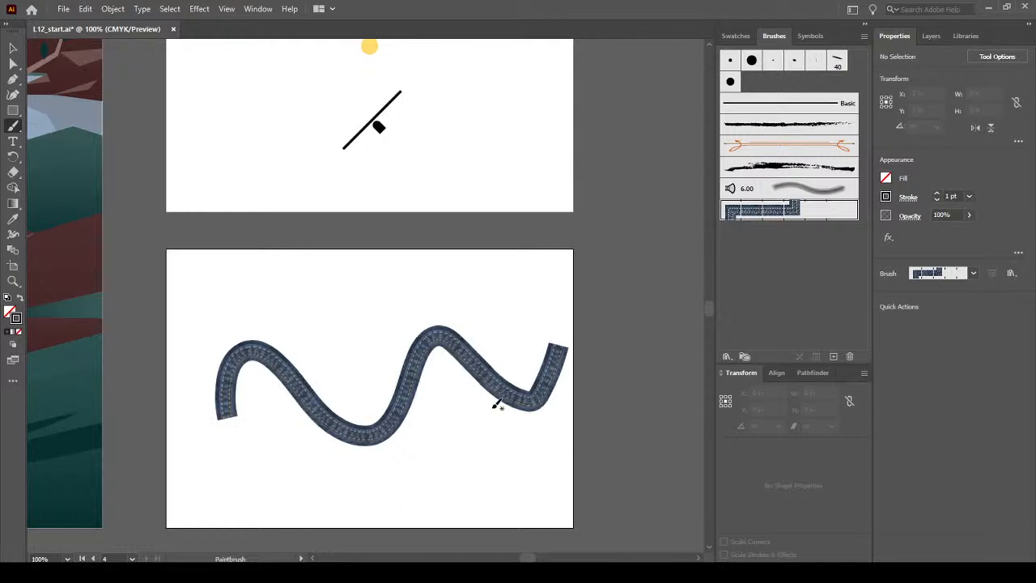
pyautogui.keyDown('alt'); pyautogui.scroll(4, 381, 412); pyautogui.keyUp('alt')
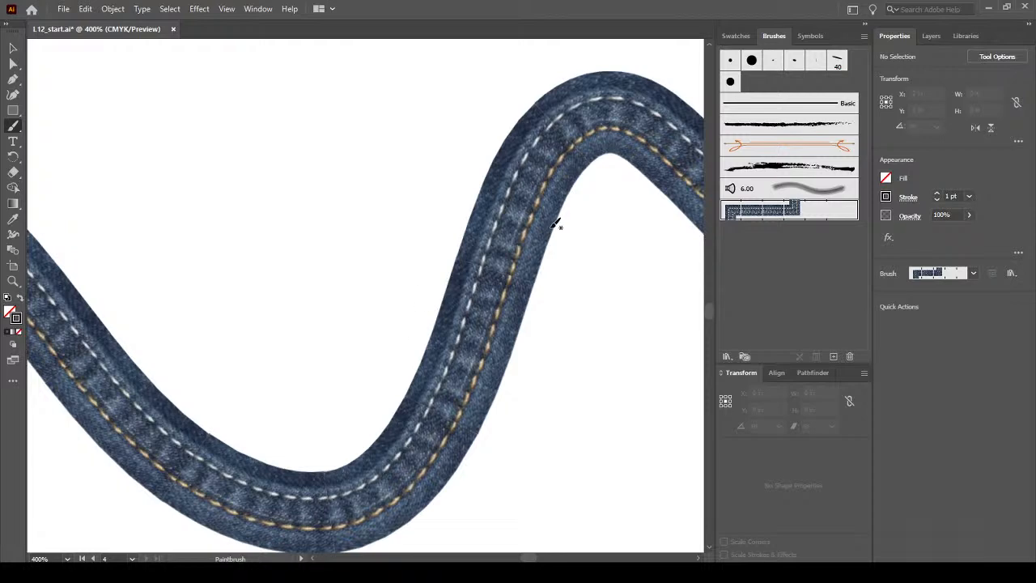
# Paint two vertical strokes across the wavy stroke with the Denim Seam pattern brush, and undo all the denim strokes
pyautogui.keyDown('alt'); pyautogui.scroll(-3, 322, 301); pyautogui.keyUp('alt')
pyautogui.moveTo(289, 160); pyautogui.dragTo(282, 484)
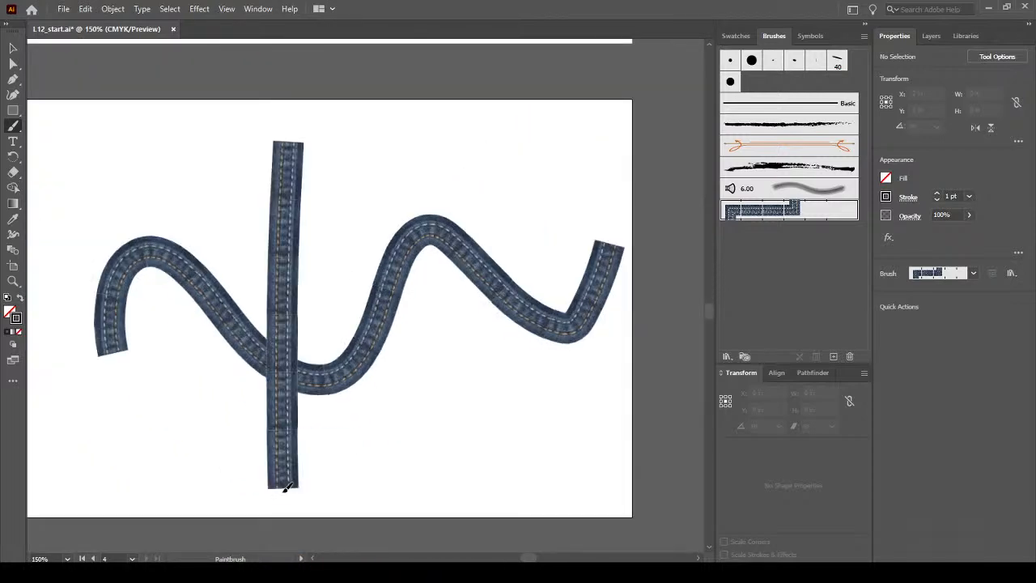
pyautogui.moveTo(394, 162); pyautogui.dragTo(421, 479)
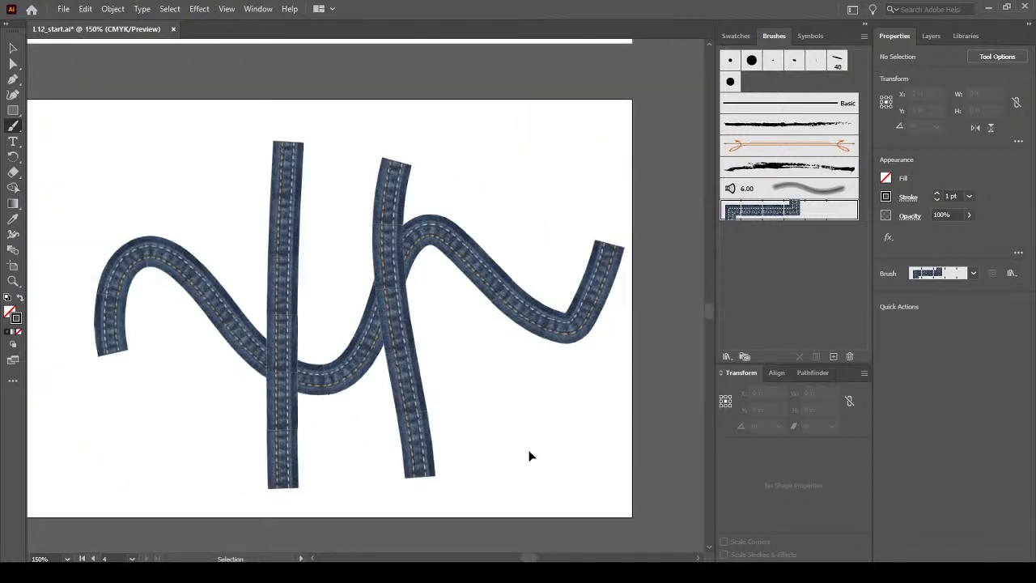
pyautogui.hotkey('ctrl', 'z')
pyautogui.hotkey('ctrl', 'z')
pyautogui.hotkey('ctrl', 'z')
pyautogui.hotkey('ctrl', 'z')
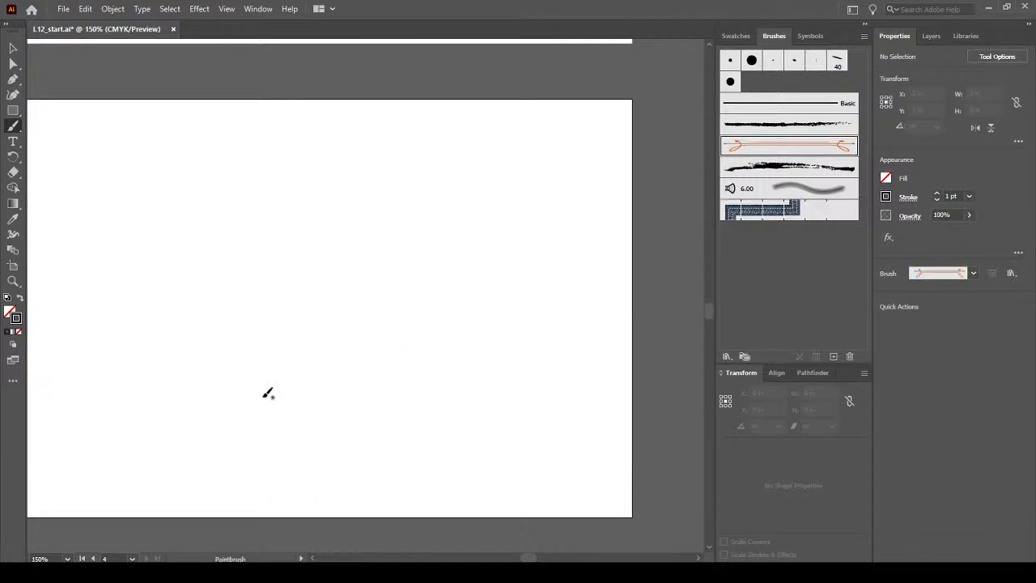
# Redo the curved stroke painted with the Divider art brush, inspect it on the artboard, and undo it again
pyautogui.hotkey('ctrl', 'shift', 'z')
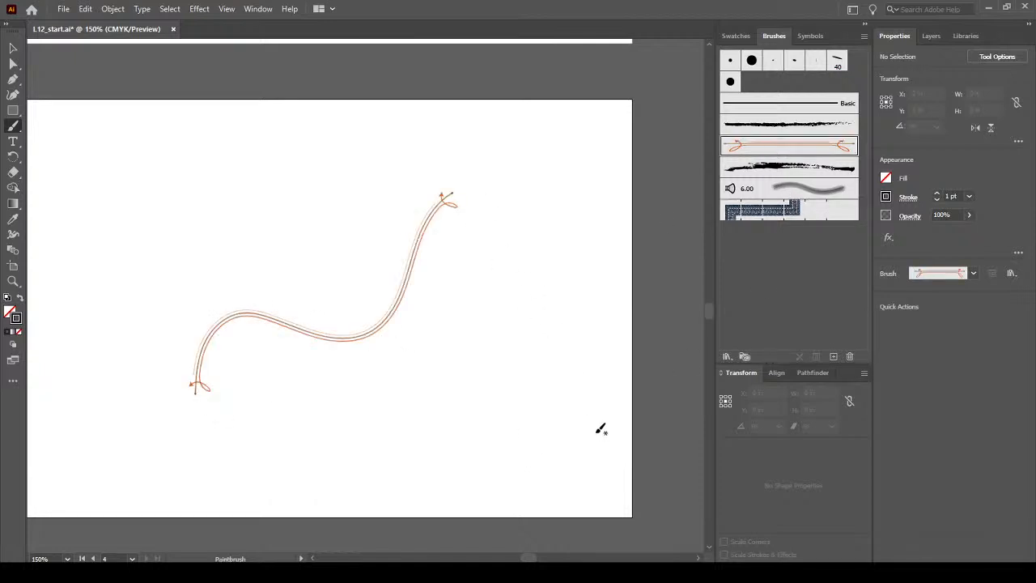
pyautogui.scroll(3, 289, 361)
pyautogui.scroll(-3, 289, 361)
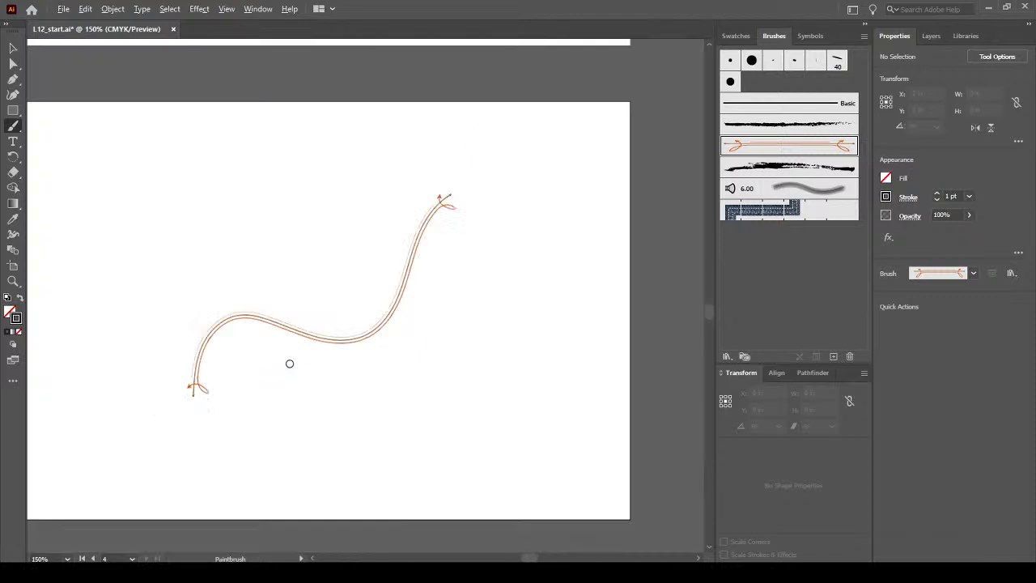
pyautogui.moveTo(277, 348); pyautogui.dragTo(348, 355)
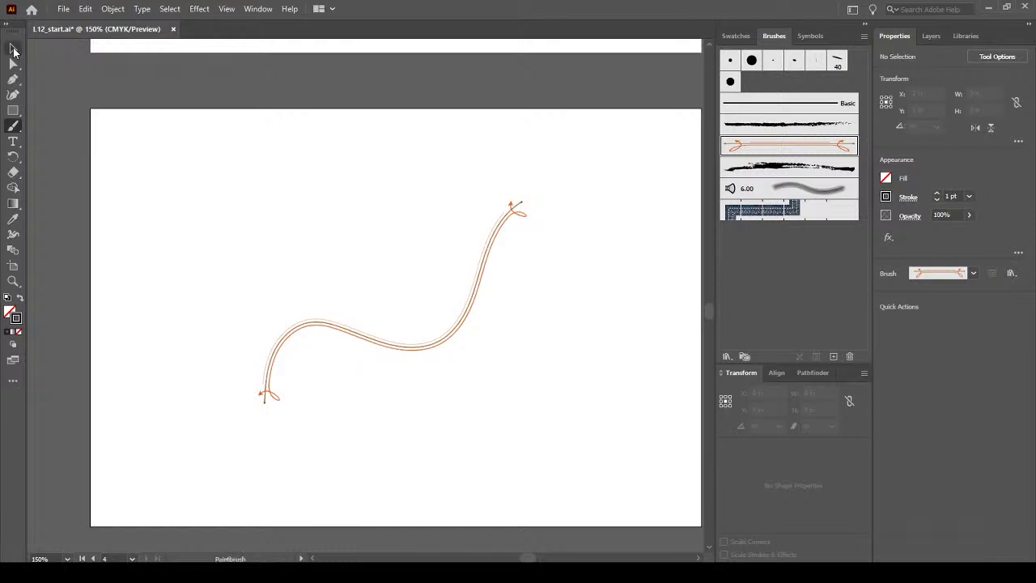
pyautogui.hotkey('ctrl', 'z')
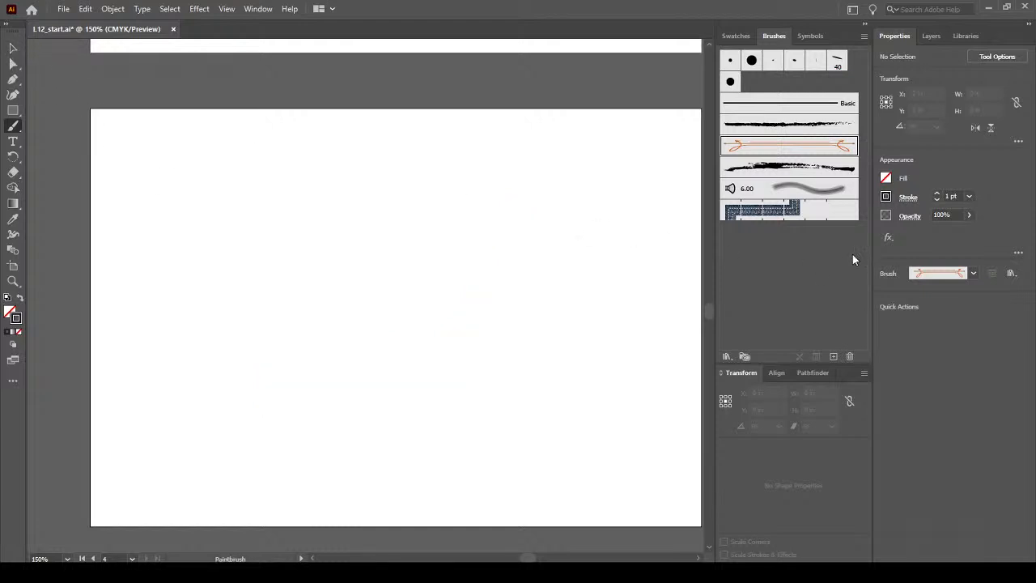
# Try the Dry Brush 2 art brush with three roughly horizontal strokes and one jagged descending stroke, and undo them all
pyautogui.click(788, 168)
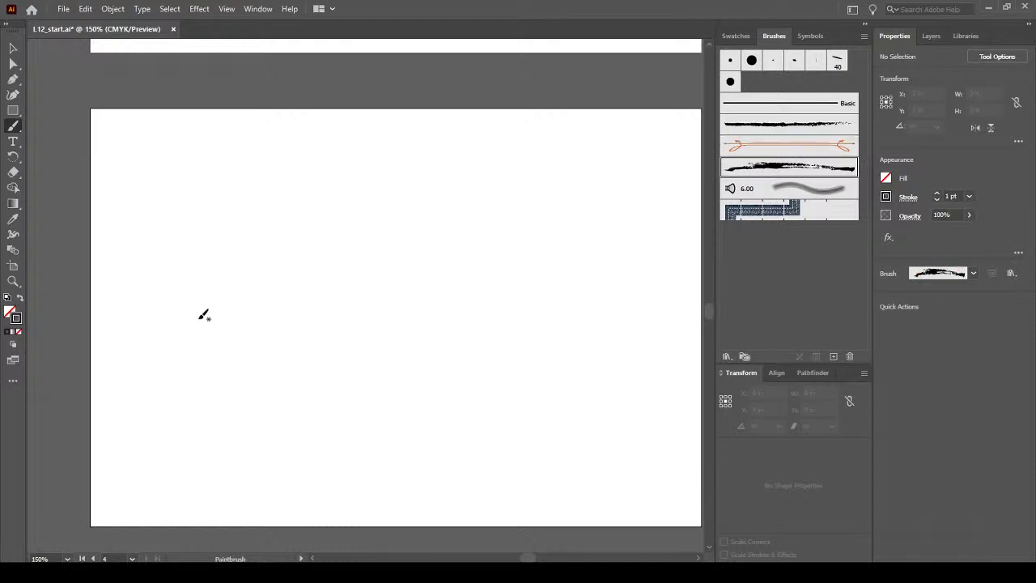
pyautogui.moveTo(489, 270); pyautogui.dragTo(492, 273)
pyautogui.moveTo(309, 357); pyautogui.dragTo(564, 356)
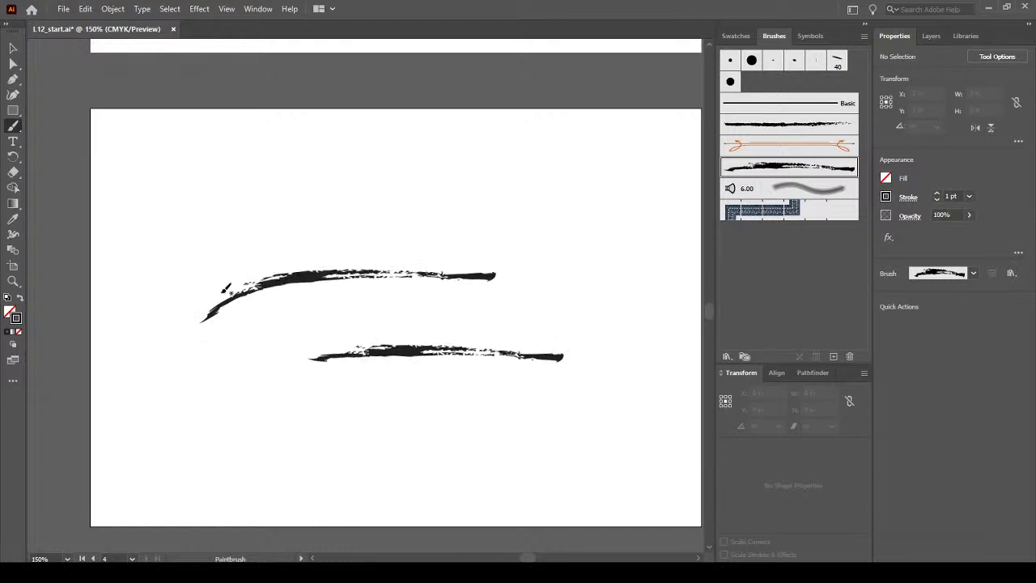
pyautogui.moveTo(221, 292); pyautogui.dragTo(598, 288)
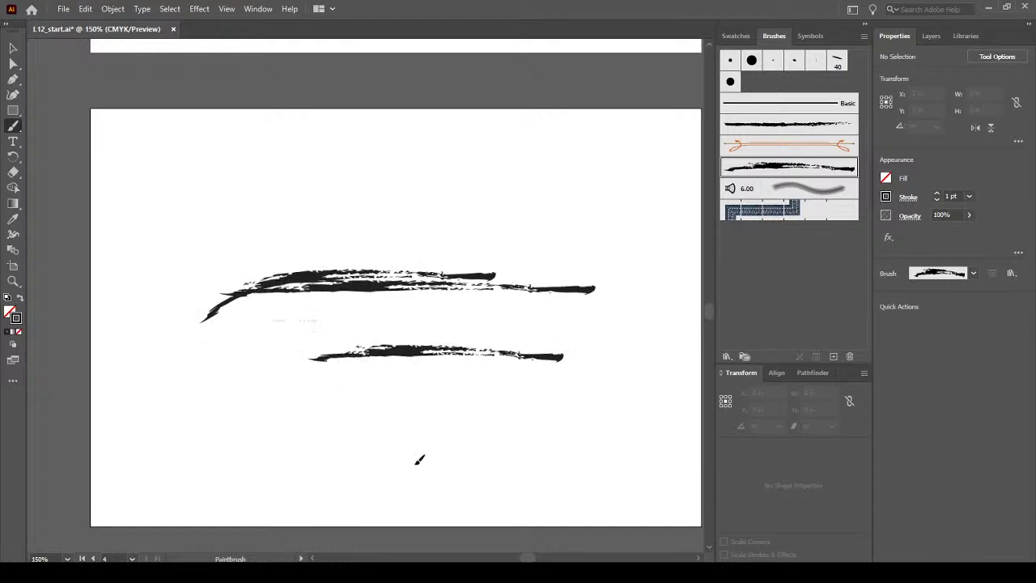
pyautogui.moveTo(400, 447); pyautogui.dragTo(533, 502)
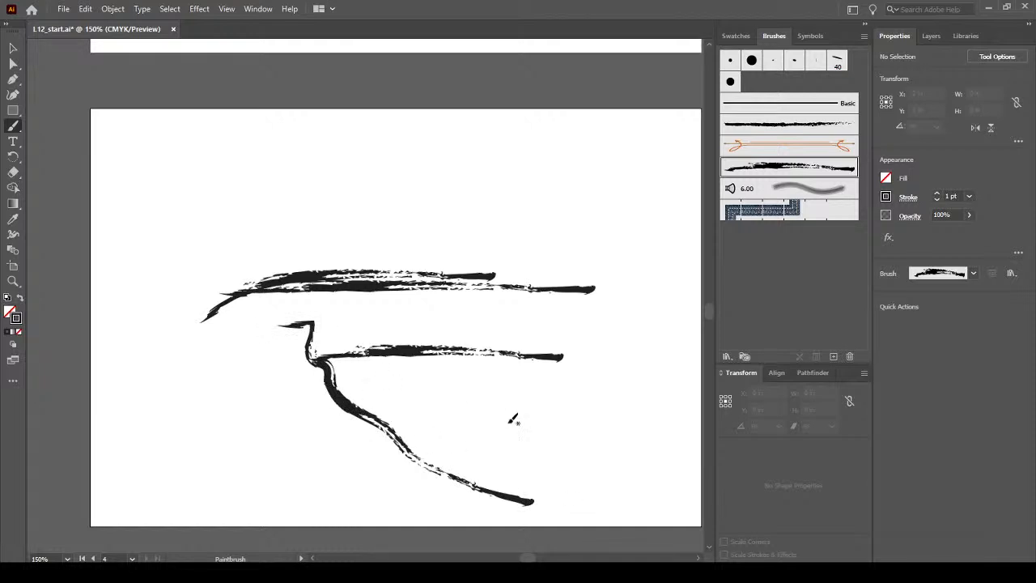
pyautogui.hotkey('ctrl', 'z')
pyautogui.hotkey('ctrl', 'z')
pyautogui.hotkey('ctrl', 'z')
pyautogui.hotkey('ctrl', 'z')
pyautogui.hotkey('ctrl', 'z')
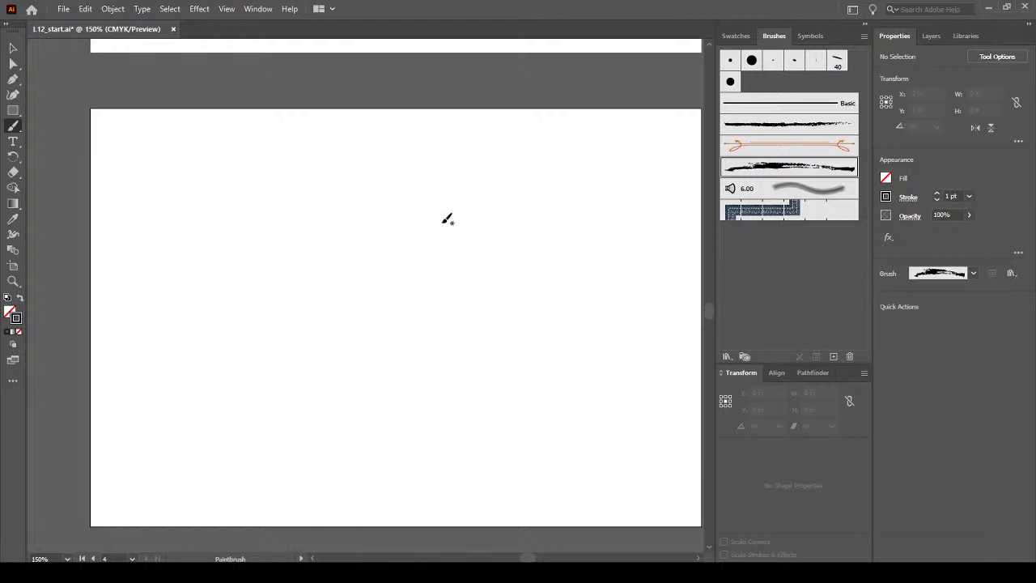
# Go from the empty artboard to artboard 1 with the cabin and forest scene
pyautogui.click(93, 558)
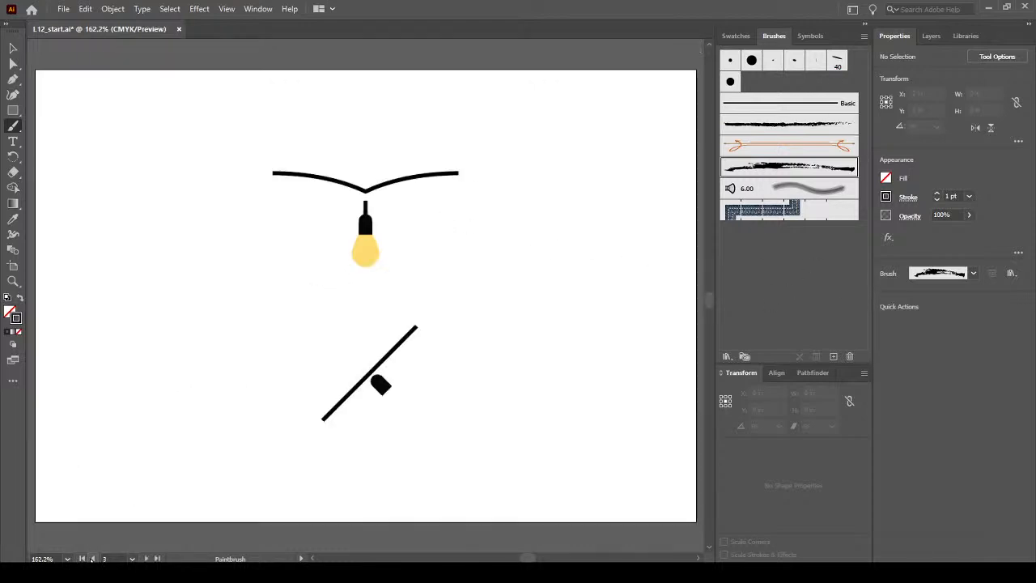
pyautogui.click(92, 559)
pyautogui.click(93, 558)
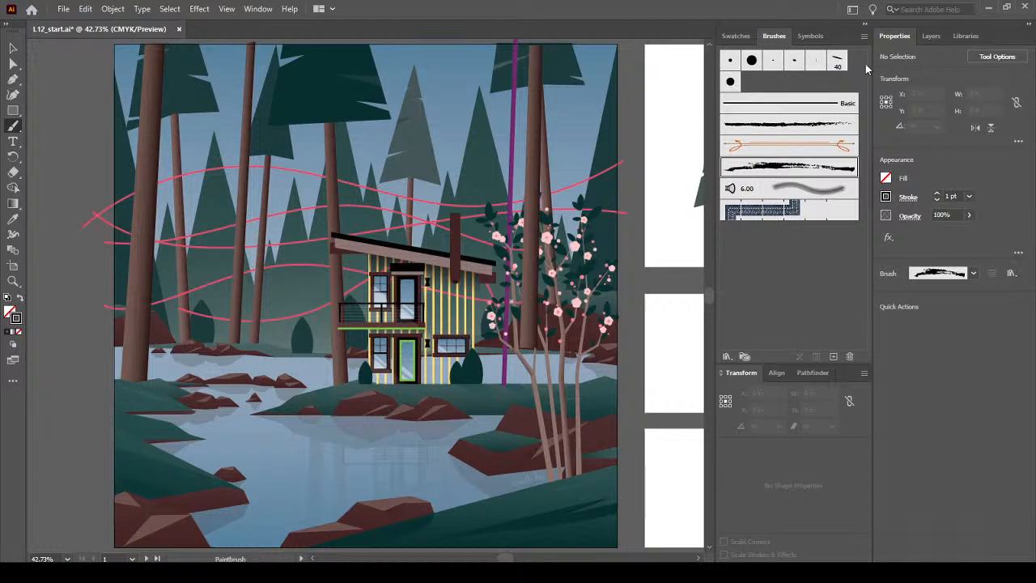
pyautogui.click(774, 124)
pyautogui.click(777, 147)
pyautogui.click(789, 194)
pyautogui.click(749, 80)
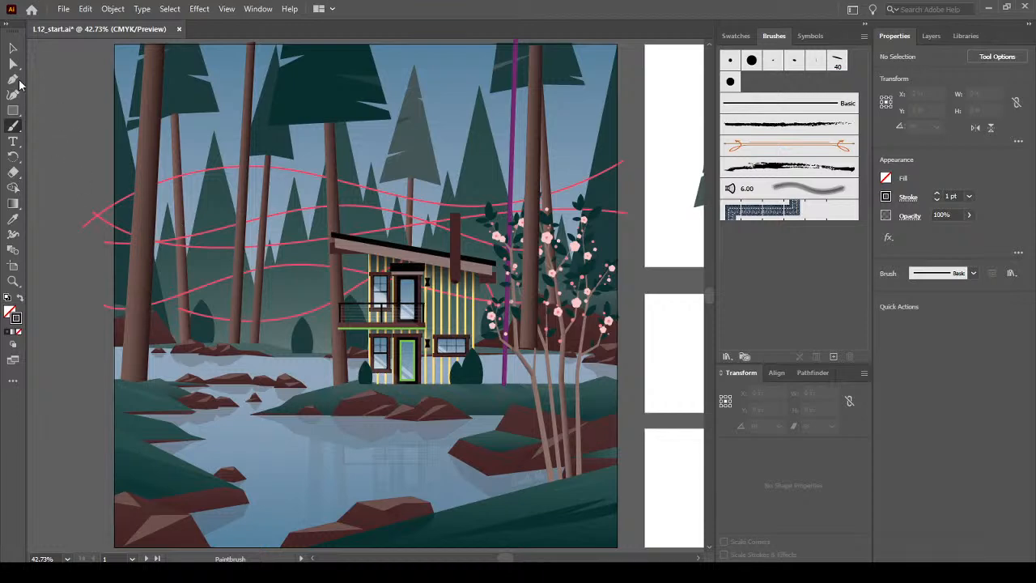
# Activate the Selection tool and display the document's brushes as a named list instead of thumbnails
pyautogui.click(13, 48)
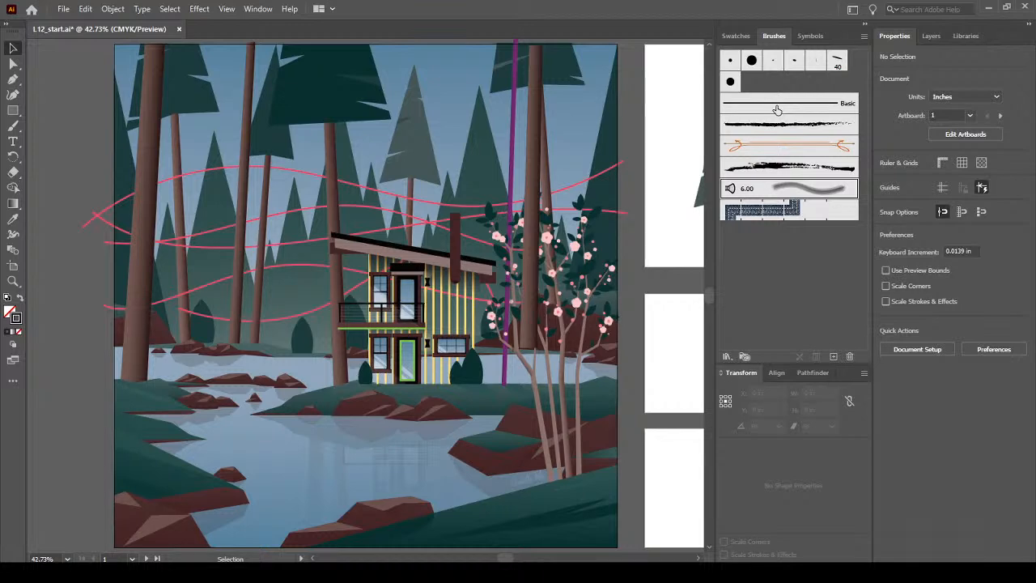
pyautogui.click(862, 37)
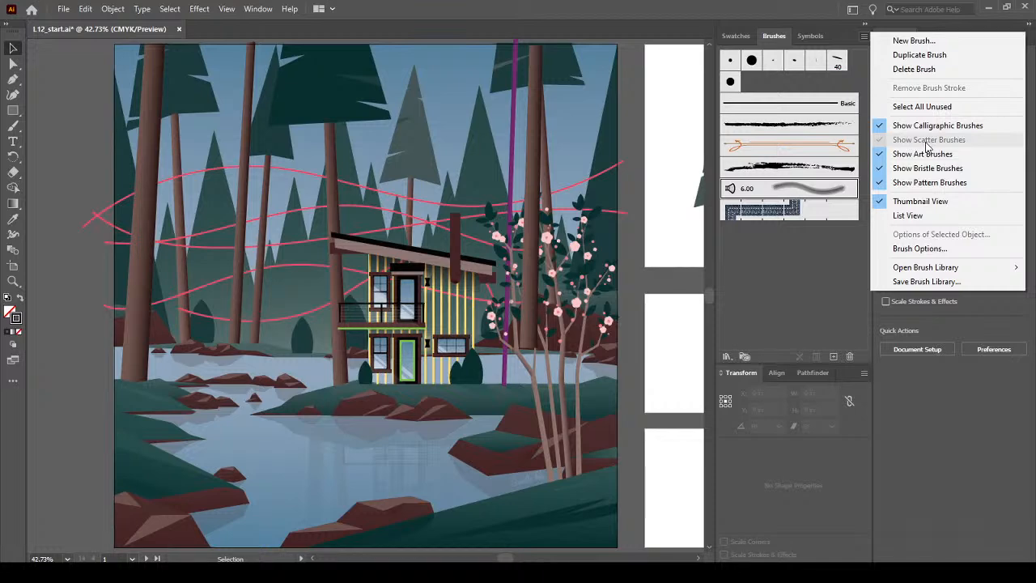
pyautogui.click(929, 219)
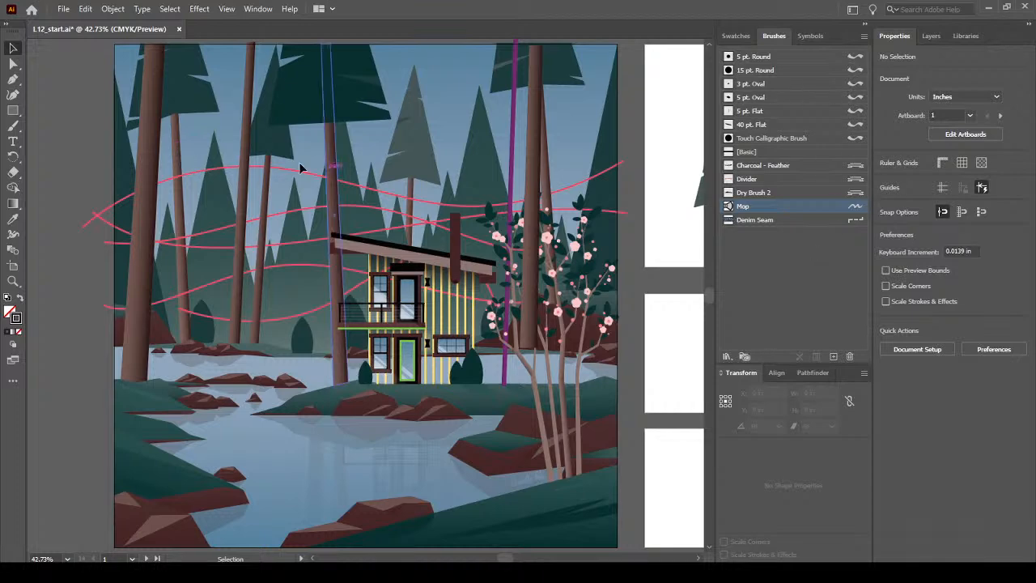
# Select the uppermost pink wavy path in front of the trees and all other paths with the same stroke weight
pyautogui.click(217, 173)
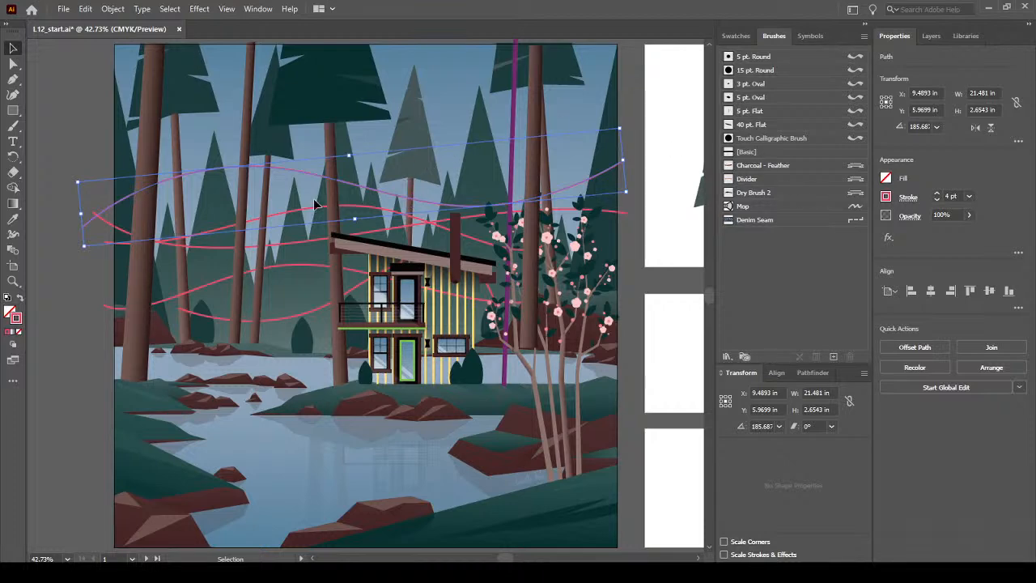
pyautogui.click(257, 9)
pyautogui.click(256, 9)
pyautogui.click(169, 8)
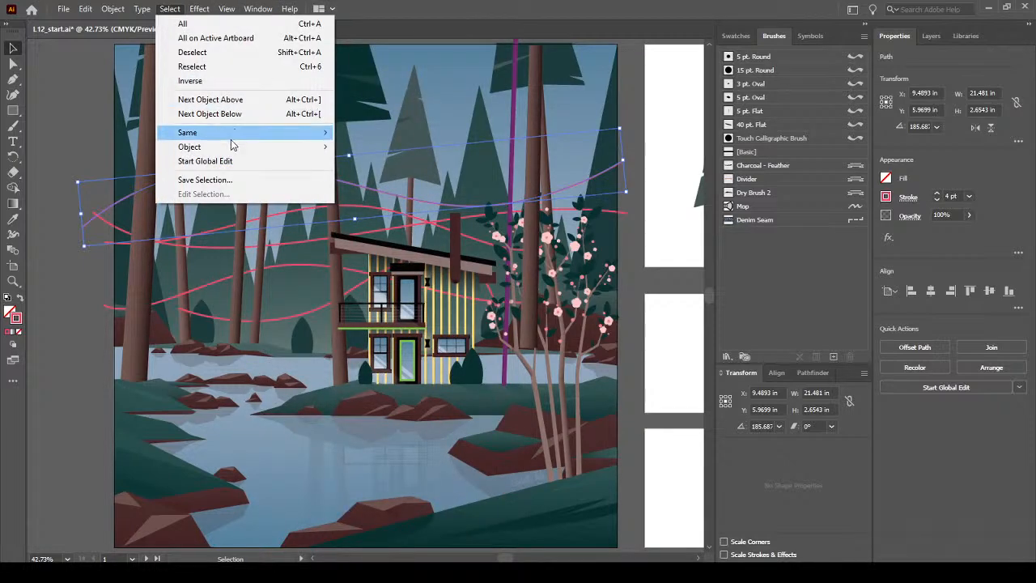
pyautogui.moveTo(230, 136)
pyautogui.moveTo(320, 136)
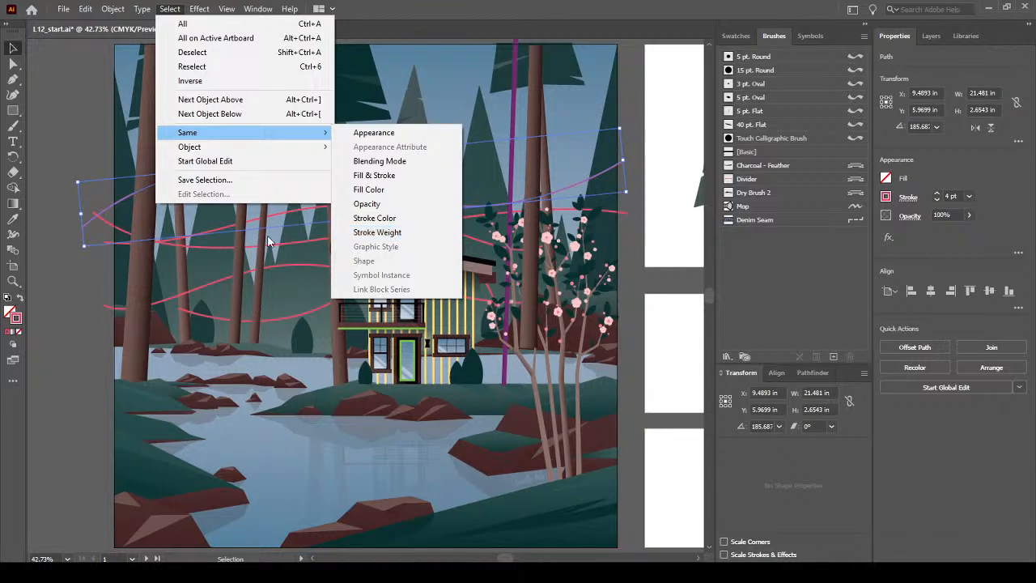
pyautogui.click(377, 232)
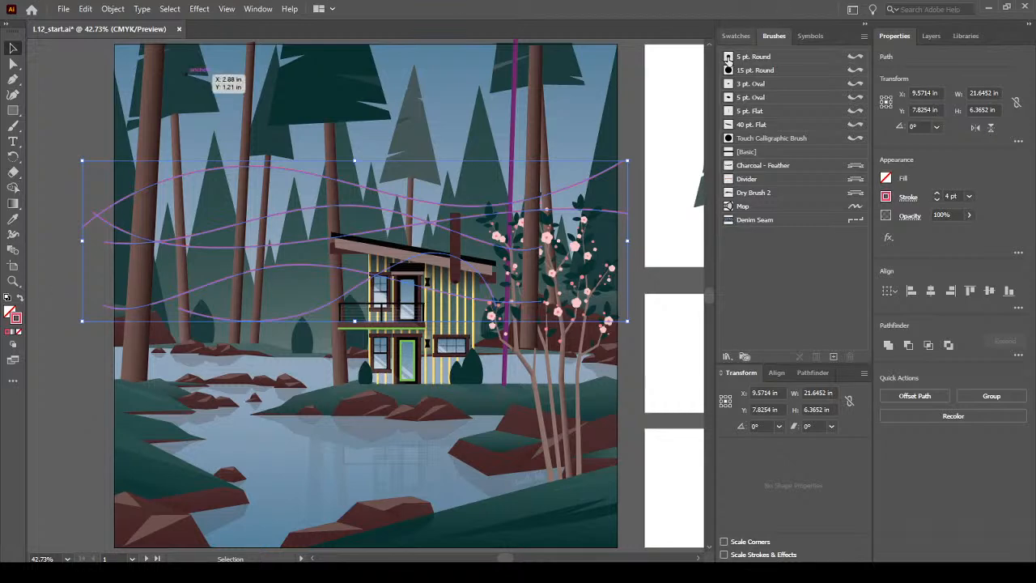
# Apply the 40 pt. Flat calligraphic brush to the selected wavy paths and set their stroke weight to 3 pt
pyautogui.click(762, 125)
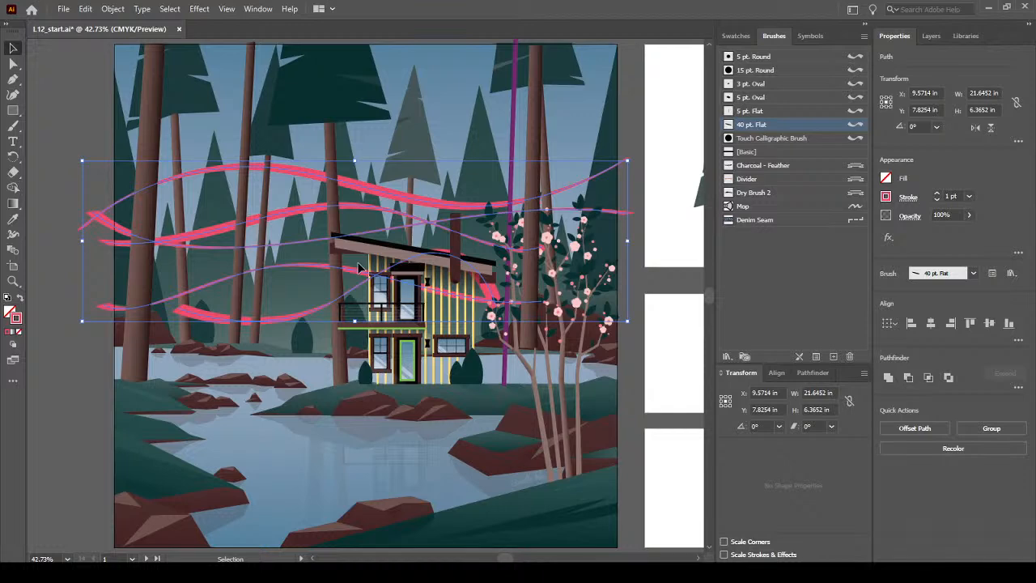
pyautogui.click(937, 195)
pyautogui.click(936, 195)
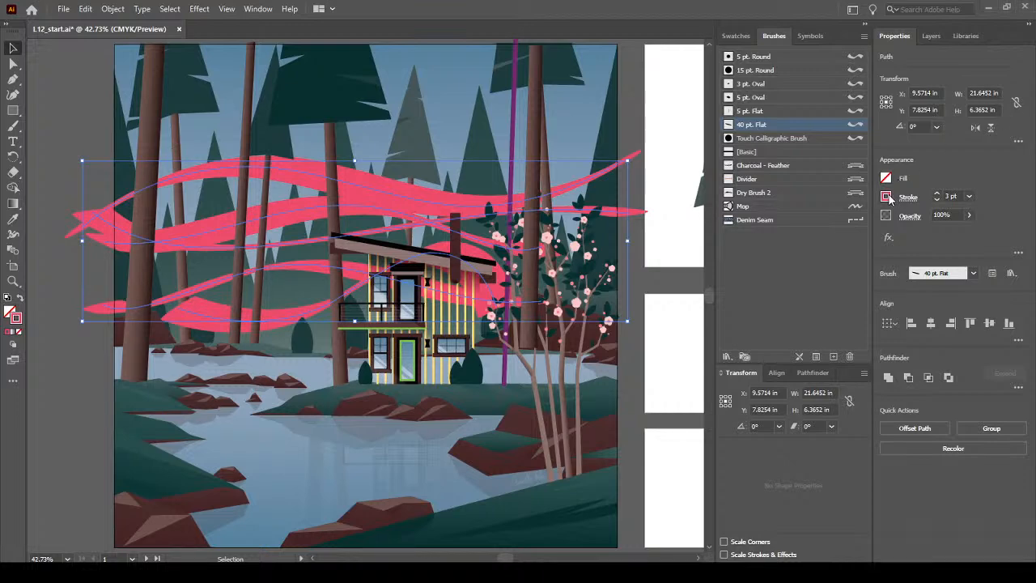
# Set the wavy paths' stroke color to white and their opacity to 20%, and deselect them
pyautogui.click(886, 197)
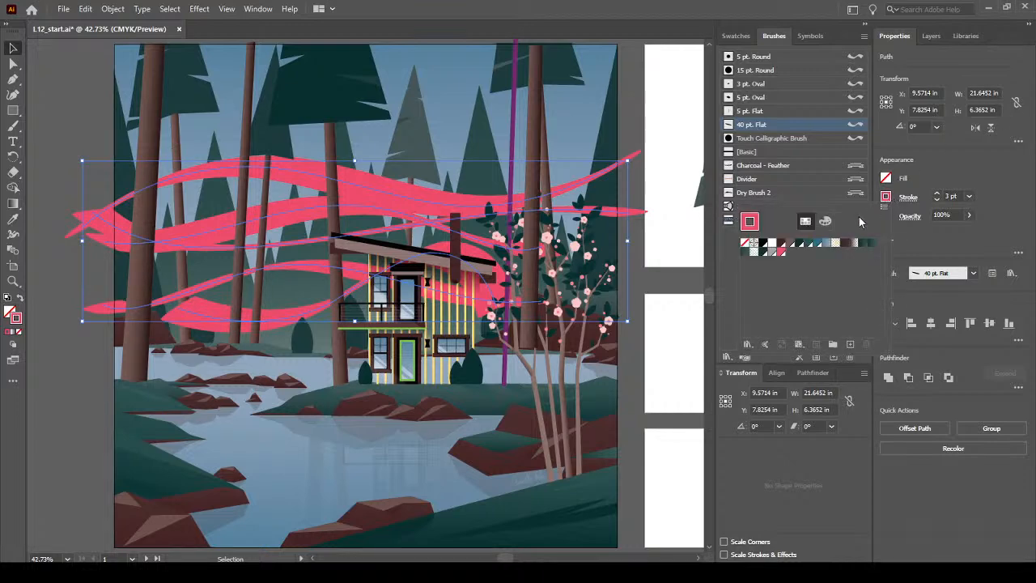
pyautogui.click(770, 243)
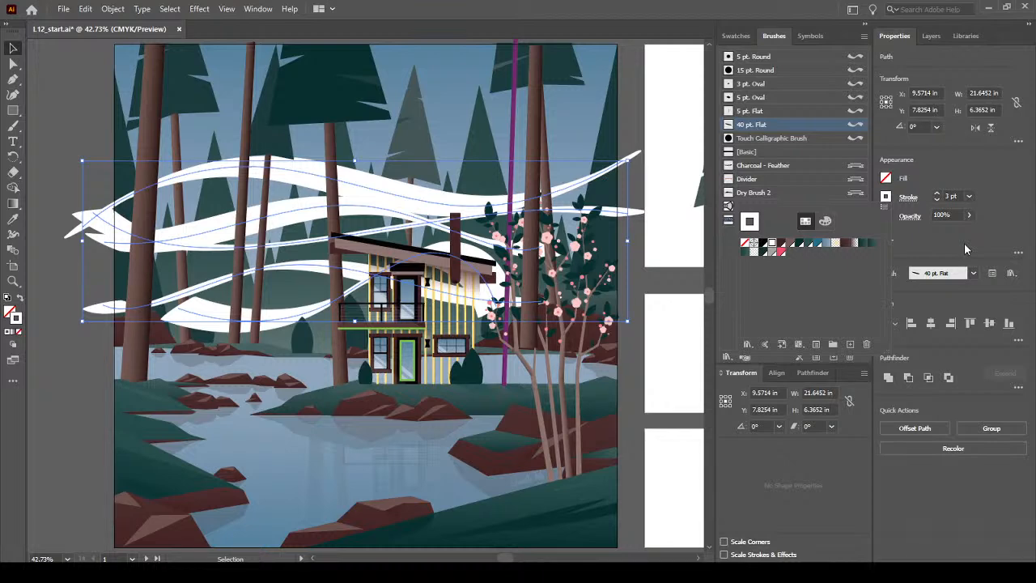
pyautogui.click(959, 221)
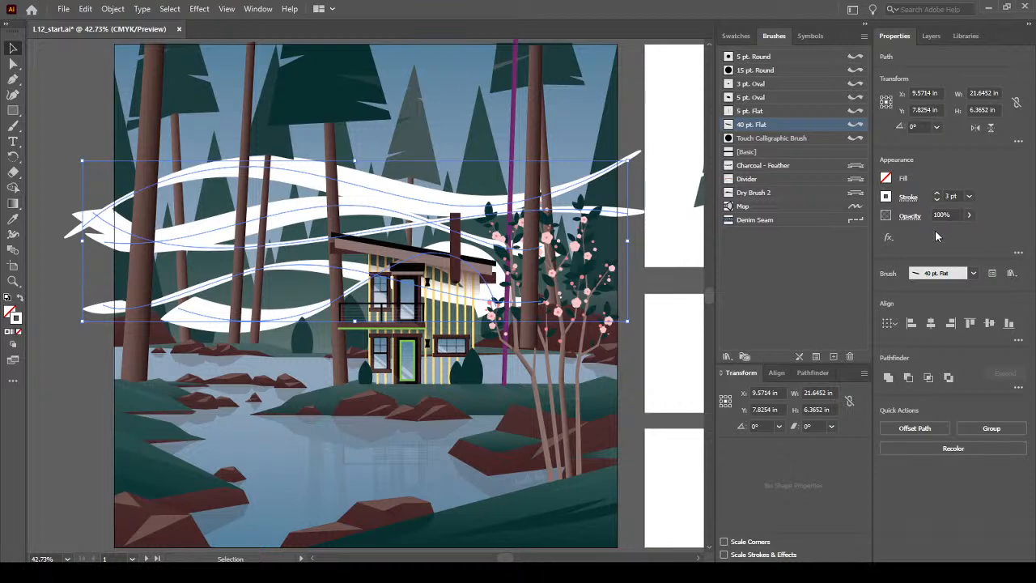
pyautogui.click(945, 214)
pyautogui.write('20')
pyautogui.press('Return')
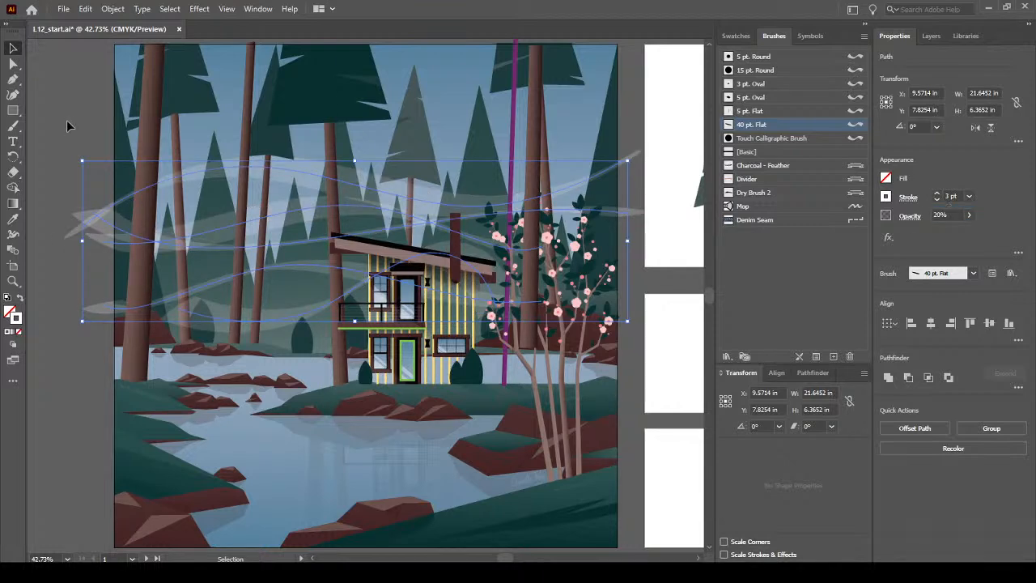
pyautogui.click(64, 109)
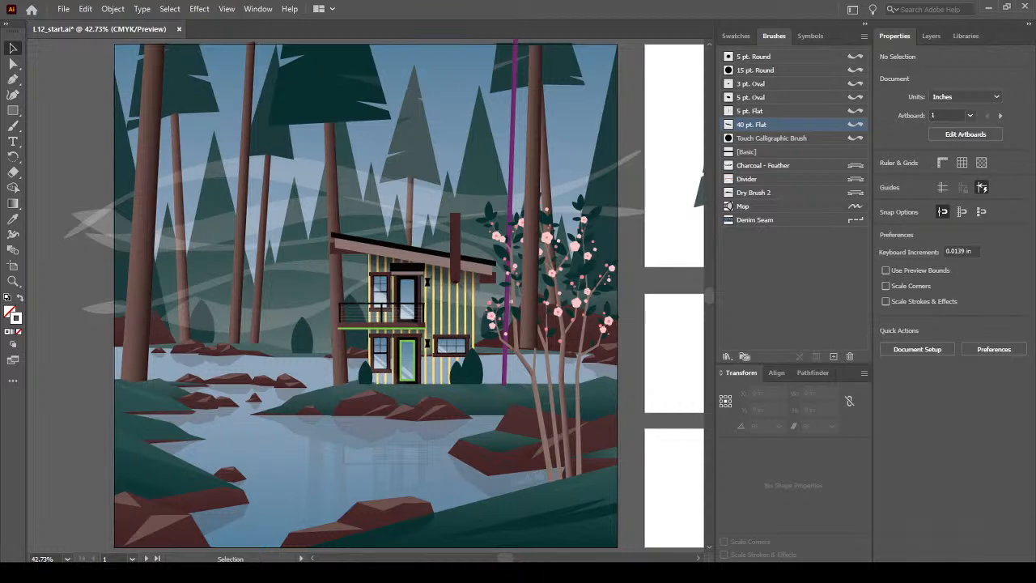
# Deselect the 40 pt. Flat brush and open the Artistic_Calligraphic brush library, placing it over the artwork beside the Brushes panel
pyautogui.click(796, 273)
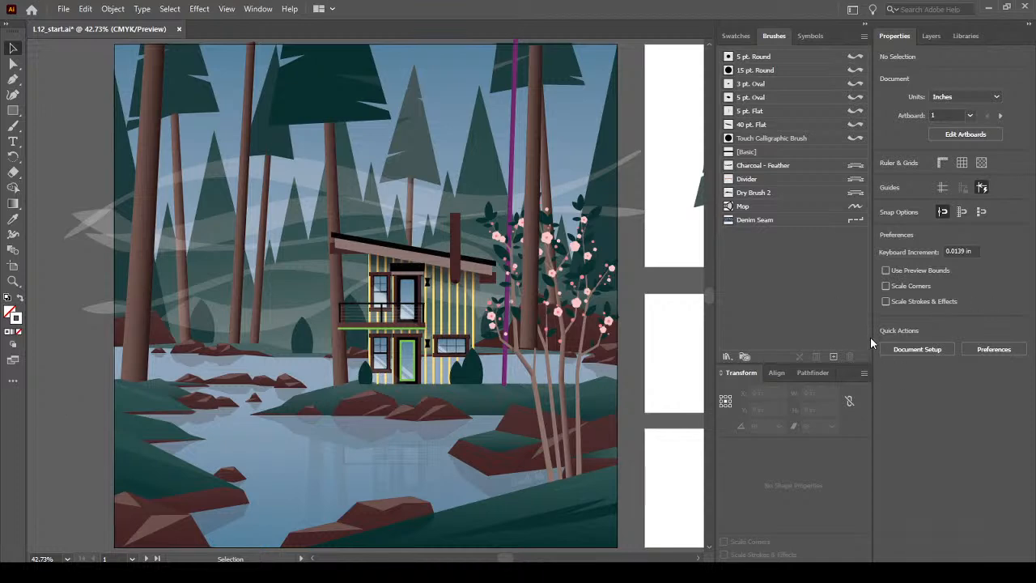
pyautogui.click(727, 357)
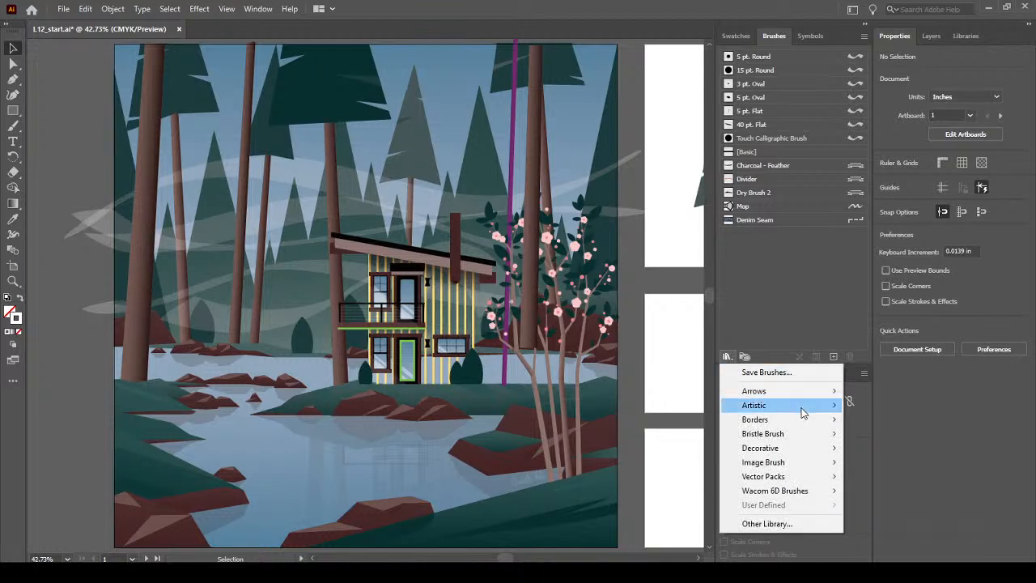
pyautogui.moveTo(802, 413)
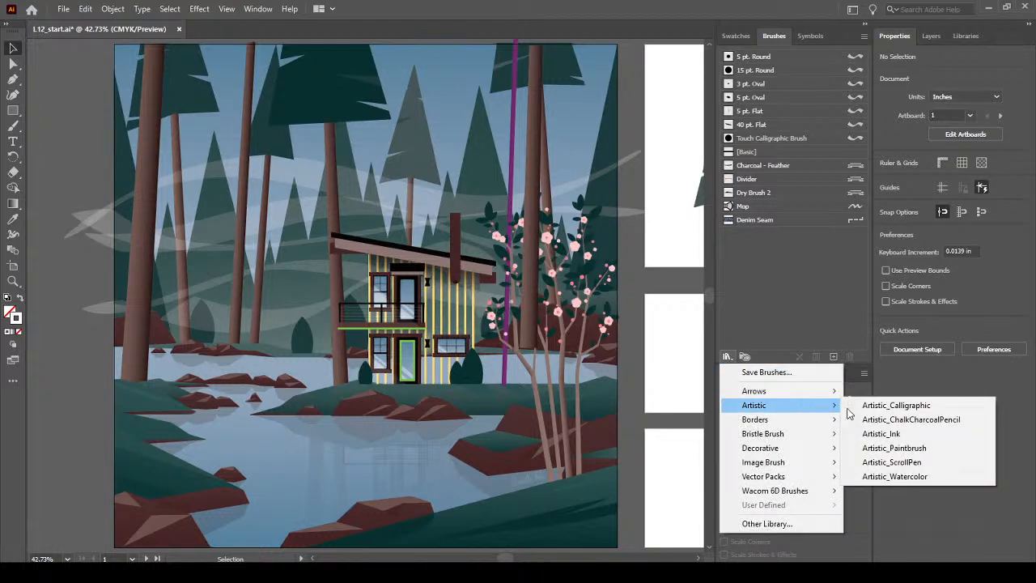
pyautogui.click(873, 407)
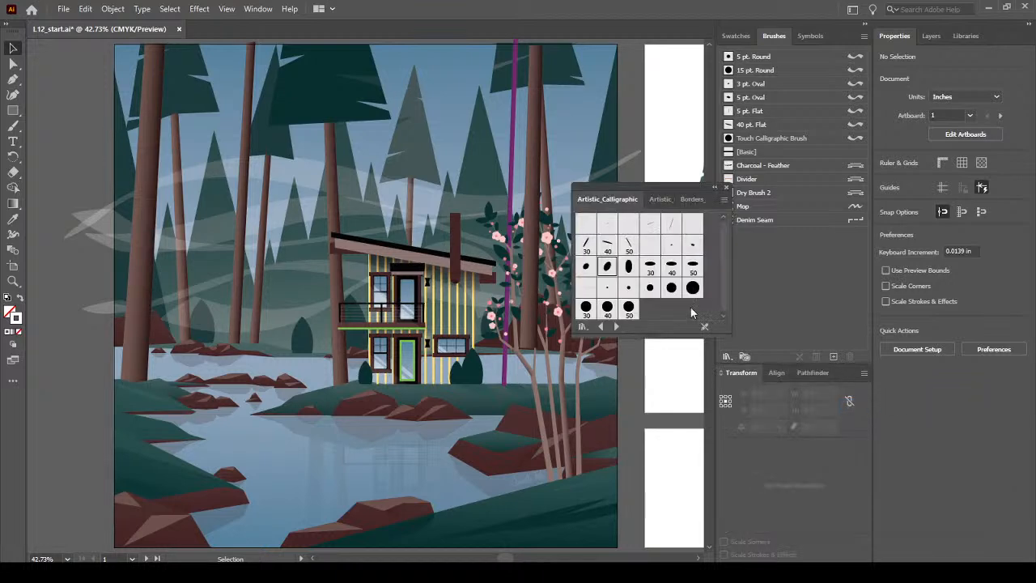
pyautogui.moveTo(662, 191)
pyautogui.mouseDown()
pyautogui.moveTo(641, 248)
pyautogui.moveTo(626, 180)
pyautogui.mouseUp()
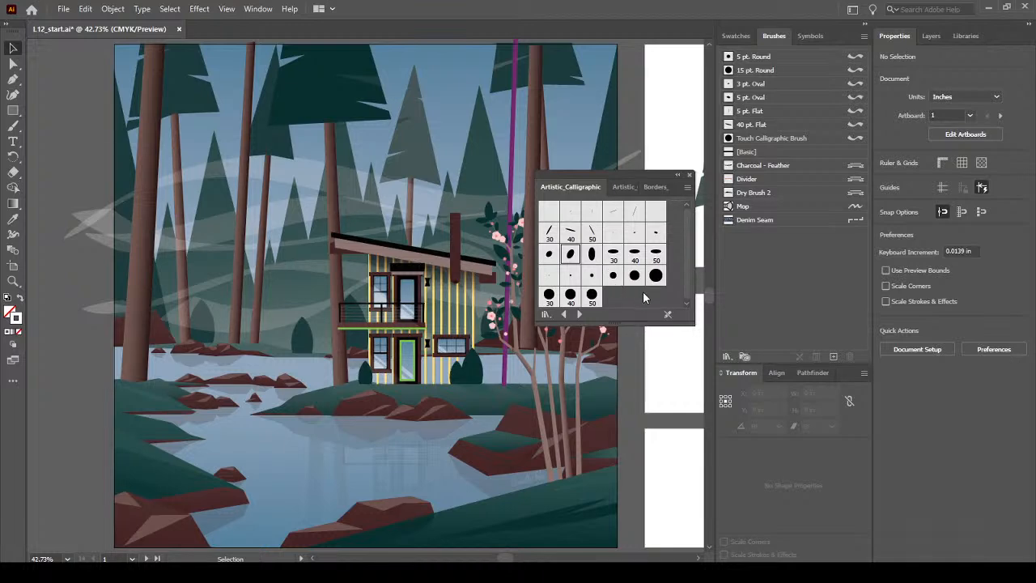
# Show the Artistic_Calligraphic library brushes as a list and enlarge the library so more brushes fit
pyautogui.click(687, 187)
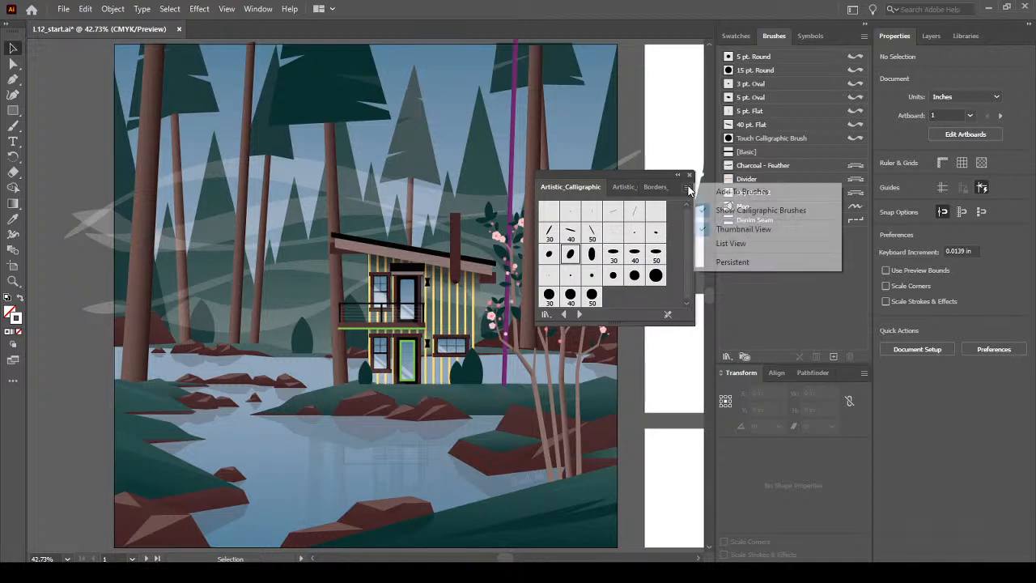
pyautogui.click(732, 243)
pyautogui.moveTo(693, 324); pyautogui.dragTo(705, 399)
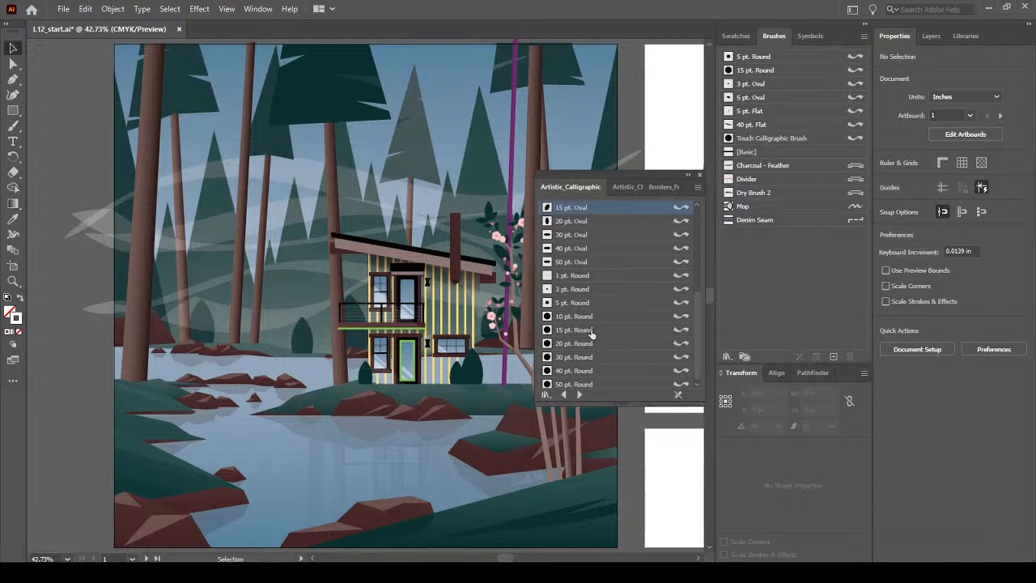
# Add the 15 pt. Oval and 15 pt. Flat library brushes to the document's brushes, leave 15 pt. Flat active, and close the library
pyautogui.click(589, 209)
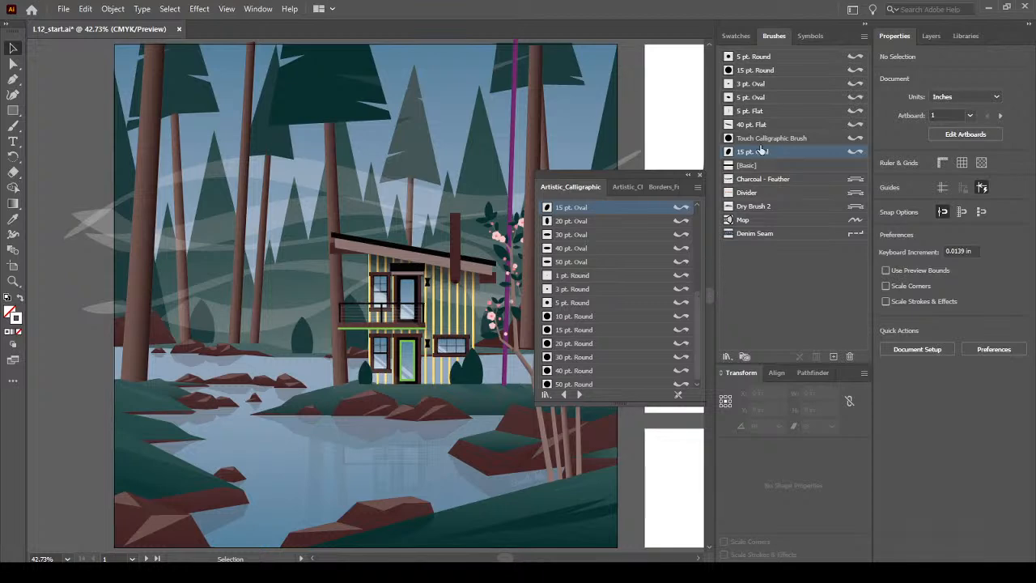
pyautogui.moveTo(710, 288)
pyautogui.mouseDown()
pyautogui.moveTo(710, 300)
pyautogui.moveTo(692, 211)
pyautogui.mouseUp()
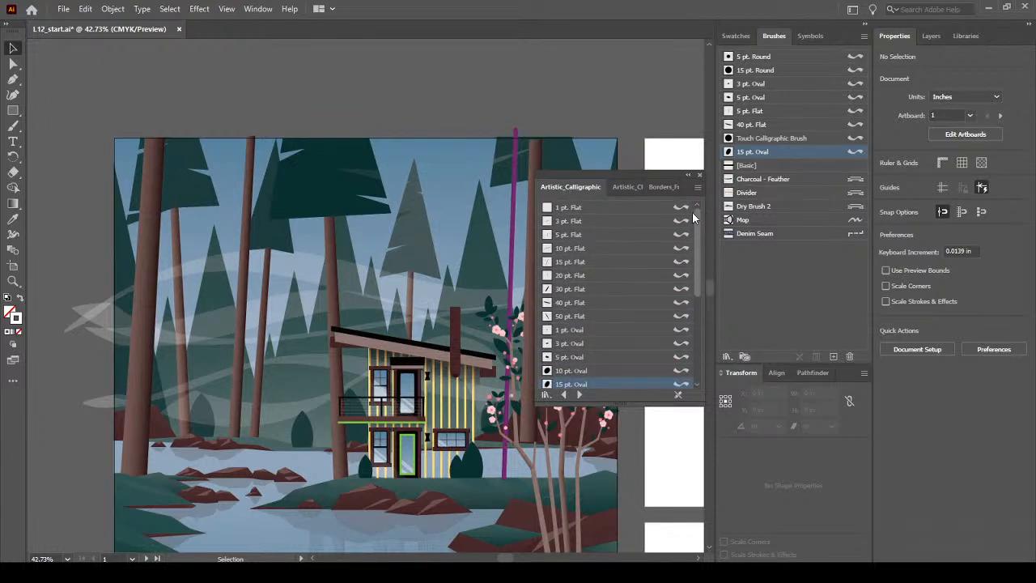
pyautogui.click(600, 263)
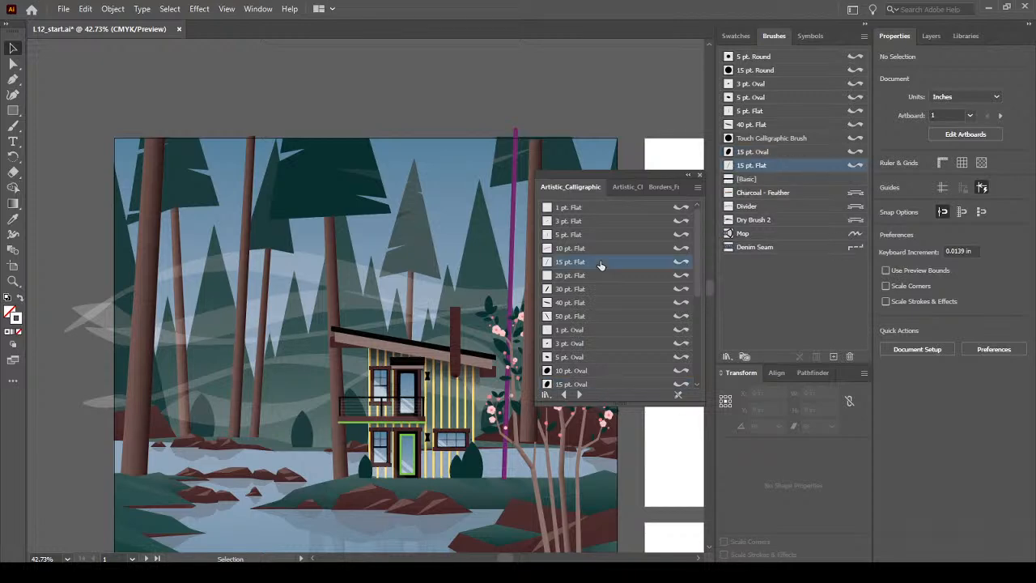
pyautogui.click(786, 153)
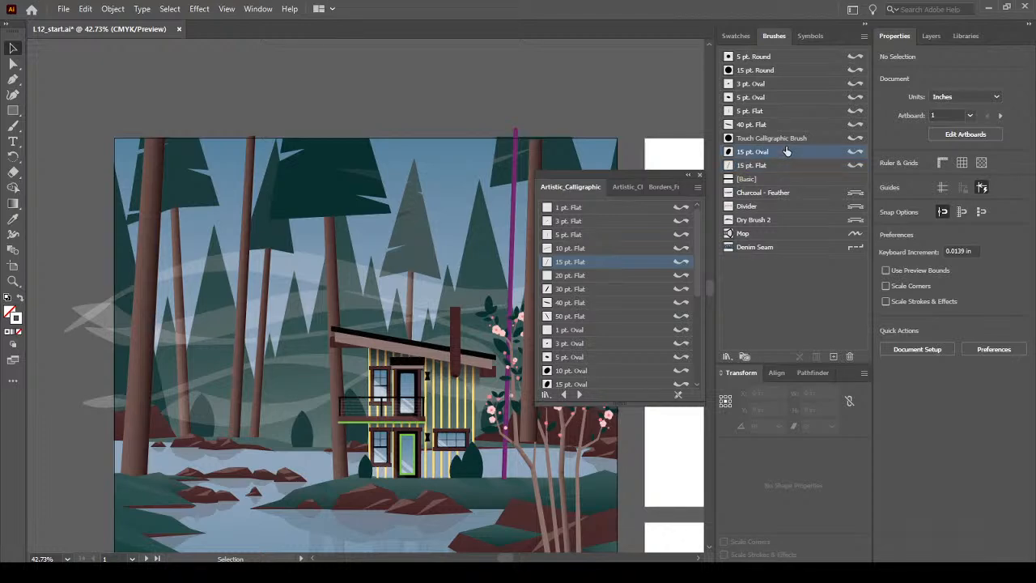
pyautogui.click(775, 166)
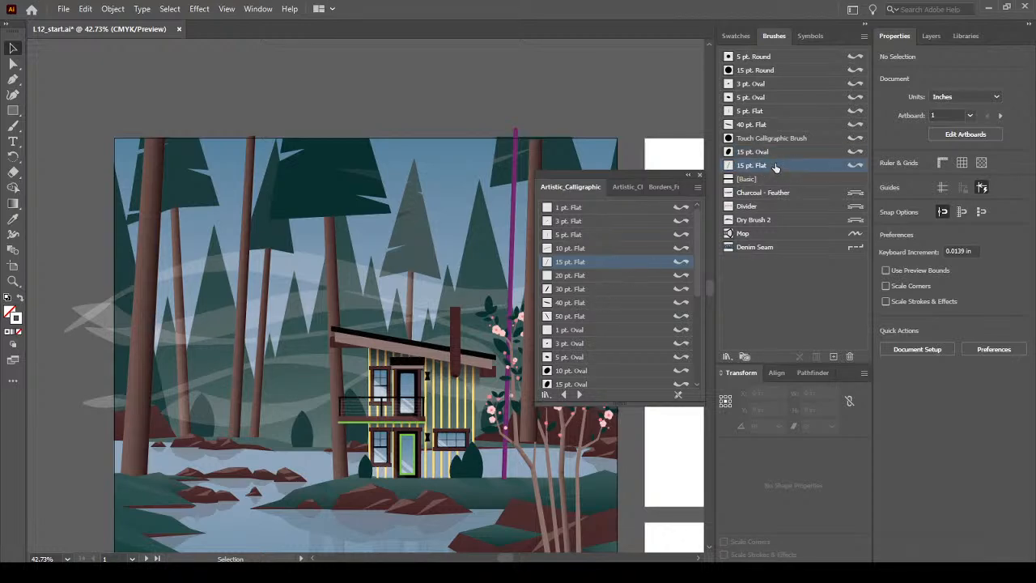
pyautogui.click(700, 175)
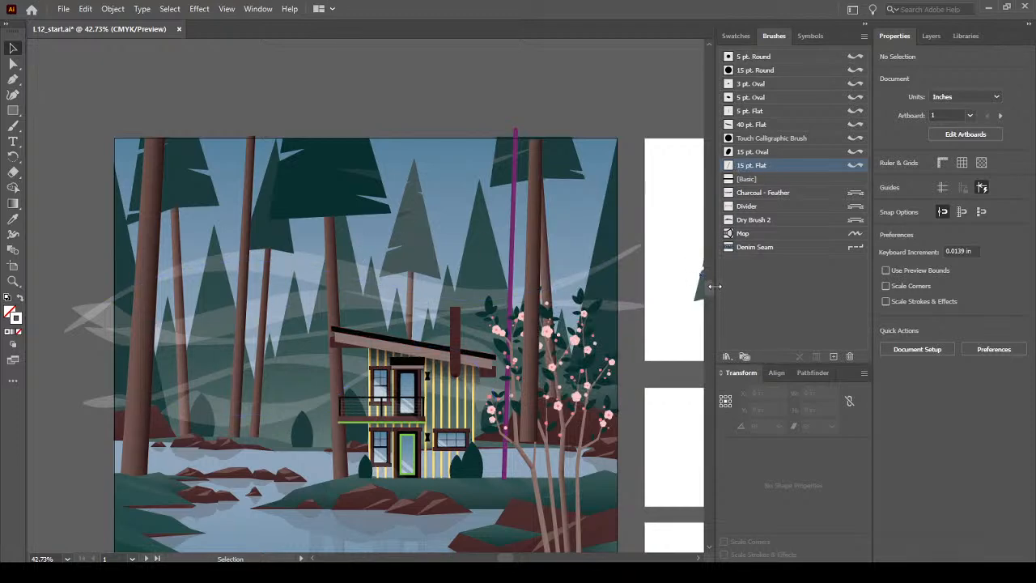
# Set up the Paintbrush tool with a 1 pt stroke weight, 100% opacity and the Water gradient swatch as stroke color
pyautogui.click(12, 128)
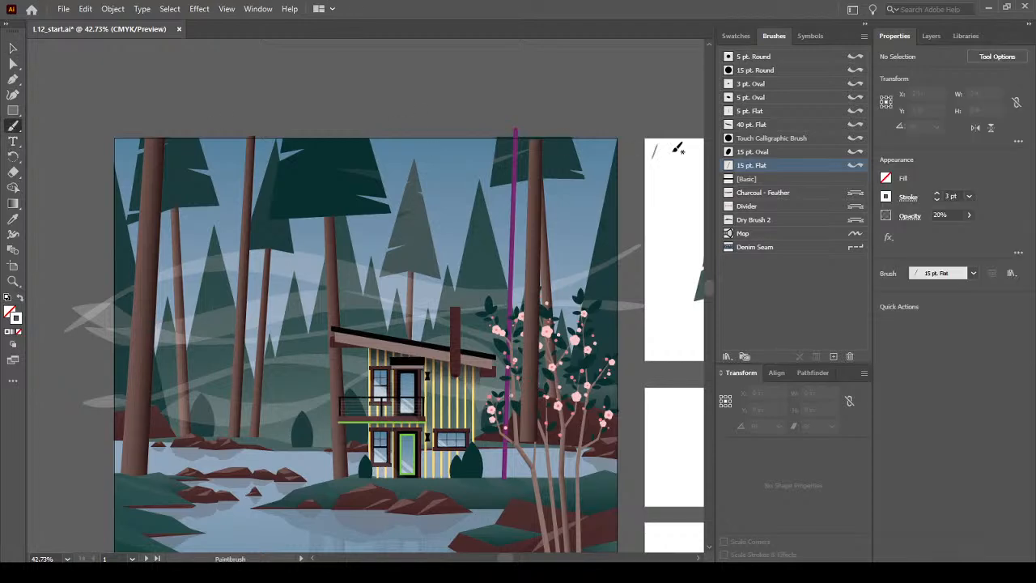
pyautogui.scroll(-4, 711, 291)
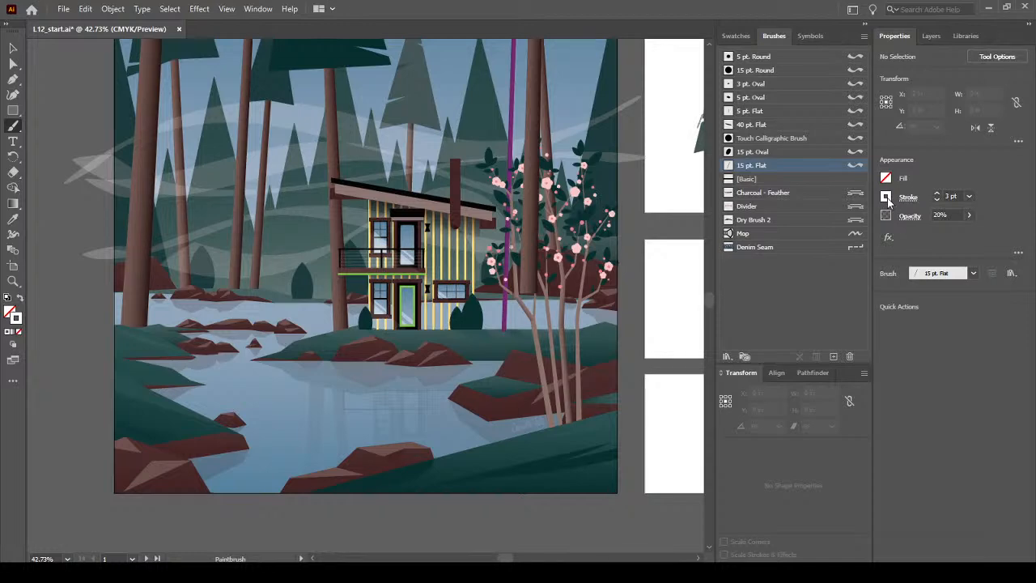
pyautogui.click(937, 200)
pyautogui.click(937, 200)
pyautogui.click(969, 216)
pyautogui.moveTo(958, 233); pyautogui.dragTo(1006, 234)
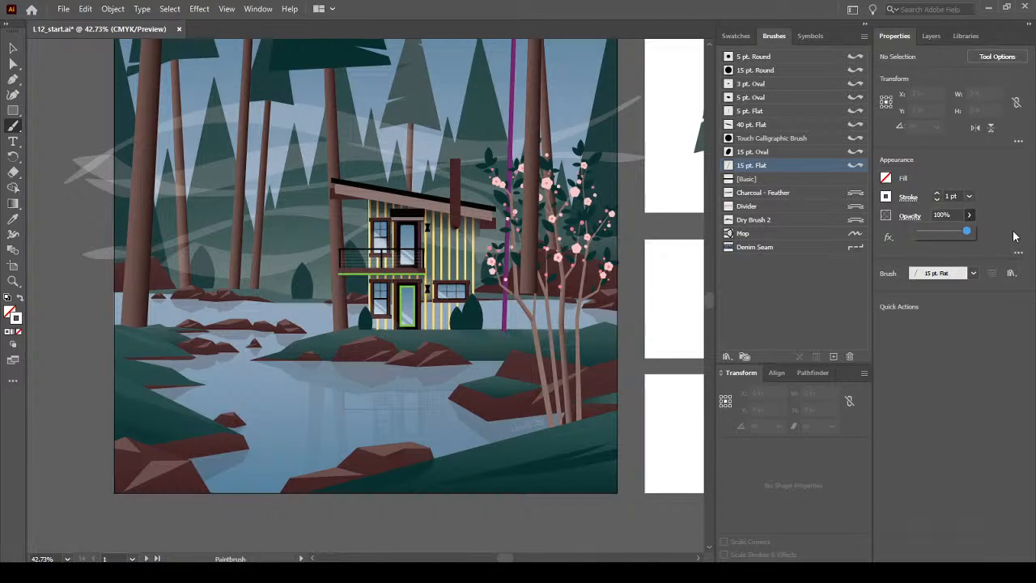
pyautogui.click(886, 198)
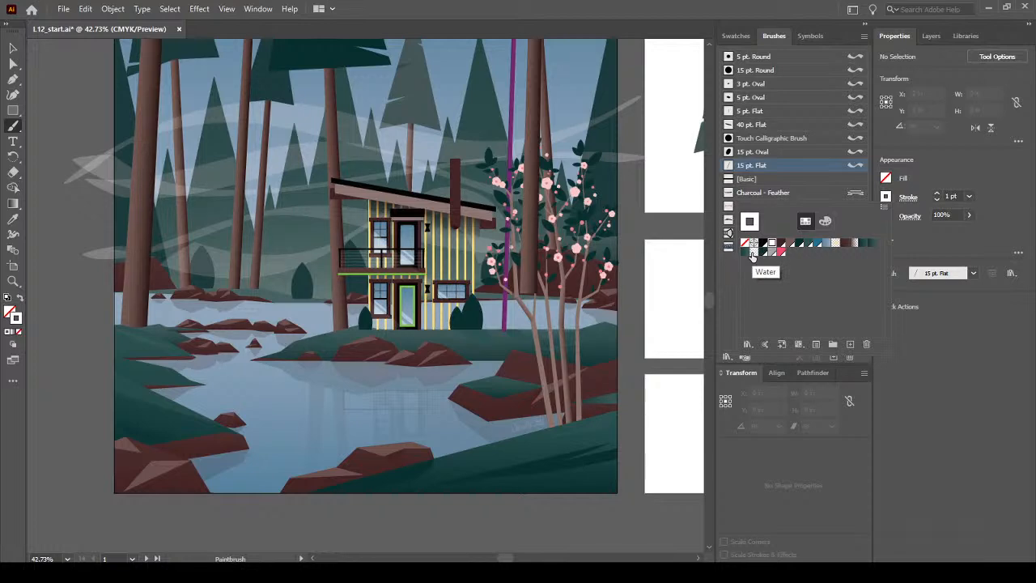
pyautogui.click(753, 254)
pyautogui.click(967, 245)
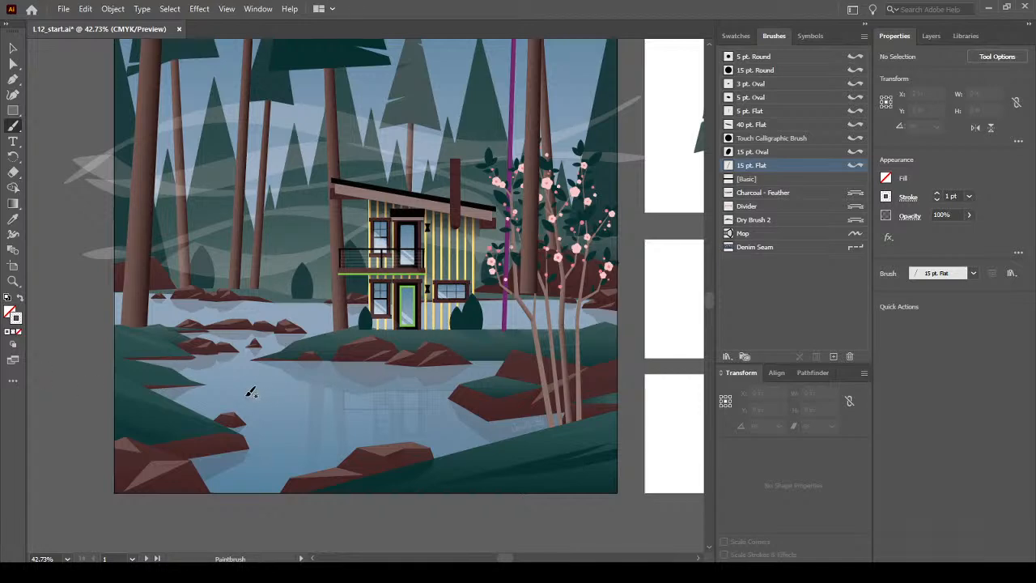
# Paint short curved ripple strokes across the water below the house with the 15 pt. Flat brush
pyautogui.moveTo(243, 395)
pyautogui.mouseDown()
pyautogui.moveTo(281, 390)
pyautogui.moveTo(345, 410)
pyautogui.mouseUp()
pyautogui.moveTo(341, 426); pyautogui.dragTo(390, 429)
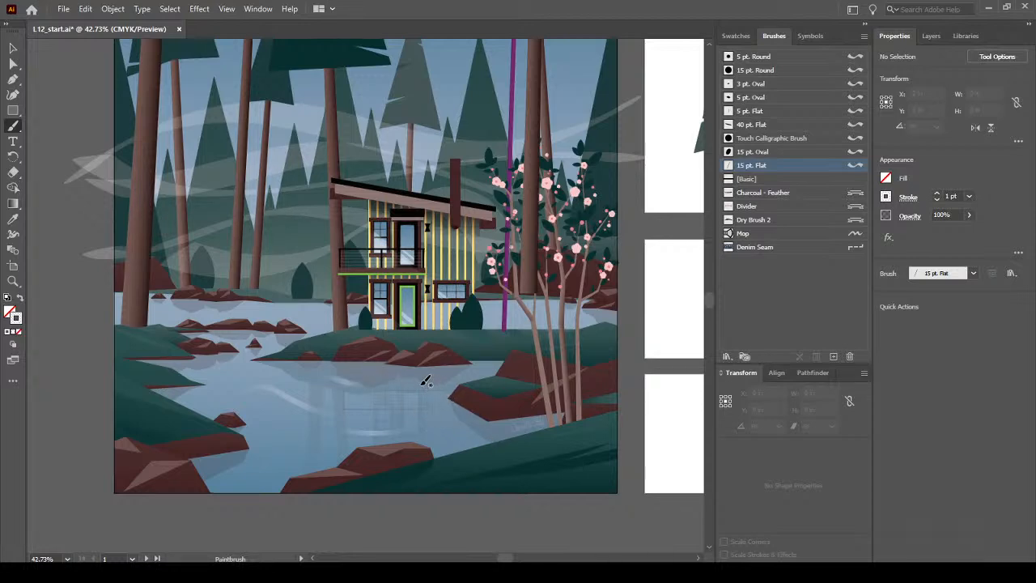
pyautogui.moveTo(406, 382); pyautogui.dragTo(450, 377)
# Reshape the leftmost ripple with the Direct Selection tool by adjusting the anchor points along its crest and middle
pyautogui.click(16, 319)
pyautogui.click(12, 64)
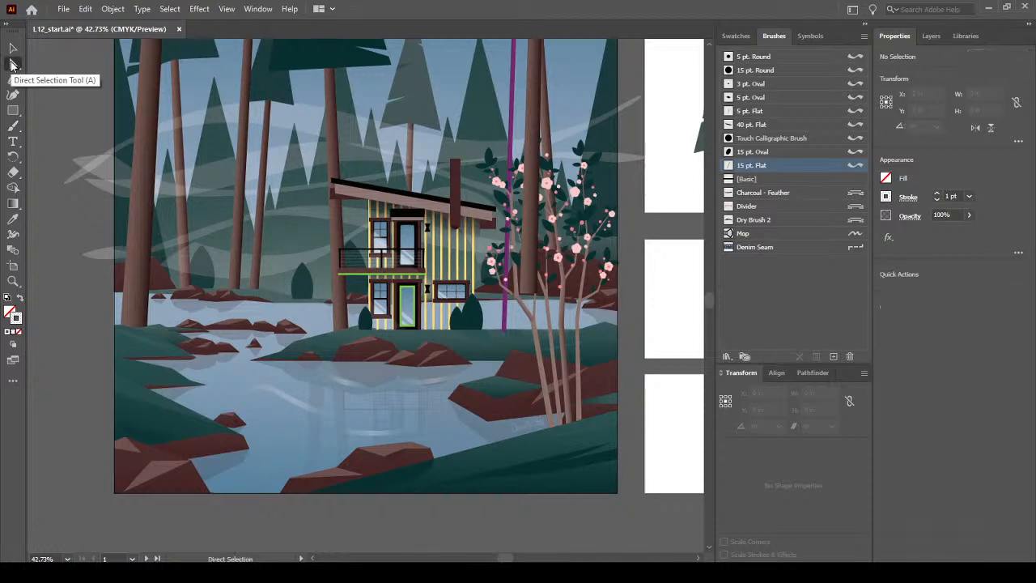
pyautogui.click(303, 408)
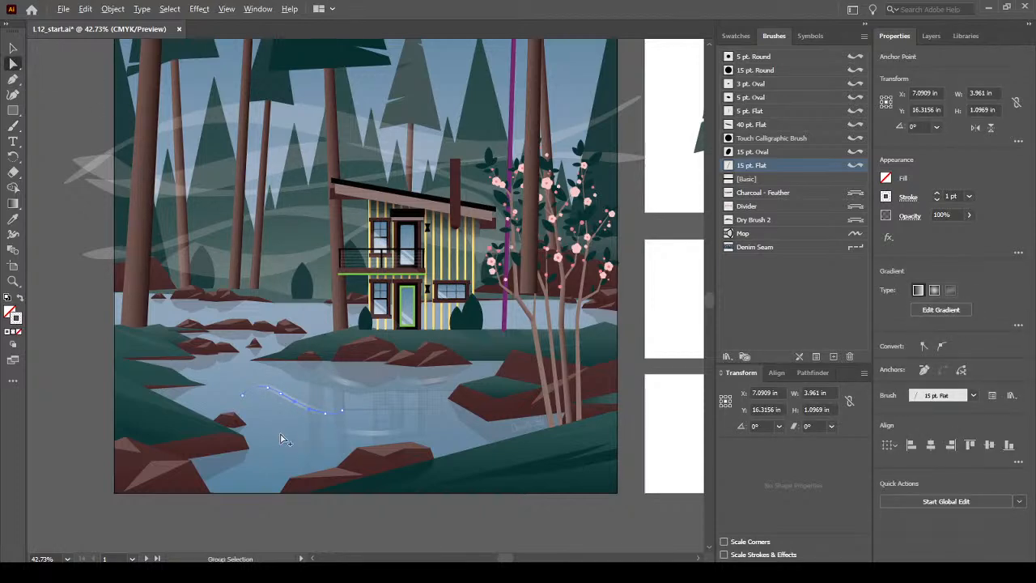
pyautogui.scroll(3, 280, 439)
pyautogui.scroll(2, 281, 439)
pyautogui.moveTo(278, 294)
pyautogui.mouseDown()
pyautogui.moveTo(285, 264)
pyautogui.moveTo(265, 322)
pyautogui.moveTo(276, 304)
pyautogui.mouseUp()
pyautogui.moveTo(231, 272); pyautogui.dragTo(195, 265)
pyautogui.moveTo(278, 304)
pyautogui.mouseDown()
pyautogui.moveTo(283, 294)
pyautogui.moveTo(280, 344)
pyautogui.mouseUp()
pyautogui.moveTo(326, 370); pyautogui.dragTo(365, 378)
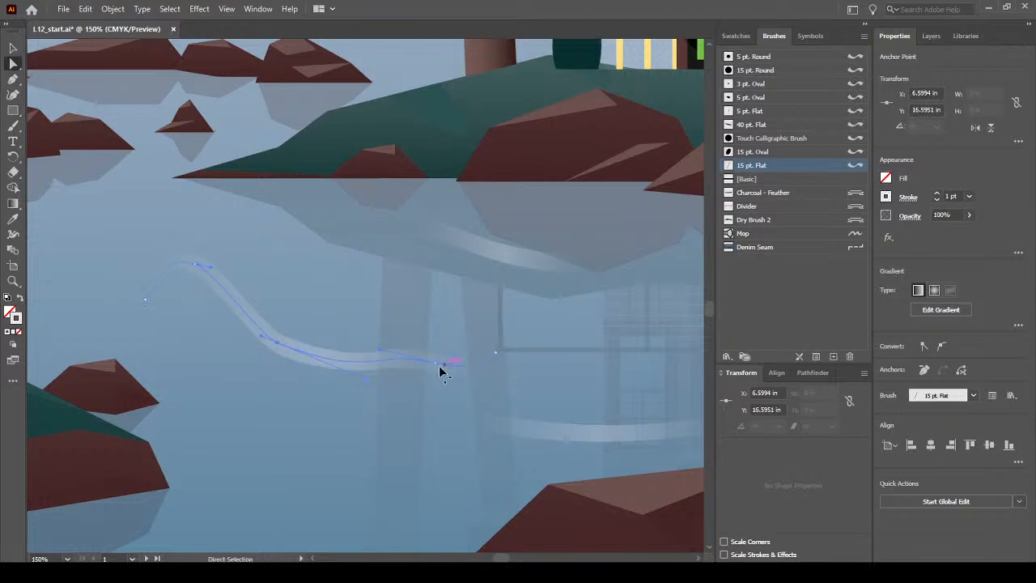
pyautogui.moveTo(435, 363)
pyautogui.mouseDown()
pyautogui.moveTo(437, 388)
pyautogui.moveTo(428, 360)
pyautogui.mouseUp()
pyautogui.moveTo(276, 340); pyautogui.dragTo(282, 331)
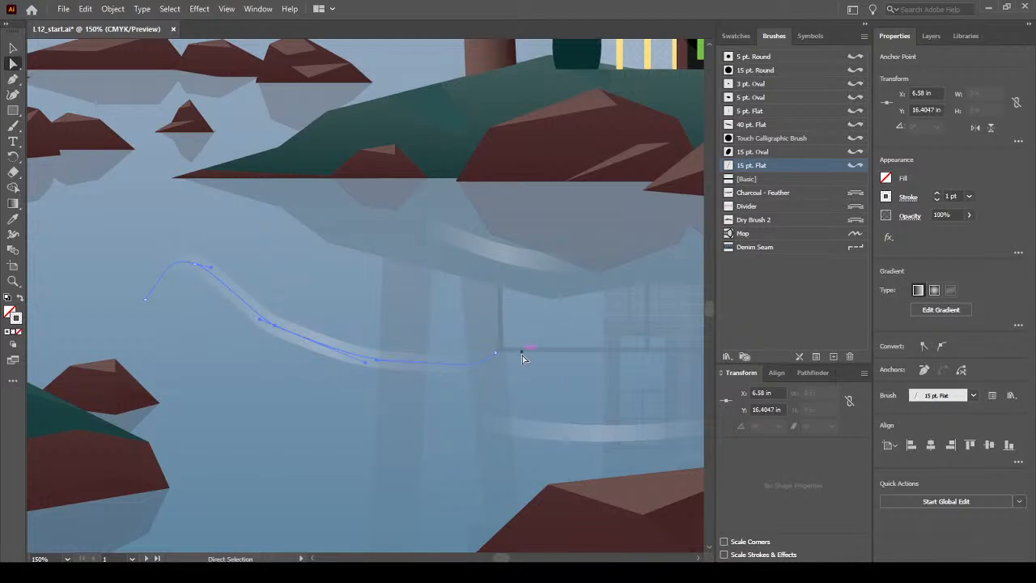
# Raise the leftmost ripple's right end and deepen its lower bend by moving anchor points and handles
pyautogui.moveTo(498, 356); pyautogui.dragTo(488, 323)
pyautogui.moveTo(428, 364); pyautogui.dragTo(419, 365)
pyautogui.click(276, 329)
pyautogui.moveTo(276, 330); pyautogui.dragTo(260, 316)
pyautogui.moveTo(350, 353); pyautogui.dragTo(343, 367)
pyautogui.moveTo(246, 306); pyautogui.dragTo(230, 295)
pyautogui.moveTo(415, 365)
pyautogui.mouseDown()
pyautogui.moveTo(412, 374)
pyautogui.moveTo(359, 374)
pyautogui.mouseUp()
pyautogui.moveTo(435, 371); pyautogui.dragTo(436, 366)
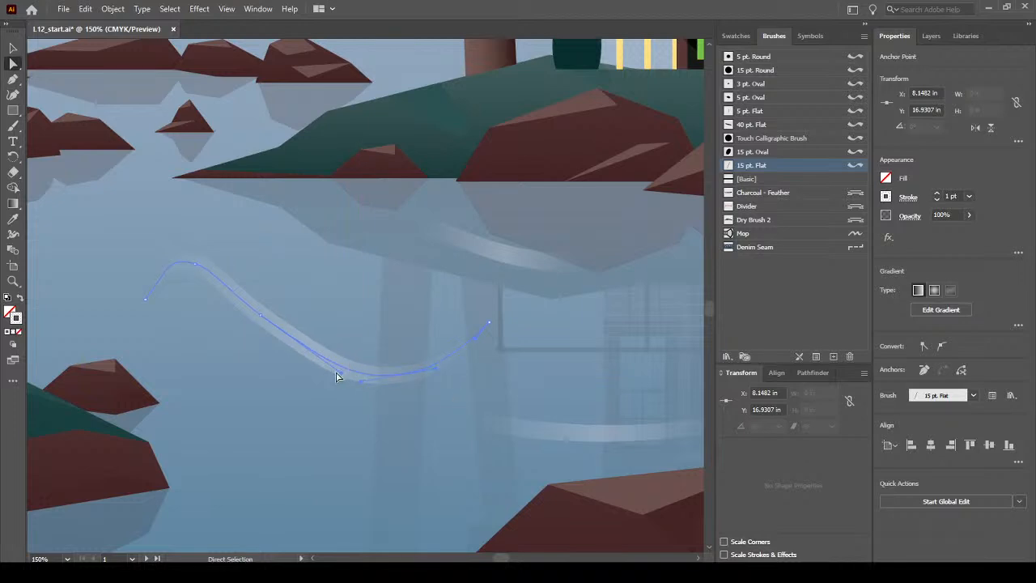
# Flatten the leftmost ripple's lower curve, move its left end outward and up, and deselect the path
pyautogui.scroll(-3, 341, 374)
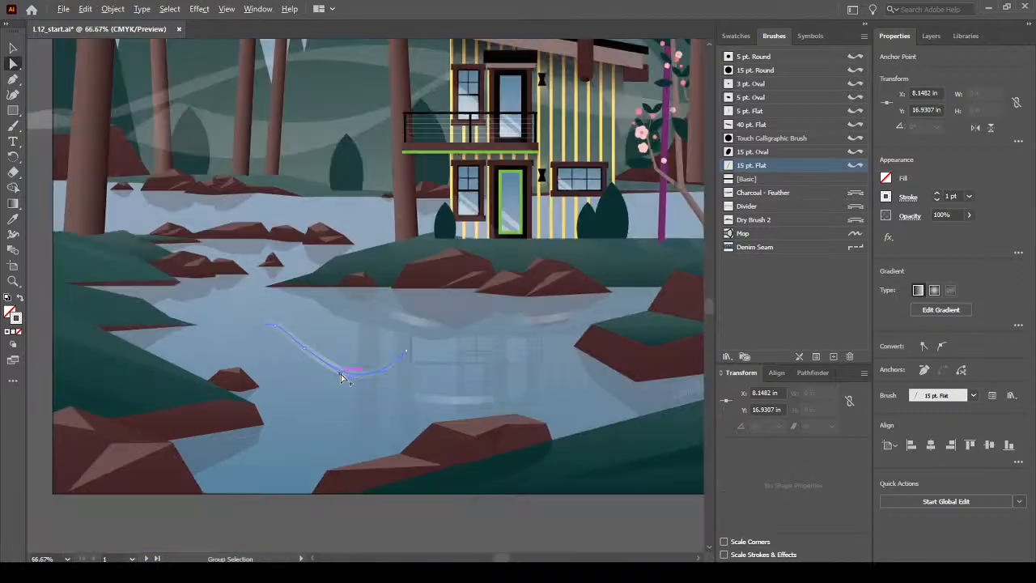
pyautogui.scroll(2, 340, 374)
pyautogui.moveTo(389, 378)
pyautogui.mouseDown()
pyautogui.moveTo(386, 363)
pyautogui.moveTo(300, 347)
pyautogui.moveTo(288, 331)
pyautogui.moveTo(348, 378)
pyautogui.mouseUp()
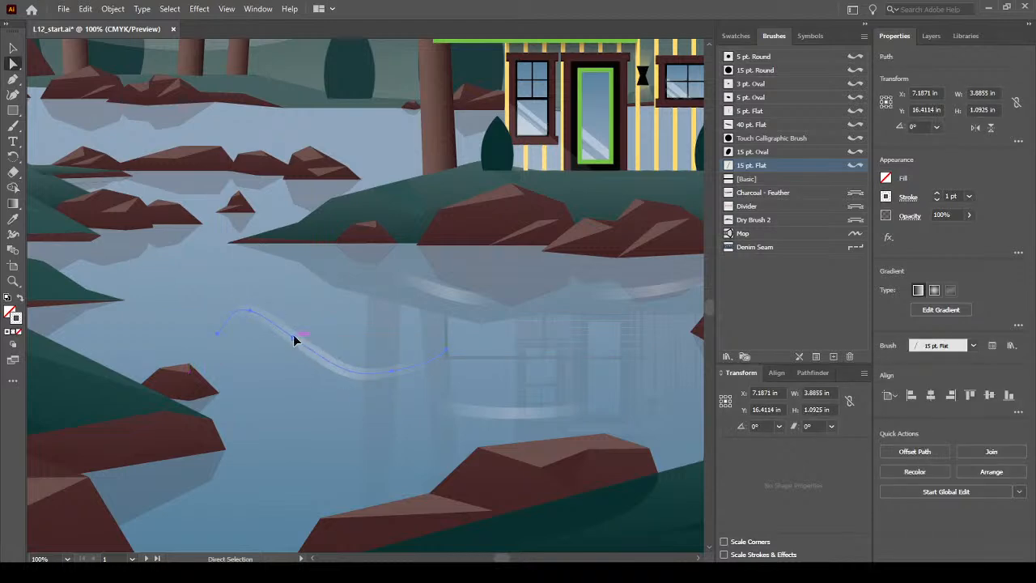
pyautogui.click(348, 378)
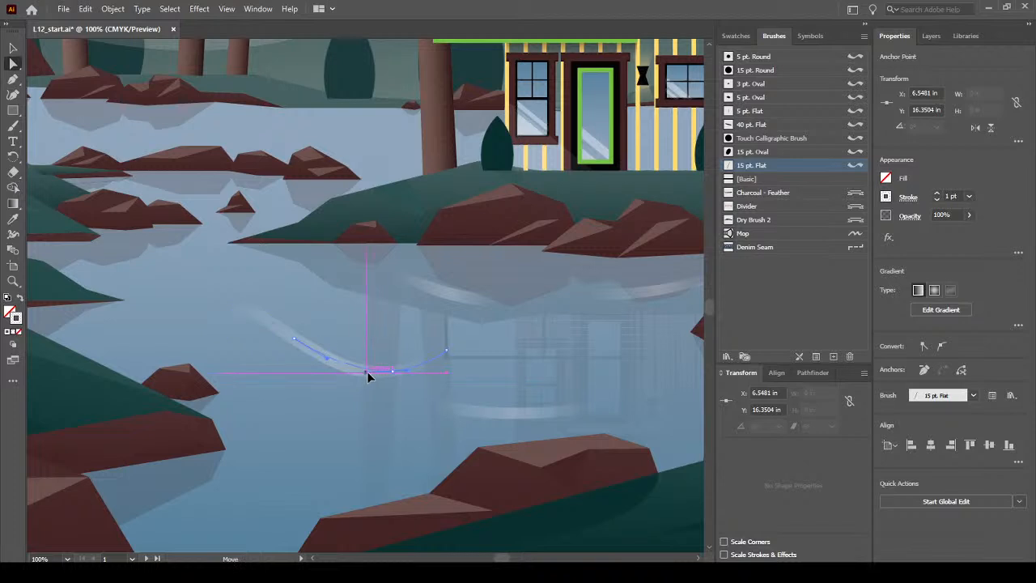
pyautogui.moveTo(394, 374); pyautogui.dragTo(394, 365)
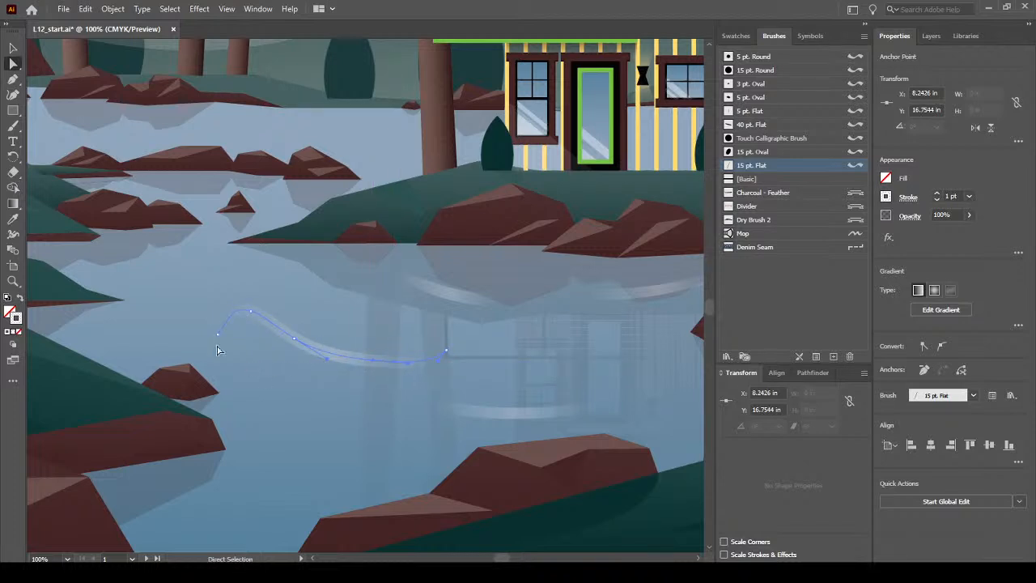
pyautogui.moveTo(218, 333); pyautogui.dragTo(198, 313)
pyautogui.scroll(-1, 390, 411)
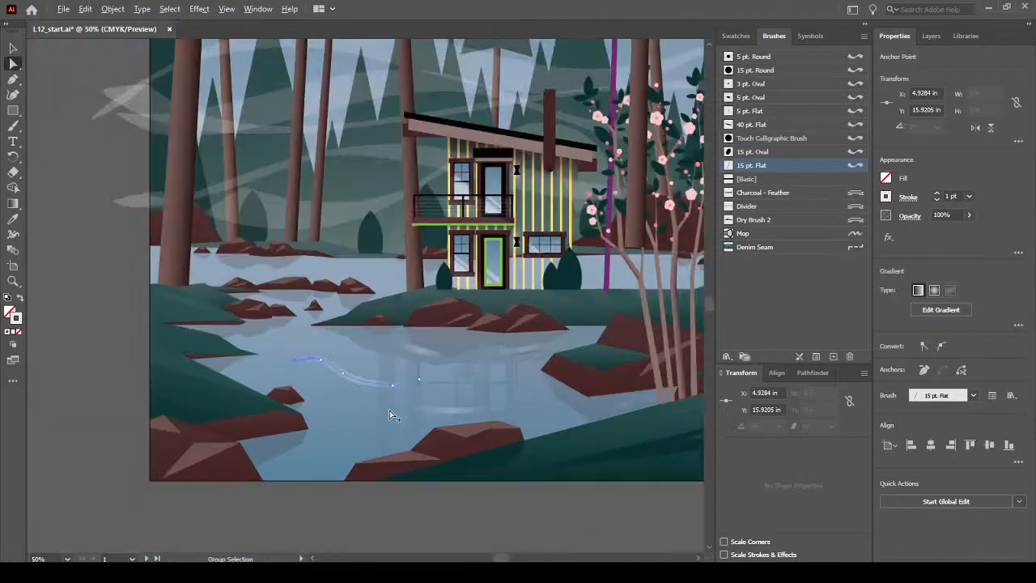
pyautogui.scroll(-1, 389, 415)
pyautogui.click(462, 513)
pyautogui.moveTo(566, 527); pyautogui.dragTo(469, 520)
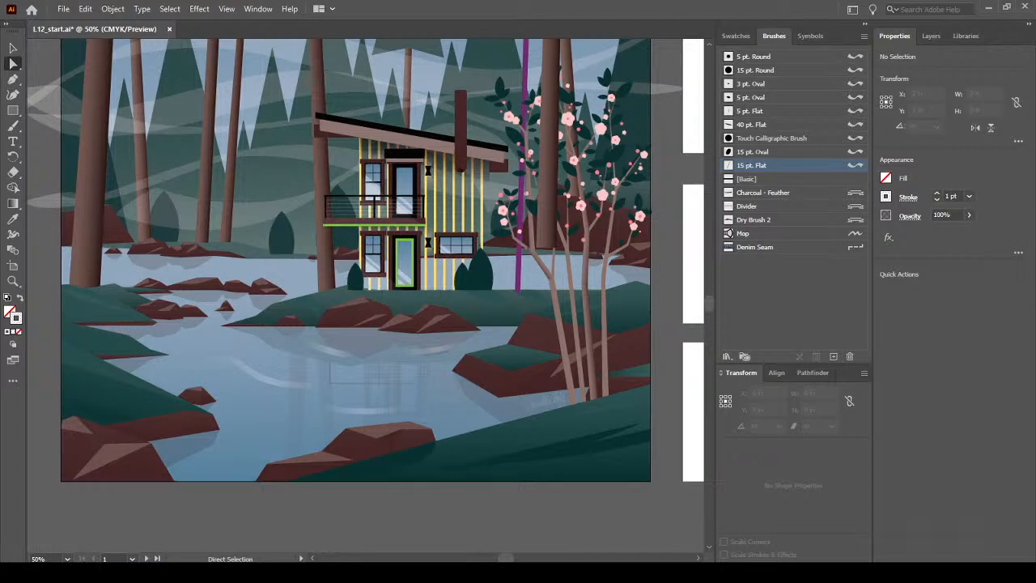
# Select the four ripple paths on the water together to examine them, and deselect them
pyautogui.click(13, 50)
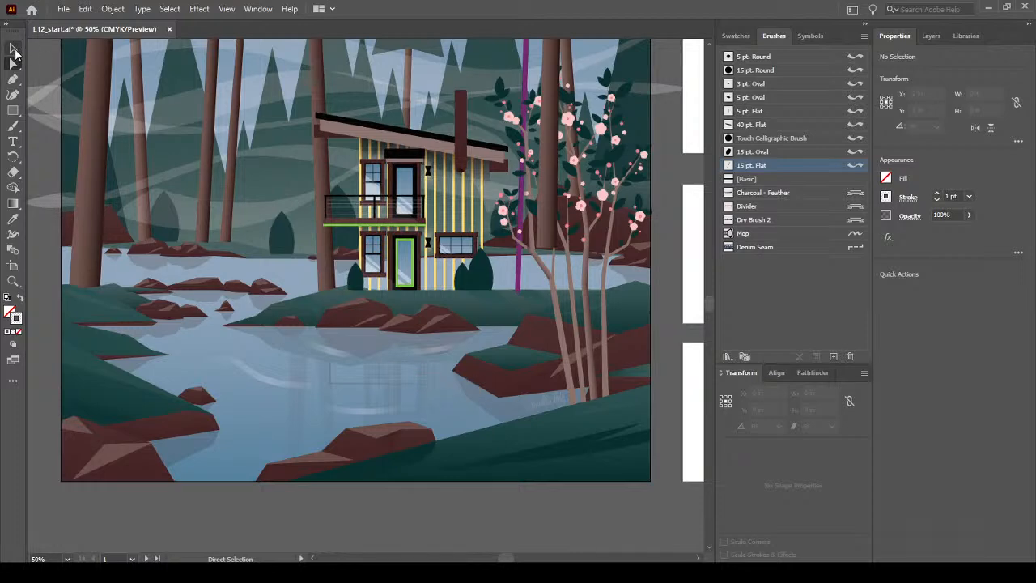
pyautogui.press('a')
pyautogui.click(431, 351)
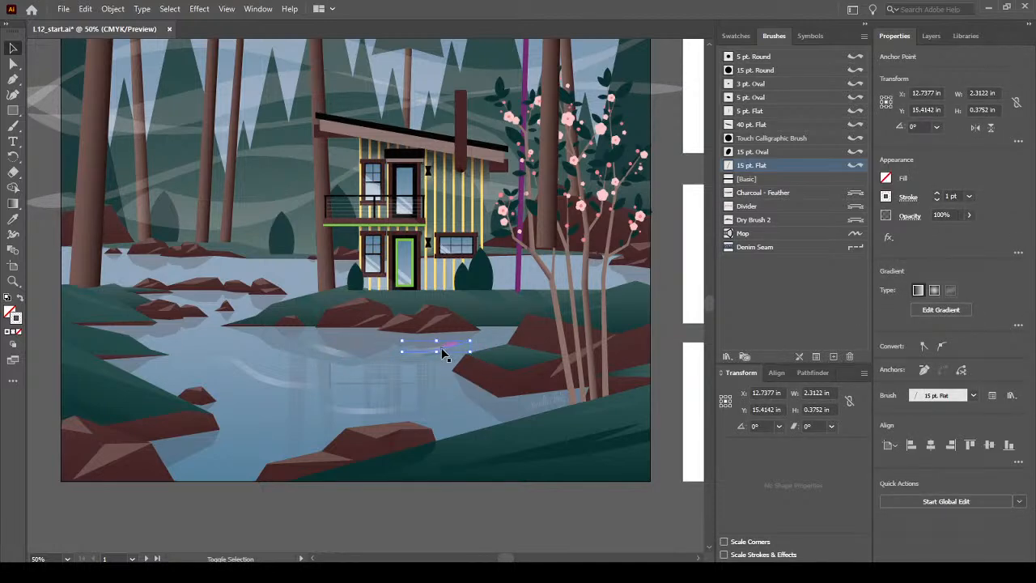
pyautogui.keyDown('shift'); pyautogui.click(337, 357); pyautogui.keyUp('shift')
pyautogui.keyDown('shift'); pyautogui.click(285, 384); pyautogui.keyUp('shift')
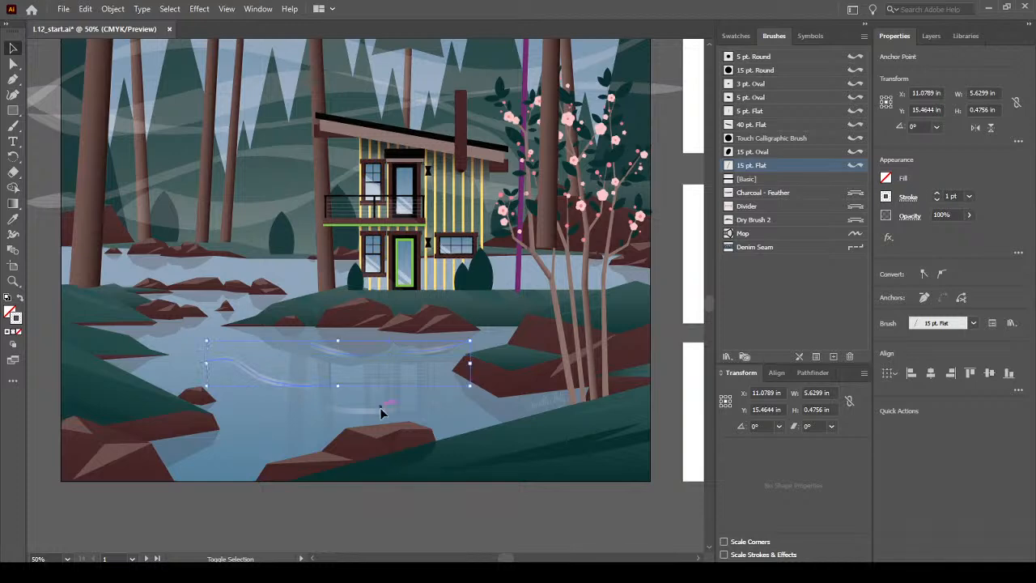
pyautogui.keyDown('shift'); pyautogui.click(373, 409); pyautogui.keyUp('shift')
pyautogui.hscroll(-1, 385, 382)
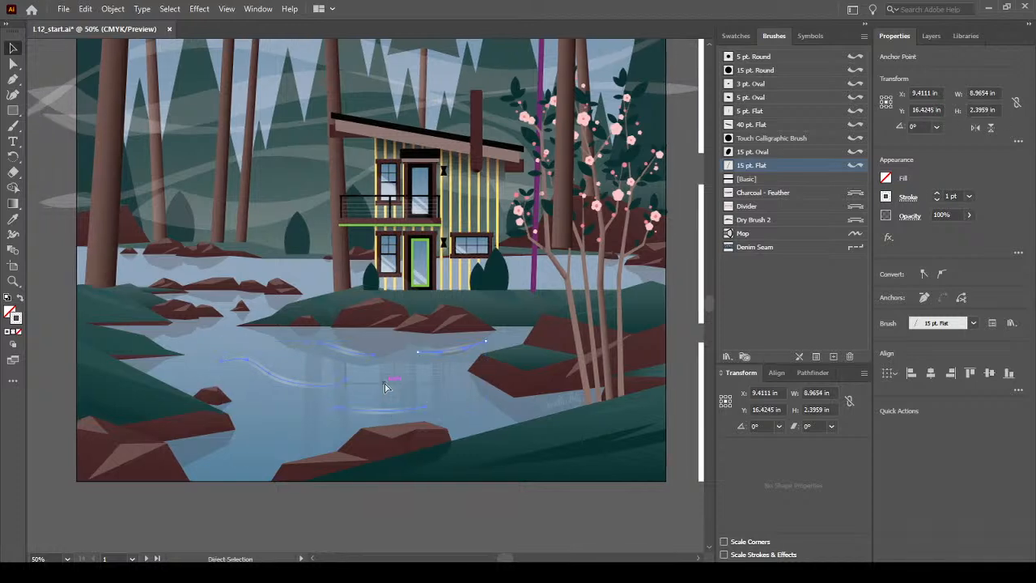
pyautogui.scroll(1, 384, 384)
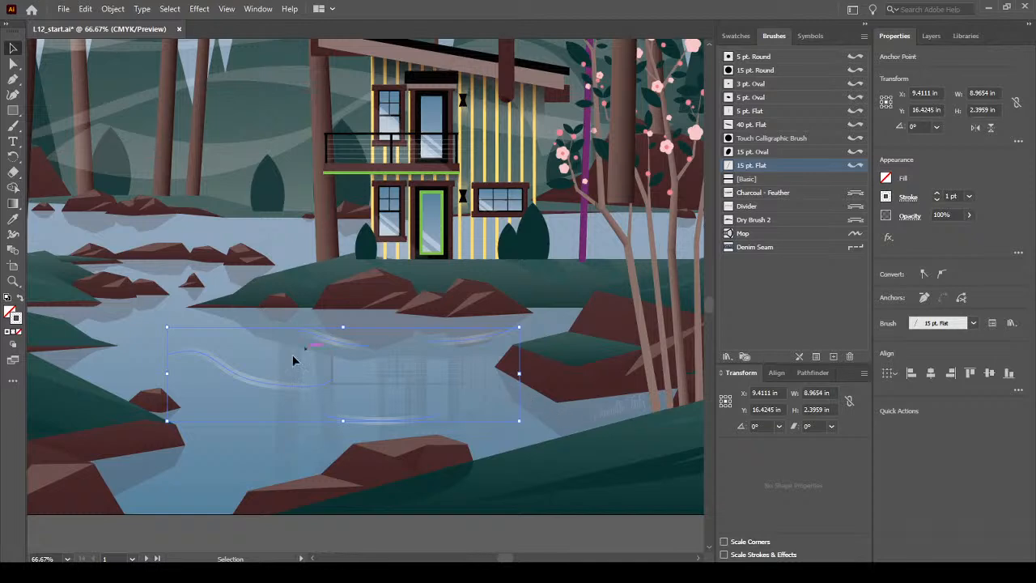
pyautogui.click(154, 527)
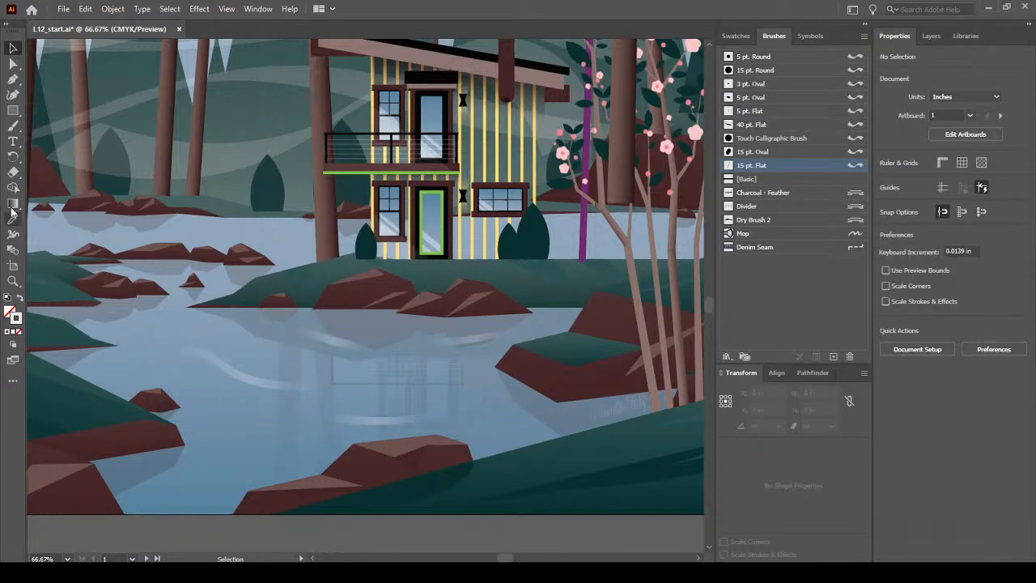
# Review the Paintbrush Tool Options without changing them, and paint two wavy vertical test strokes in the empty area left of the artboard
pyautogui.doubleClick(15, 126)
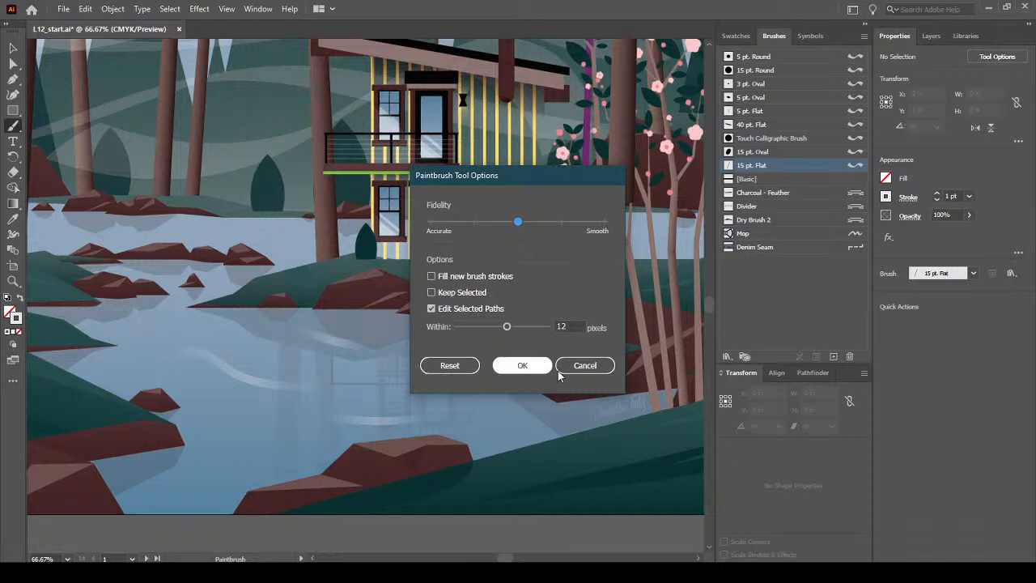
pyautogui.click(583, 365)
pyautogui.hscroll(-10, 513, 342)
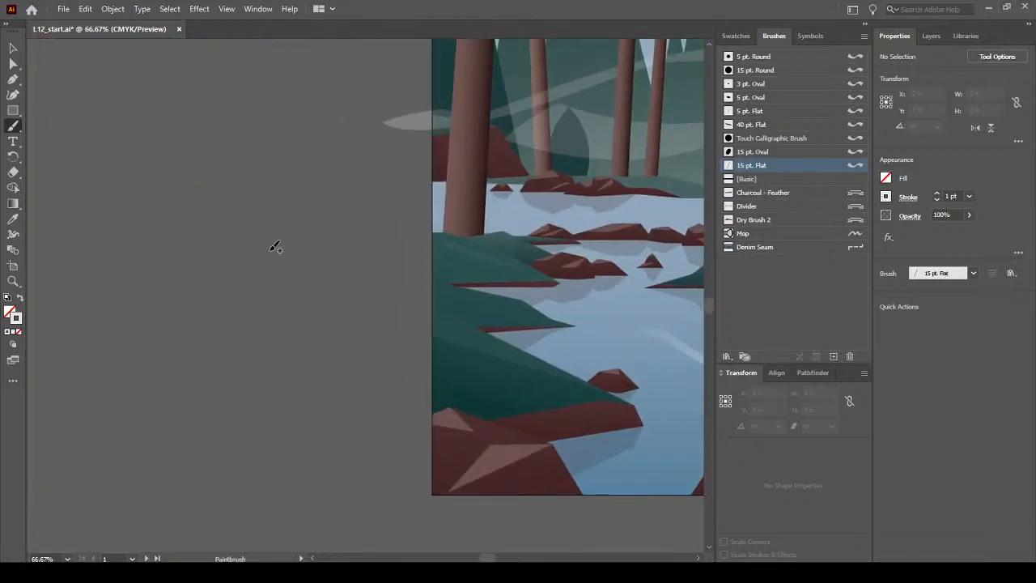
pyautogui.moveTo(232, 160)
pyautogui.mouseDown()
pyautogui.moveTo(203, 386)
pyautogui.moveTo(260, 430)
pyautogui.mouseUp()
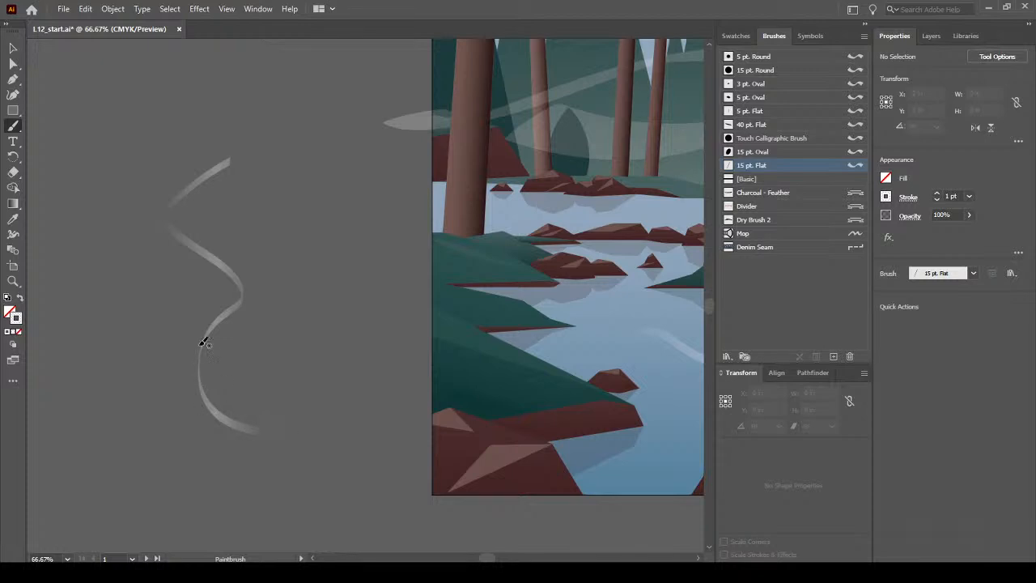
pyautogui.moveTo(297, 195)
pyautogui.mouseDown()
pyautogui.moveTo(295, 287)
pyautogui.moveTo(323, 385)
pyautogui.mouseUp()
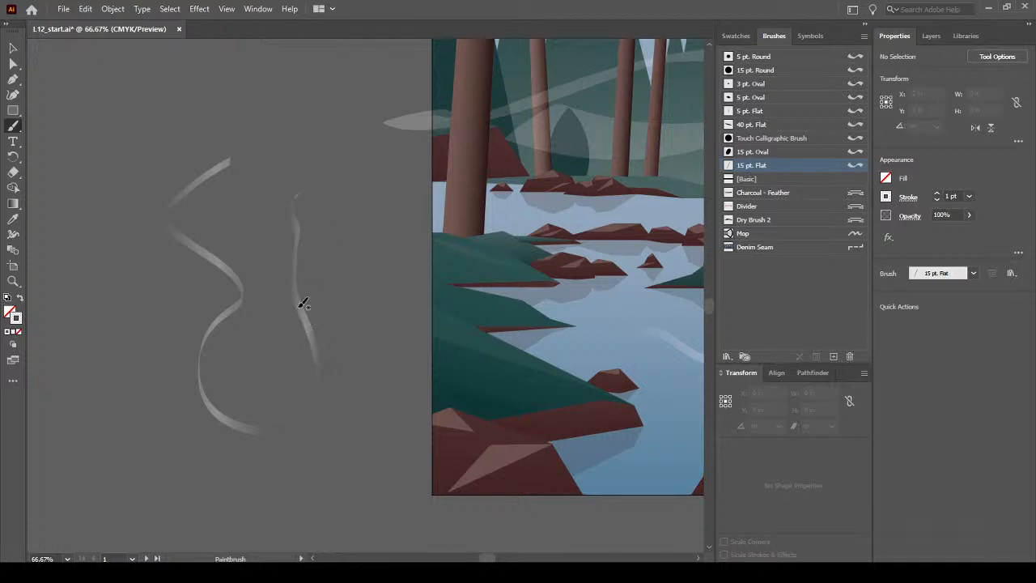
# Delete the two wavy test strokes left of the artboard
pyautogui.press('v')
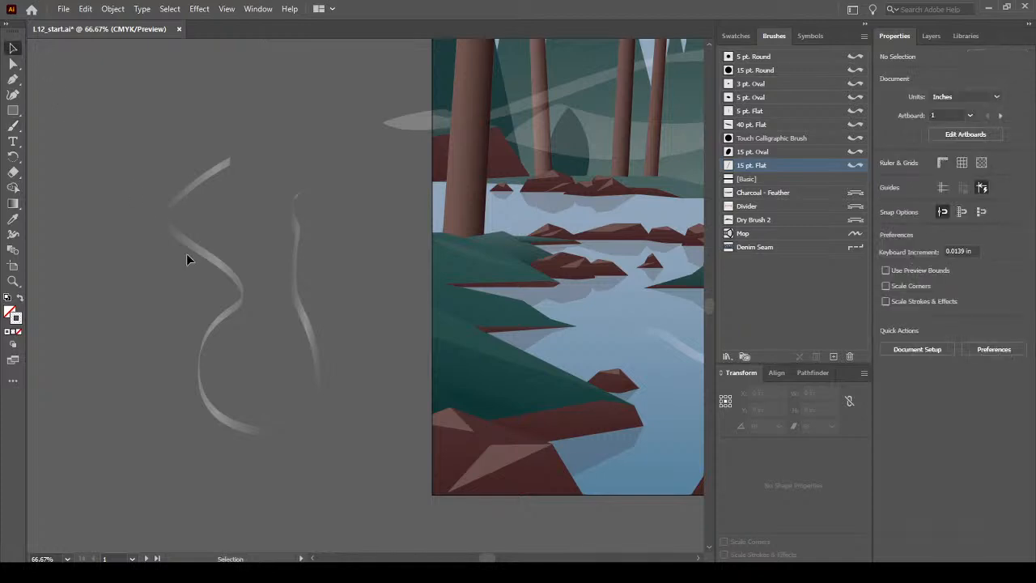
pyautogui.click(208, 257)
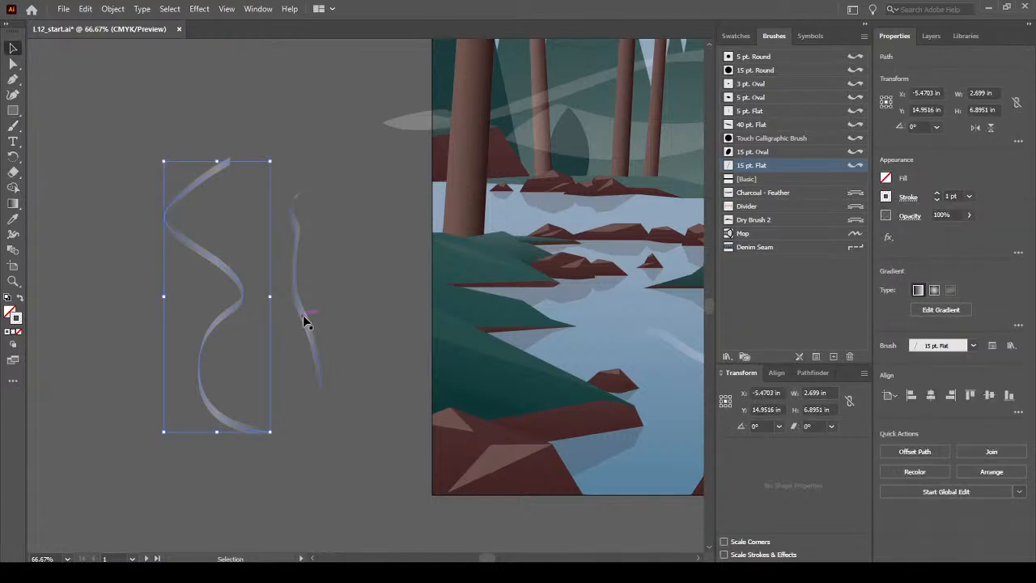
pyautogui.press('Delete')
pyautogui.click(303, 318)
pyautogui.press('Delete')
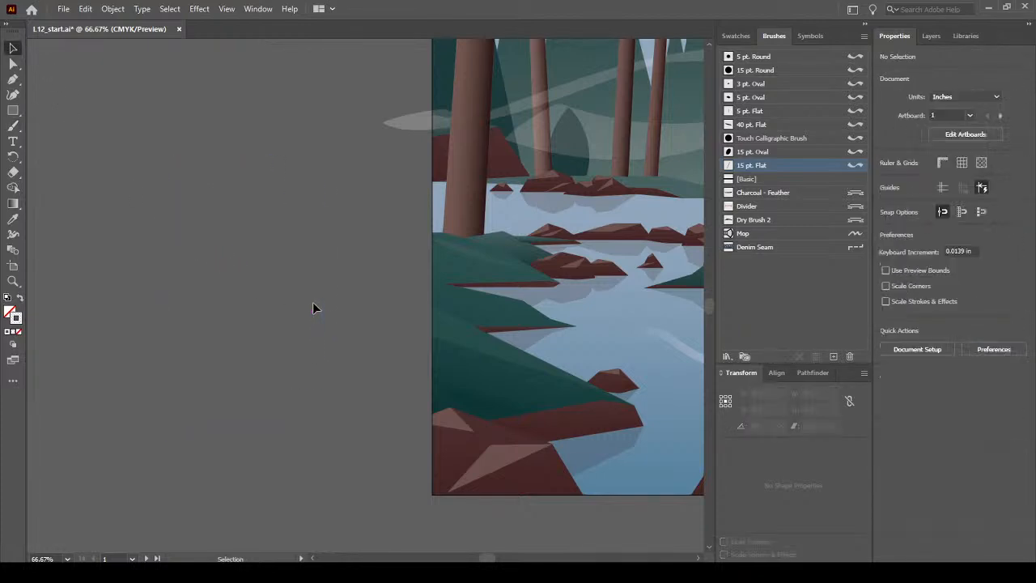
# Set the Paintbrush fidelity to fully Accurate and paint a long vertical test stroke in the empty area left of the artboard
pyautogui.doubleClick(13, 125)
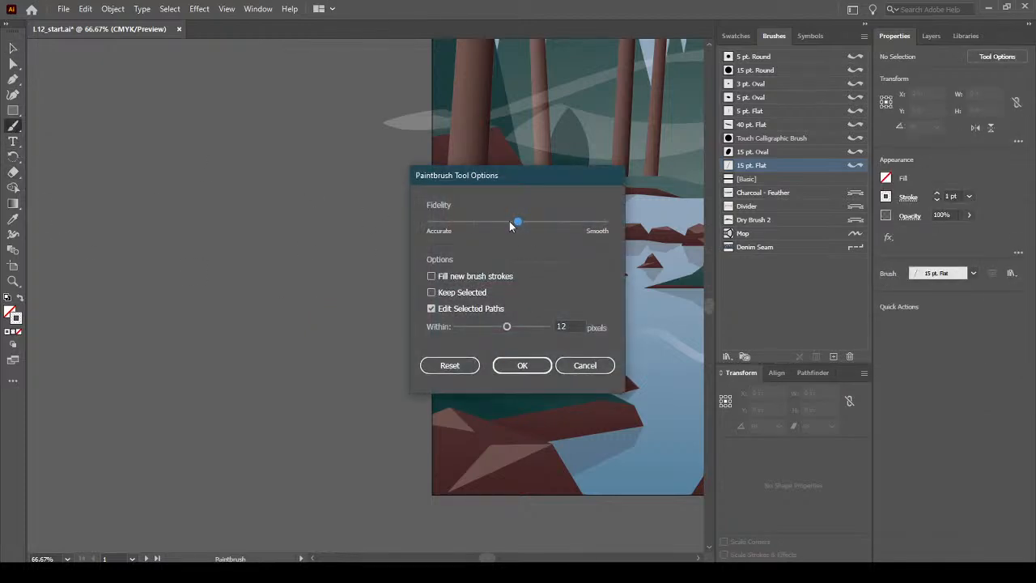
pyautogui.moveTo(517, 221); pyautogui.dragTo(431, 221)
pyautogui.click(526, 365)
pyautogui.moveTo(183, 123)
pyautogui.mouseDown()
pyautogui.moveTo(231, 285)
pyautogui.moveTo(215, 365)
pyautogui.moveTo(225, 419)
pyautogui.moveTo(221, 446)
pyautogui.mouseUp()
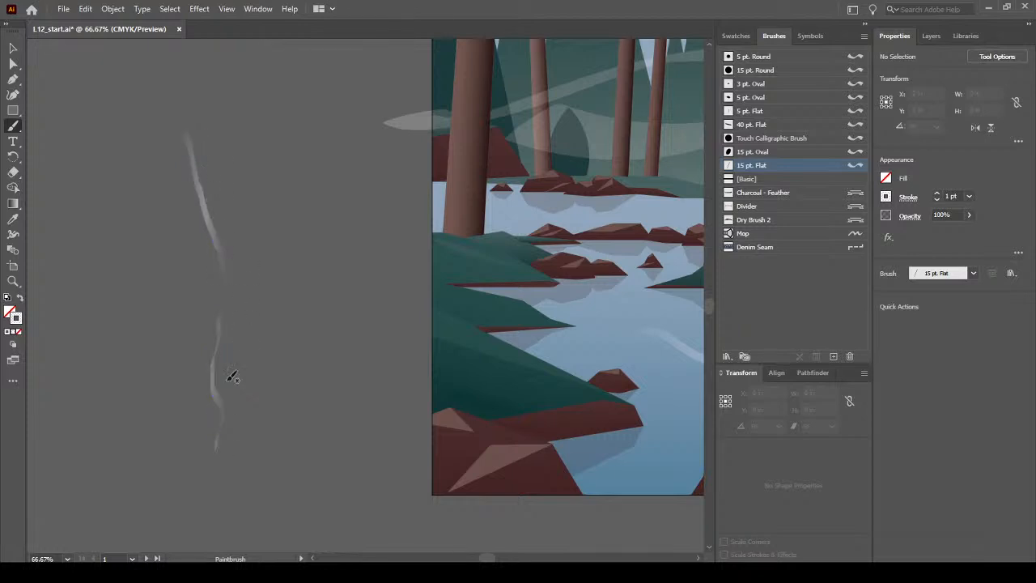
# Delete the long vertical test stroke left of the artboard
pyautogui.click(12, 48)
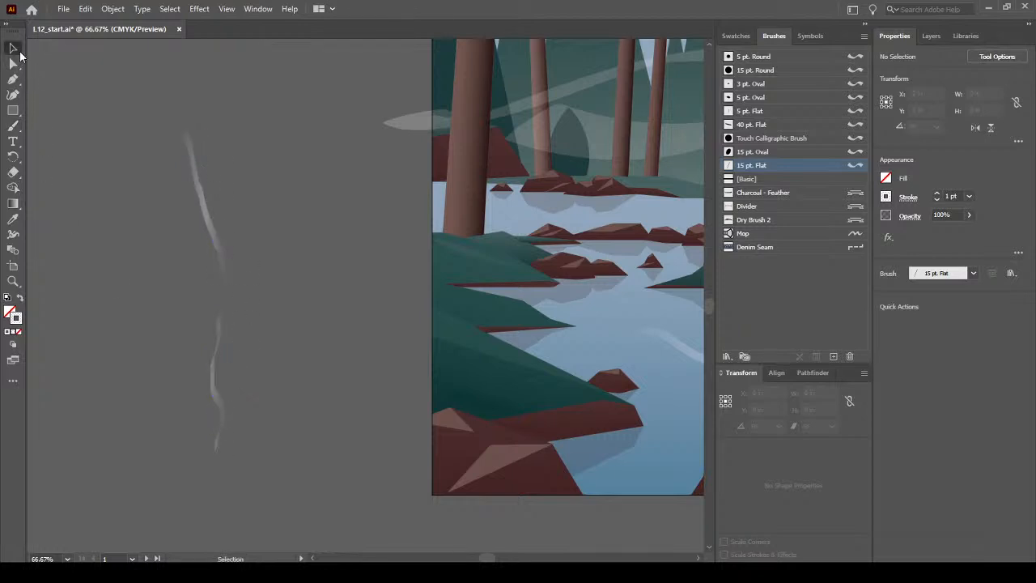
pyautogui.click(222, 247)
pyautogui.press('Delete')
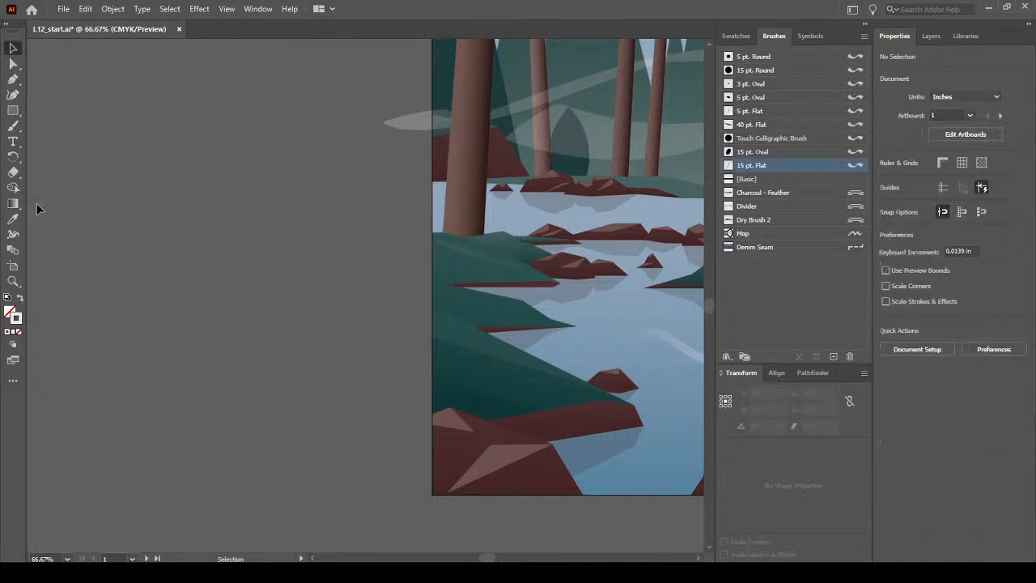
# Set the Paintbrush fidelity to fully Smooth and enable Keep Selected
pyautogui.click(13, 127)
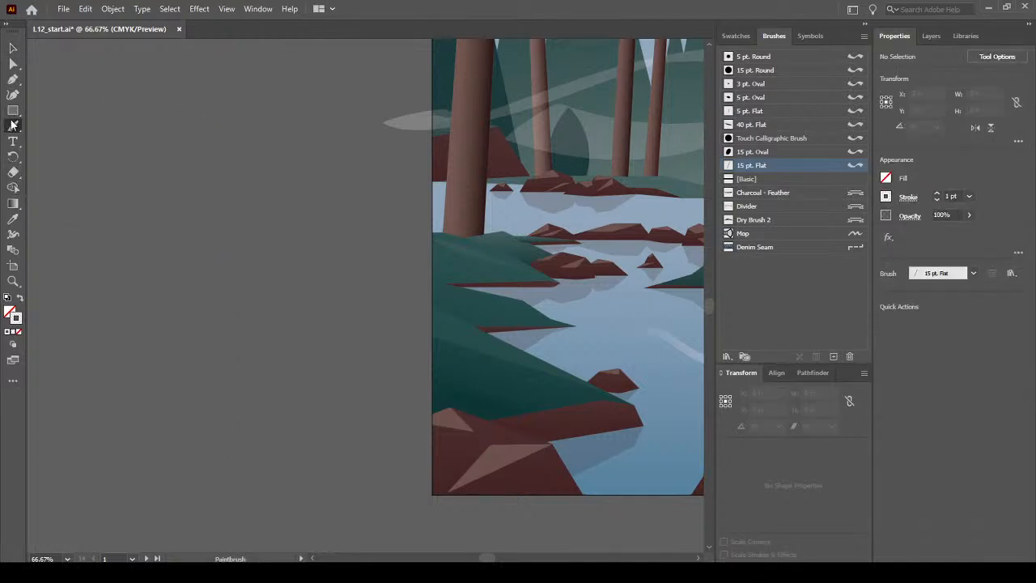
pyautogui.doubleClick(13, 127)
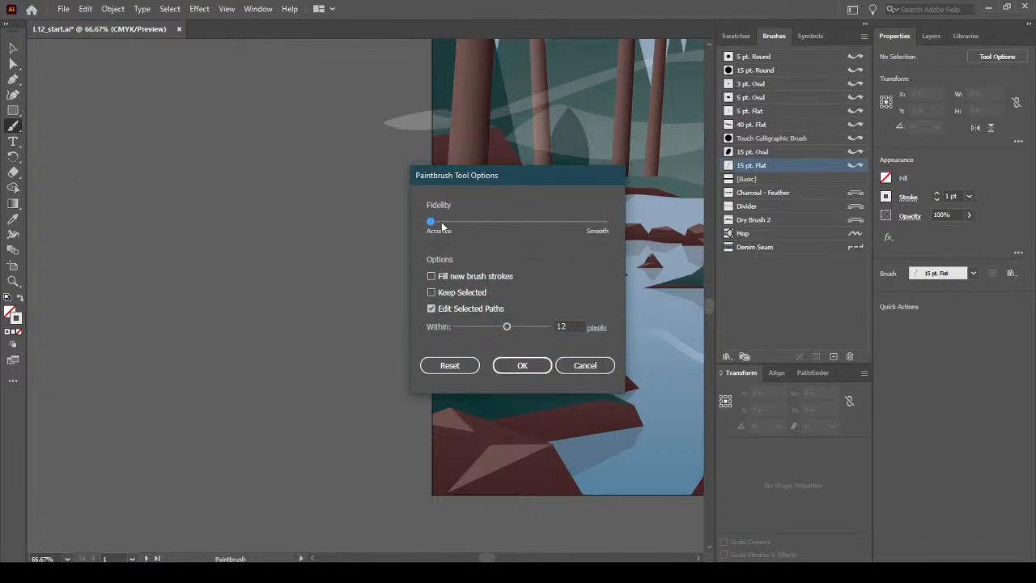
pyautogui.moveTo(463, 223); pyautogui.dragTo(604, 223)
pyautogui.click(450, 292)
pyautogui.click(521, 365)
# Paint a test stroke left of the artboard, continue it with a second stroke from the selected path, and undo the painting
pyautogui.moveTo(200, 123)
pyautogui.mouseDown()
pyautogui.moveTo(198, 236)
pyautogui.moveTo(255, 332)
pyautogui.moveTo(244, 443)
pyautogui.mouseUp()
pyautogui.moveTo(274, 410)
pyautogui.mouseDown()
pyautogui.moveTo(247, 444)
pyautogui.moveTo(319, 429)
pyautogui.moveTo(345, 479)
pyautogui.moveTo(332, 504)
pyautogui.mouseUp()
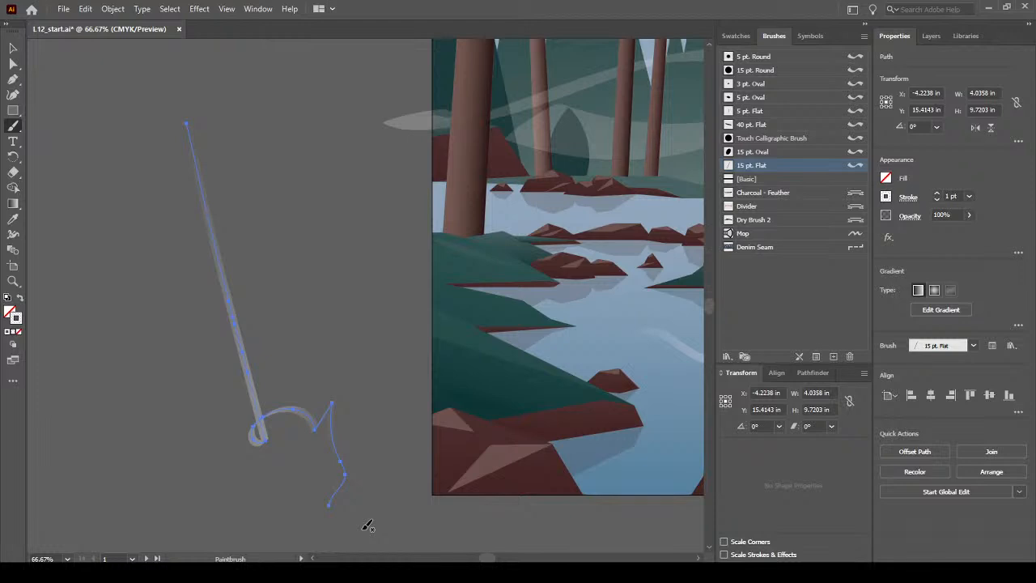
pyautogui.hotkey('ctrl', 'z')
# Paint three curved ripples about 2, 1.7 and 2.1 in wide on the water, and set the last one's stroke weight to 2 pt
pyautogui.moveTo(594, 276); pyautogui.dragTo(215, 274)
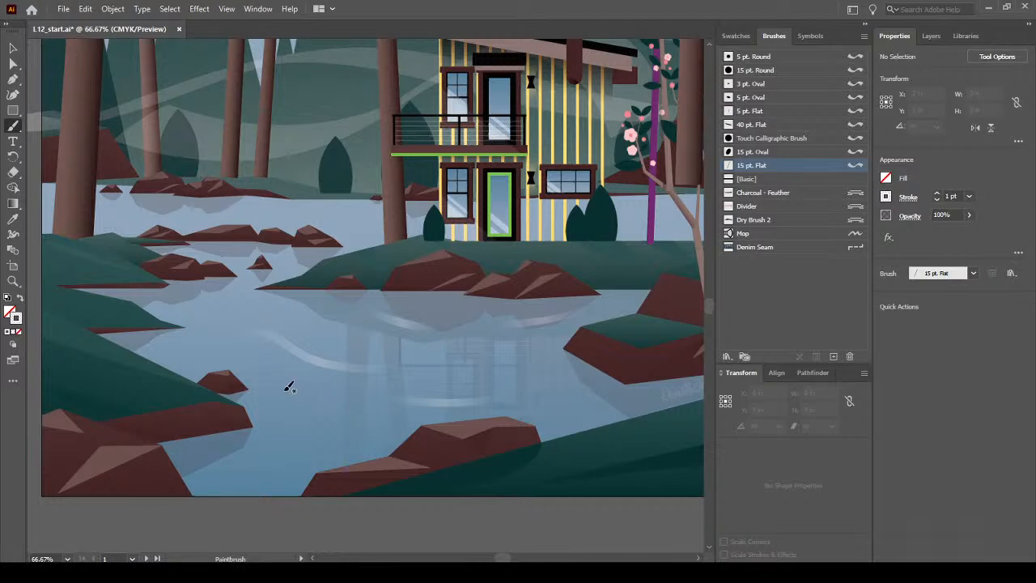
pyautogui.moveTo(268, 379)
pyautogui.mouseDown()
pyautogui.moveTo(318, 407)
pyautogui.moveTo(348, 408)
pyautogui.mouseUp()
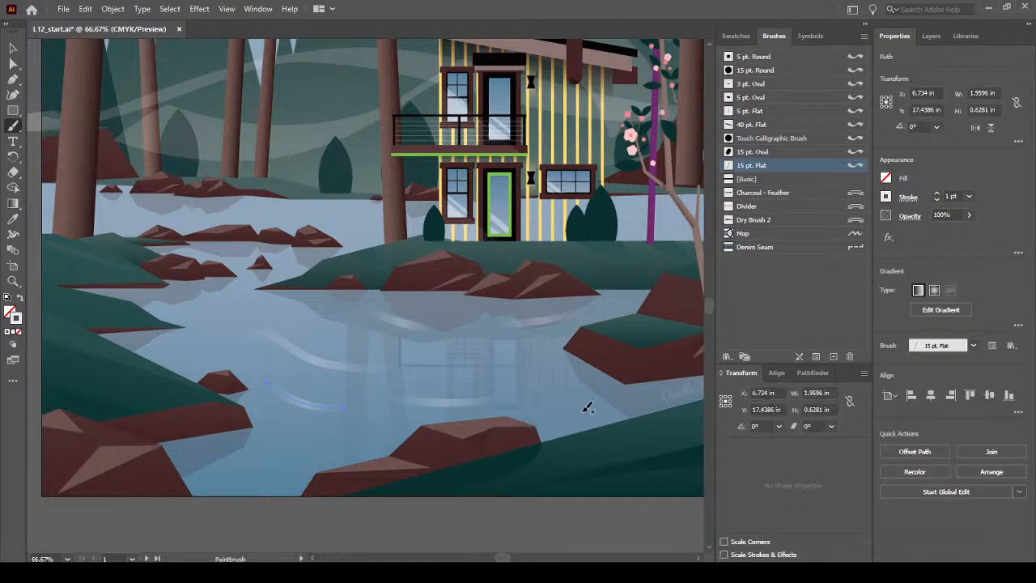
pyautogui.moveTo(572, 373); pyautogui.dragTo(498, 381)
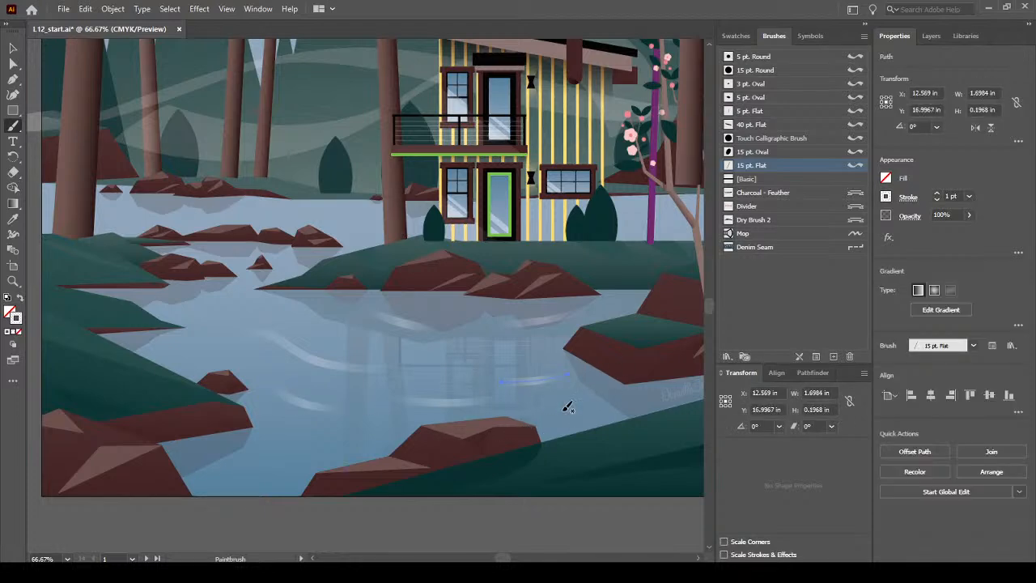
pyautogui.moveTo(424, 350); pyautogui.dragTo(508, 351)
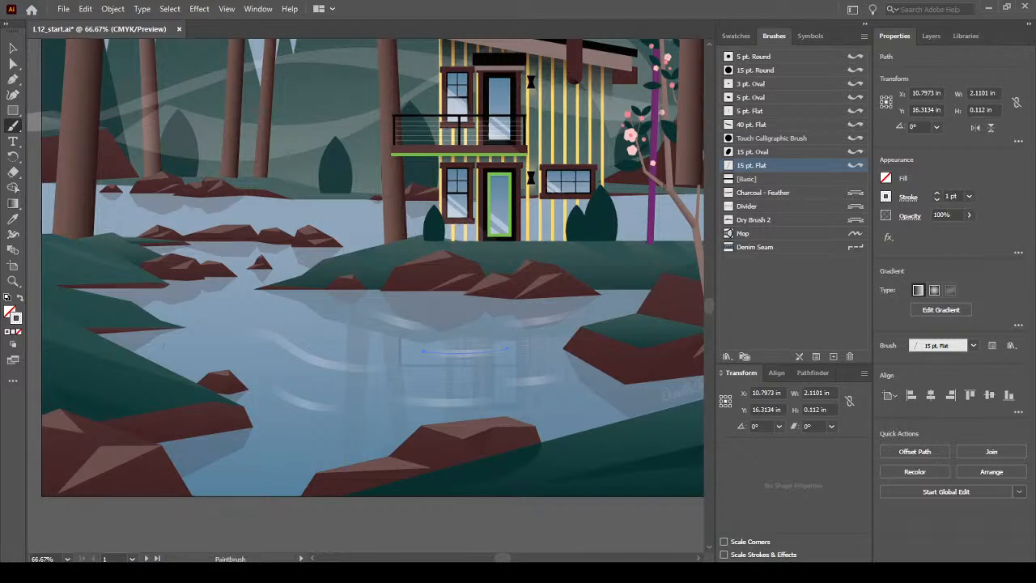
pyautogui.click(936, 194)
# Move the Paintbrush fidelity back from Smooth toward the middle, disable Keep Selected, and deselect the ripple
pyautogui.doubleClick(13, 125)
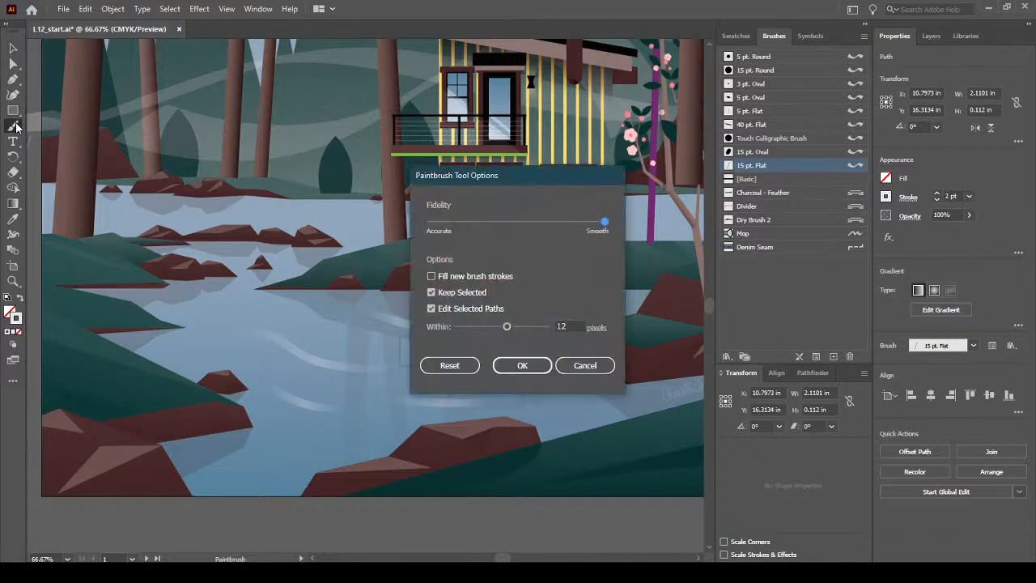
pyautogui.moveTo(605, 221); pyautogui.dragTo(534, 228)
pyautogui.click(475, 291)
pyautogui.click(518, 365)
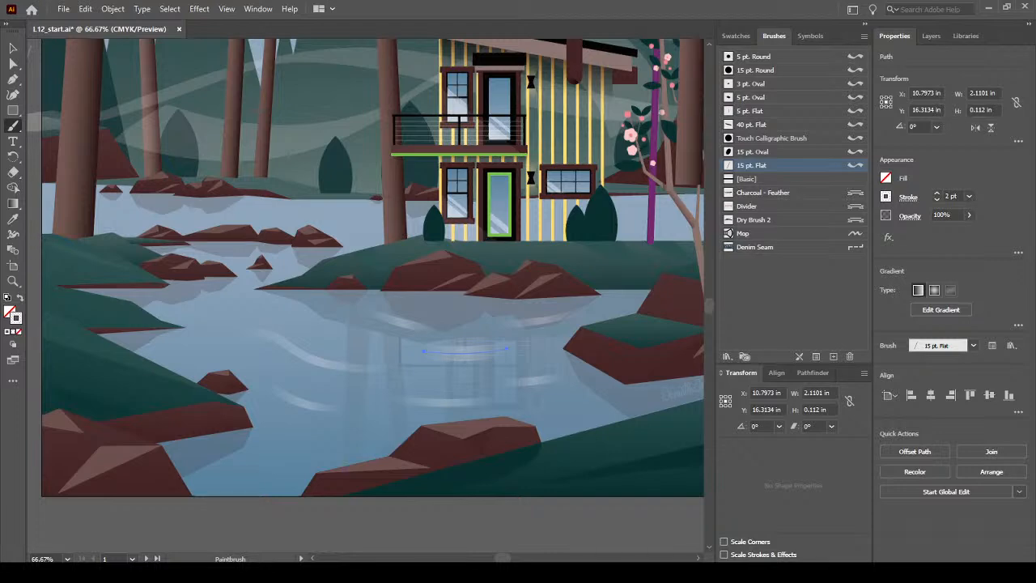
pyautogui.click(13, 49)
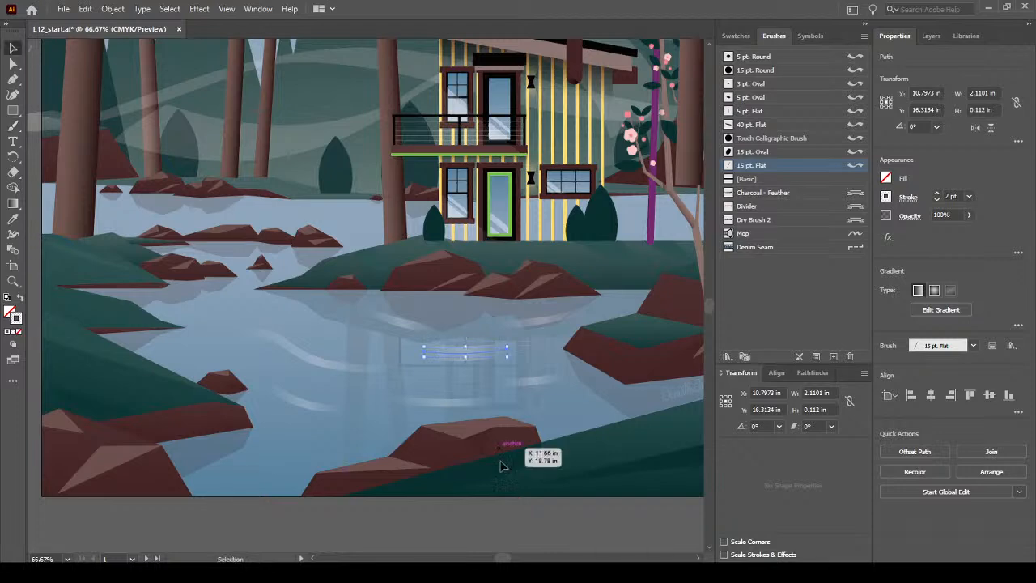
pyautogui.click(464, 522)
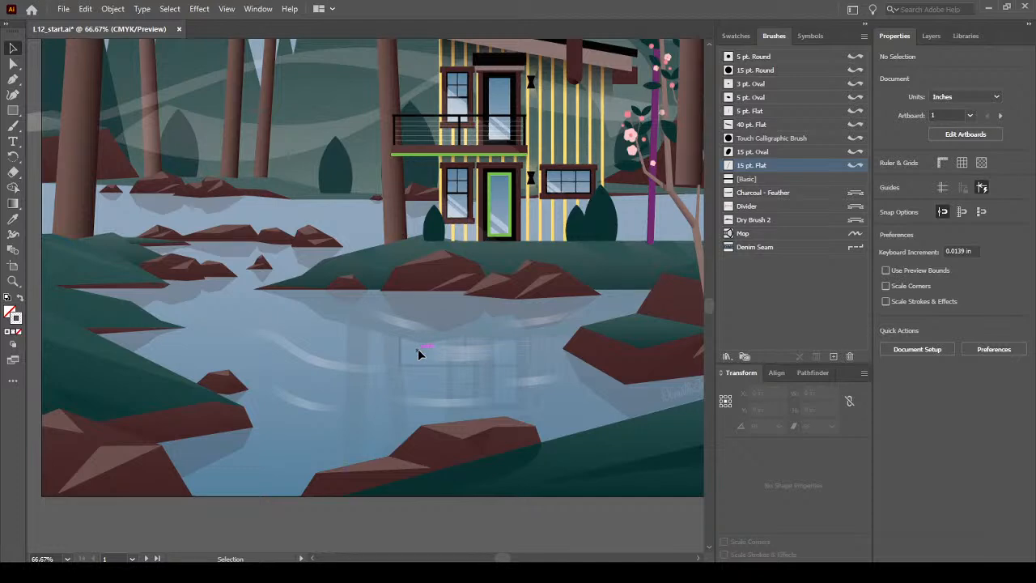
# Open the options of the 15 pt. Flat calligraphic brush and rename it "20 or. Angled"
pyautogui.doubleClick(801, 172)
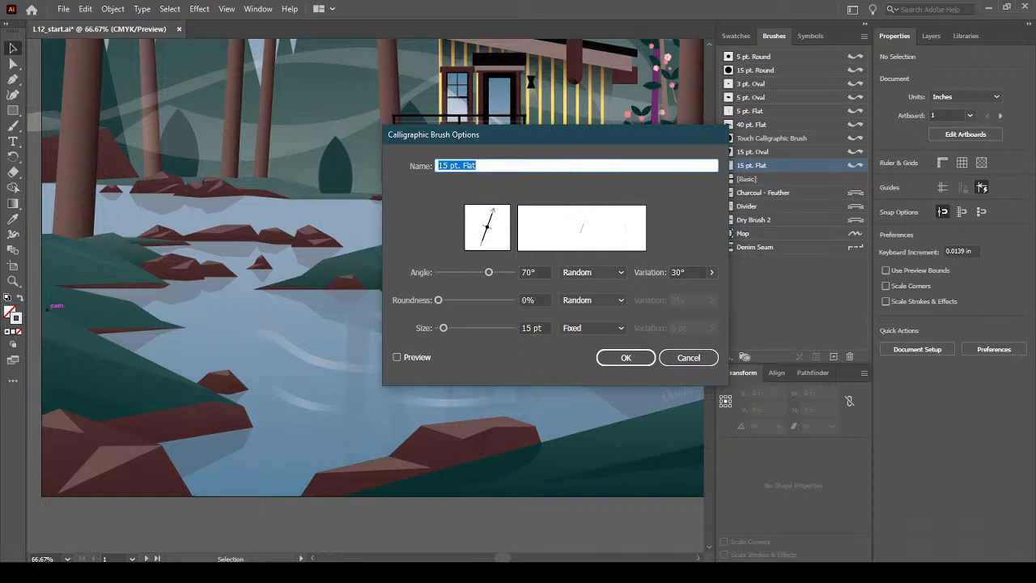
pyautogui.click(488, 166)
pyautogui.moveTo(518, 166); pyautogui.dragTo(356, 172)
pyautogui.write('20 pt. Angles')
pyautogui.press('BackSpace')
pyautogui.write('d')
# Set the brush angle to 20° and its angle behaviour to Fixed
pyautogui.moveTo(542, 272); pyautogui.dragTo(515, 274)
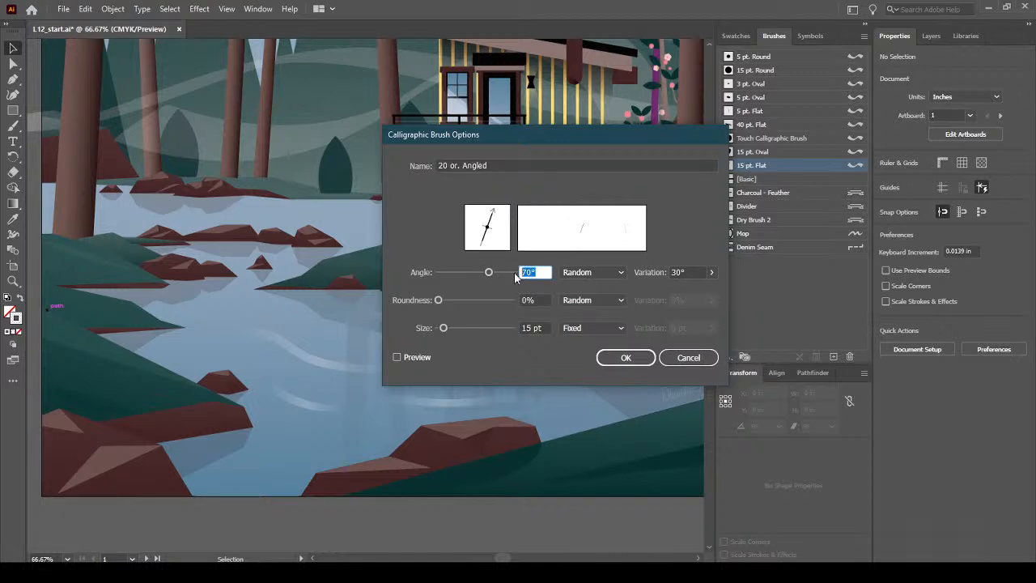
pyautogui.write('20')
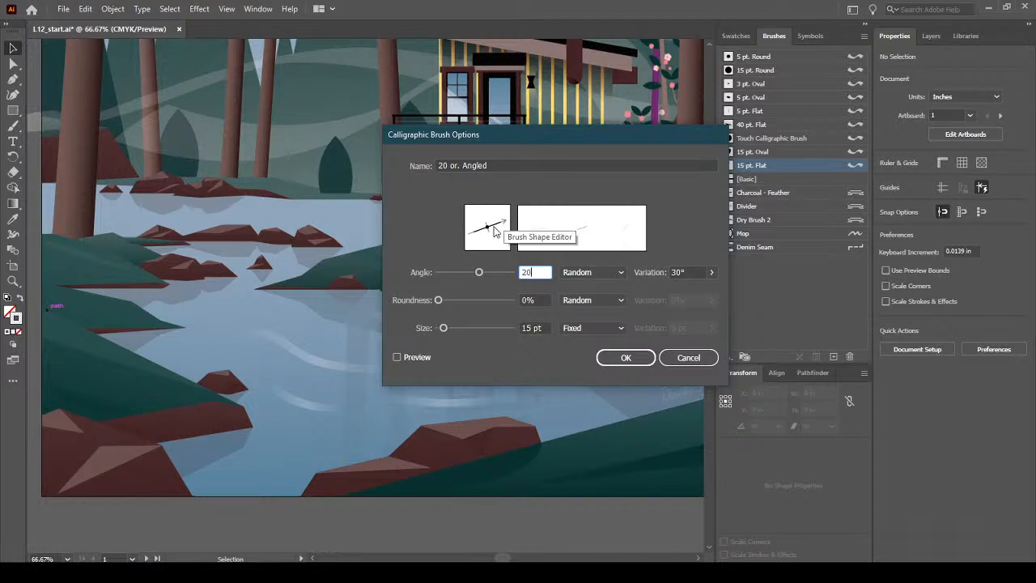
pyautogui.click(610, 273)
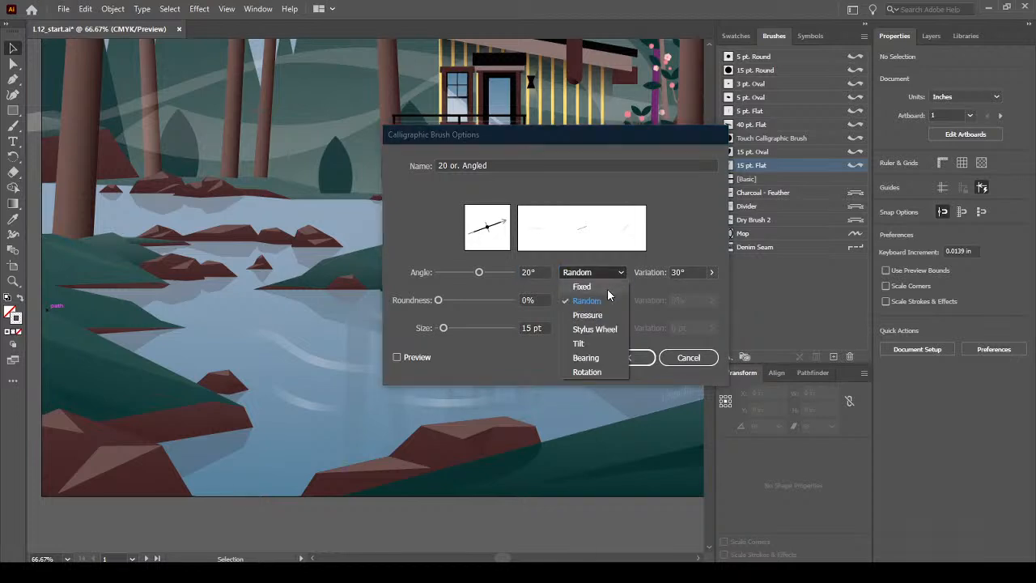
pyautogui.click(607, 285)
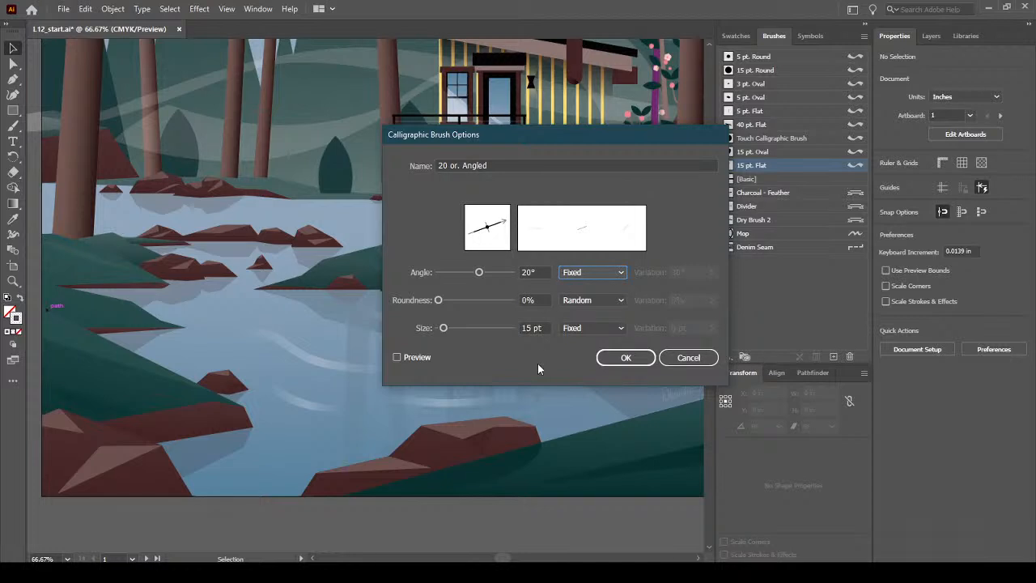
# Set the brush size to 20 pt and compare the ripples with Preview on and off, leaving Preview on
pyautogui.doubleClick(531, 326)
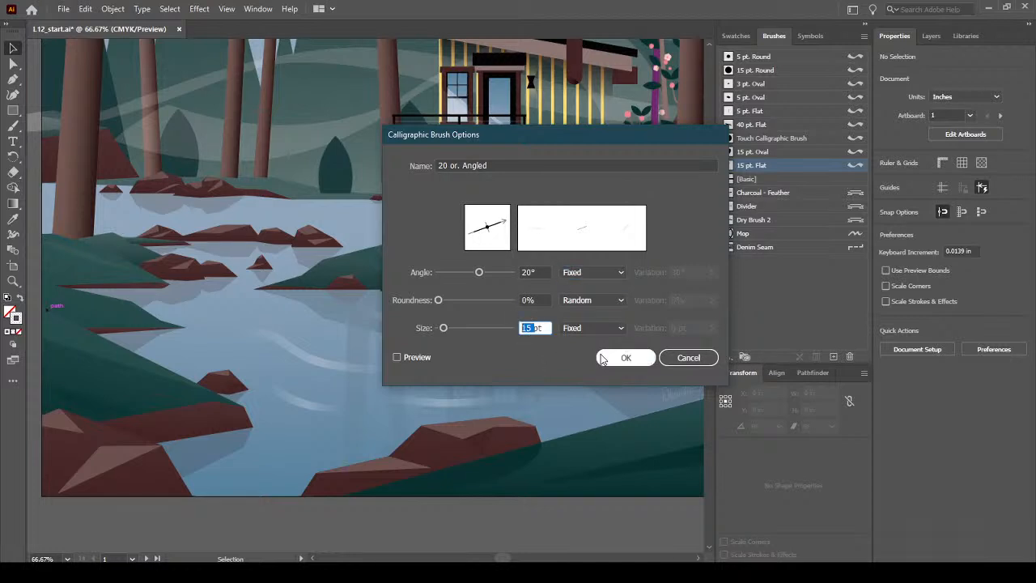
pyautogui.write('20')
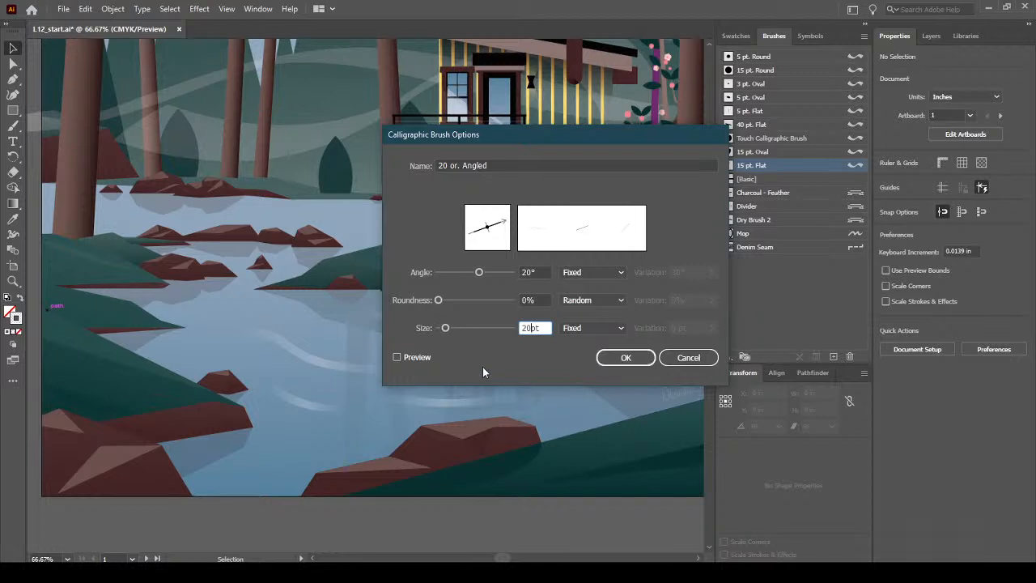
pyautogui.click(411, 356)
pyautogui.moveTo(465, 139); pyautogui.dragTo(620, 75)
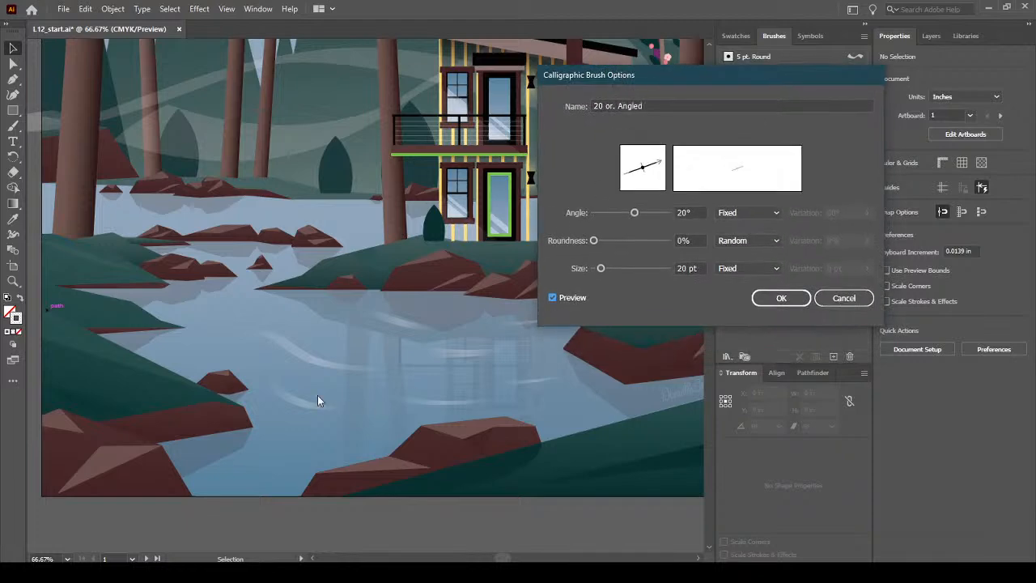
pyautogui.click(554, 297)
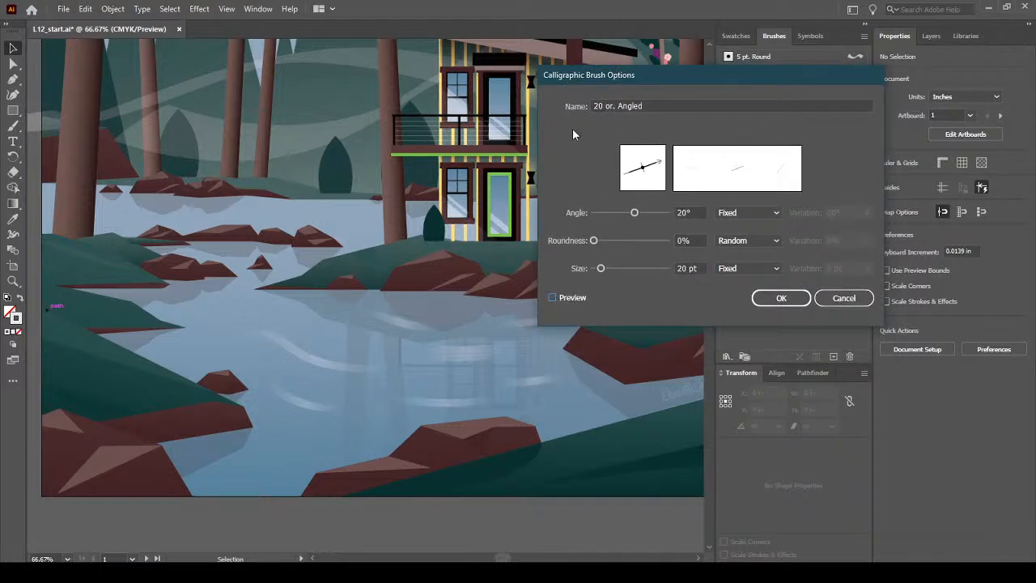
pyautogui.click(552, 298)
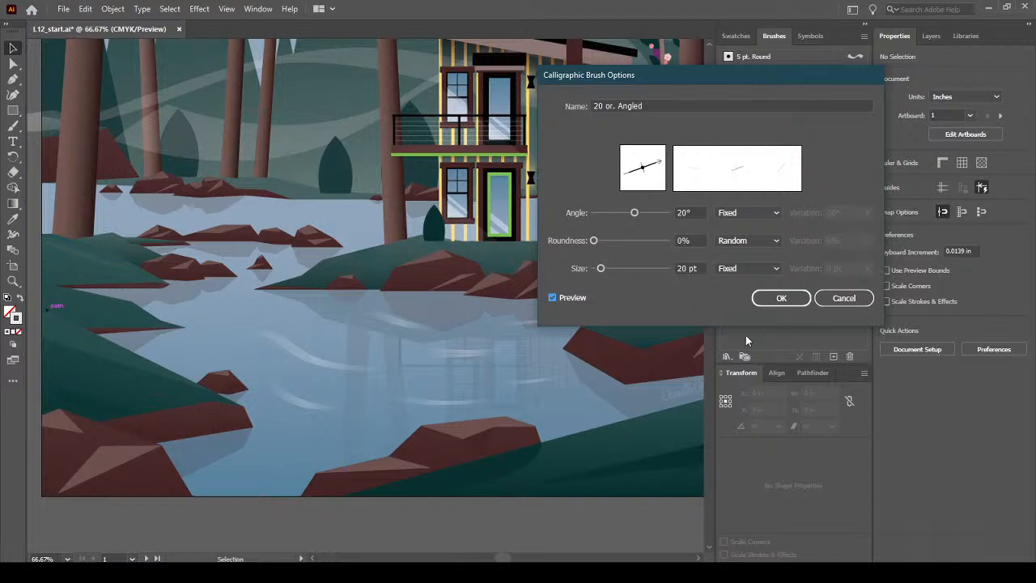
# Accept the changed brush options and leave the existing brush strokes as they are
pyautogui.click(787, 300)
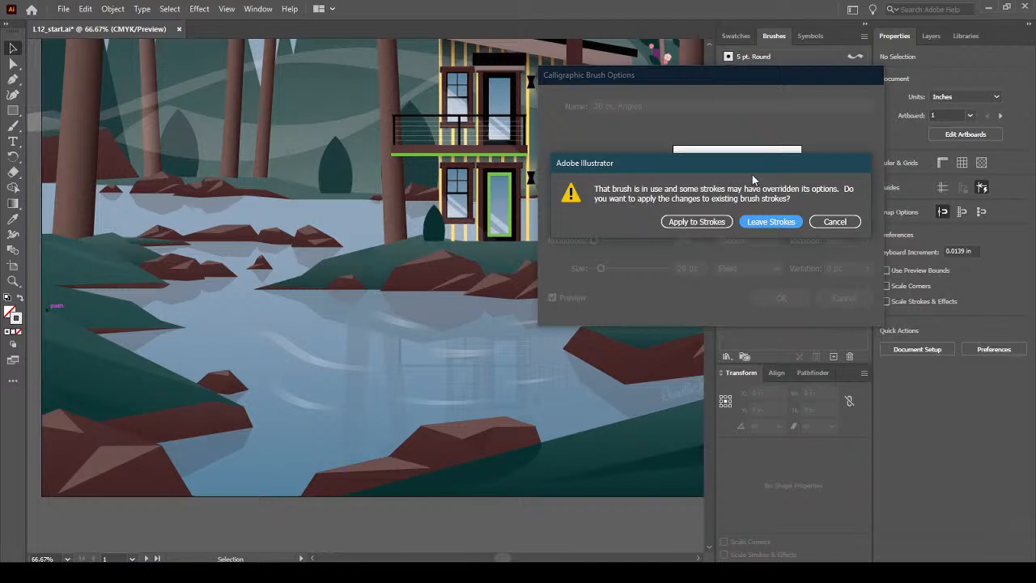
pyautogui.moveTo(752, 166); pyautogui.dragTo(774, 285)
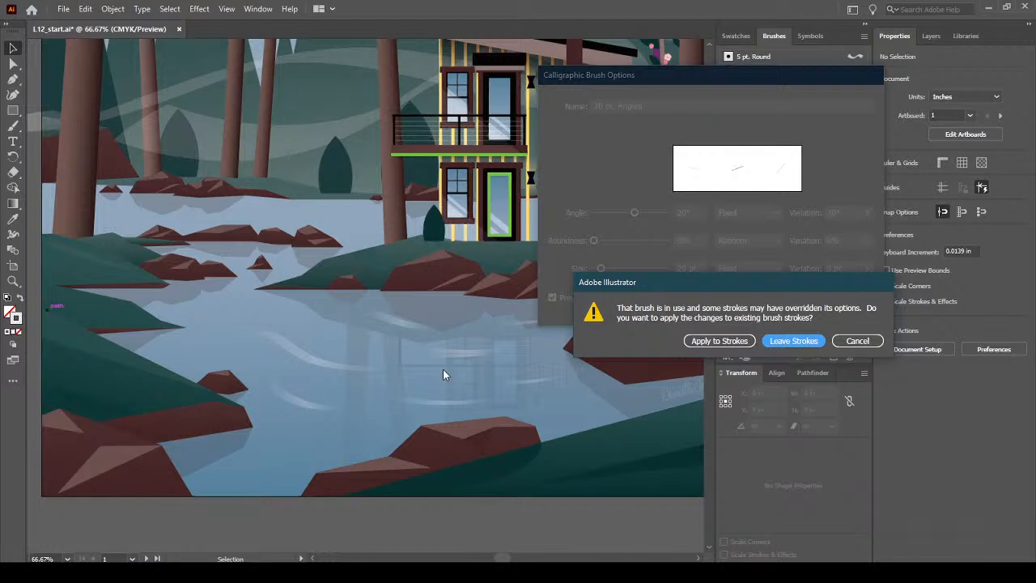
pyautogui.moveTo(724, 280); pyautogui.dragTo(706, 209)
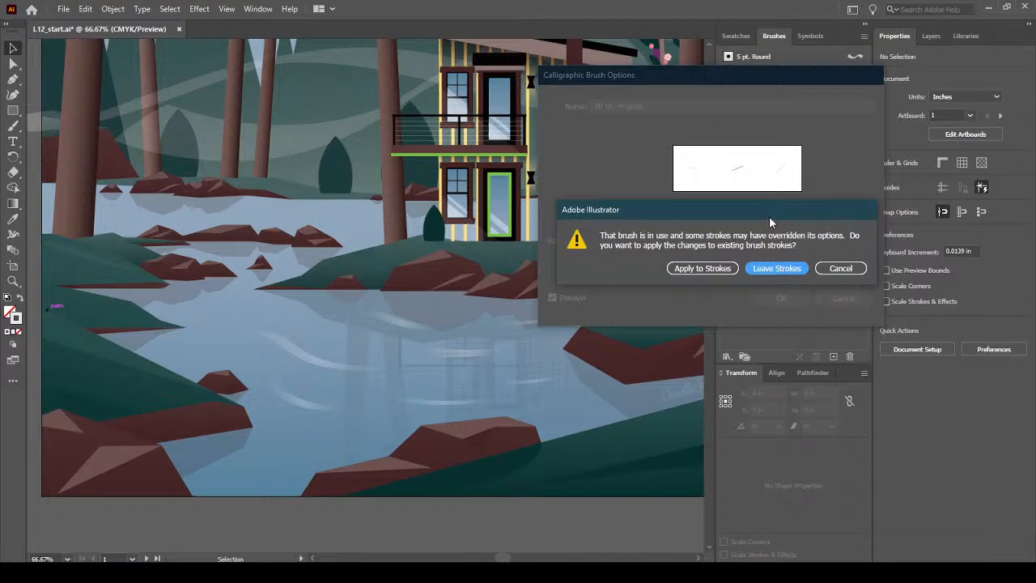
pyautogui.moveTo(769, 211); pyautogui.dragTo(778, 388)
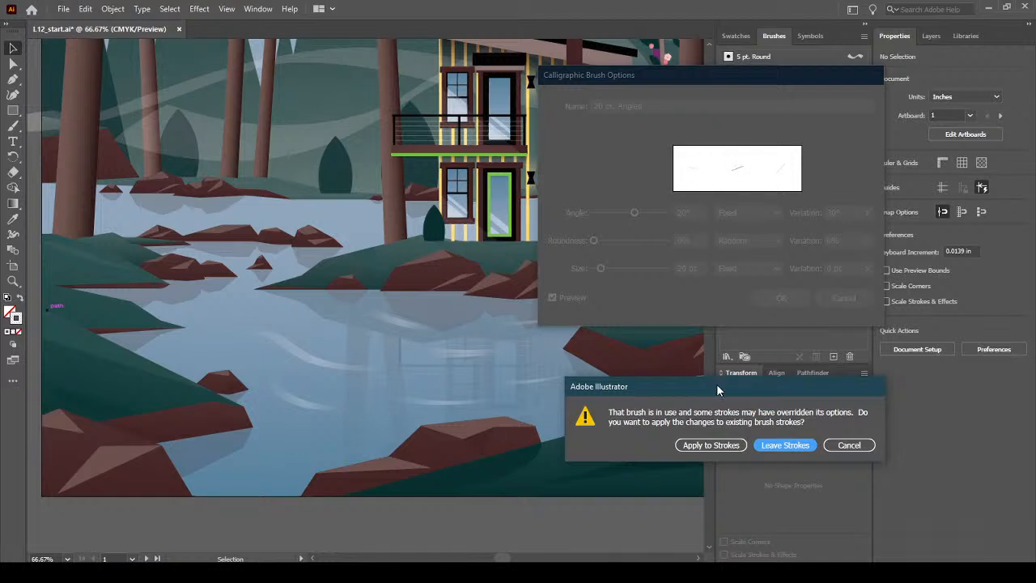
pyautogui.moveTo(716, 386); pyautogui.dragTo(689, 251)
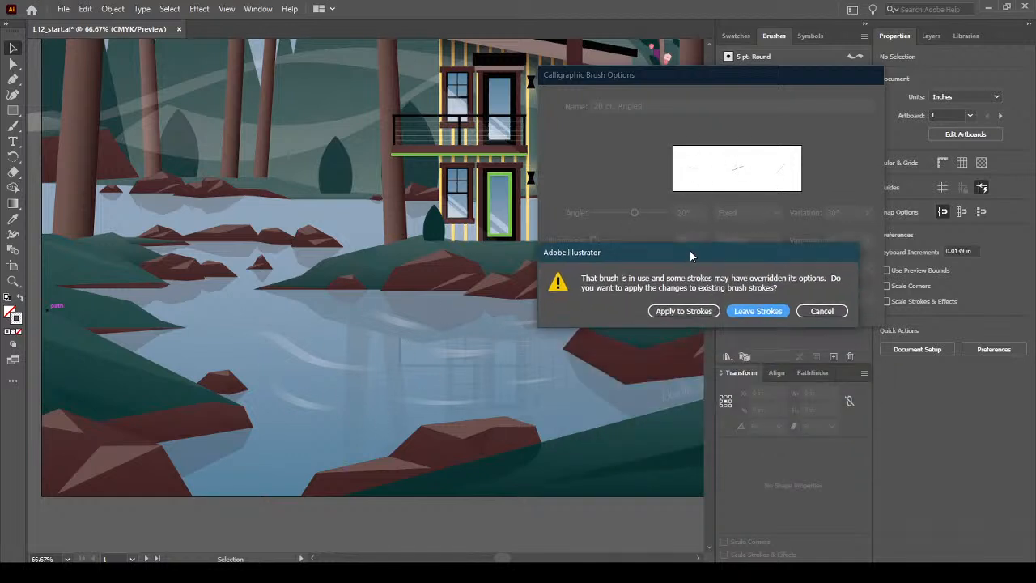
pyautogui.click(760, 311)
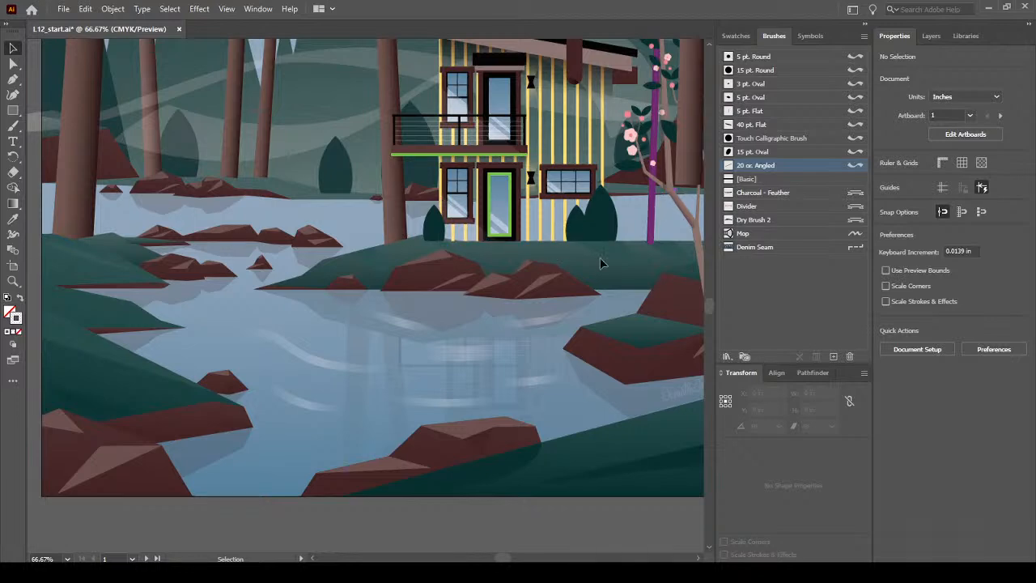
# Remove the brush from the tall purple line beside the cabin and flowering tree
pyautogui.moveTo(531, 368); pyautogui.dragTo(484, 507)
pyautogui.moveTo(499, 376); pyautogui.dragTo(343, 505)
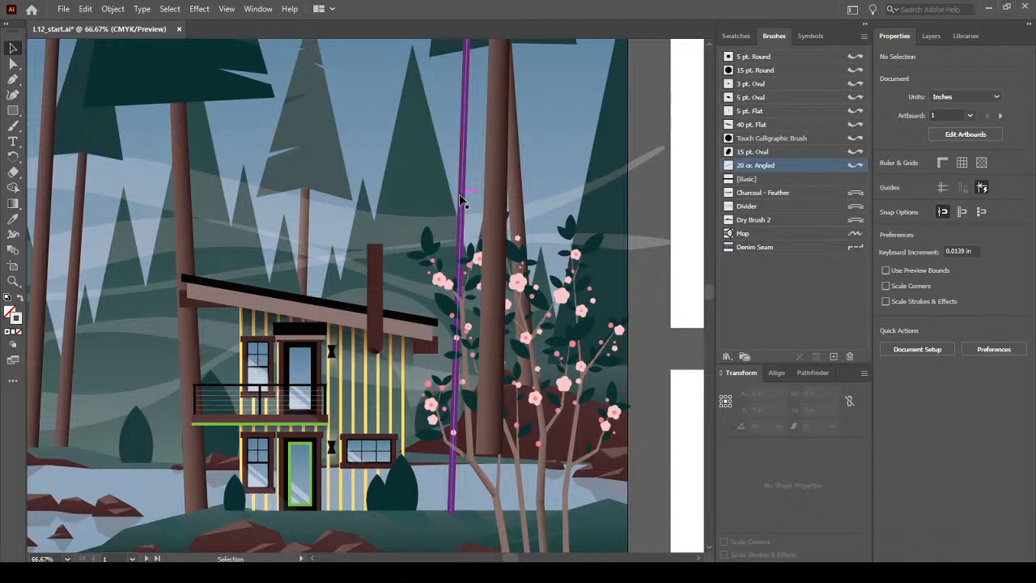
pyautogui.click(461, 199)
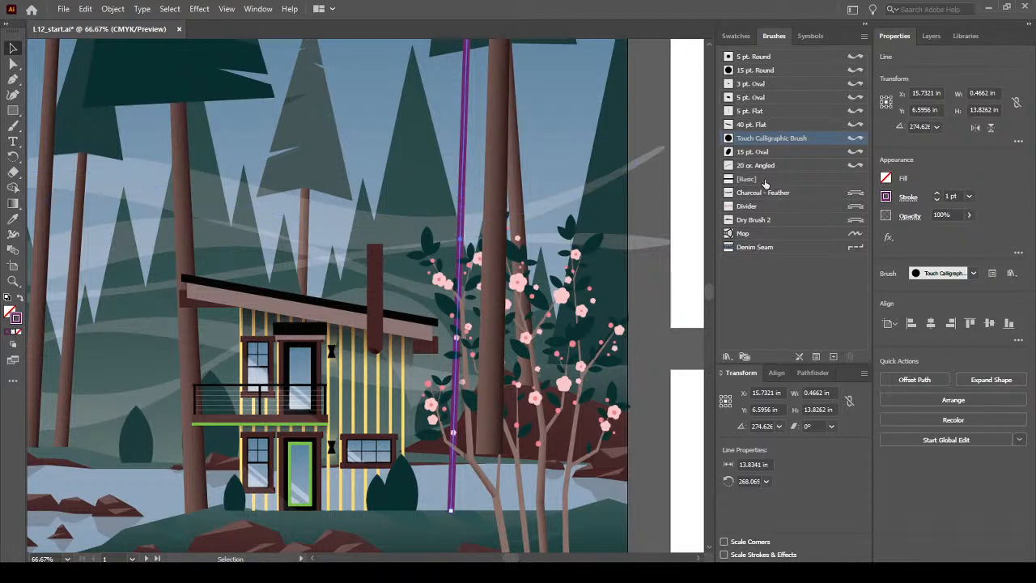
pyautogui.click(799, 357)
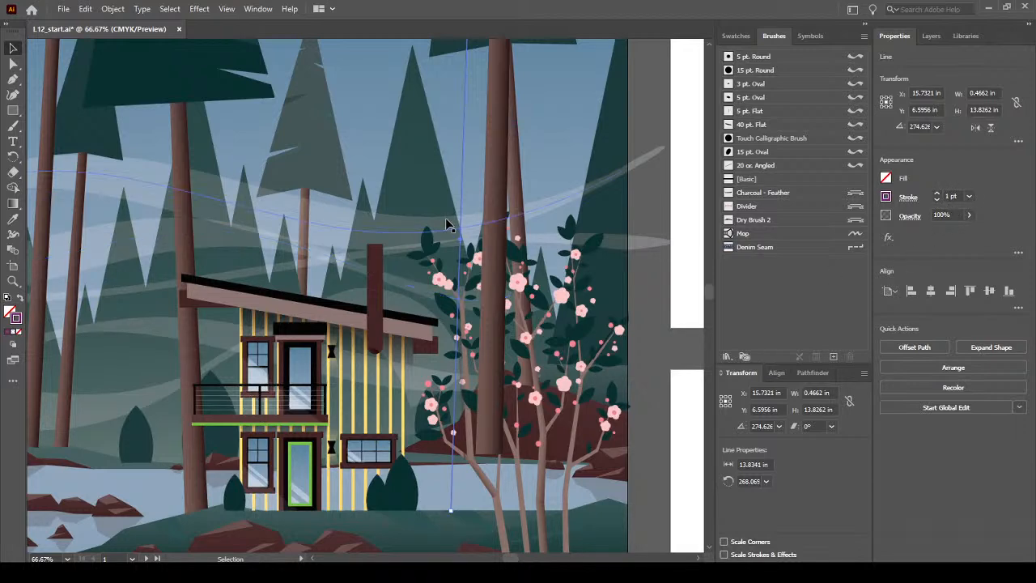
# Set the purple line's stroke weight to 10 pt and deselect it
pyautogui.scroll(3, 445, 224)
pyautogui.scroll(3, 545, 224)
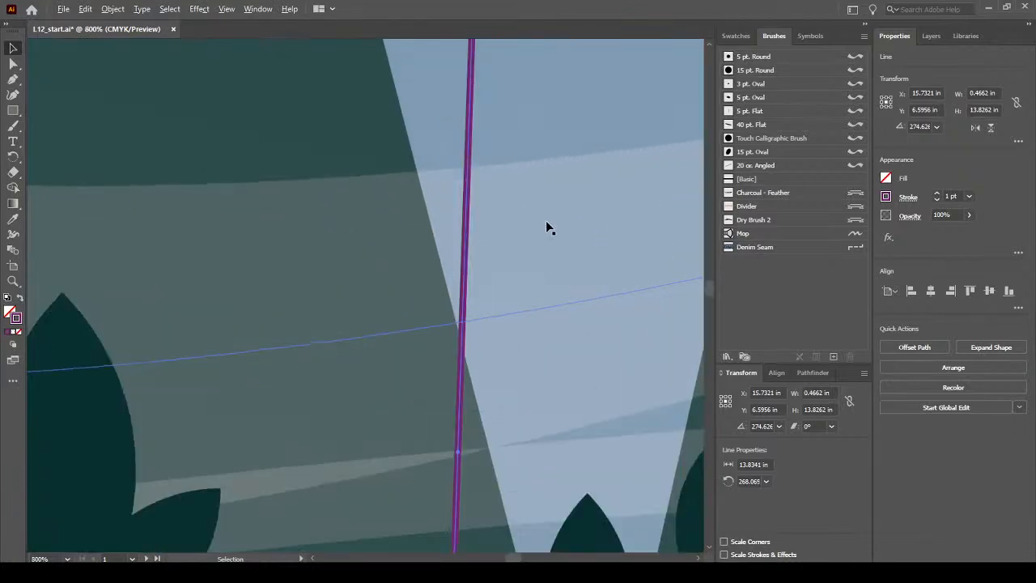
pyautogui.scroll(-8, 487, 248)
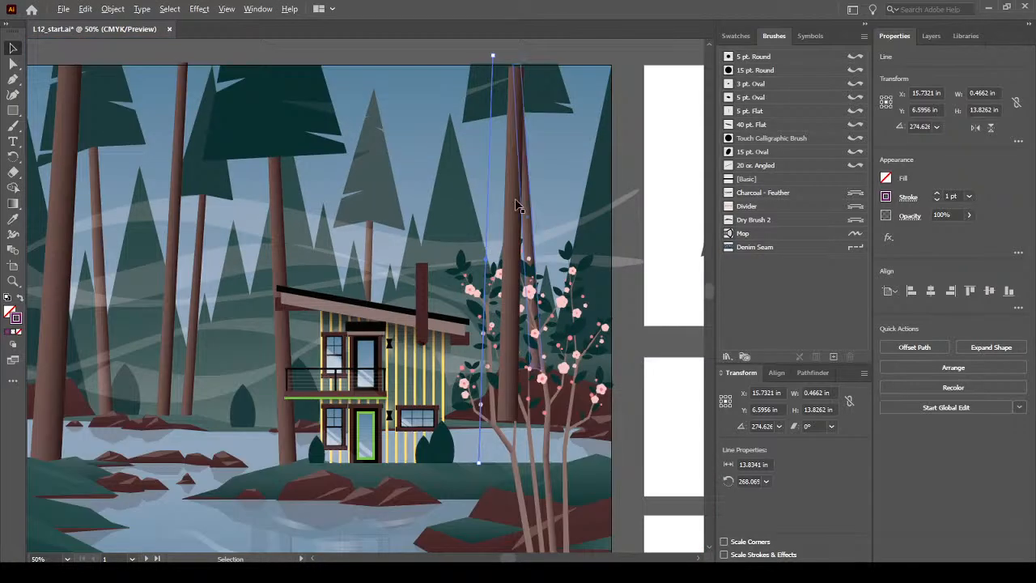
pyautogui.scroll(1, 500, 164)
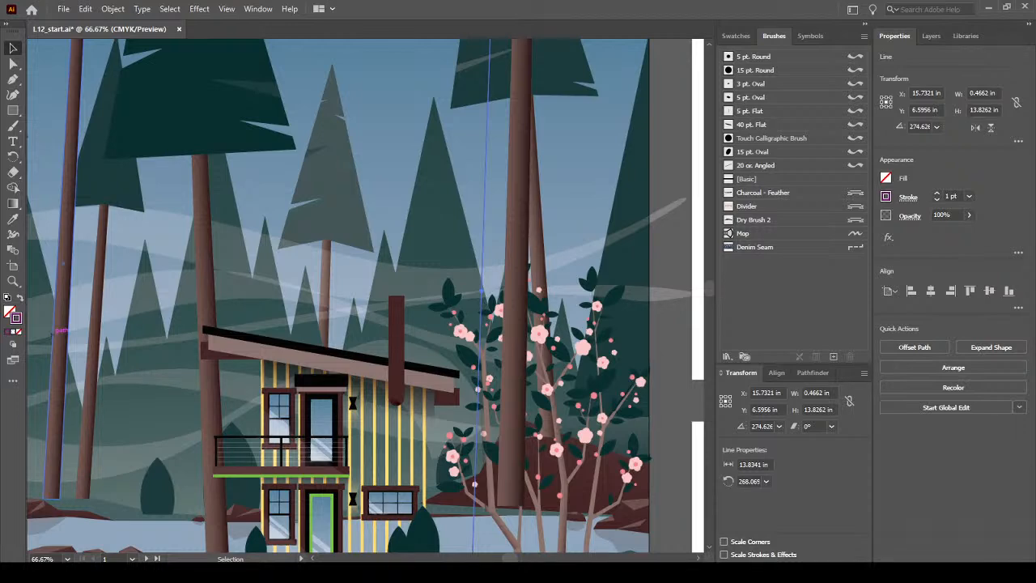
pyautogui.click(937, 194)
pyautogui.click(937, 194)
pyautogui.click(937, 194)
pyautogui.click(937, 194)
pyautogui.click(938, 194)
pyautogui.click(937, 194)
pyautogui.click(937, 194)
pyautogui.click(937, 195)
pyautogui.click(937, 194)
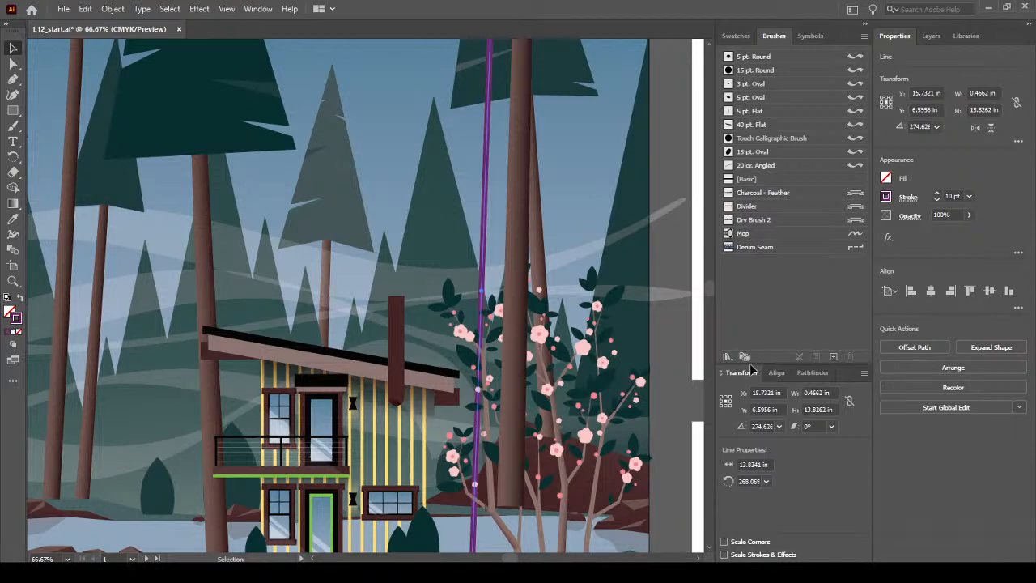
pyautogui.click(678, 365)
pyautogui.moveTo(344, 299); pyautogui.dragTo(518, 176)
pyautogui.scroll(-2, 447, 311)
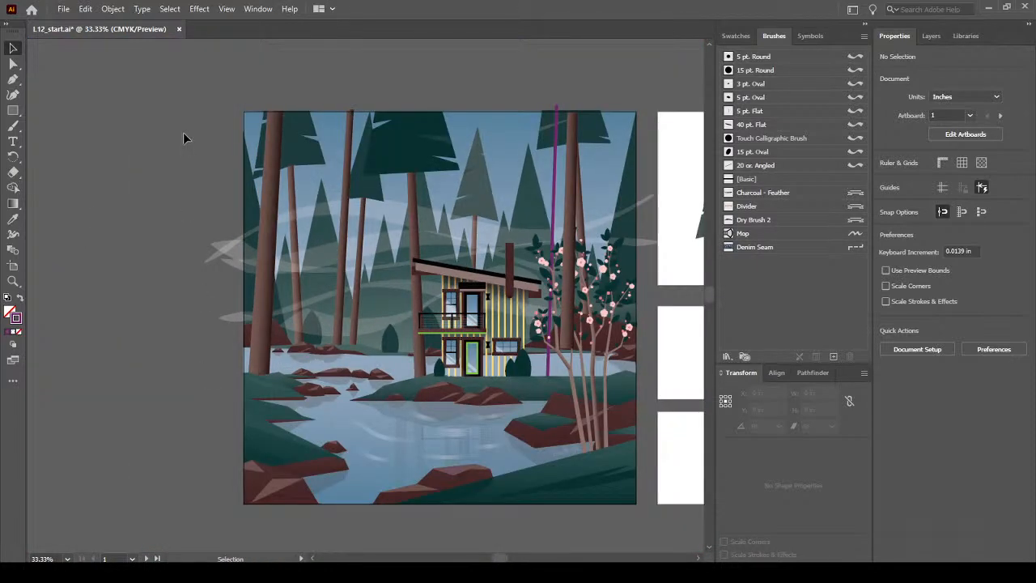
pyautogui.click(85, 9)
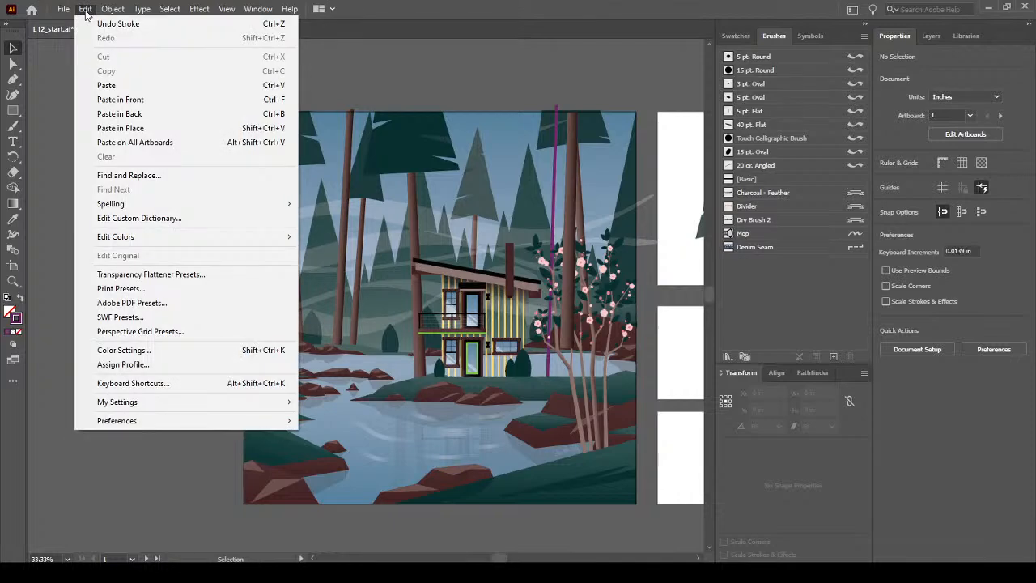
pyautogui.moveTo(170, 8)
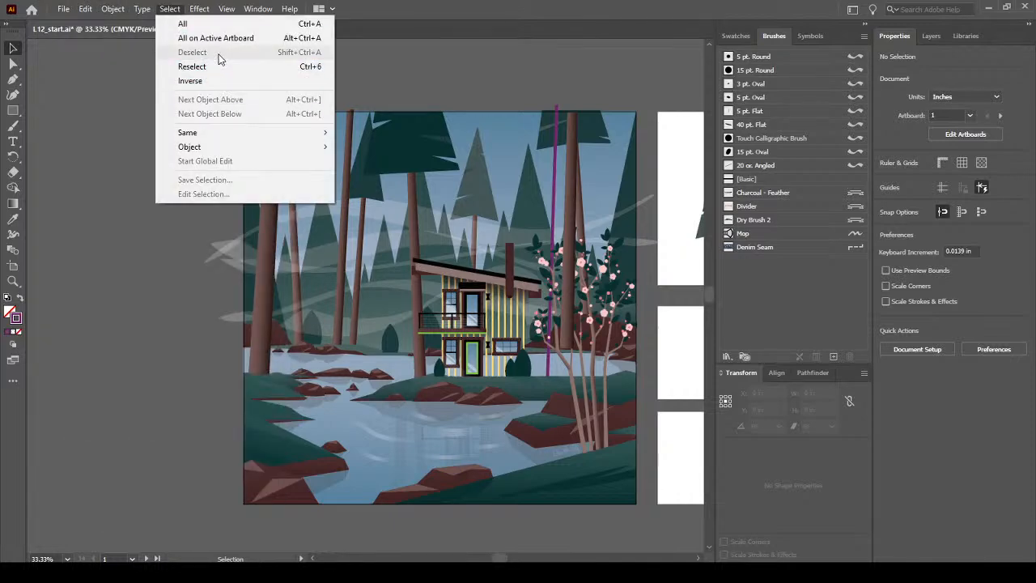
pyautogui.press('Escape')
pyautogui.press('Escape')
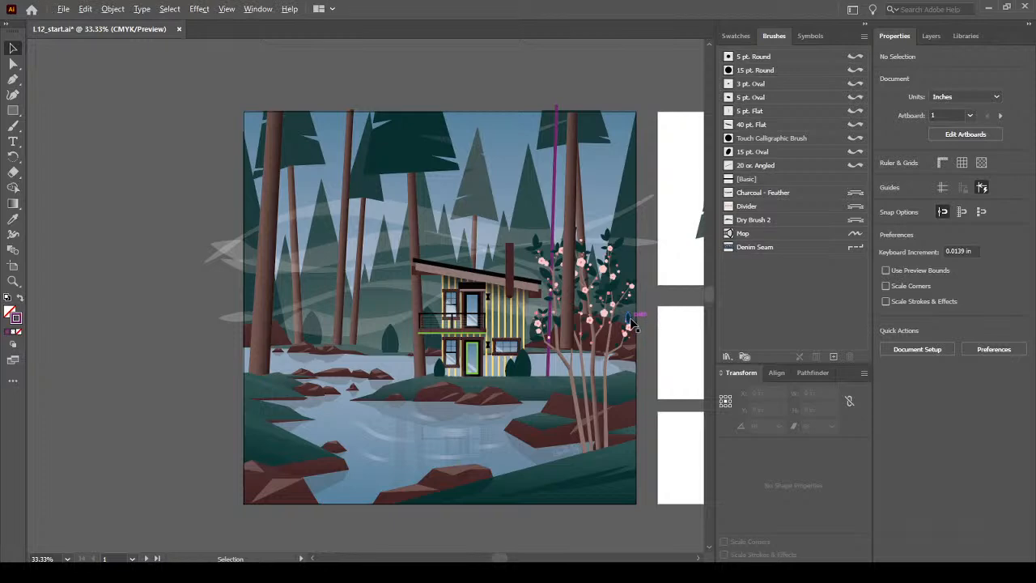
pyautogui.moveTo(645, 338); pyautogui.dragTo(573, 304)
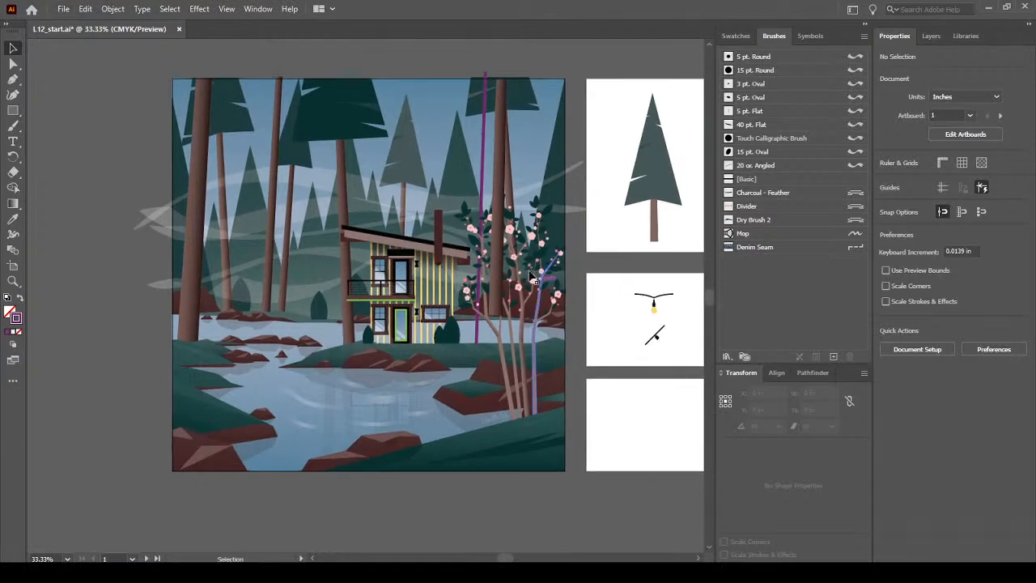
pyautogui.scroll(1, 508, 252)
pyautogui.scroll(-1, 512, 256)
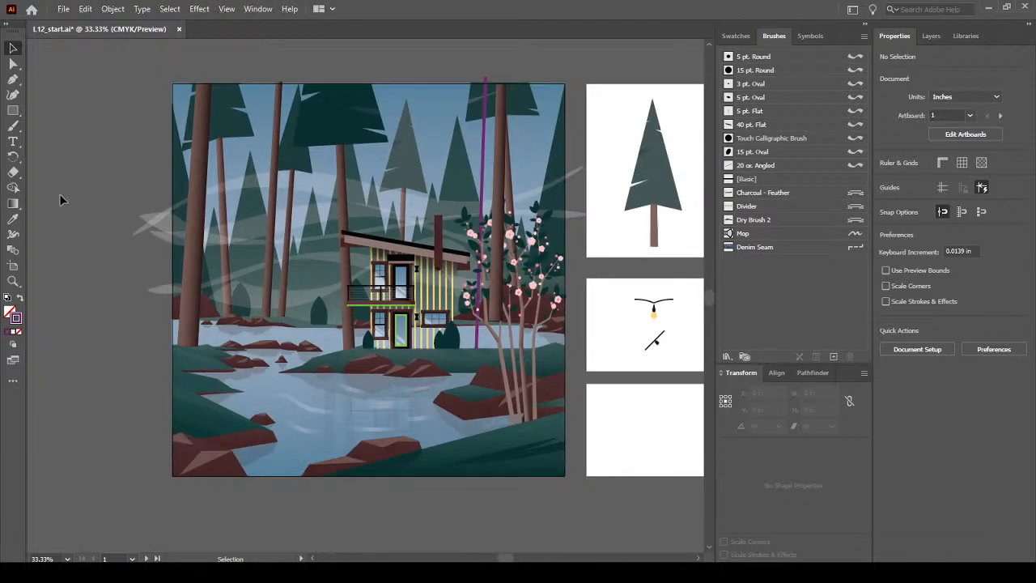
pyautogui.scroll(2, 399, 295)
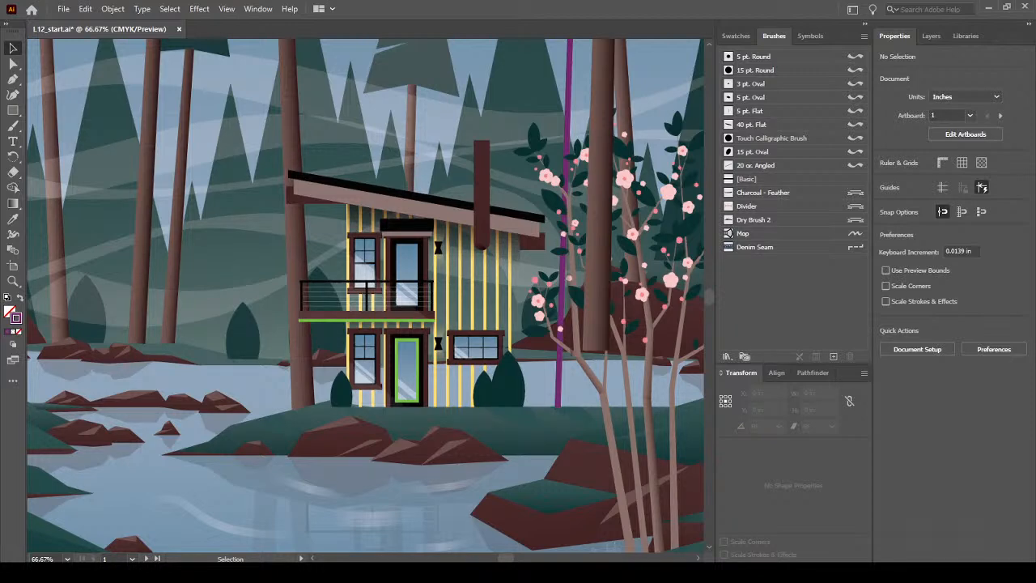
# Open the Artistic_ChalkCharcoalPencil brush library
pyautogui.moveTo(267, 424); pyautogui.dragTo(446, 273)
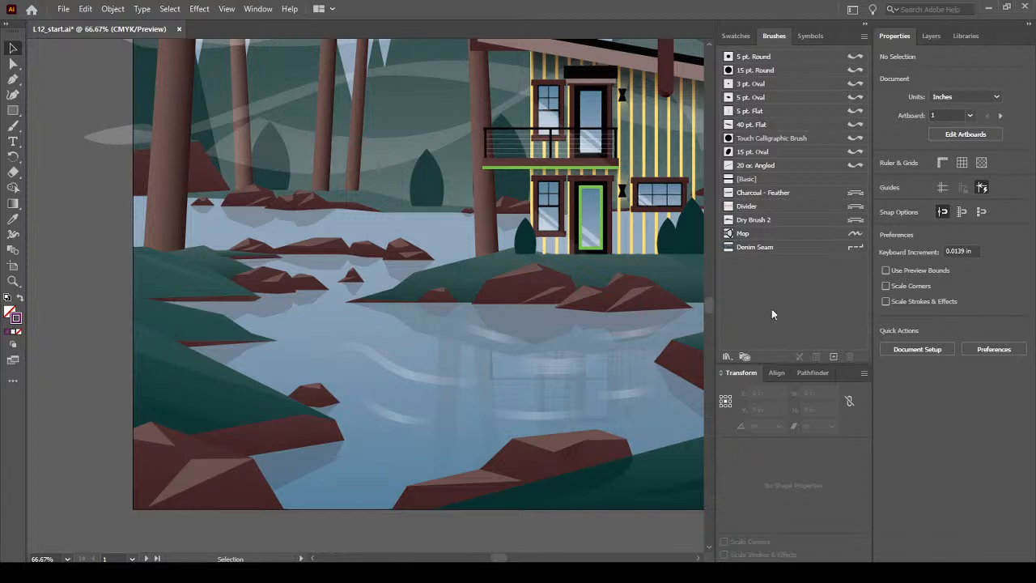
pyautogui.click(727, 356)
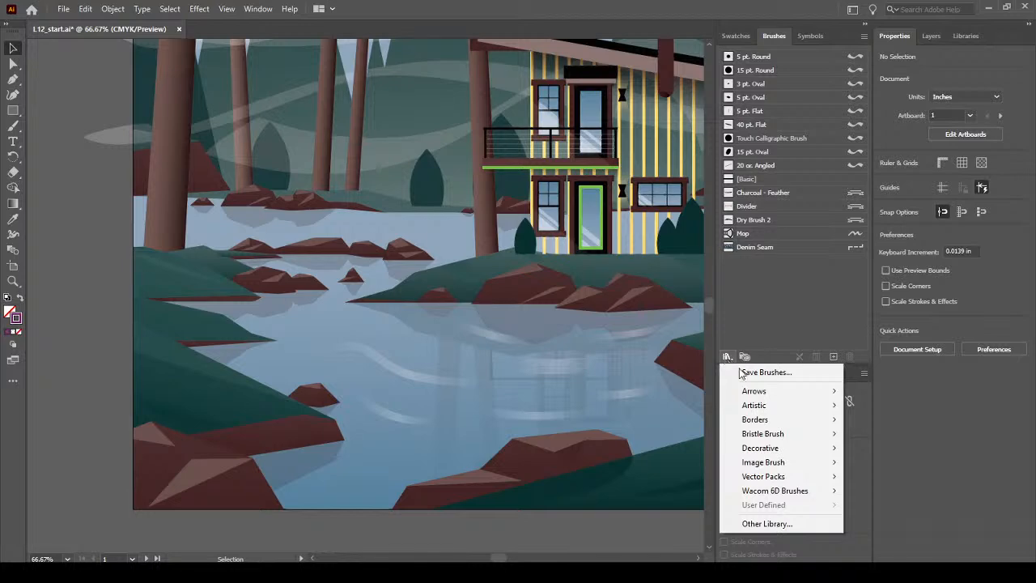
pyautogui.moveTo(757, 406)
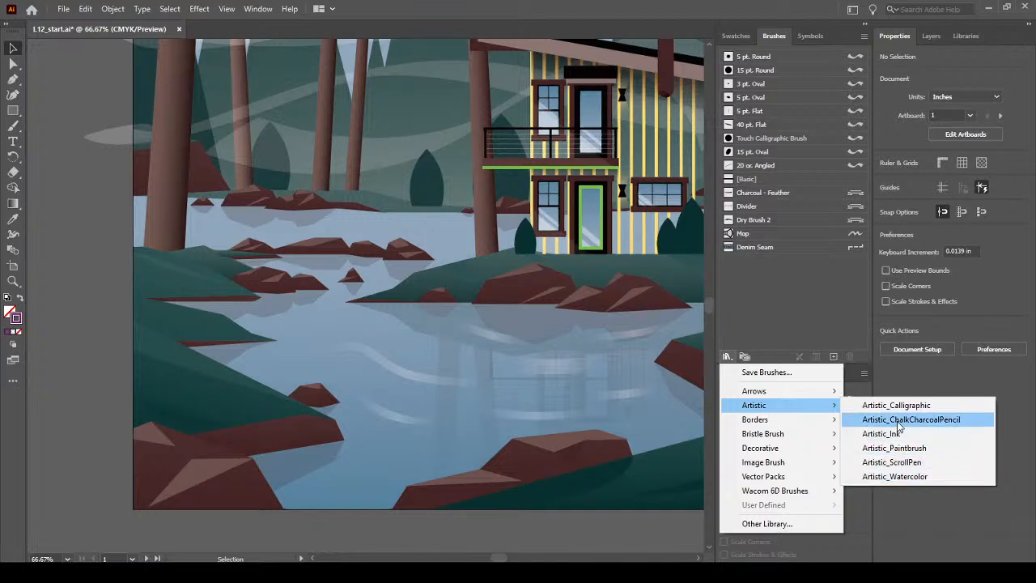
pyautogui.click(959, 419)
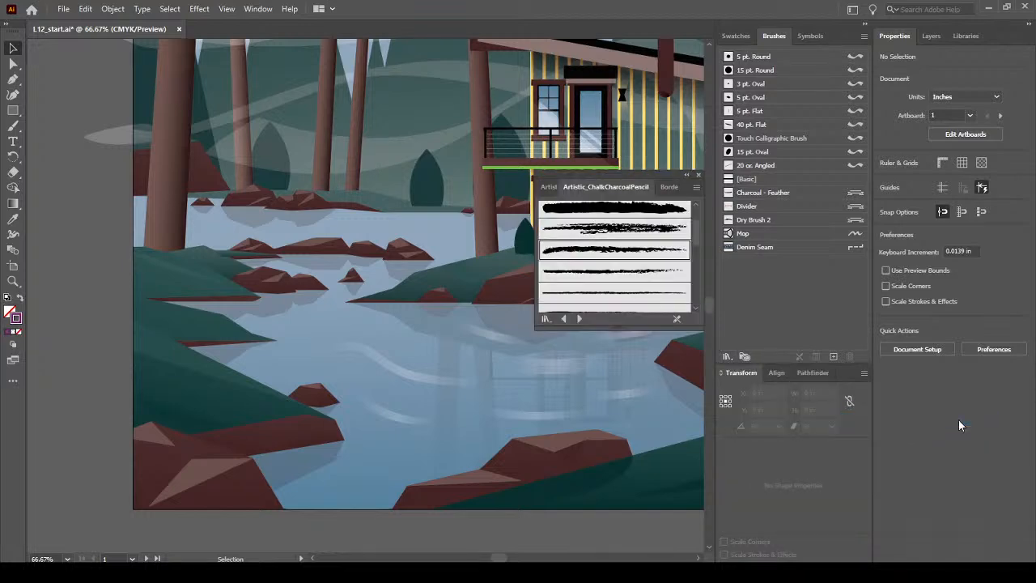
# Show the library as an enlarged list, add its Charcoal brush to the document's brushes and close the library
pyautogui.click(696, 187)
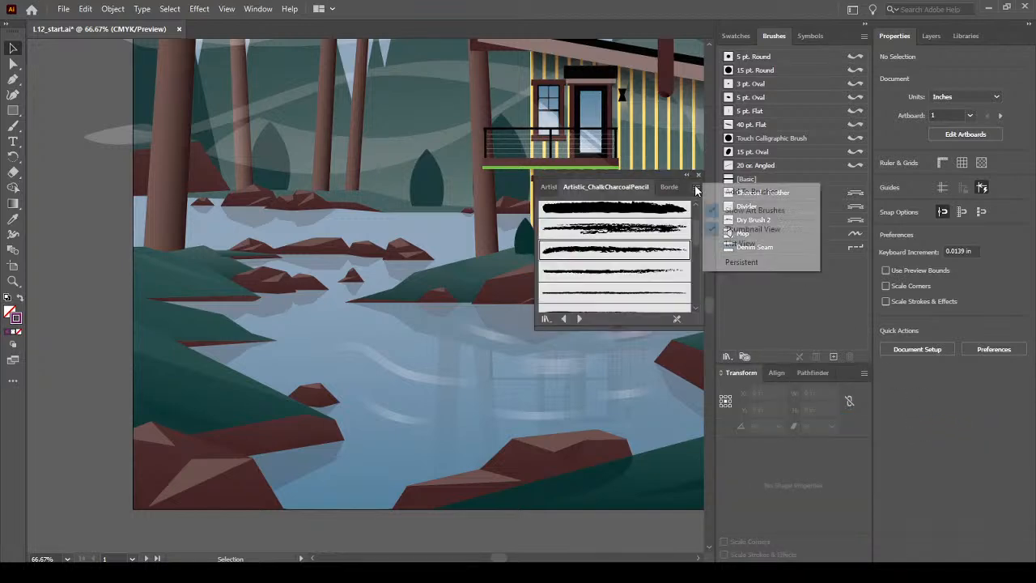
pyautogui.click(740, 244)
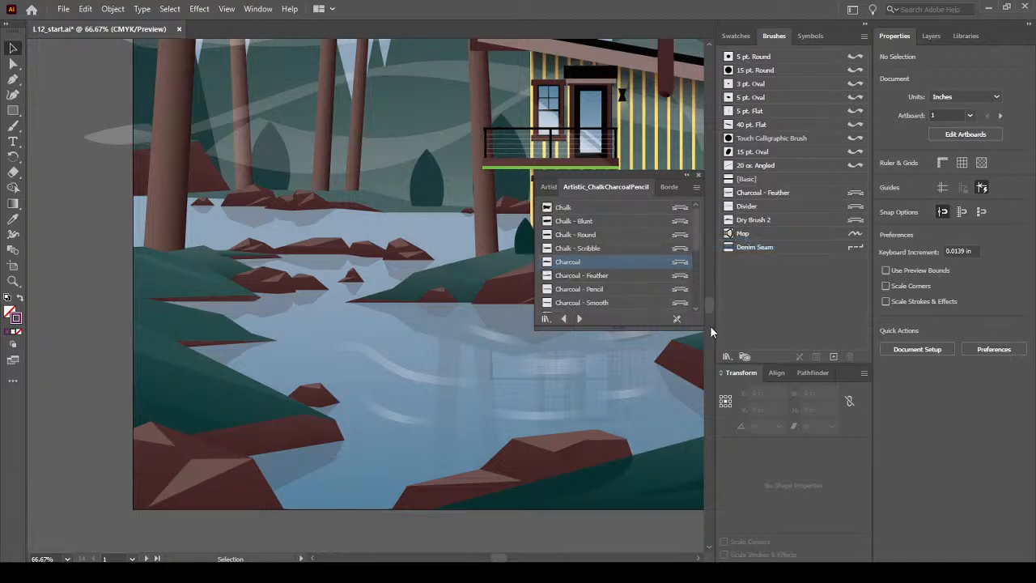
pyautogui.moveTo(702, 327); pyautogui.dragTo(709, 390)
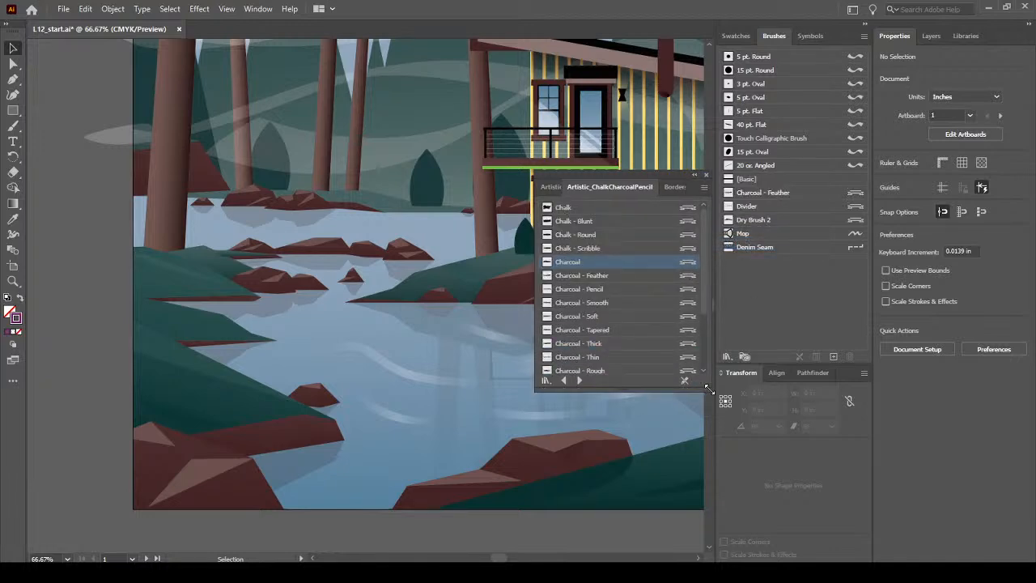
pyautogui.click(576, 264)
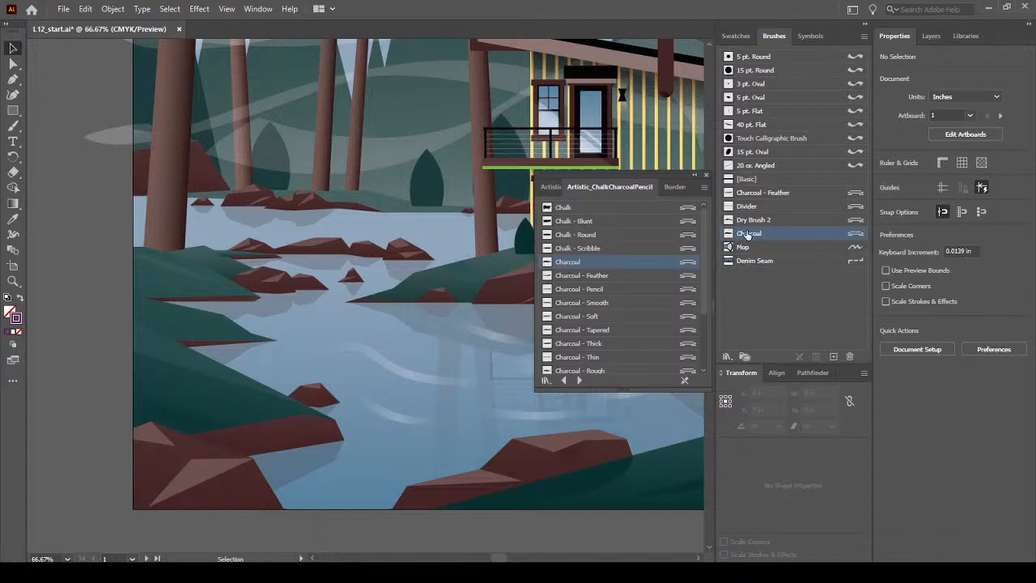
pyautogui.click(705, 175)
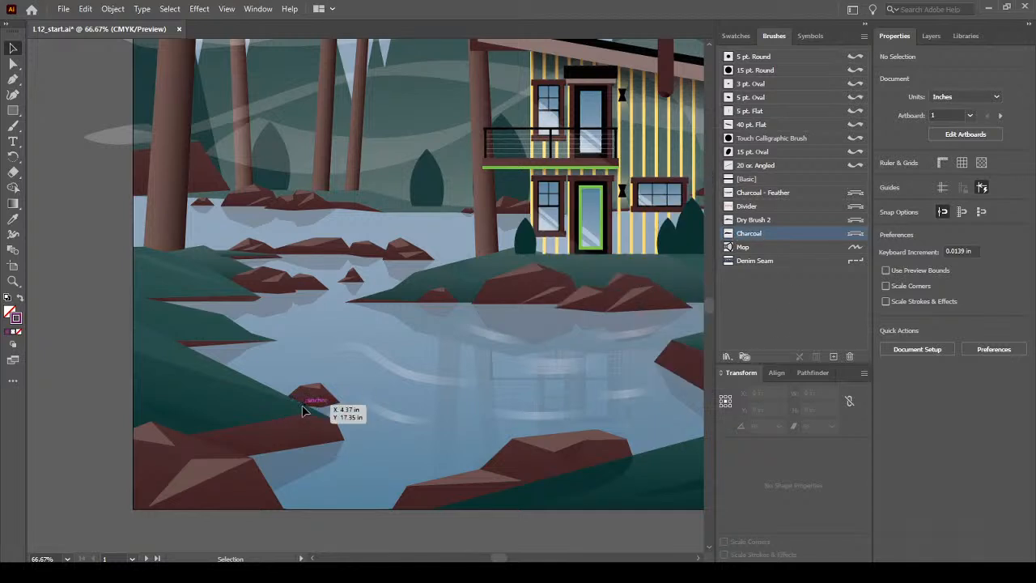
# Set up the Paintbrush with a dark green stroke colour and a 10 pt stroke weight
pyautogui.click(11, 128)
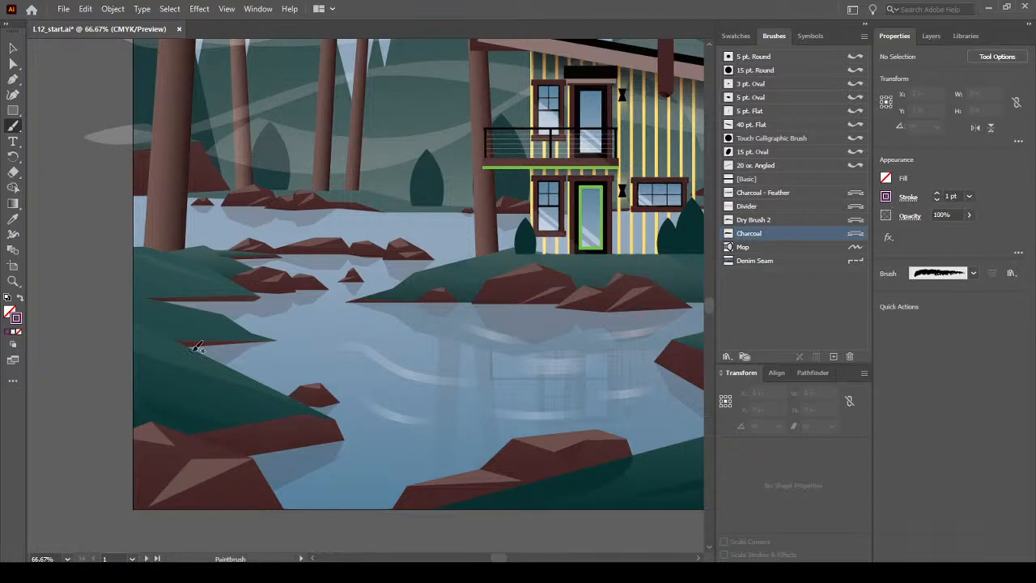
pyautogui.click(886, 197)
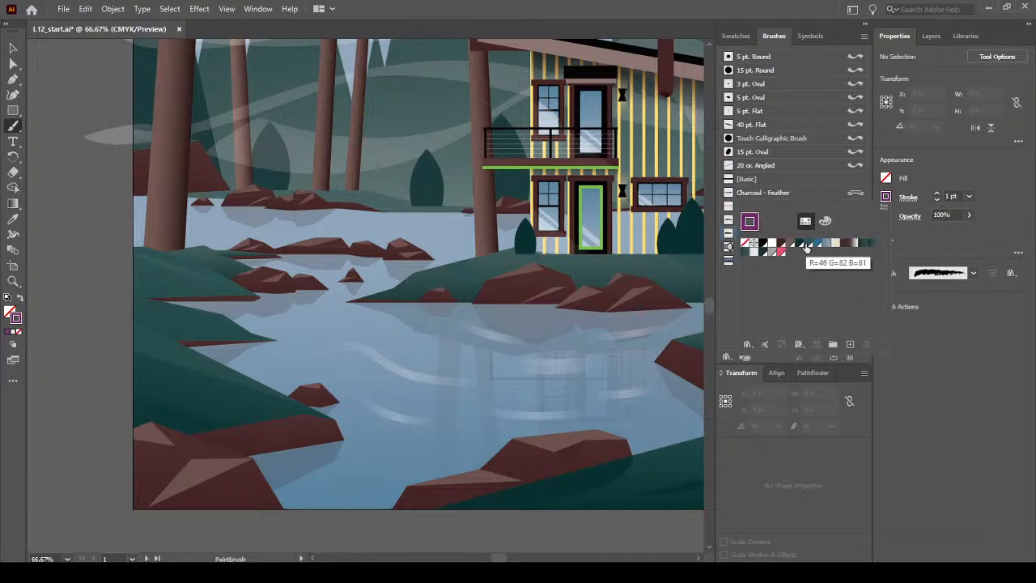
pyautogui.click(763, 256)
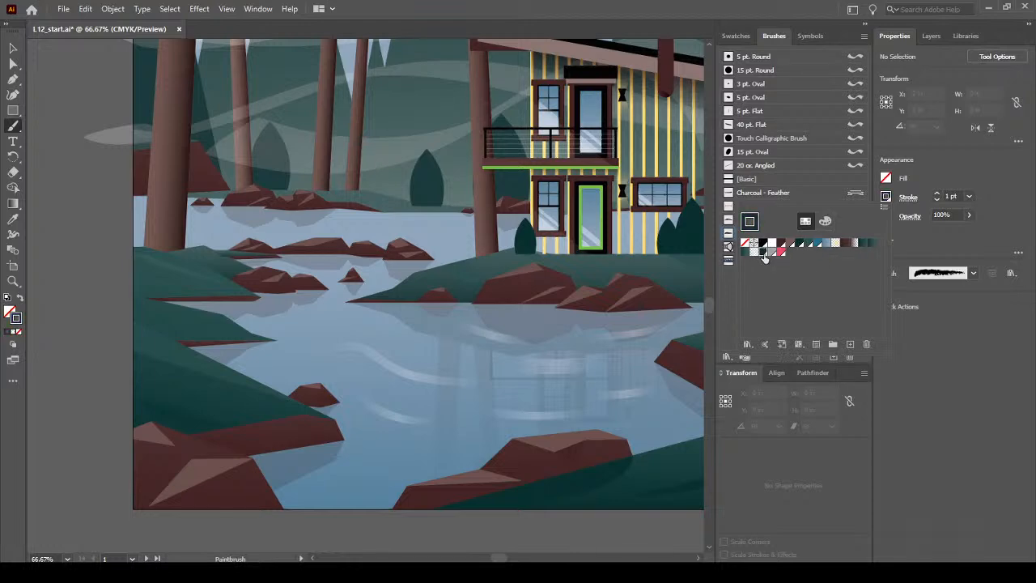
pyautogui.click(1023, 230)
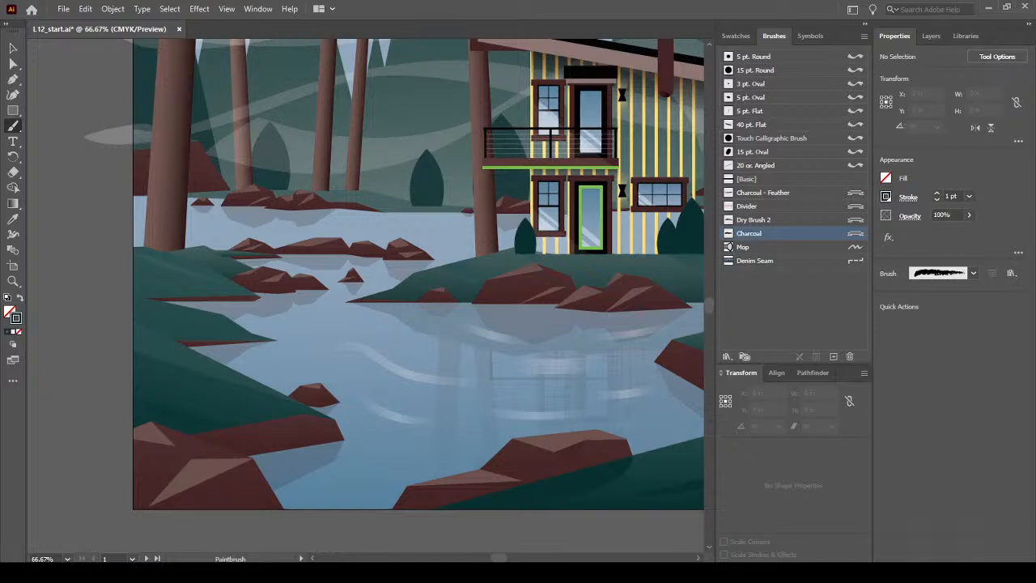
pyautogui.click(937, 193)
pyautogui.click(937, 194)
pyautogui.click(937, 193)
pyautogui.click(937, 194)
pyautogui.click(937, 194)
pyautogui.click(937, 194)
# Try painting a bush on the left riverbank with several curved Charcoal brush strokes fanning outward
pyautogui.moveTo(270, 391)
pyautogui.mouseDown()
pyautogui.moveTo(233, 343)
pyautogui.moveTo(204, 348)
pyautogui.moveTo(281, 374)
pyautogui.moveTo(273, 384)
pyautogui.moveTo(280, 344)
pyautogui.mouseUp()
pyautogui.moveTo(185, 357); pyautogui.dragTo(169, 359)
pyautogui.moveTo(252, 374)
pyautogui.mouseDown()
pyautogui.moveTo(253, 326)
pyautogui.moveTo(287, 313)
pyautogui.mouseUp()
pyautogui.moveTo(239, 357); pyautogui.dragTo(175, 305)
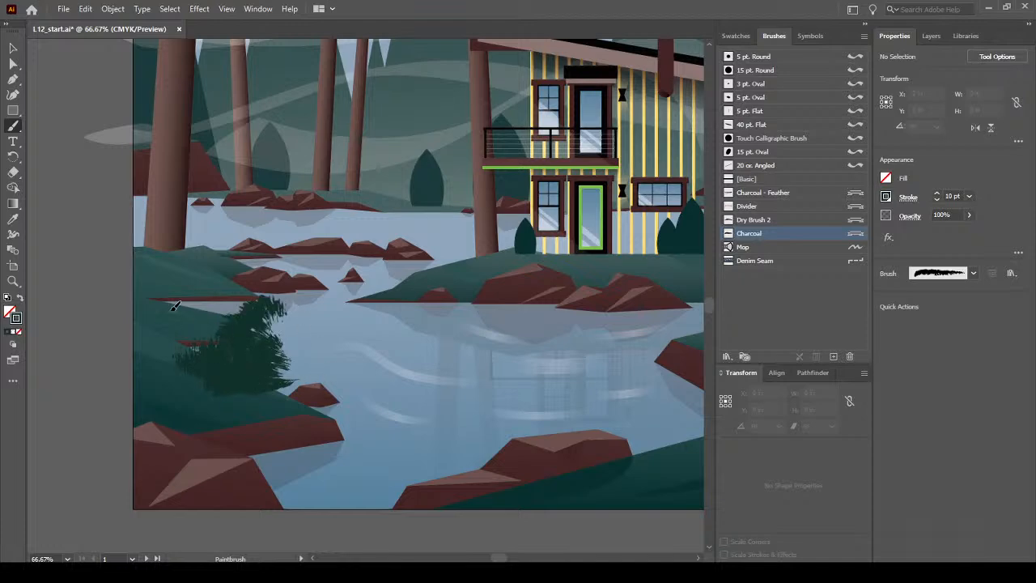
pyautogui.moveTo(245, 367)
pyautogui.mouseDown()
pyautogui.moveTo(309, 337)
pyautogui.moveTo(352, 344)
pyautogui.mouseUp()
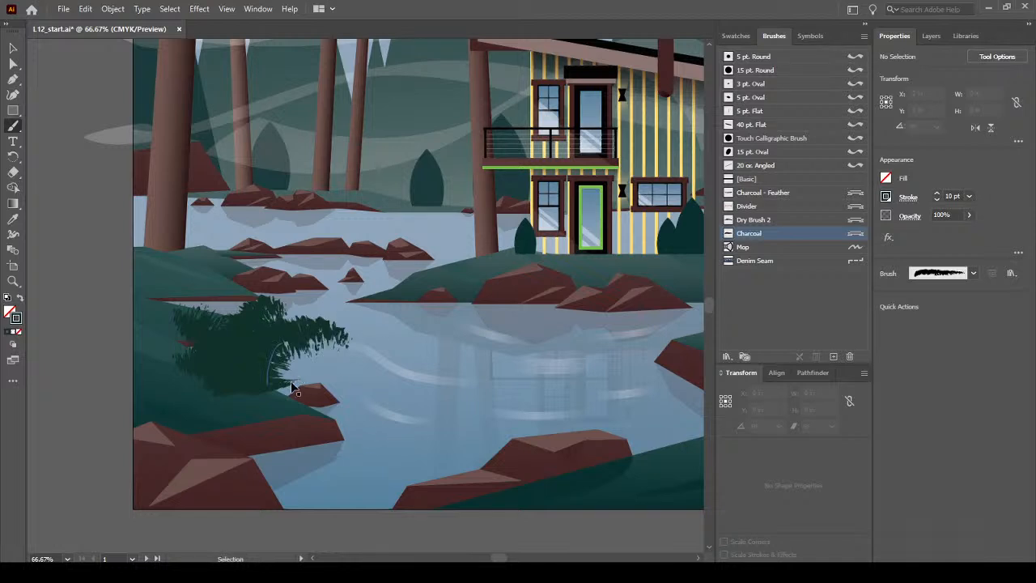
# Undo all the trial bush strokes, then try a single arched stroke over the bank and undo it too
pyautogui.hotkey('ctrl', 'z')
pyautogui.hotkey('ctrl', 'z')
pyautogui.hotkey('ctrl', 'z')
pyautogui.hotkey('ctrl', 'z')
pyautogui.hotkey('ctrl', 'z')
pyautogui.hotkey('ctrl', 'z')
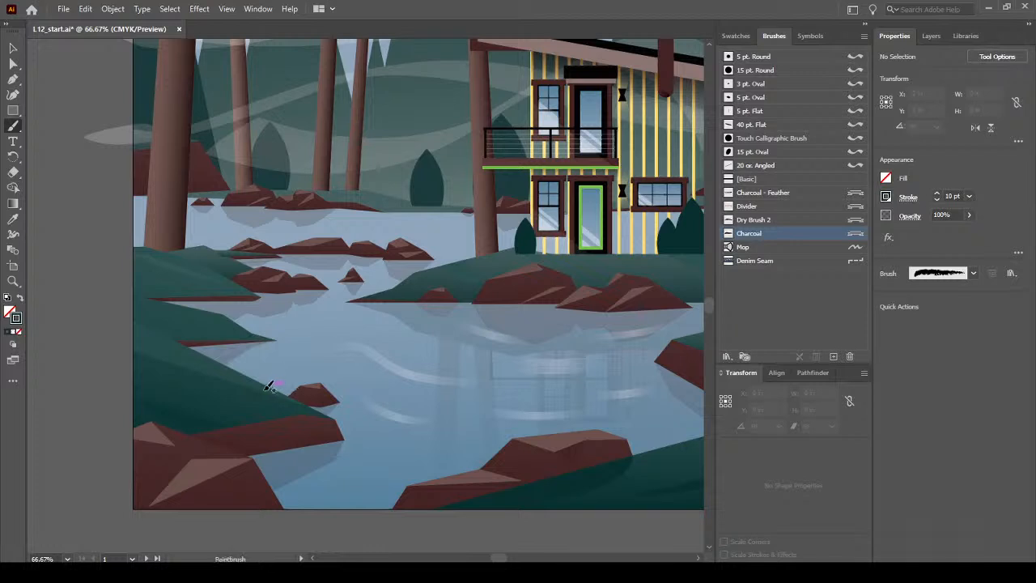
pyautogui.moveTo(243, 344)
pyautogui.mouseDown()
pyautogui.moveTo(267, 333)
pyautogui.moveTo(340, 369)
pyautogui.mouseUp()
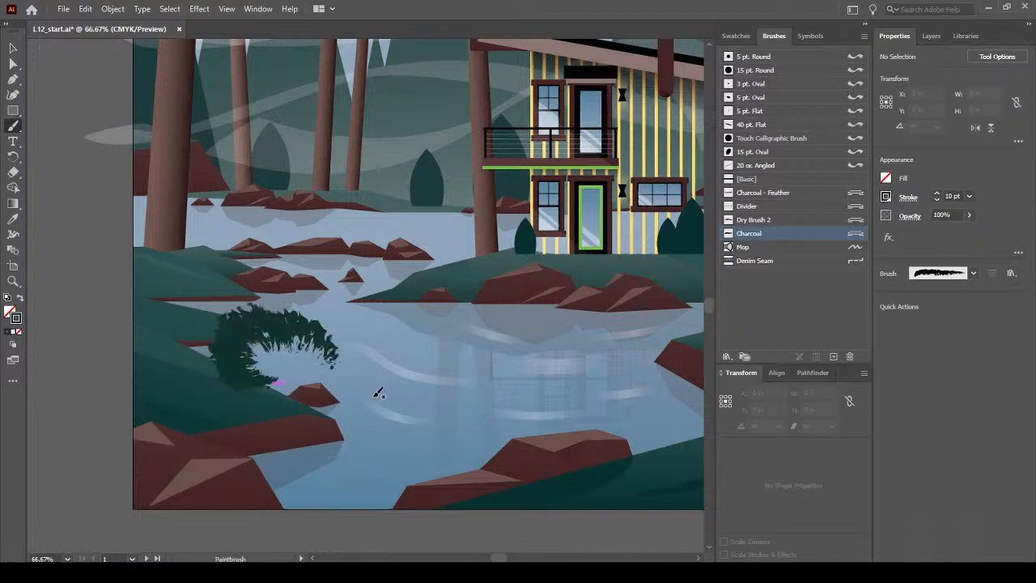
pyautogui.hotkey('ctrl', 'z')
# Paint four dark green Charcoal strokes fanning out from the left riverbank above the small rock
pyautogui.moveTo(255, 373)
pyautogui.mouseDown()
pyautogui.moveTo(293, 367)
pyautogui.moveTo(331, 369)
pyautogui.mouseUp()
pyautogui.moveTo(252, 388)
pyautogui.mouseDown()
pyautogui.moveTo(222, 354)
pyautogui.moveTo(185, 349)
pyautogui.mouseUp()
pyautogui.moveTo(257, 372)
pyautogui.mouseDown()
pyautogui.moveTo(238, 335)
pyautogui.moveTo(207, 313)
pyautogui.mouseUp()
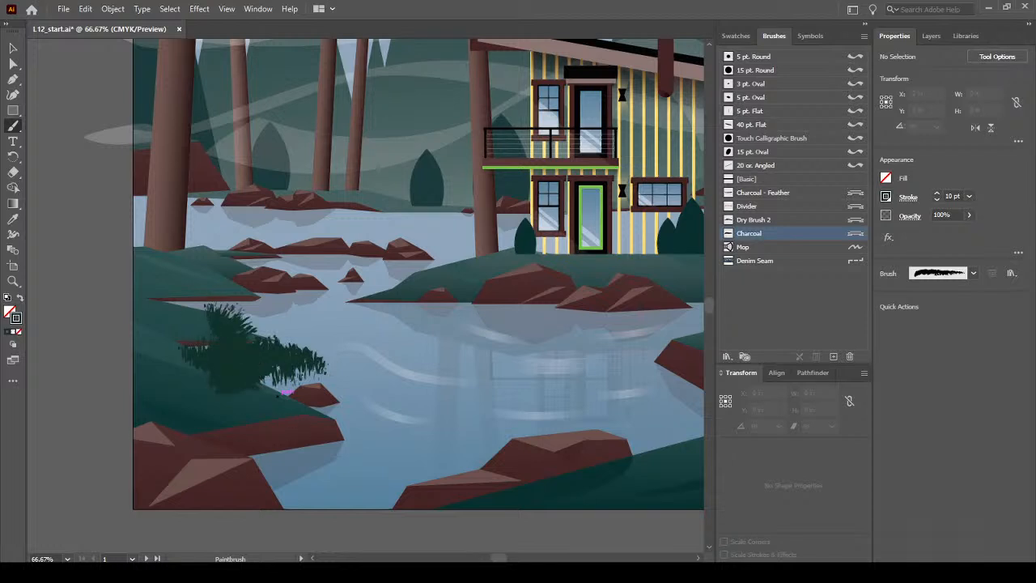
pyautogui.moveTo(244, 332)
pyautogui.mouseDown()
pyautogui.moveTo(263, 312)
pyautogui.moveTo(301, 296)
pyautogui.mouseUp()
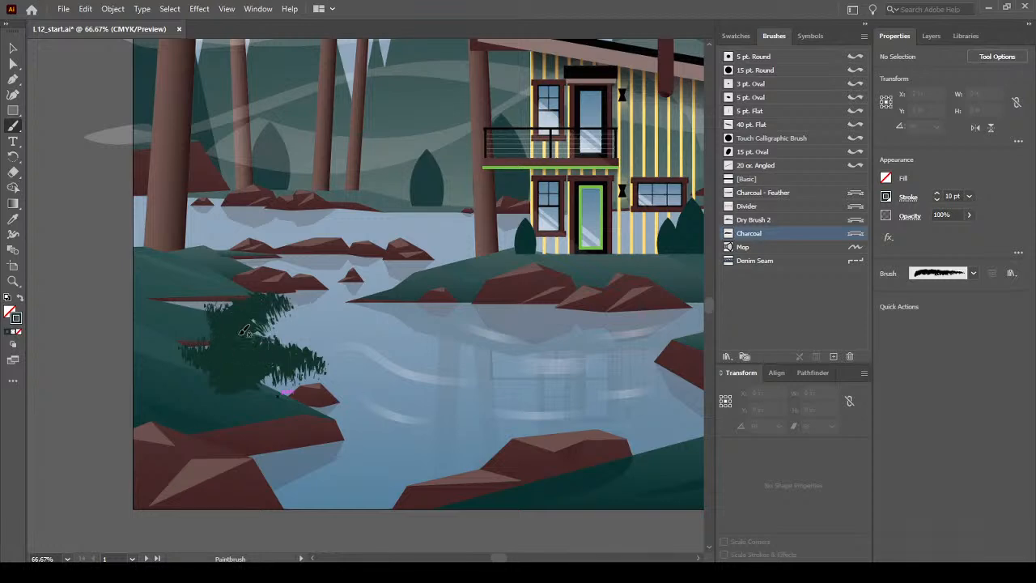
# Undo the latest bush strokes and repaint them, fanning to the upper left, upper right and lower left
pyautogui.hotkey('ctrl', 'z')
pyautogui.hotkey('ctrl', 'z')
pyautogui.hotkey('ctrl', 'z')
pyautogui.moveTo(247, 362)
pyautogui.mouseDown()
pyautogui.moveTo(203, 327)
pyautogui.moveTo(154, 306)
pyautogui.mouseUp()
pyautogui.moveTo(239, 354)
pyautogui.mouseDown()
pyautogui.moveTo(257, 319)
pyautogui.moveTo(301, 307)
pyautogui.mouseUp()
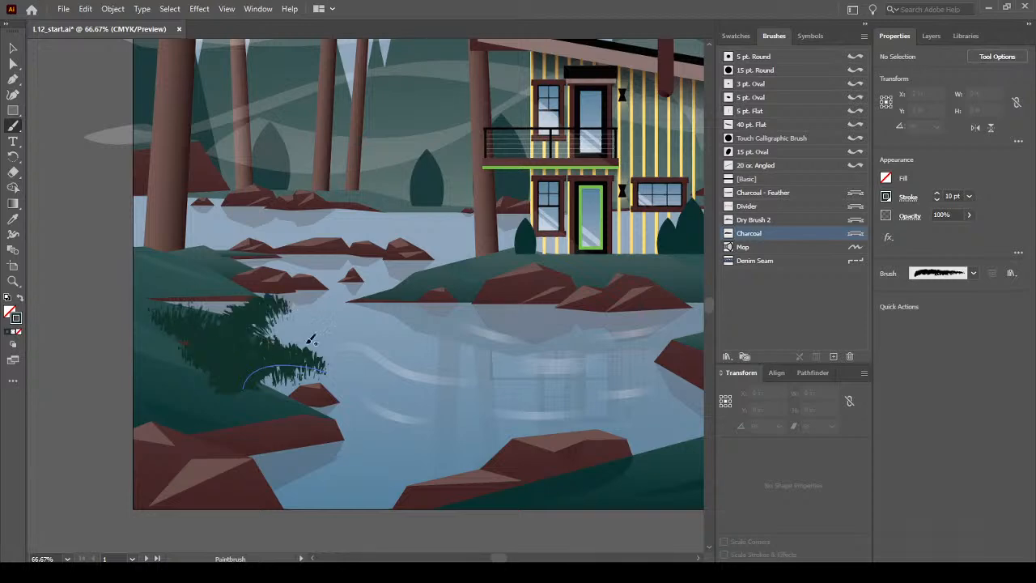
pyautogui.moveTo(224, 377); pyautogui.dragTo(164, 364)
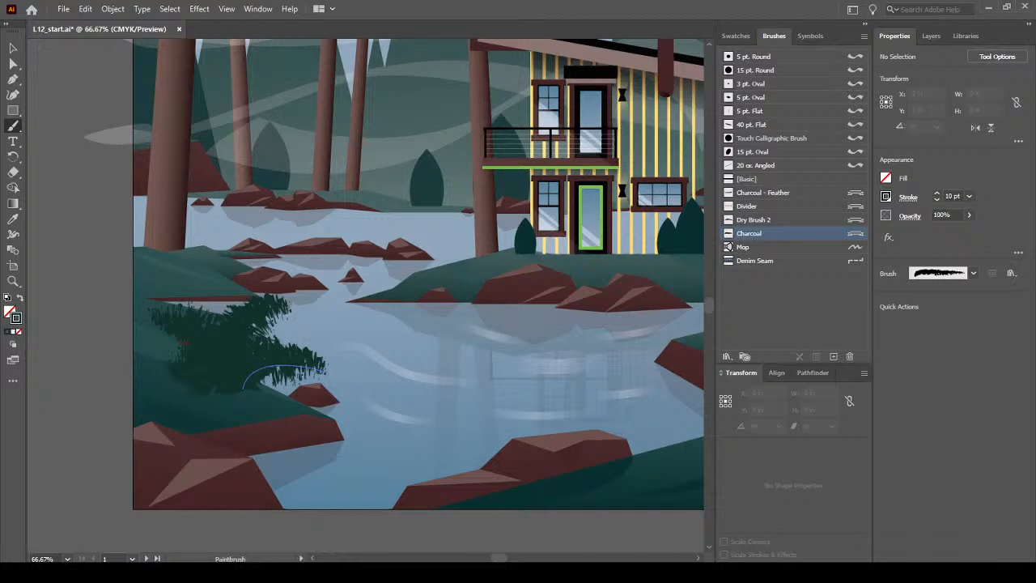
# Create an art brush named Tree from the pine tree group on artboard 2, keeping the default options
pyautogui.click(13, 47)
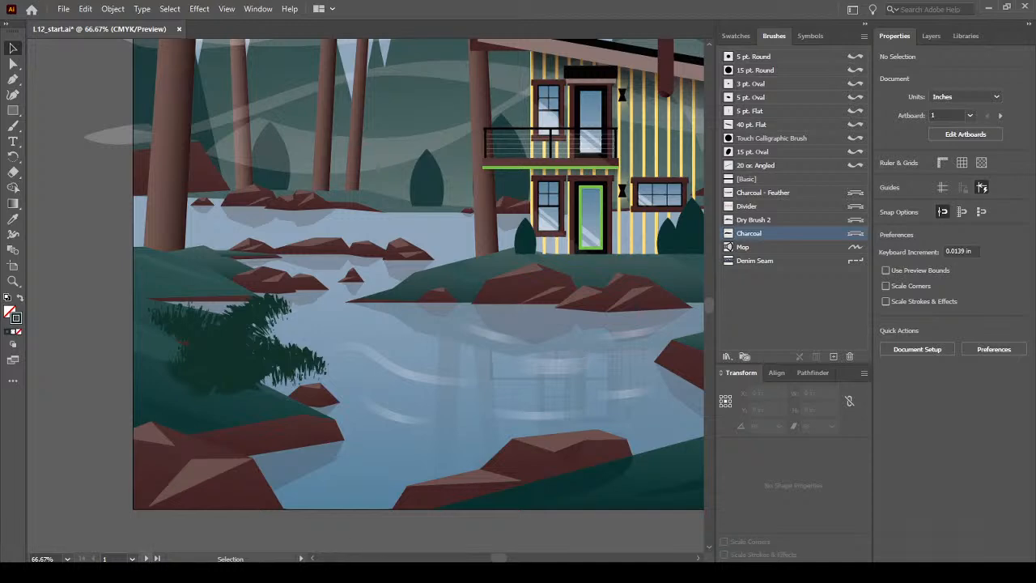
pyautogui.click(147, 558)
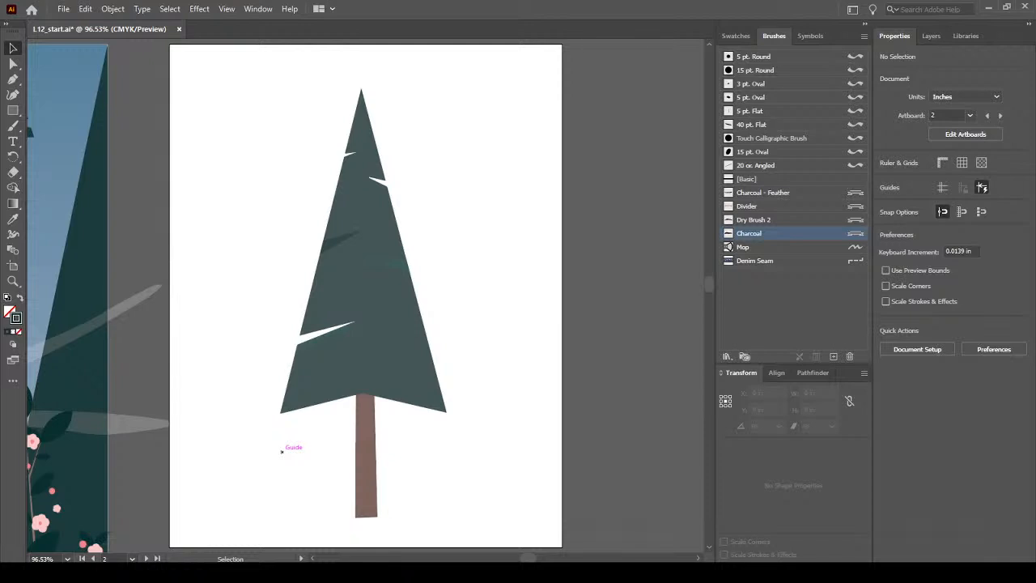
pyautogui.click(362, 330)
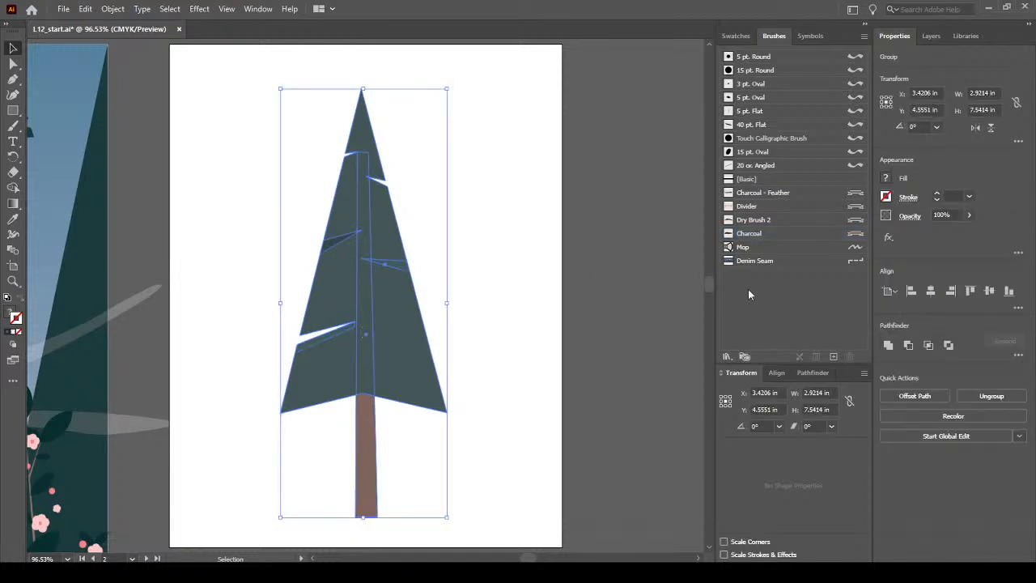
pyautogui.click(833, 358)
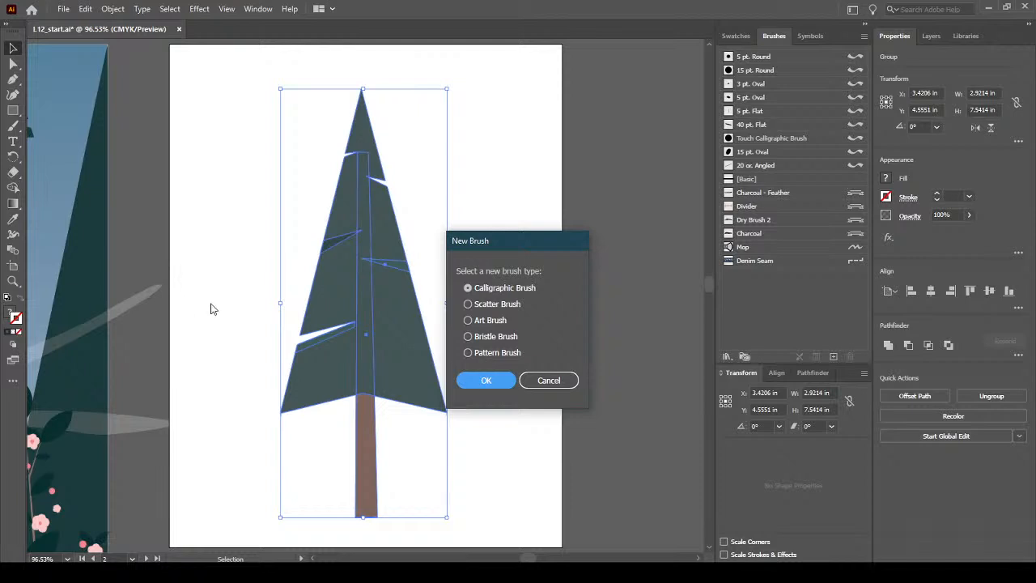
pyautogui.click(485, 324)
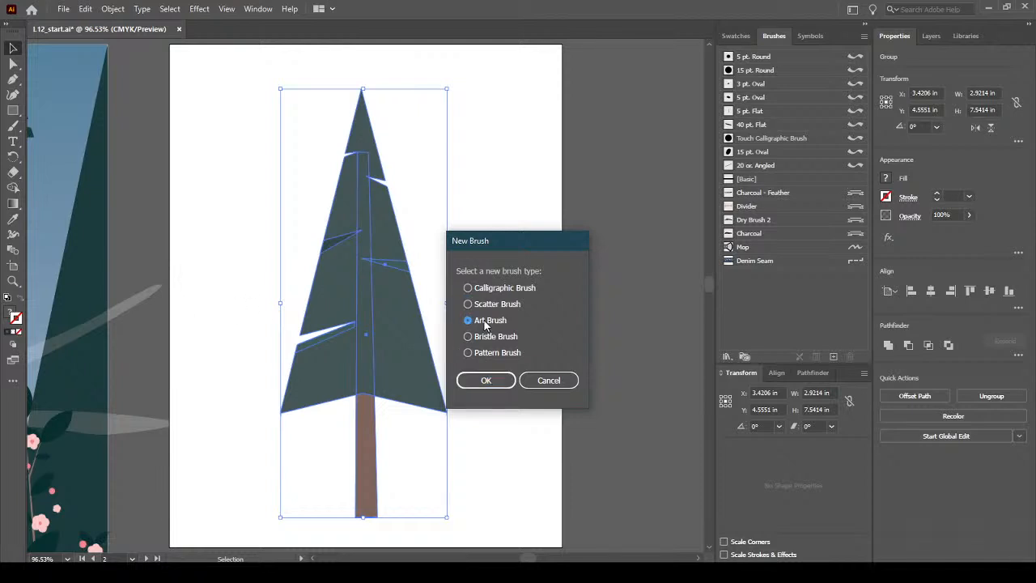
pyautogui.click(486, 380)
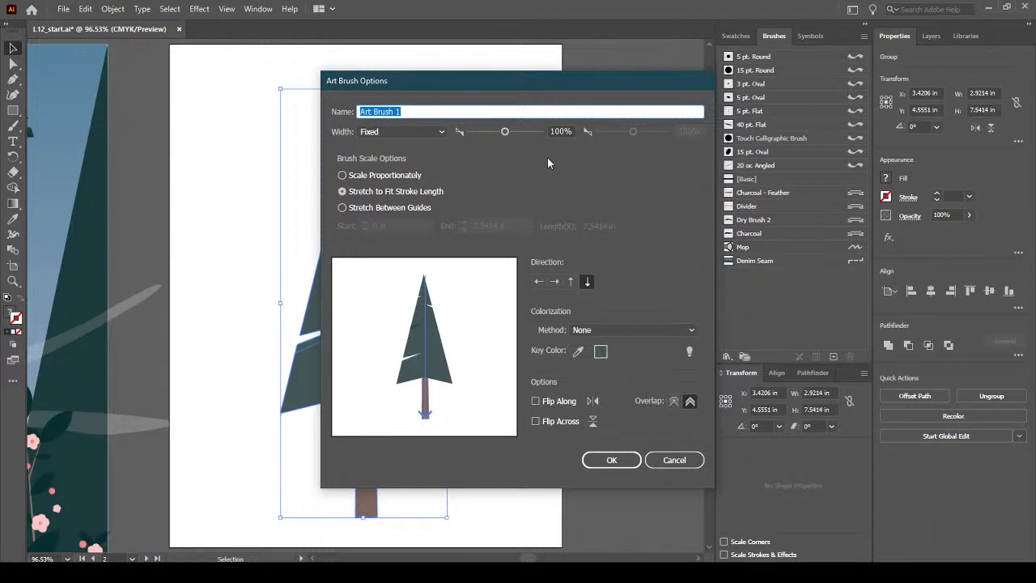
pyautogui.write('Tree')
pyautogui.click(613, 460)
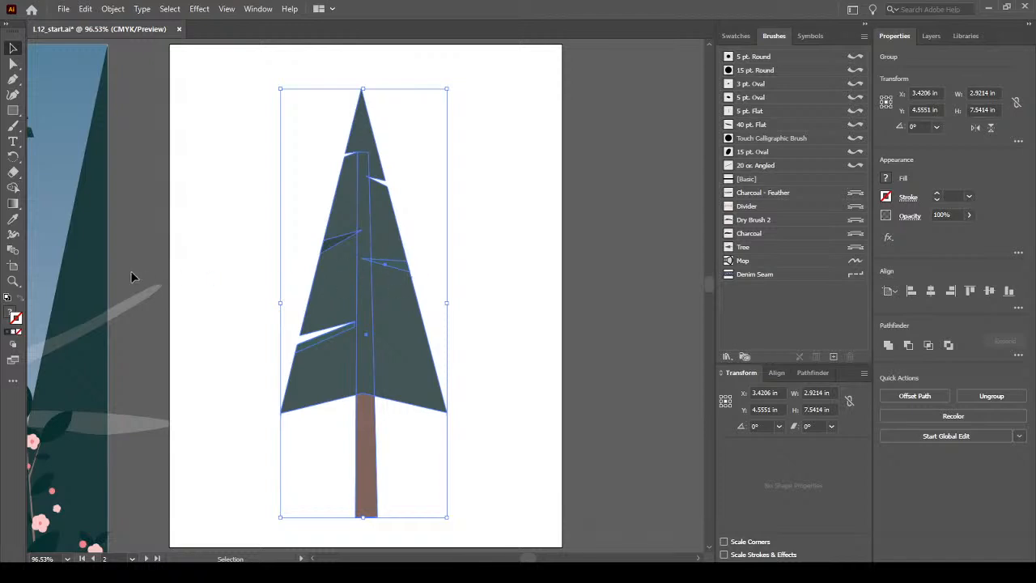
# Apply the Tree brush to the tall purple line beside the large trunk near the house
pyautogui.scroll(-1, 138, 267)
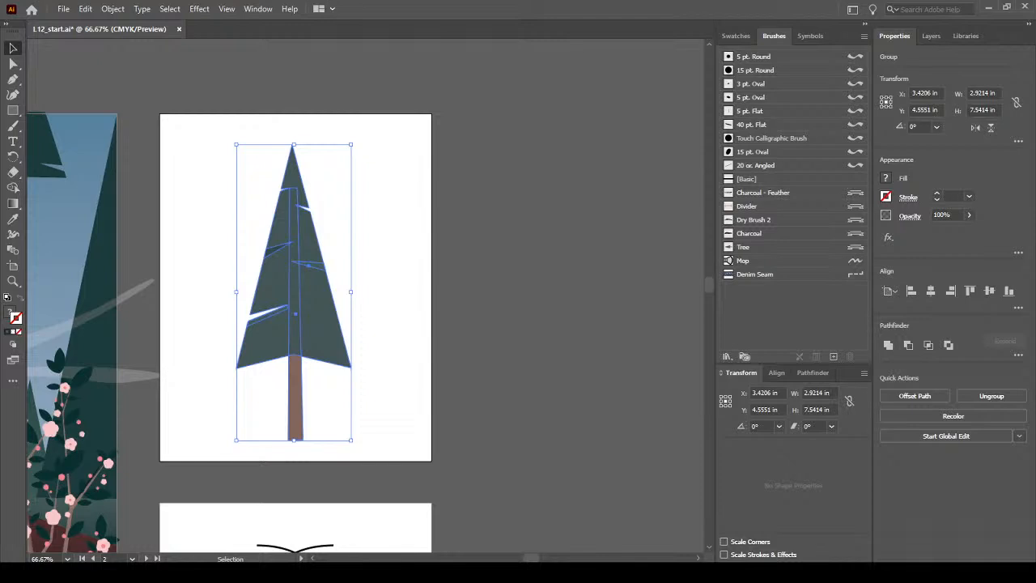
pyautogui.press('space')
pyautogui.moveTo(143, 318); pyautogui.dragTo(451, 333)
pyautogui.click(410, 79)
pyautogui.click(259, 236)
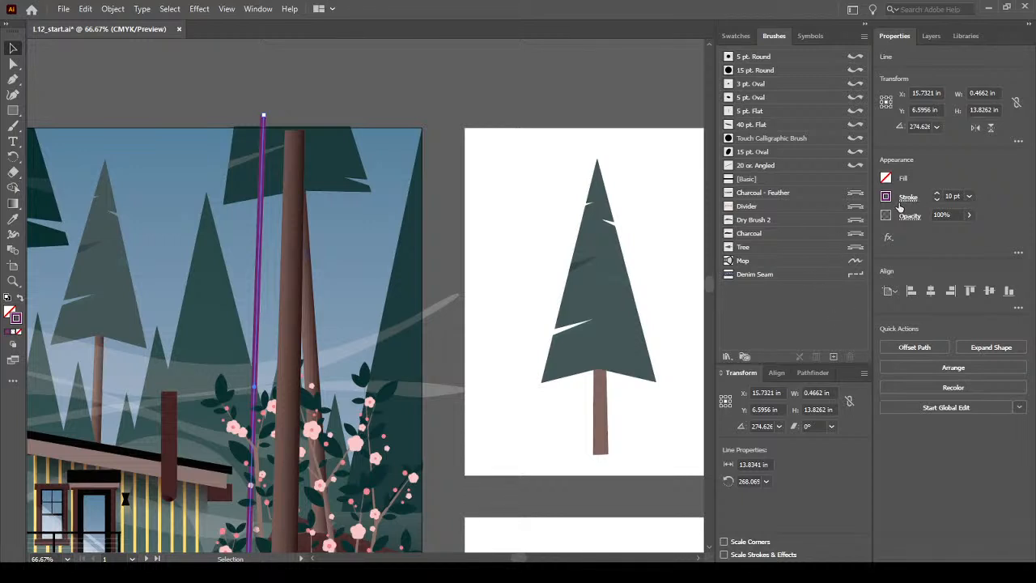
pyautogui.click(755, 249)
pyautogui.moveTo(448, 282); pyautogui.dragTo(467, 251)
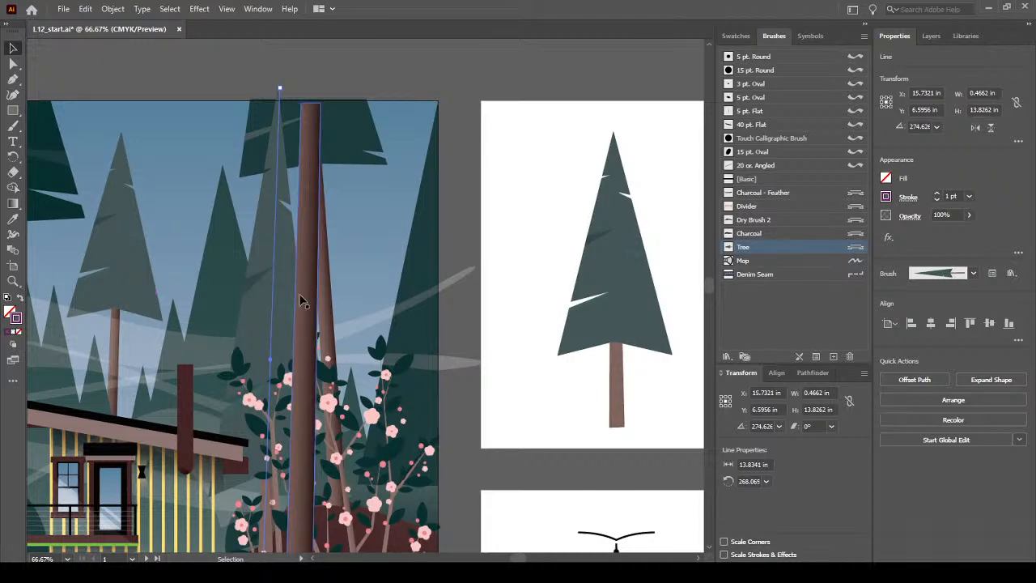
pyautogui.moveTo(408, 387); pyautogui.dragTo(402, 329)
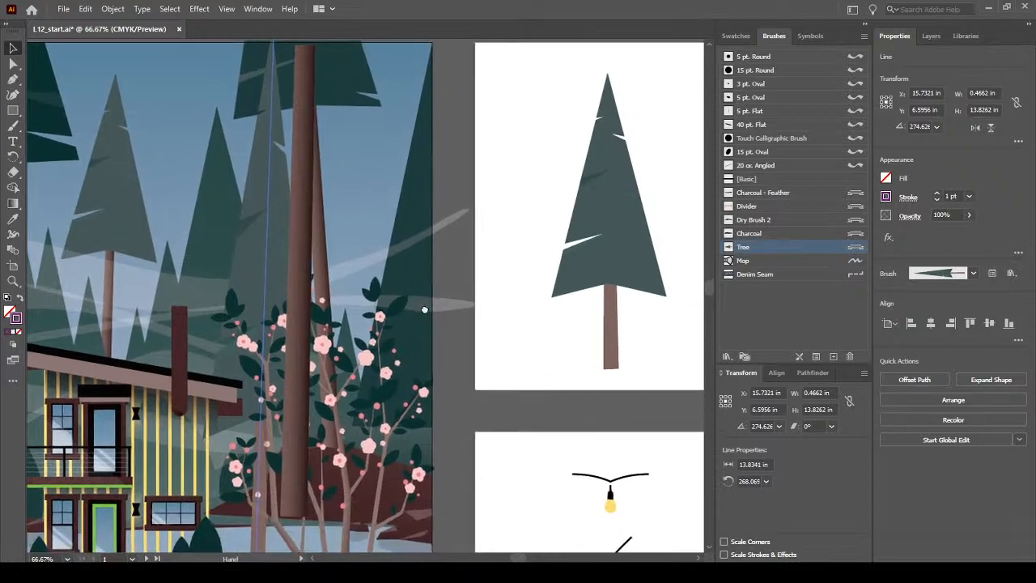
pyautogui.scroll(-1, 300, 308)
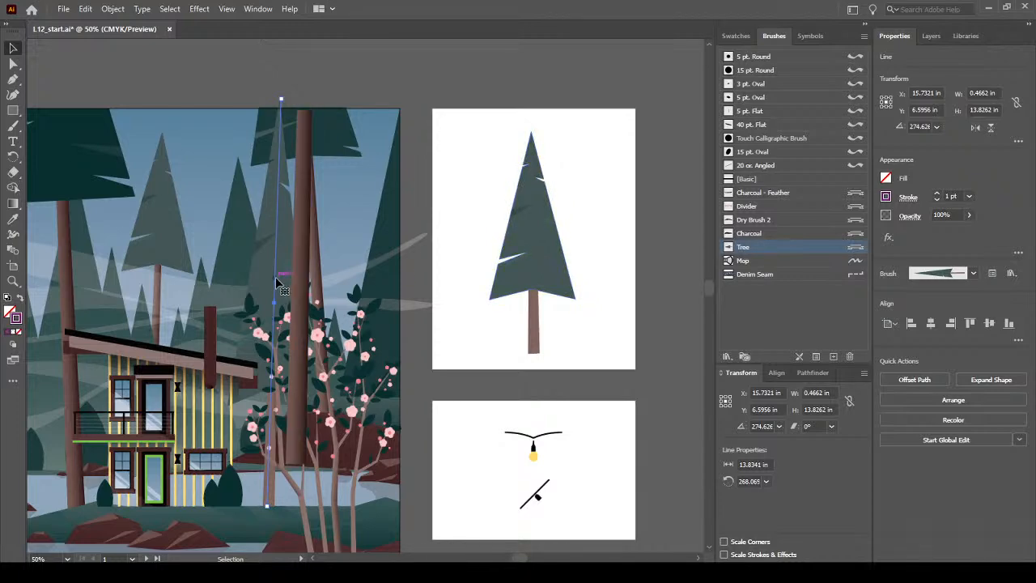
# Paint four test trees with the Tree brush on the empty pasteboard: one straight, one gently curved, one upside down and one strongly winding
pyautogui.moveTo(594, 330); pyautogui.dragTo(241, 312)
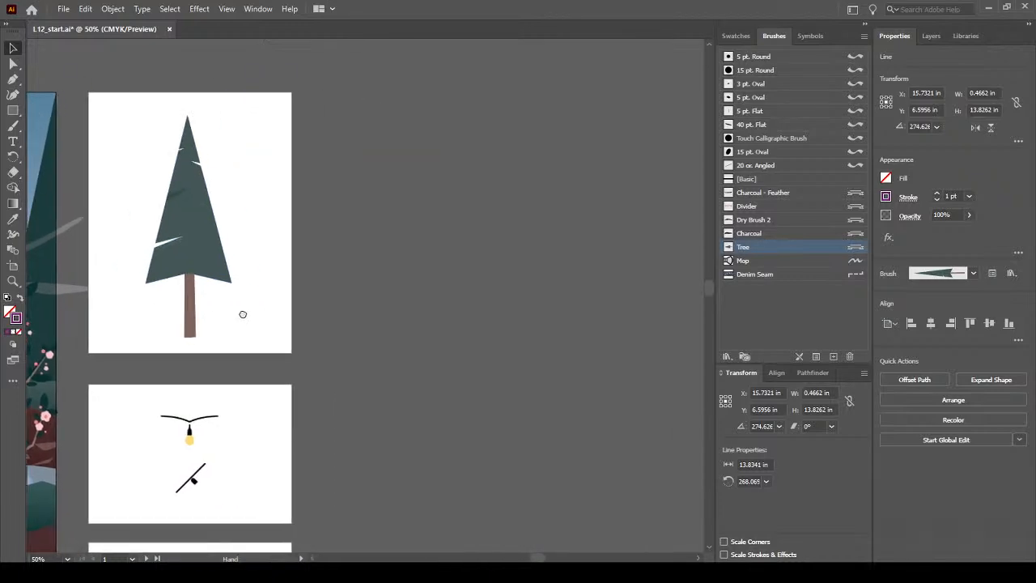
pyautogui.click(13, 125)
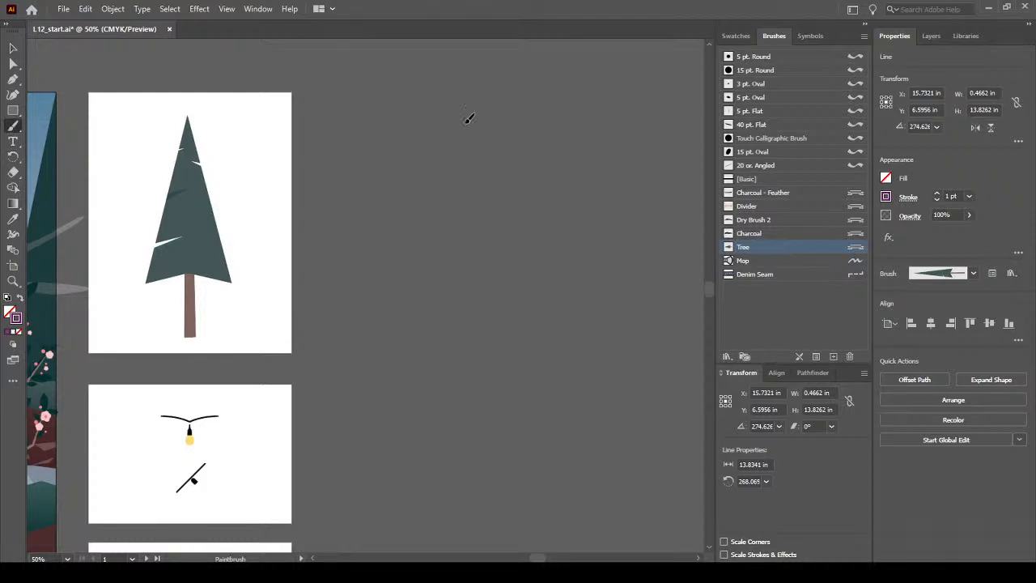
pyautogui.moveTo(555, 495)
pyautogui.mouseDown()
pyautogui.moveTo(546, 432)
pyautogui.moveTo(623, 241)
pyautogui.moveTo(570, 133)
pyautogui.mouseUp()
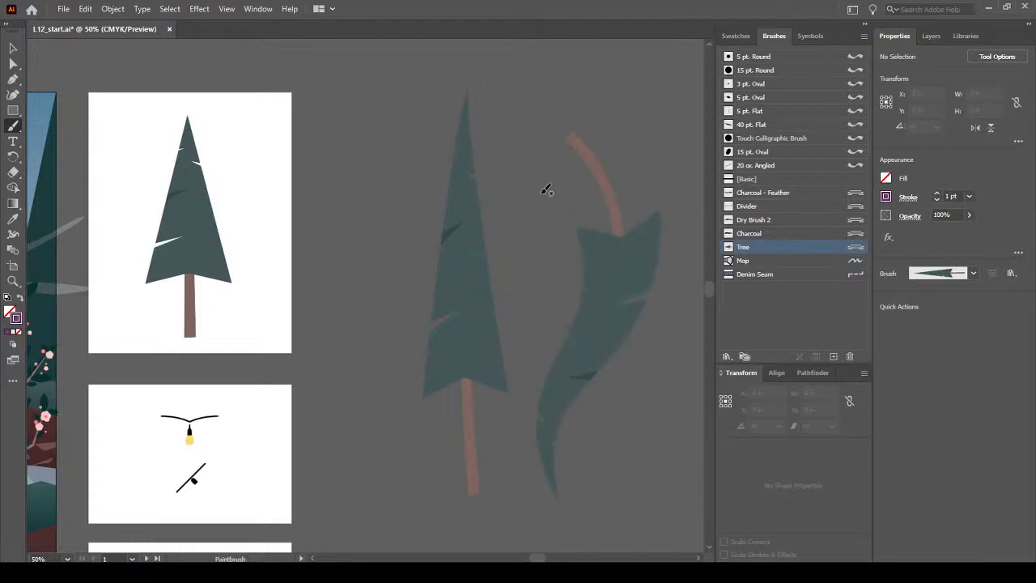
pyautogui.moveTo(504, 473); pyautogui.dragTo(510, 481)
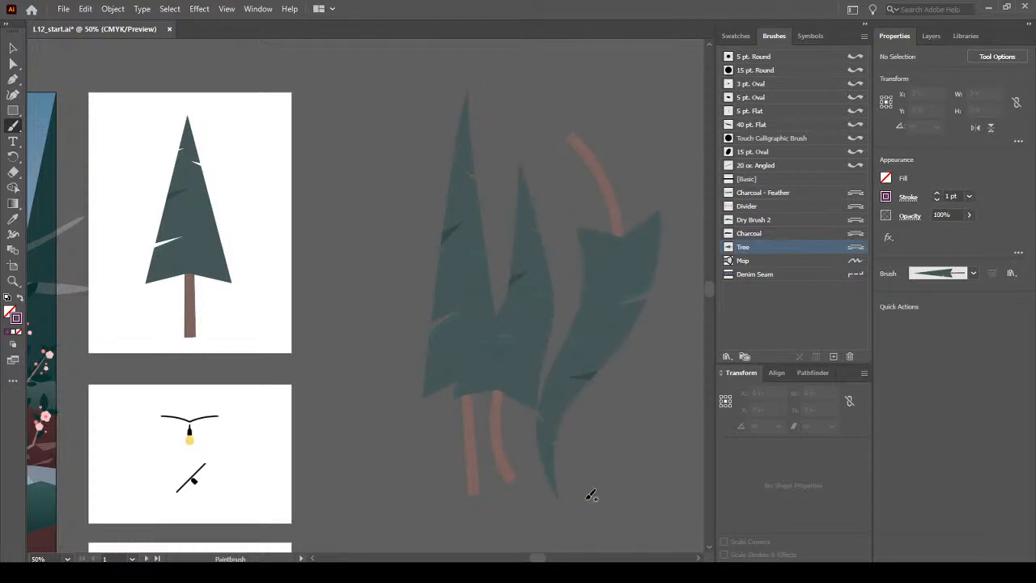
pyautogui.moveTo(590, 446); pyautogui.dragTo(478, 438)
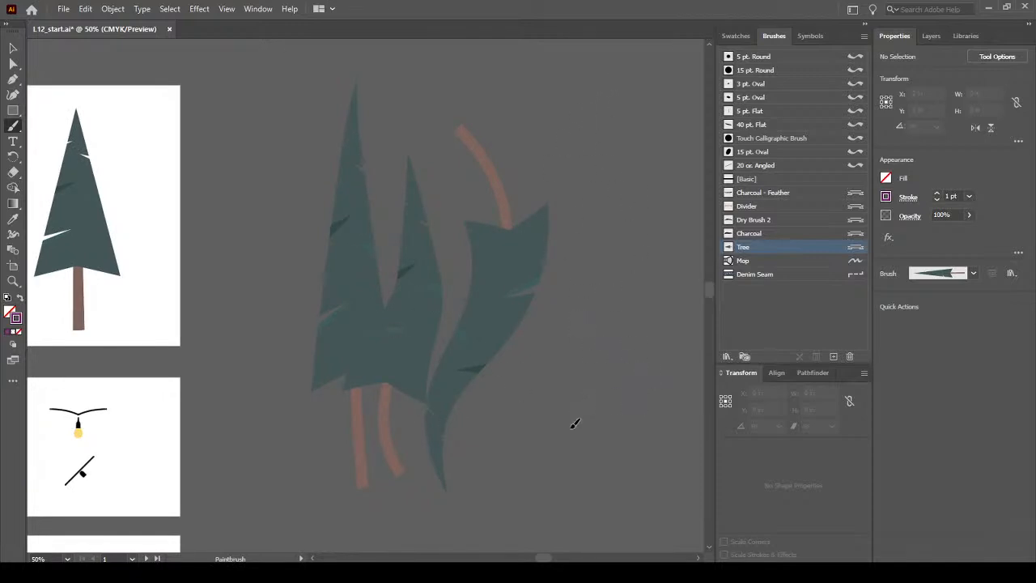
pyautogui.moveTo(633, 503); pyautogui.dragTo(635, 503)
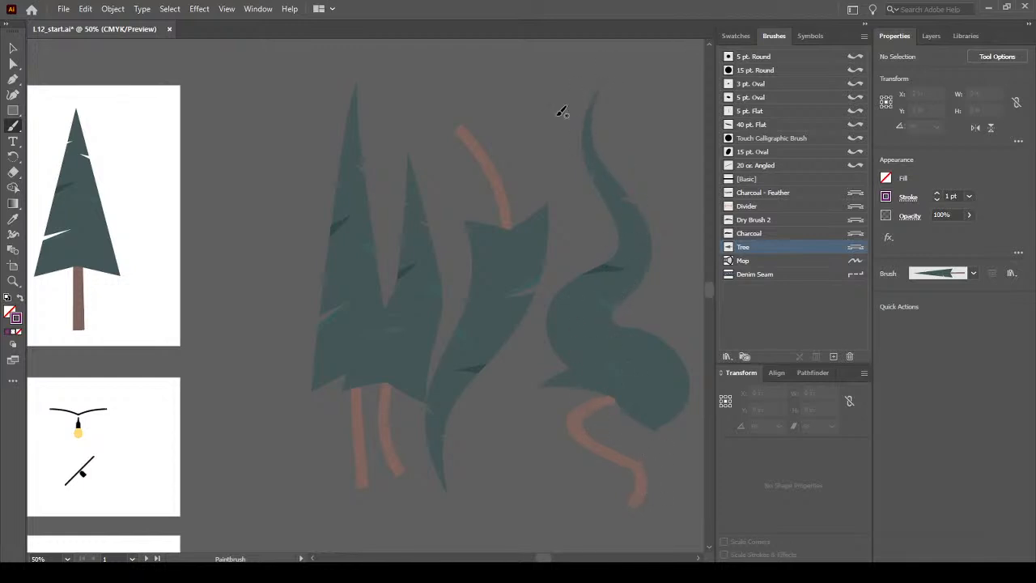
# Delete all the test trees painted on the pasteboard
pyautogui.click(13, 49)
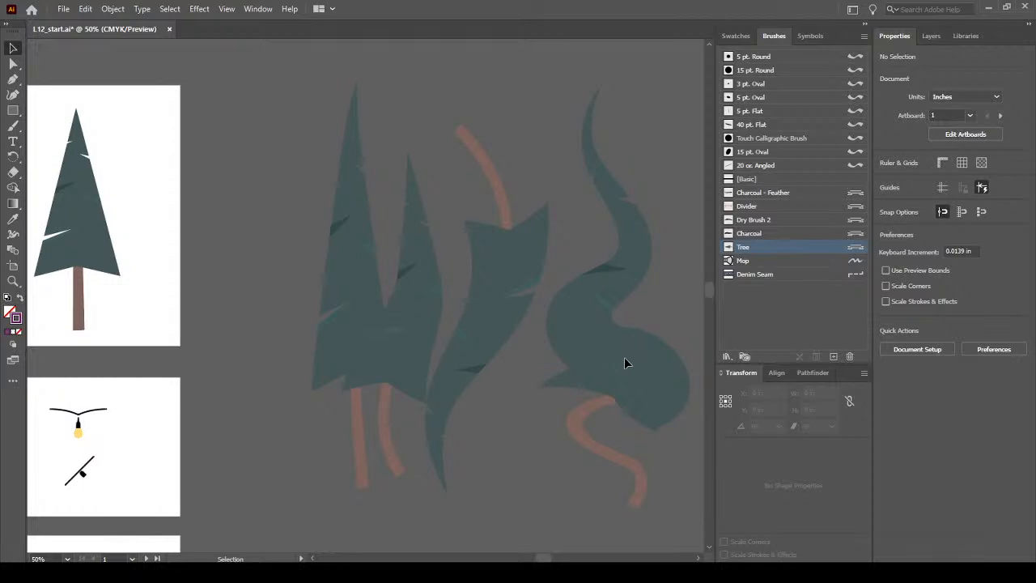
pyautogui.click(405, 241)
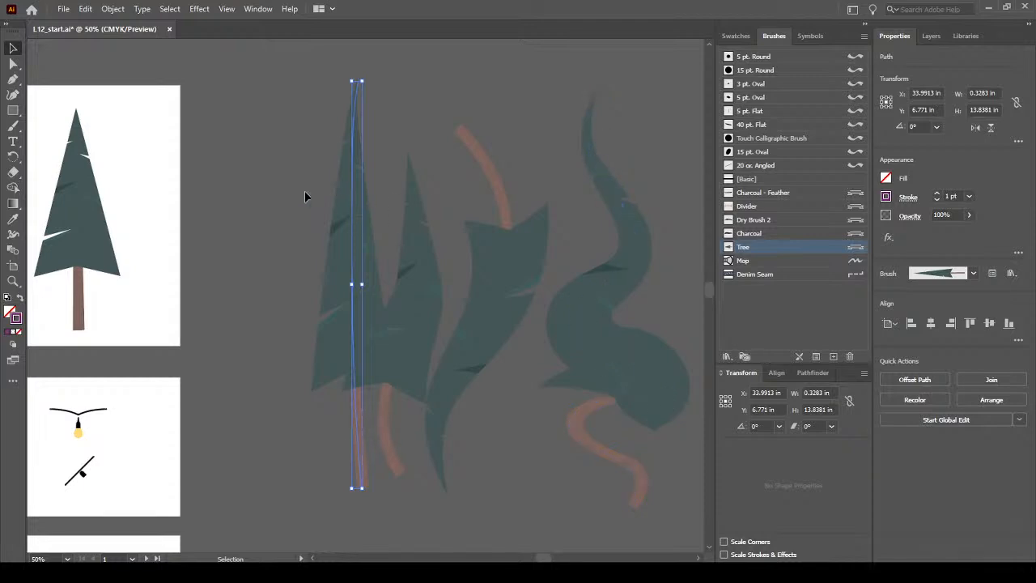
pyautogui.hscroll(1, 639, 353)
pyautogui.hotkey('ctrl', 'a')
pyautogui.press('Delete')
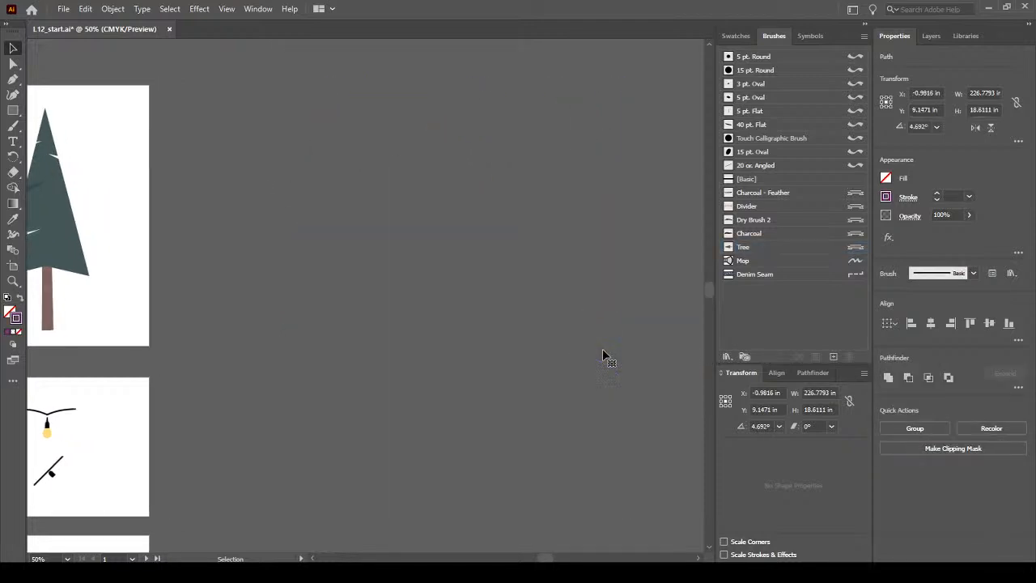
pyautogui.moveTo(219, 303); pyautogui.dragTo(365, 285)
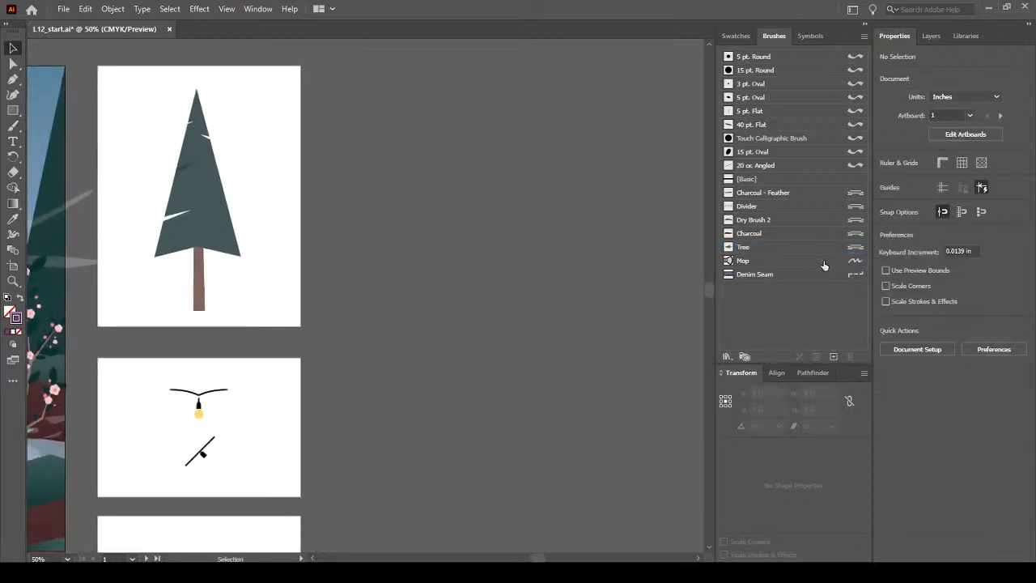
pyautogui.doubleClick(773, 247)
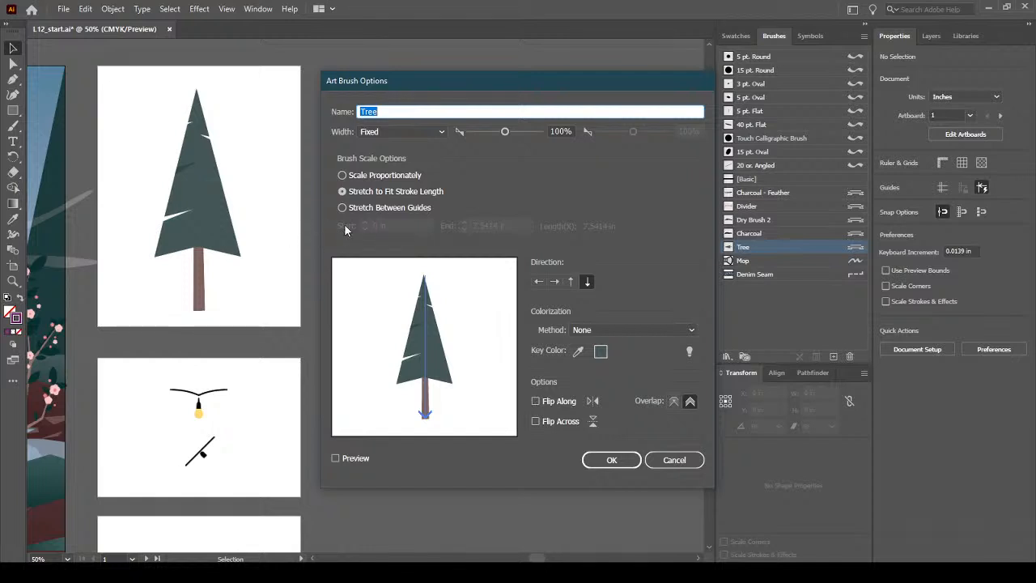
pyautogui.click(417, 209)
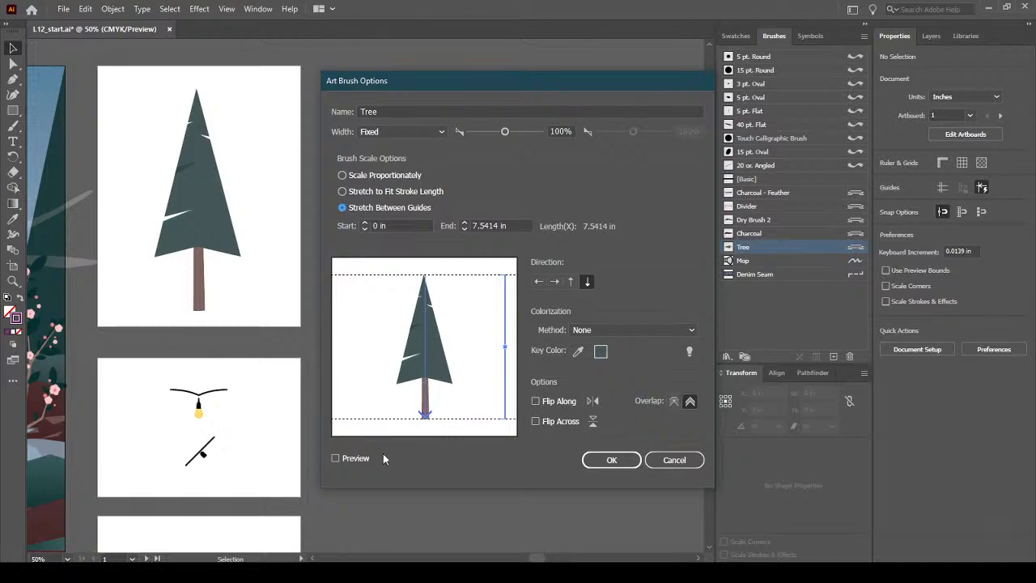
pyautogui.click(354, 459)
pyautogui.click(669, 460)
# Paint a nearly straight tree and a wavy tree with the Tree brush on the pasteboard beside the artboards
pyautogui.moveTo(161, 266)
pyautogui.mouseDown()
pyautogui.moveTo(428, 328)
pyautogui.moveTo(434, 315)
pyautogui.mouseUp()
pyautogui.moveTo(266, 284); pyautogui.dragTo(291, 272)
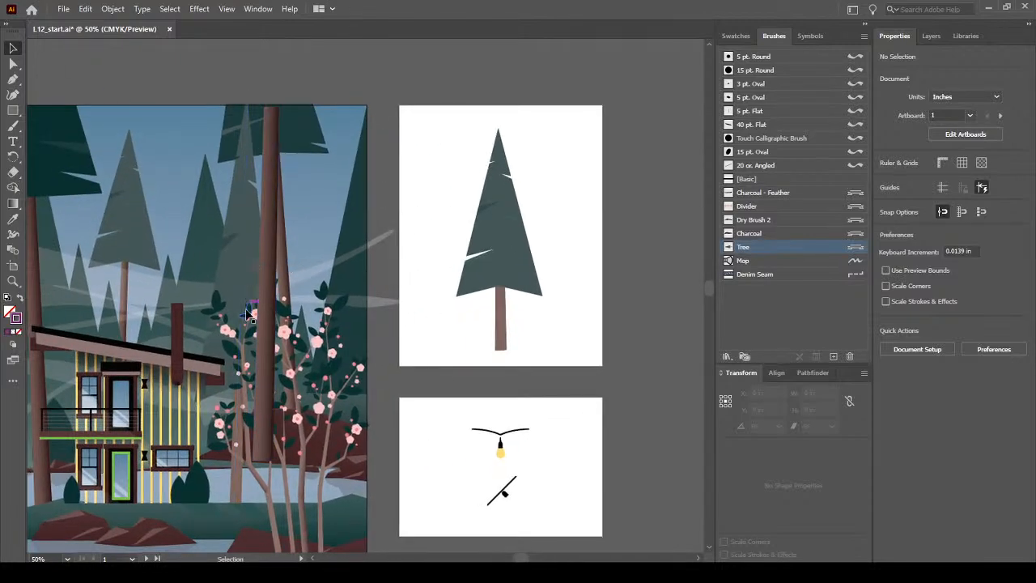
pyautogui.moveTo(562, 268); pyautogui.dragTo(113, 258)
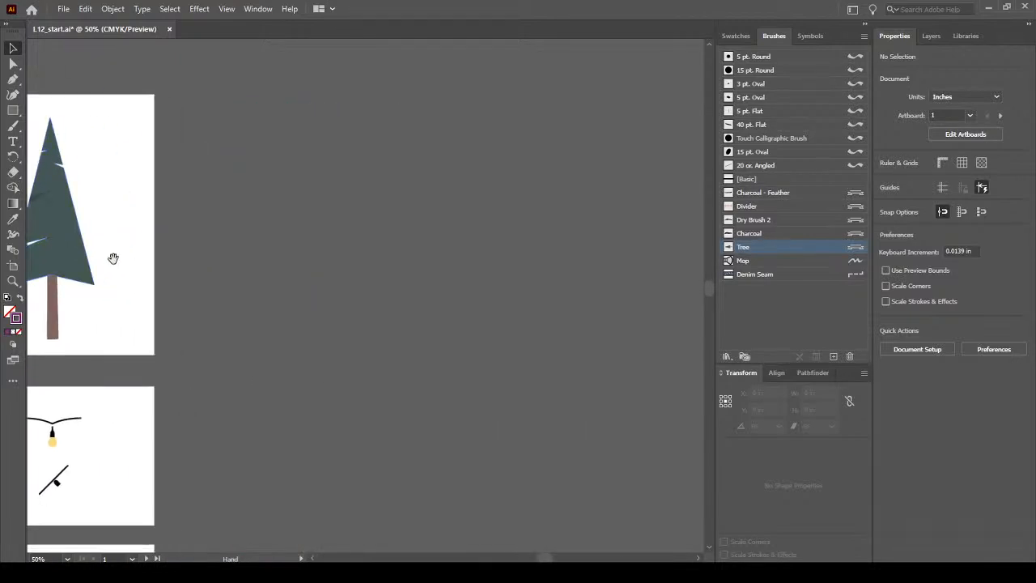
pyautogui.click(13, 125)
pyautogui.moveTo(335, 105); pyautogui.dragTo(346, 490)
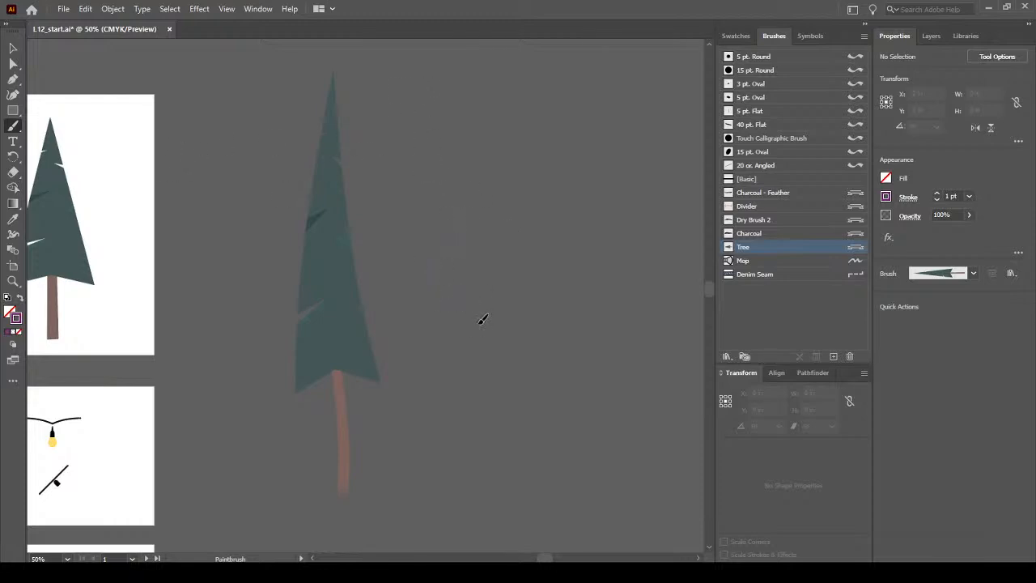
pyautogui.moveTo(466, 486); pyautogui.dragTo(473, 533)
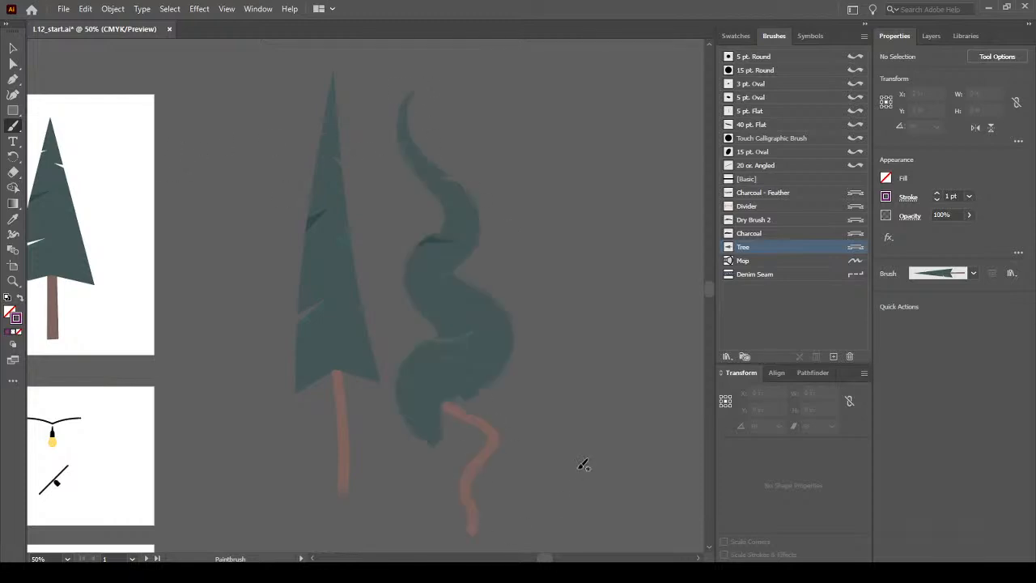
pyautogui.moveTo(604, 405); pyautogui.dragTo(488, 396)
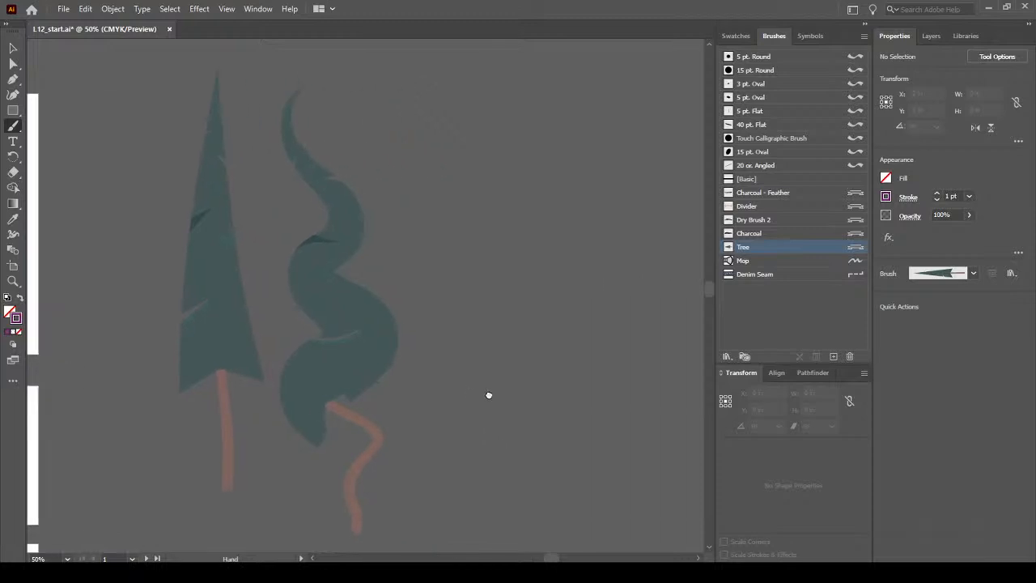
# Set the Tree brush's scale option to Stretch Between Guides and enable its preview
pyautogui.doubleClick(794, 247)
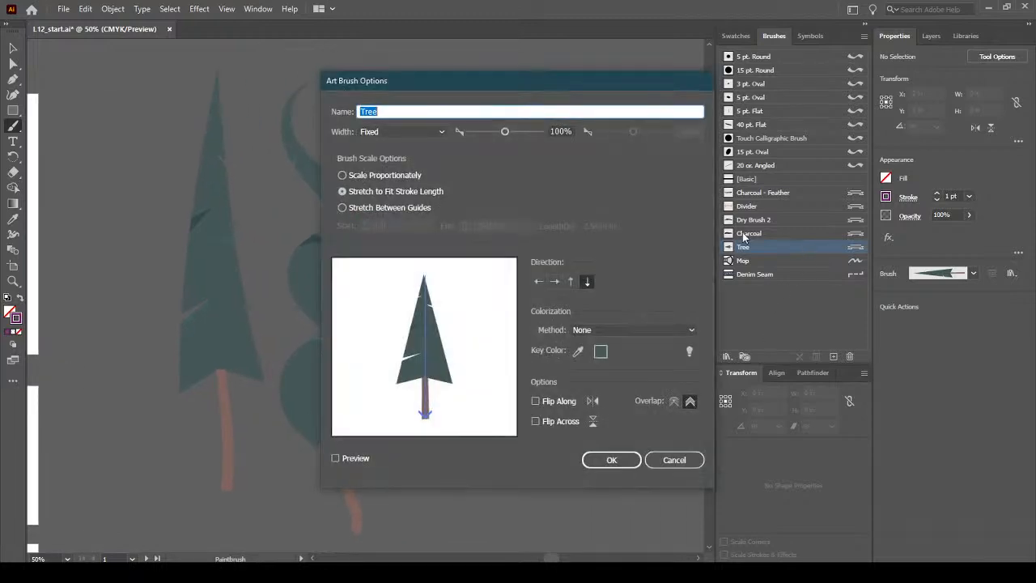
pyautogui.moveTo(463, 92); pyautogui.dragTo(618, 84)
pyautogui.click(542, 208)
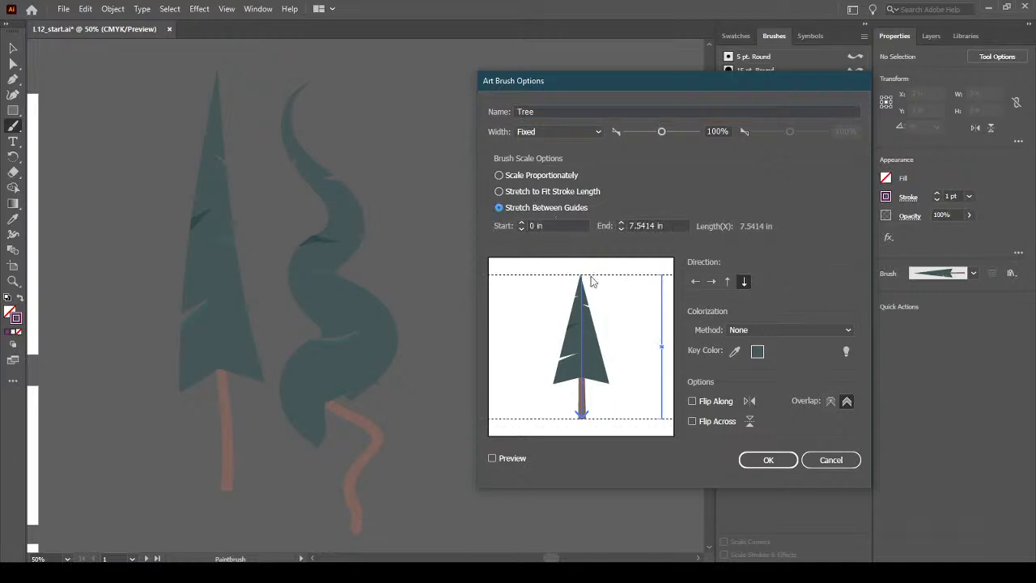
pyautogui.click(513, 458)
# Set the Tree brush's start guide to 5.875 in, down on the trunk, and apply the change to the existing strokes
pyautogui.click(563, 227)
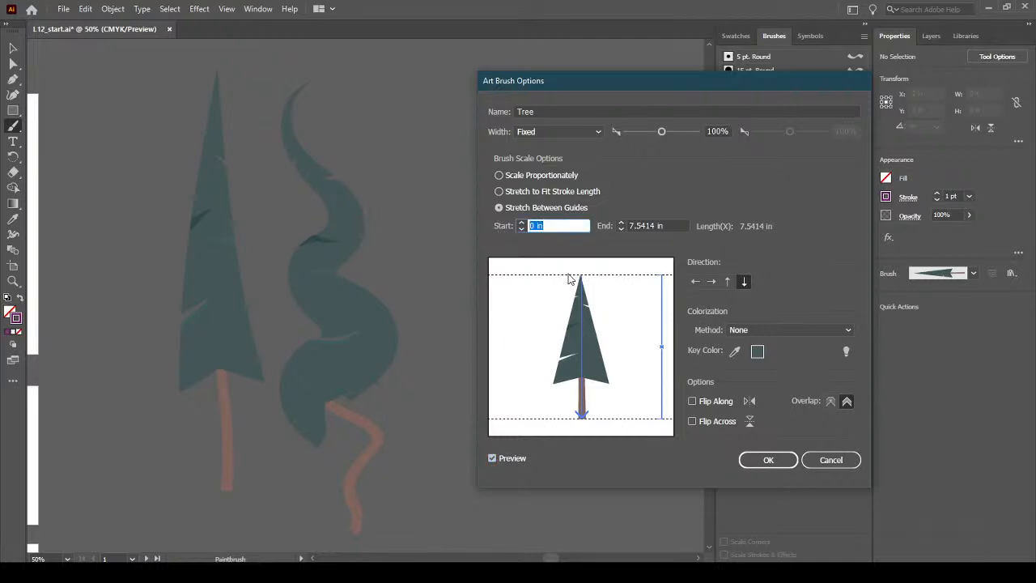
pyautogui.click(522, 222)
pyautogui.click(522, 221)
pyautogui.click(522, 222)
pyautogui.click(522, 222)
pyautogui.click(522, 221)
pyautogui.click(522, 223)
pyautogui.click(522, 222)
pyautogui.click(522, 222)
pyautogui.click(522, 223)
pyautogui.click(522, 229)
pyautogui.click(522, 229)
pyautogui.click(522, 229)
pyautogui.click(522, 229)
pyautogui.click(777, 464)
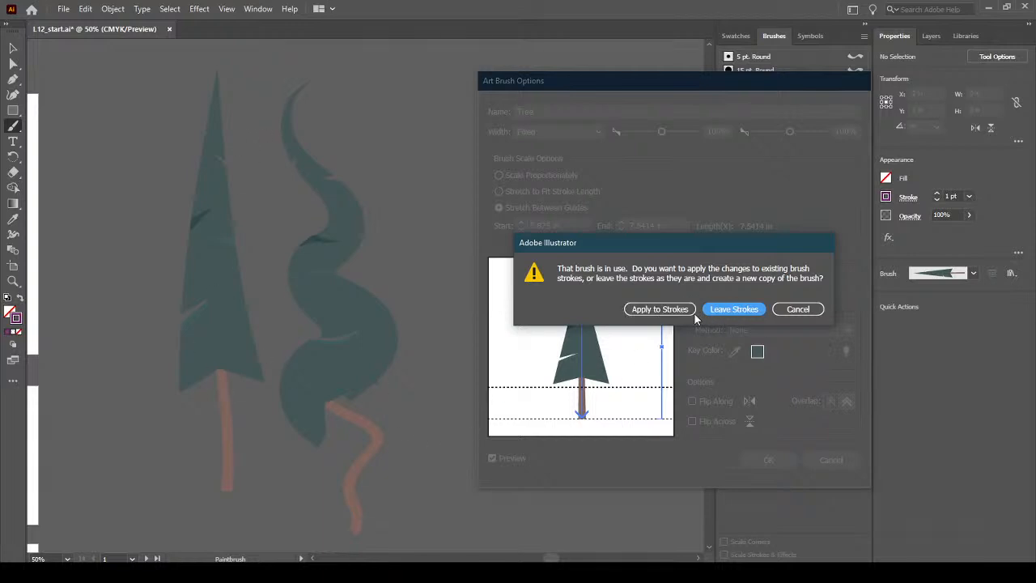
pyautogui.click(659, 310)
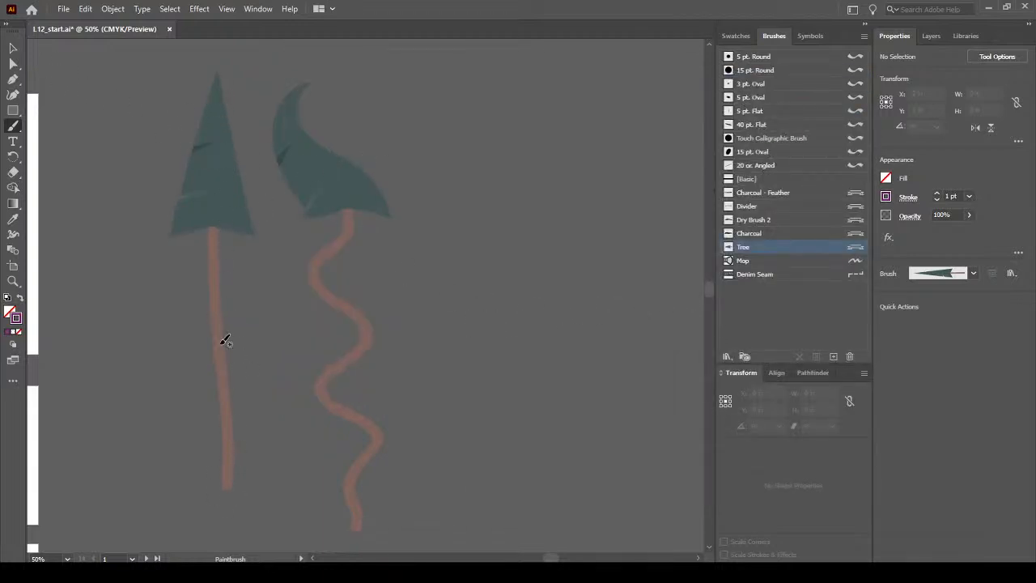
# Delete the straight and wavy test trees painted on the pasteboard
pyautogui.click(17, 49)
pyautogui.hotkey('ctrl', 'a')
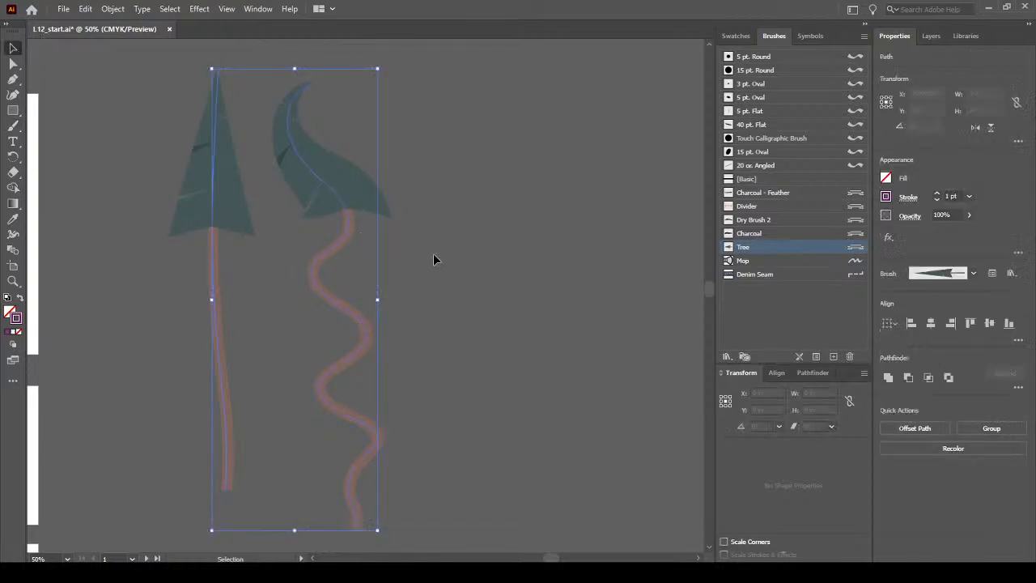
pyautogui.press('Delete')
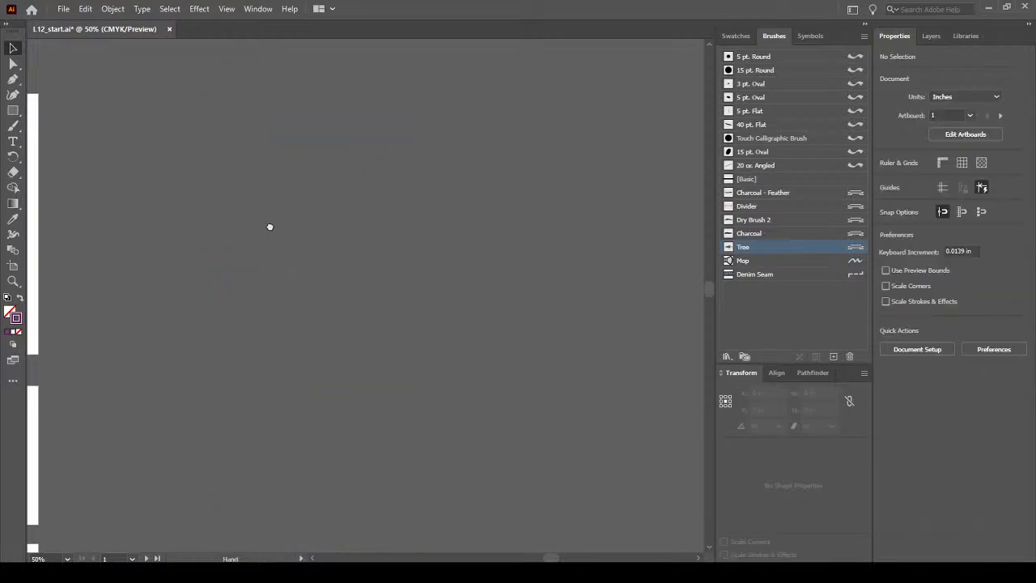
# Deselect the Tree brush and choose the Mop bristle brush with nothing selected in the forest scene
pyautogui.moveTo(262, 227); pyautogui.dragTo(644, 220)
pyautogui.moveTo(227, 236); pyautogui.dragTo(458, 247)
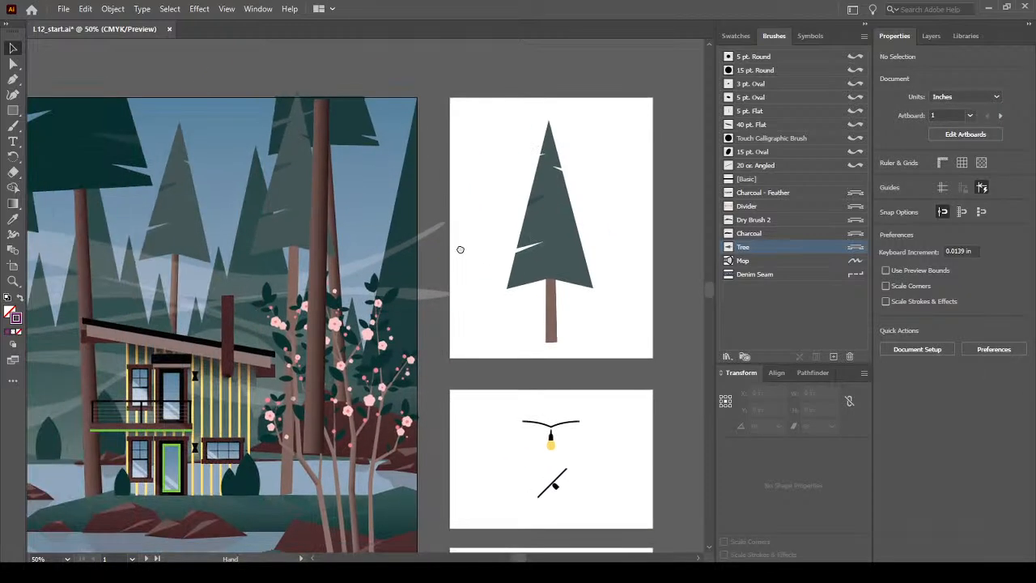
pyautogui.click(297, 231)
pyautogui.click(425, 191)
pyautogui.click(814, 329)
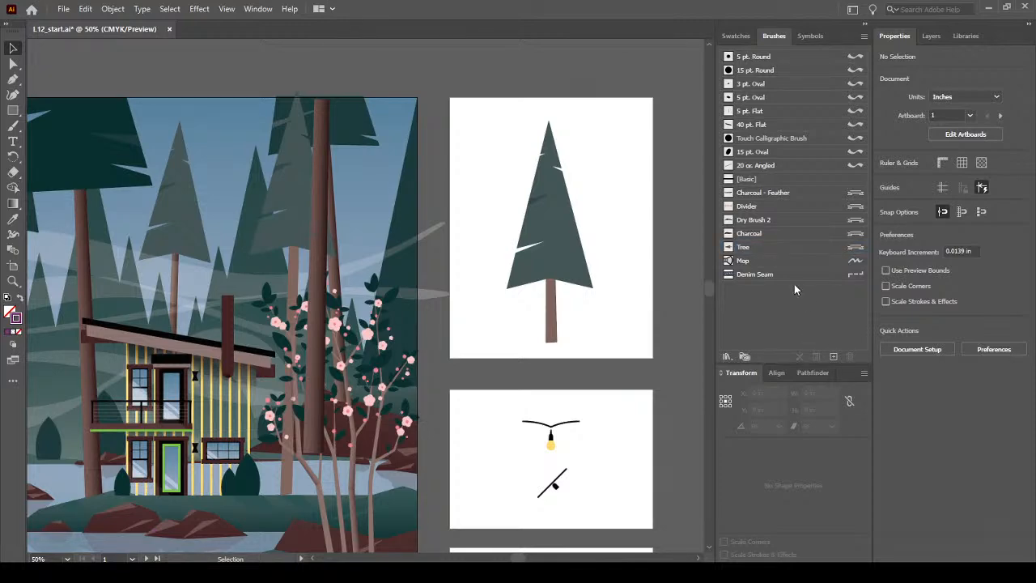
pyautogui.click(757, 262)
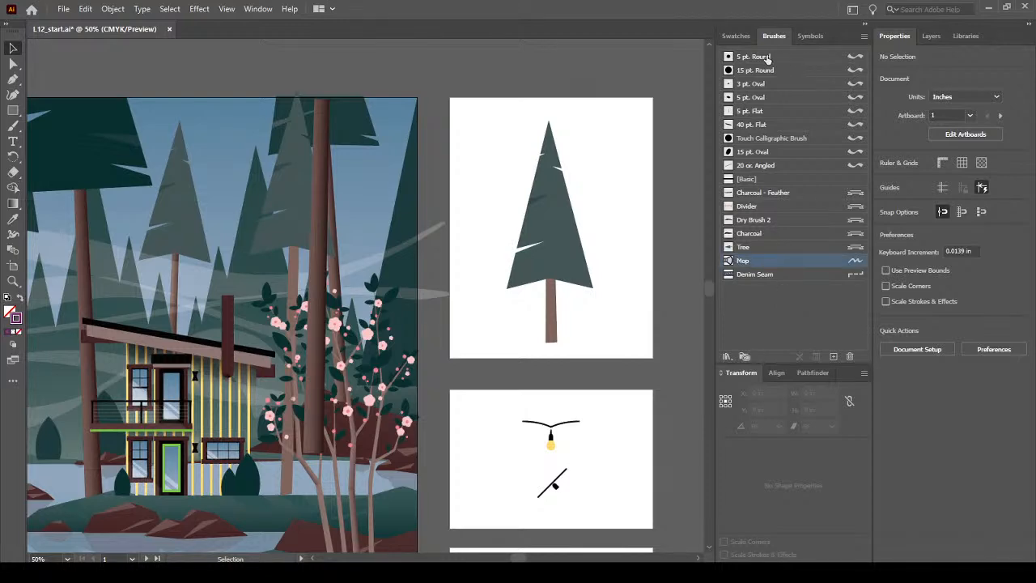
pyautogui.moveTo(437, 362); pyautogui.dragTo(516, 348)
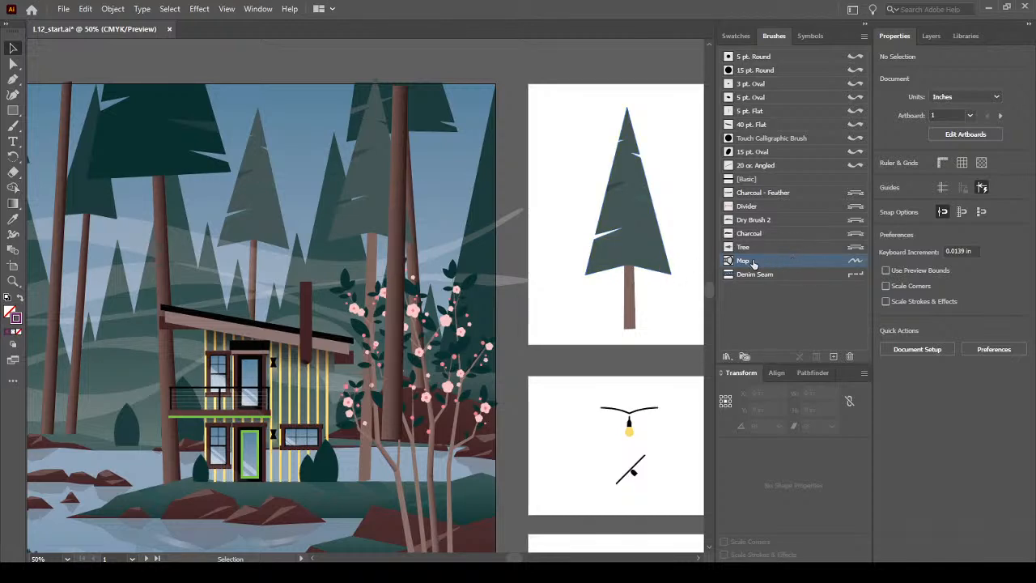
# Open the Mop brush's options, compare the Round Fan and Flat Fan shapes, and set the shape to Flat Fan
pyautogui.doubleClick(795, 268)
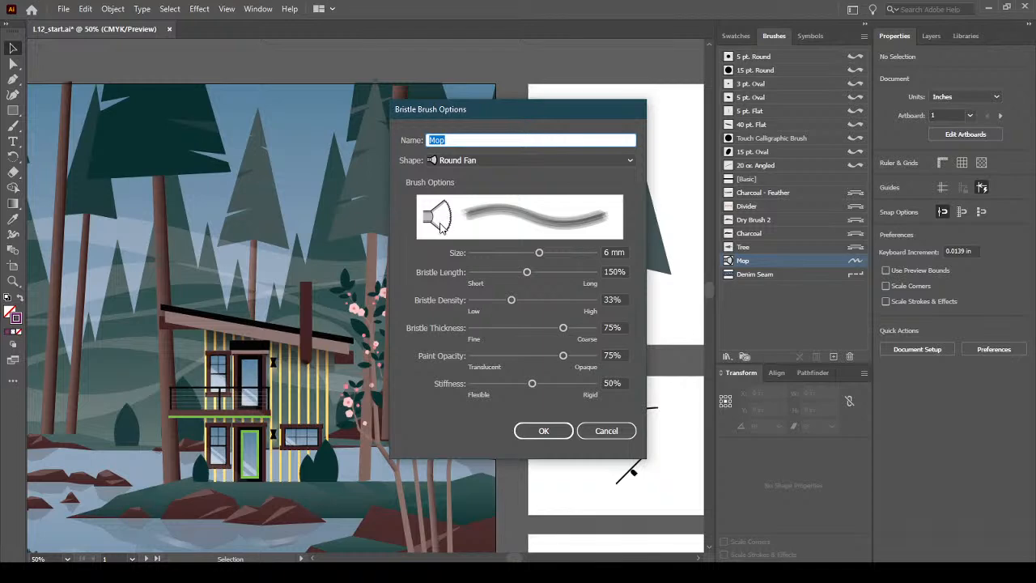
pyautogui.click(470, 160)
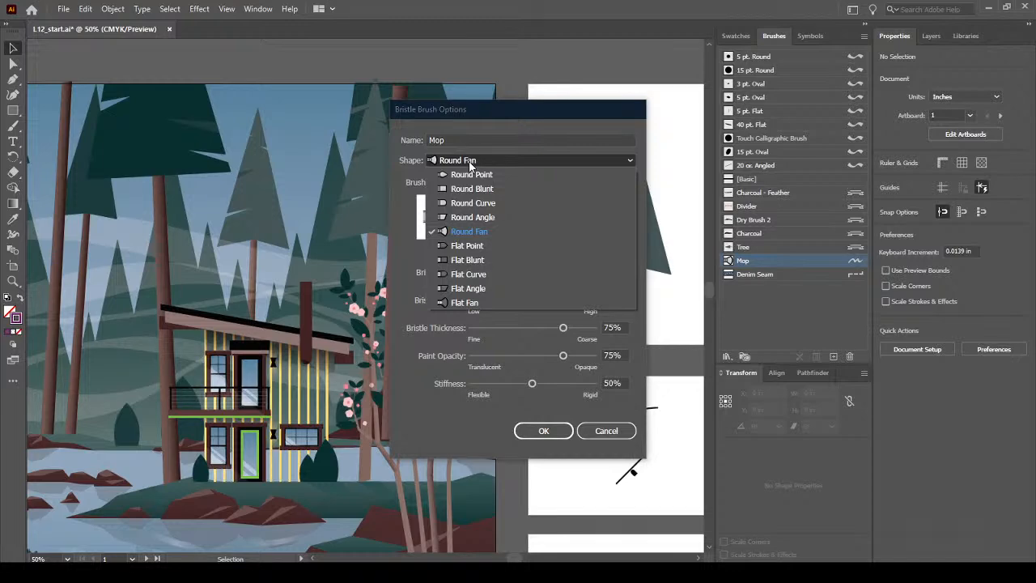
pyautogui.click(467, 303)
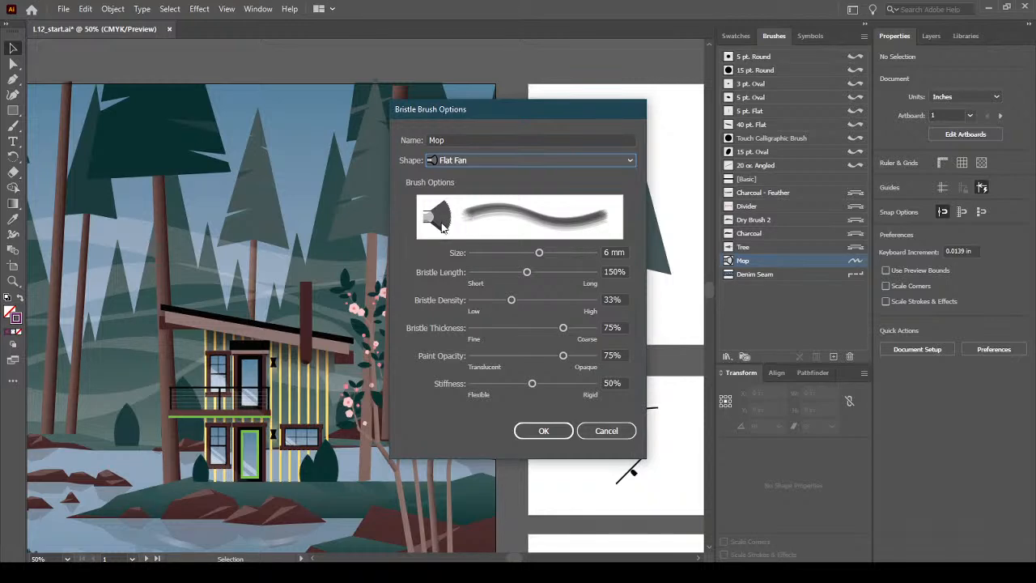
pyautogui.click(503, 159)
pyautogui.click(494, 228)
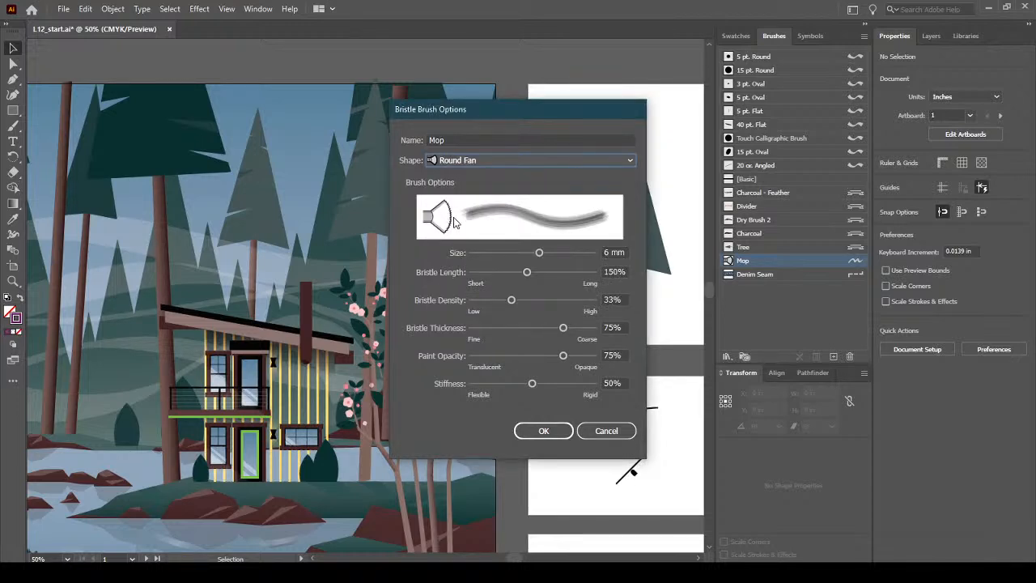
pyautogui.click(480, 161)
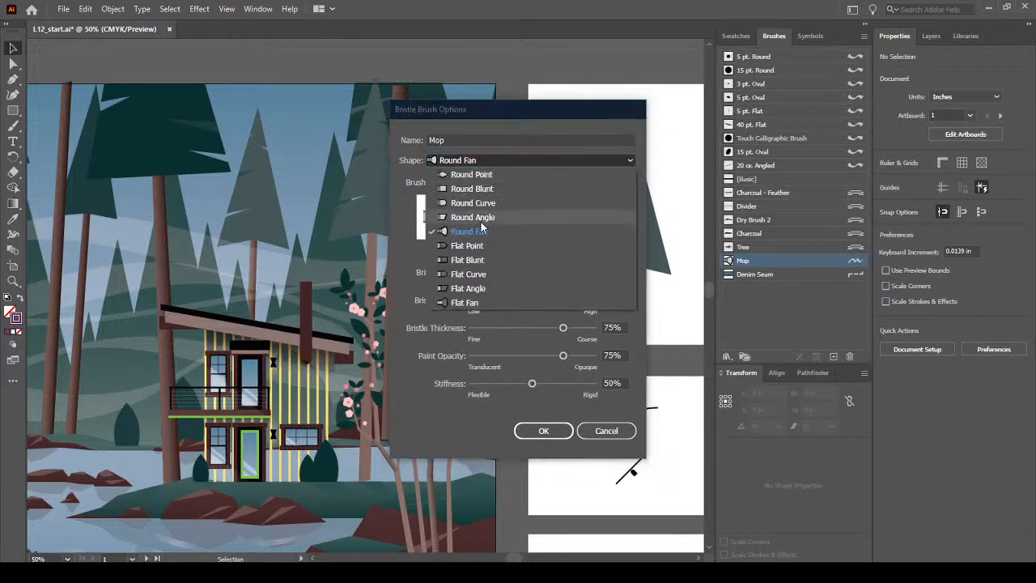
pyautogui.click(487, 302)
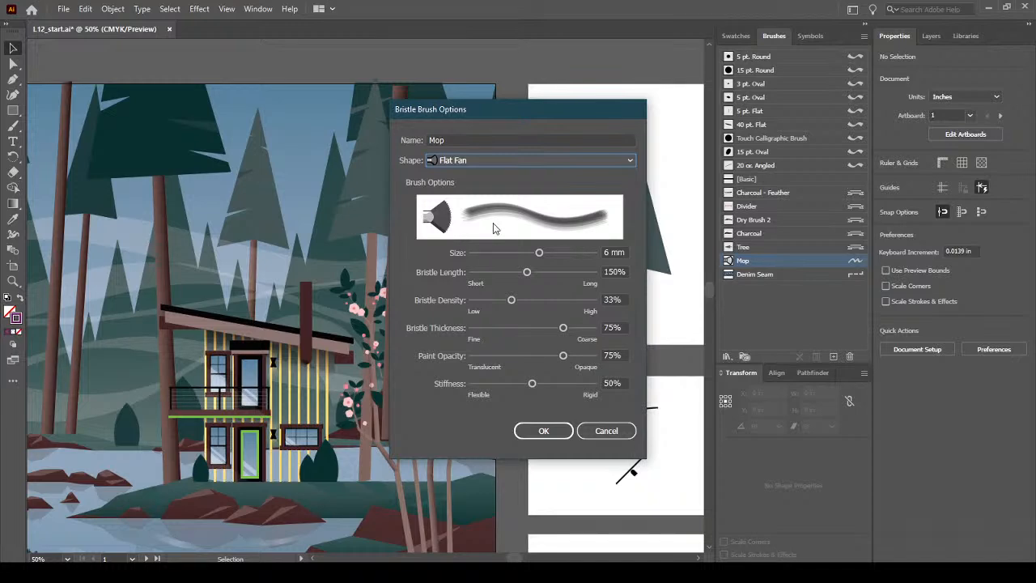
# Set the Mop brush's size to 3 mm and its bristle thickness to 50%, and accept the brush options
pyautogui.moveTo(610, 254); pyautogui.dragTo(595, 258)
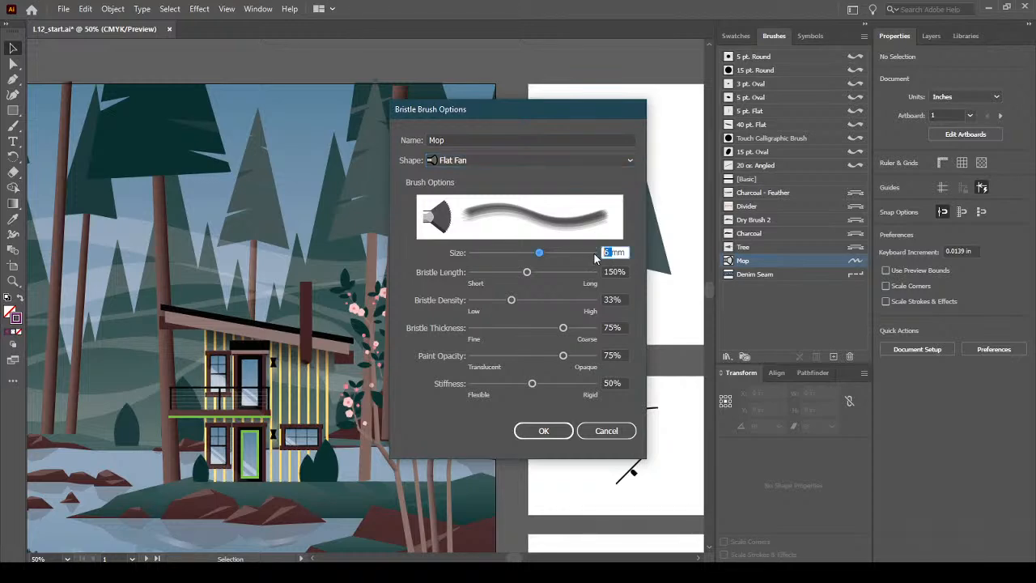
pyautogui.write('3')
pyautogui.click(624, 271)
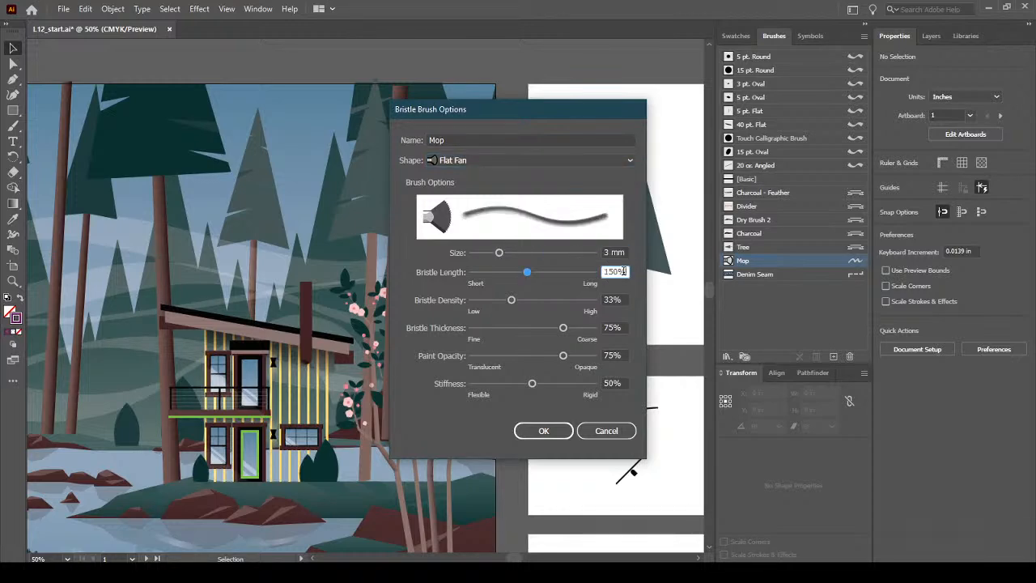
pyautogui.click(622, 327)
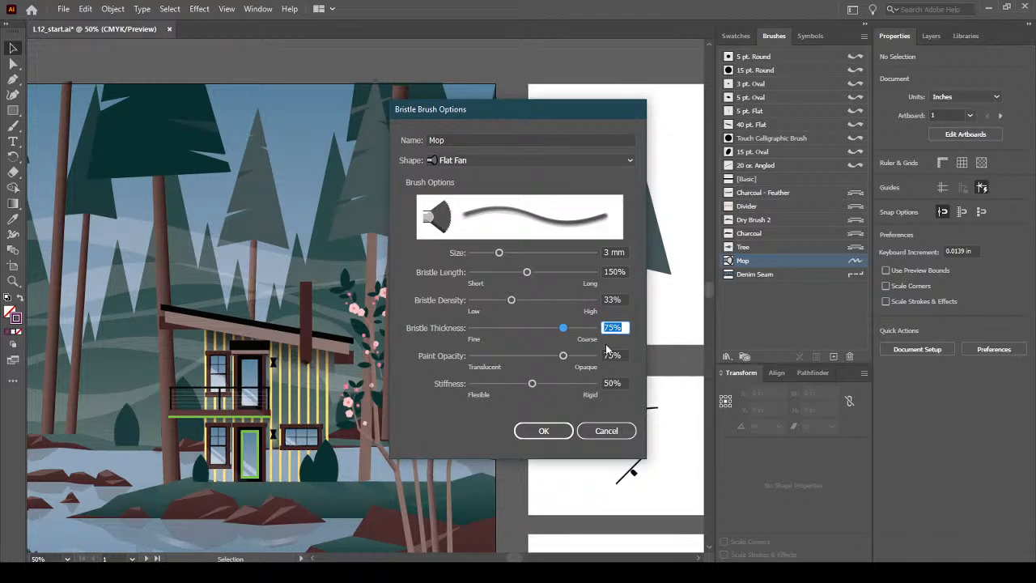
pyautogui.write('50')
pyautogui.click(617, 355)
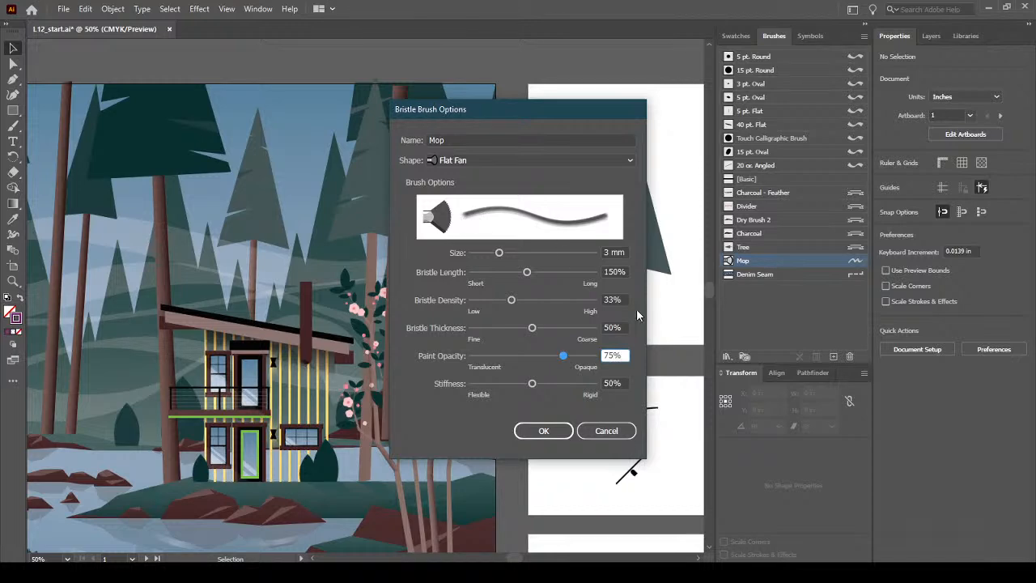
pyautogui.click(550, 437)
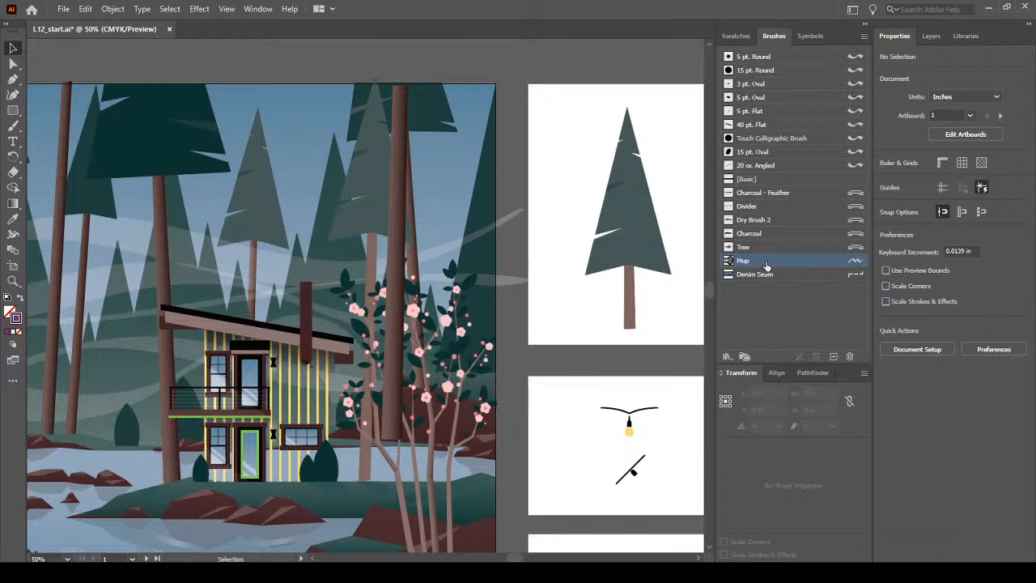
# Set the Paintbrush to a white 4 pt stroke and paint a wavy smoke plume rising from the house's chimney
pyautogui.click(12, 128)
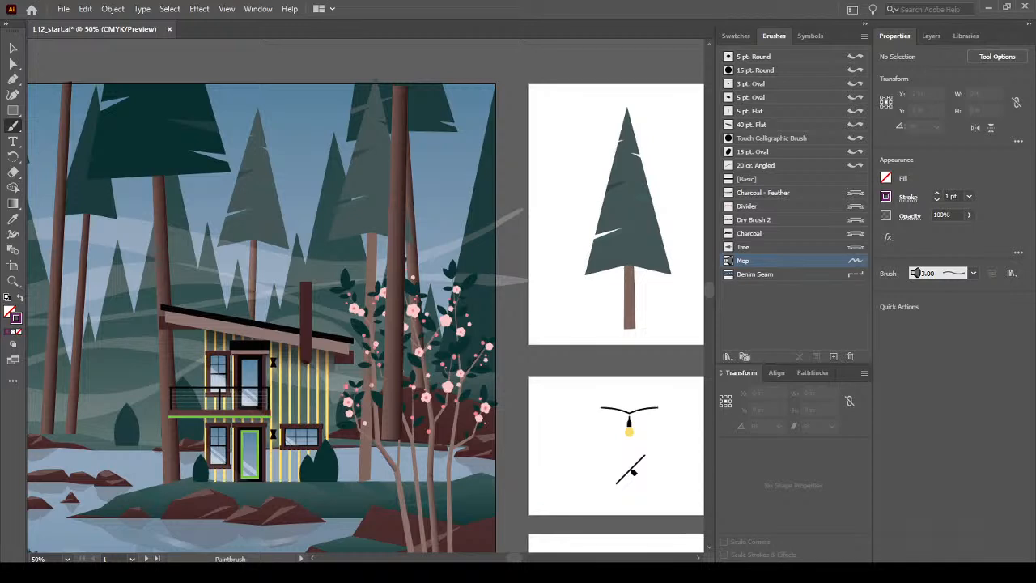
pyautogui.click(891, 199)
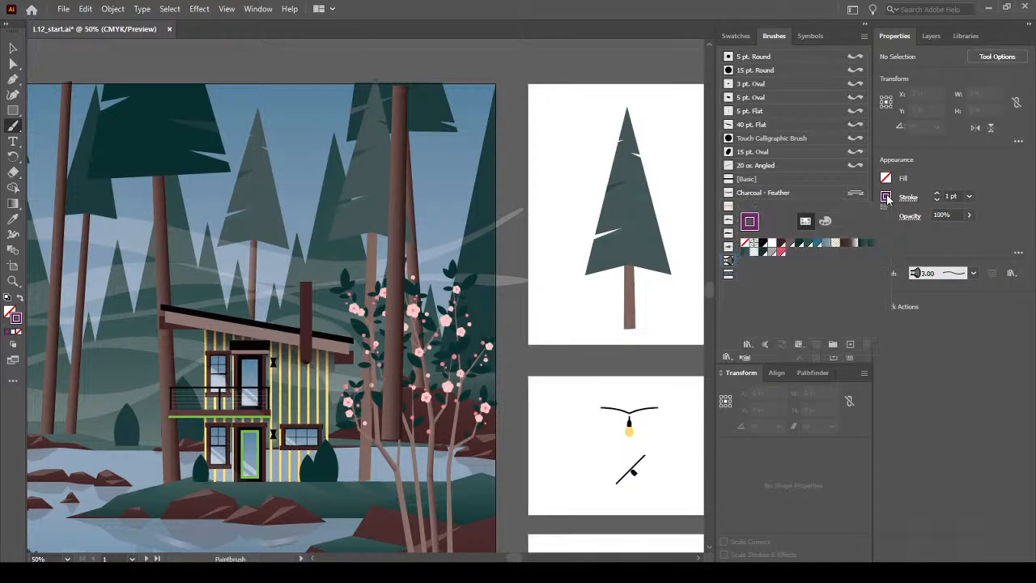
pyautogui.click(773, 244)
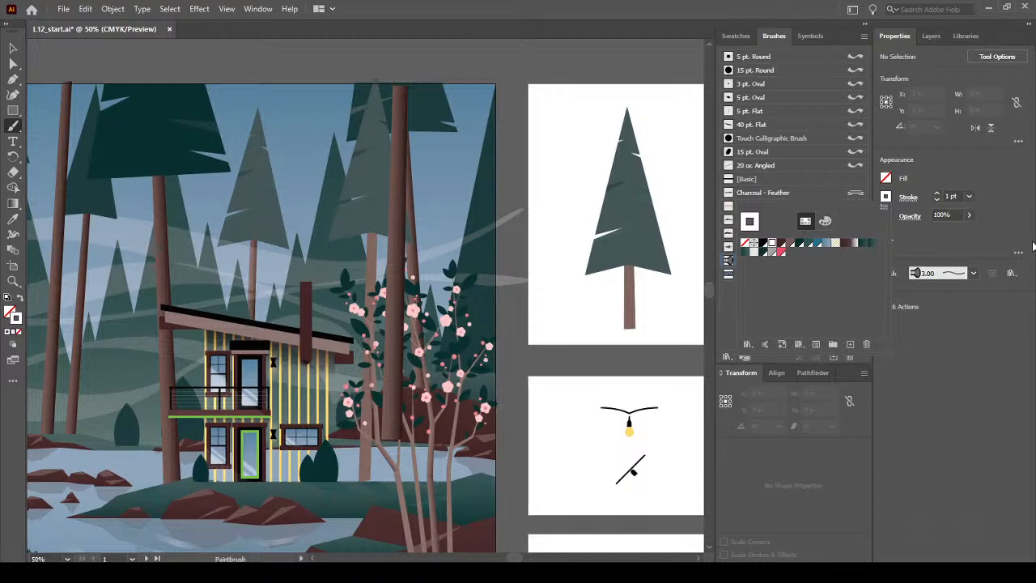
pyautogui.click(939, 195)
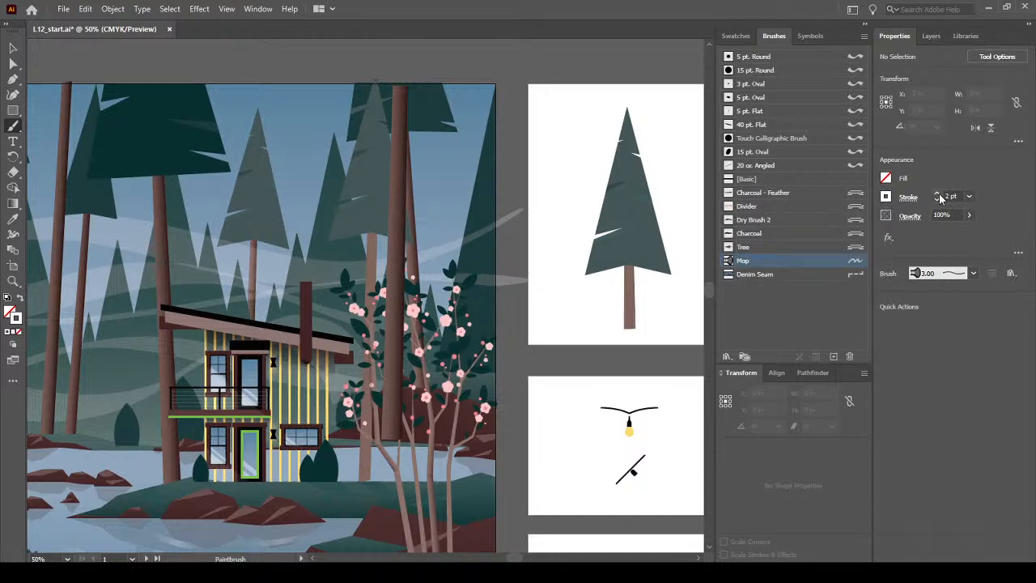
pyautogui.click(937, 194)
pyautogui.moveTo(311, 278)
pyautogui.mouseDown()
pyautogui.moveTo(321, 240)
pyautogui.moveTo(293, 203)
pyautogui.moveTo(293, 183)
pyautogui.moveTo(323, 149)
pyautogui.moveTo(324, 109)
pyautogui.mouseUp()
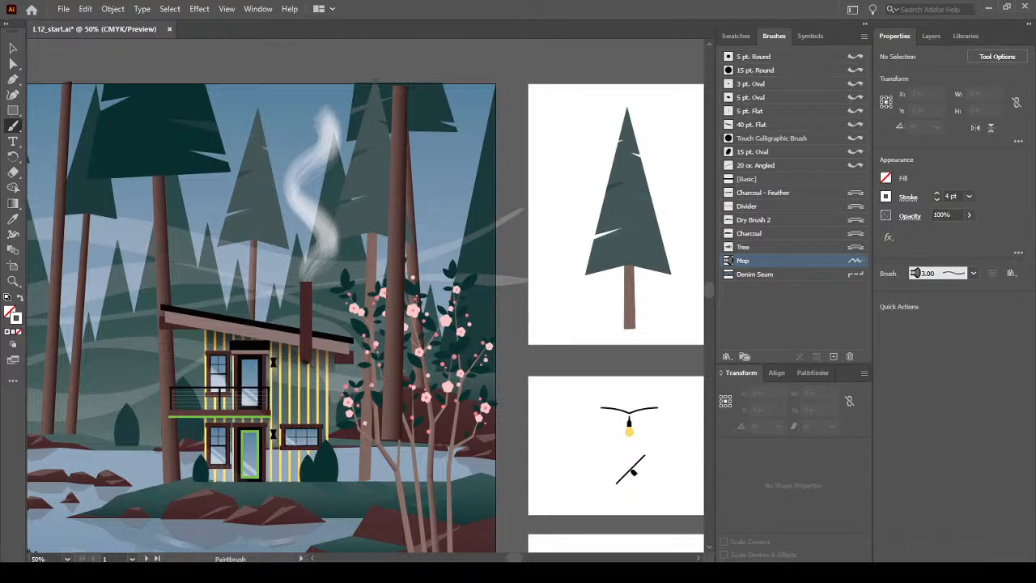
# Inspect the smoke's path in Outline view, paint a second smoke stroke down to the chimney, and return to GPU Preview
pyautogui.click(224, 11)
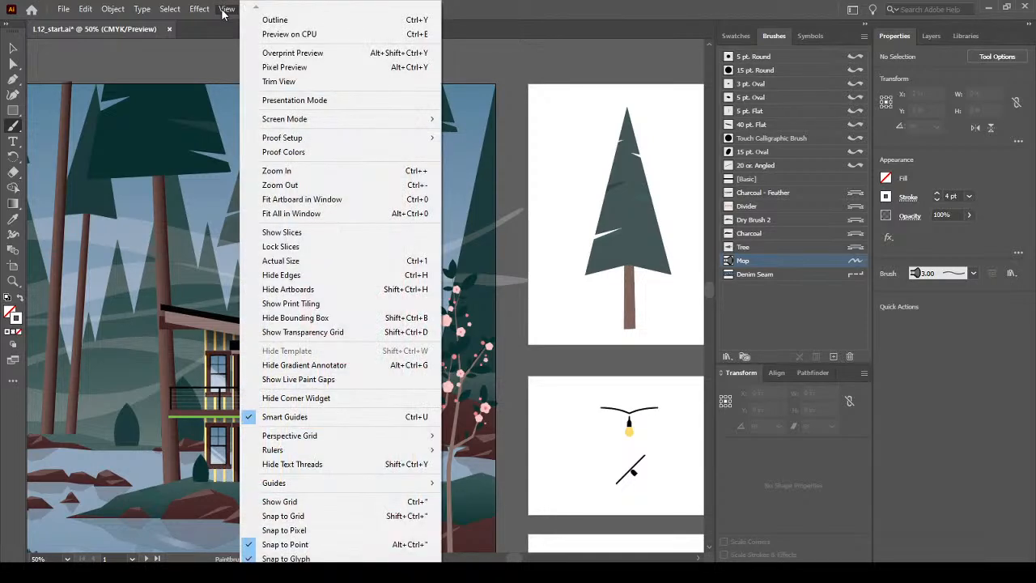
pyautogui.click(275, 21)
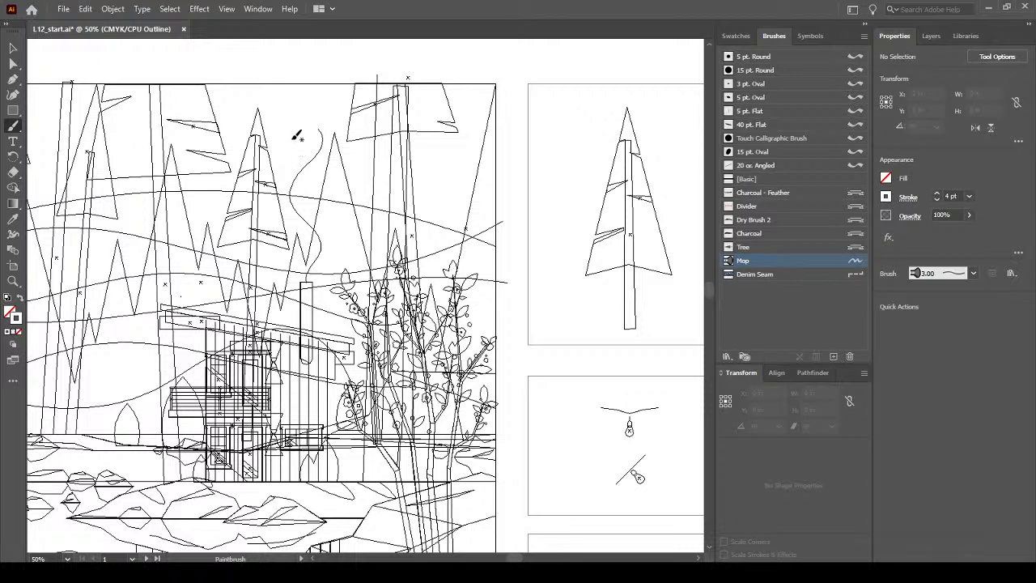
pyautogui.moveTo(314, 182)
pyautogui.mouseDown()
pyautogui.moveTo(324, 222)
pyautogui.moveTo(305, 254)
pyautogui.moveTo(308, 272)
pyautogui.mouseUp()
pyautogui.click(228, 9)
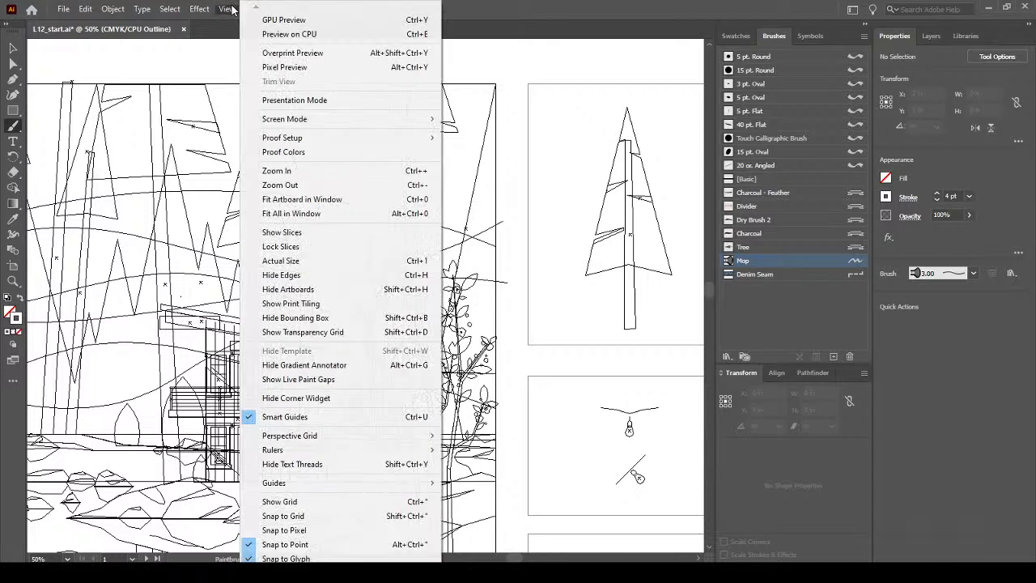
pyautogui.click(283, 20)
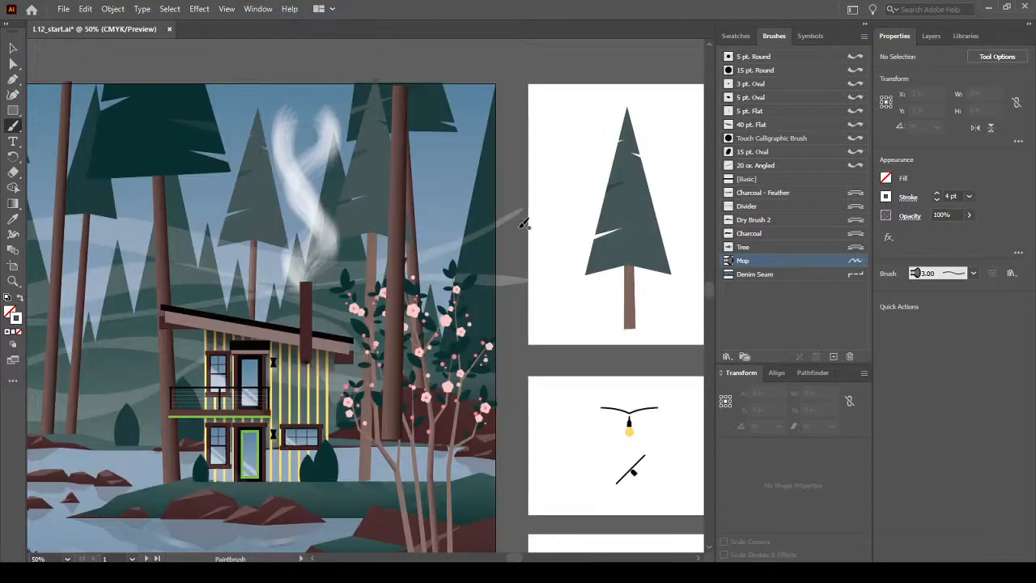
# Undo the second smoke stroke and repaint it from the sky down to the chimney top, undoing the unwanted attempts
pyautogui.hotkey('ctrl', 'z')
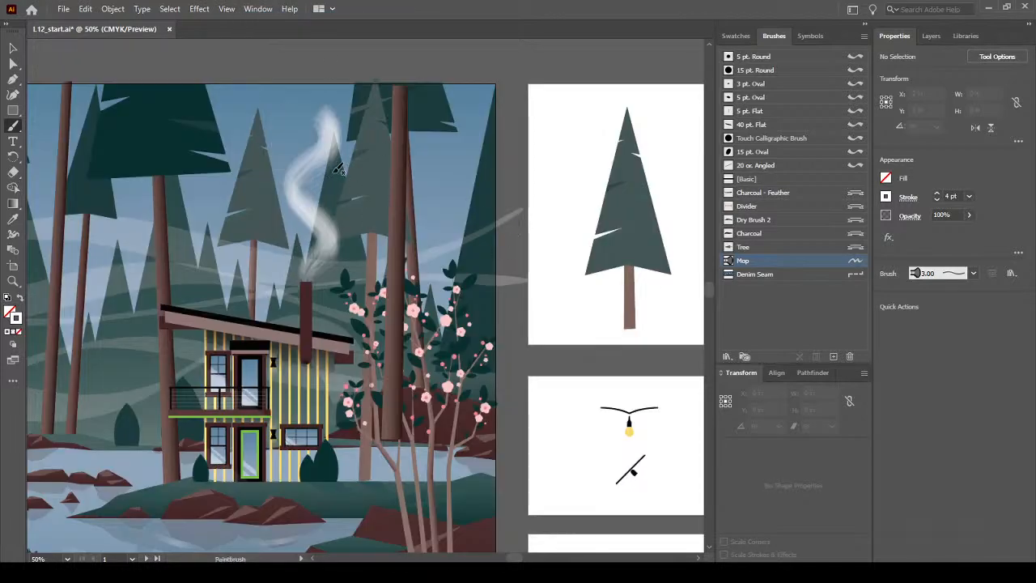
pyautogui.moveTo(300, 101)
pyautogui.mouseDown()
pyautogui.moveTo(320, 198)
pyautogui.moveTo(306, 285)
pyautogui.mouseUp()
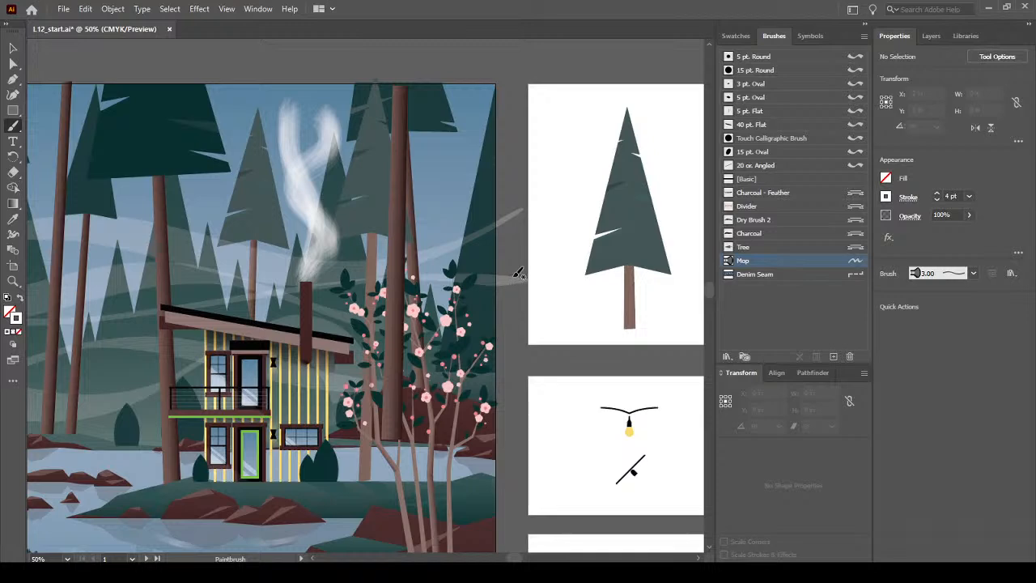
pyautogui.hotkey('ctrl', 'z')
pyautogui.moveTo(307, 100)
pyautogui.mouseDown()
pyautogui.moveTo(301, 150)
pyautogui.moveTo(326, 181)
pyautogui.moveTo(306, 295)
pyautogui.mouseUp()
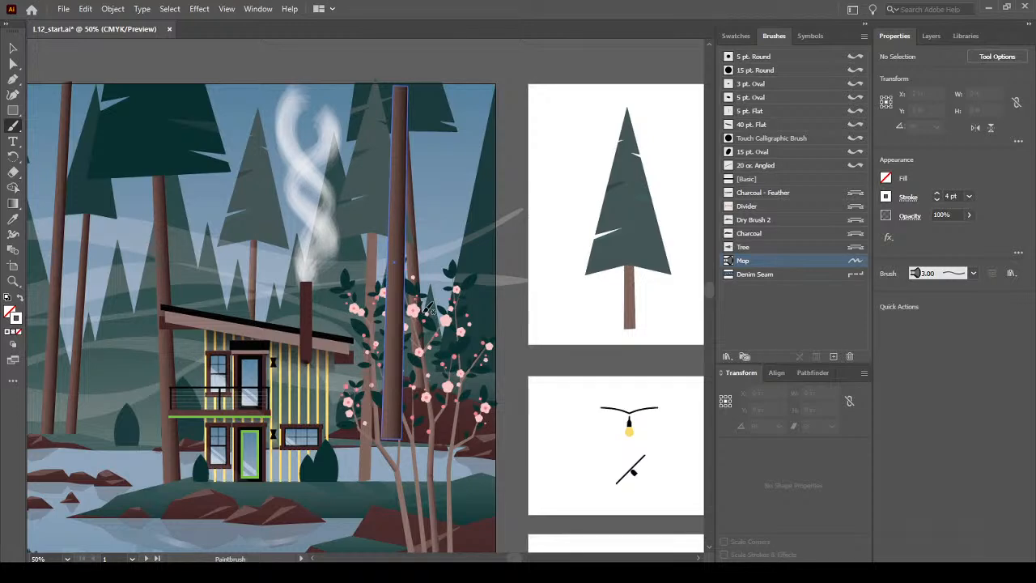
pyautogui.hotkey('ctrl', 'z')
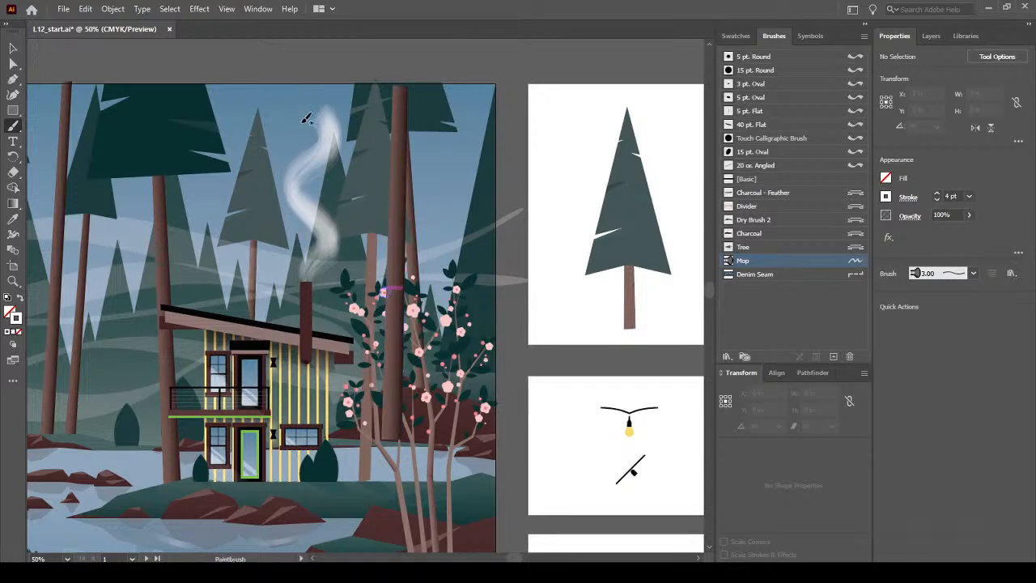
pyautogui.moveTo(318, 98)
pyautogui.mouseDown()
pyautogui.moveTo(303, 159)
pyautogui.moveTo(319, 240)
pyautogui.moveTo(306, 293)
pyautogui.mouseUp()
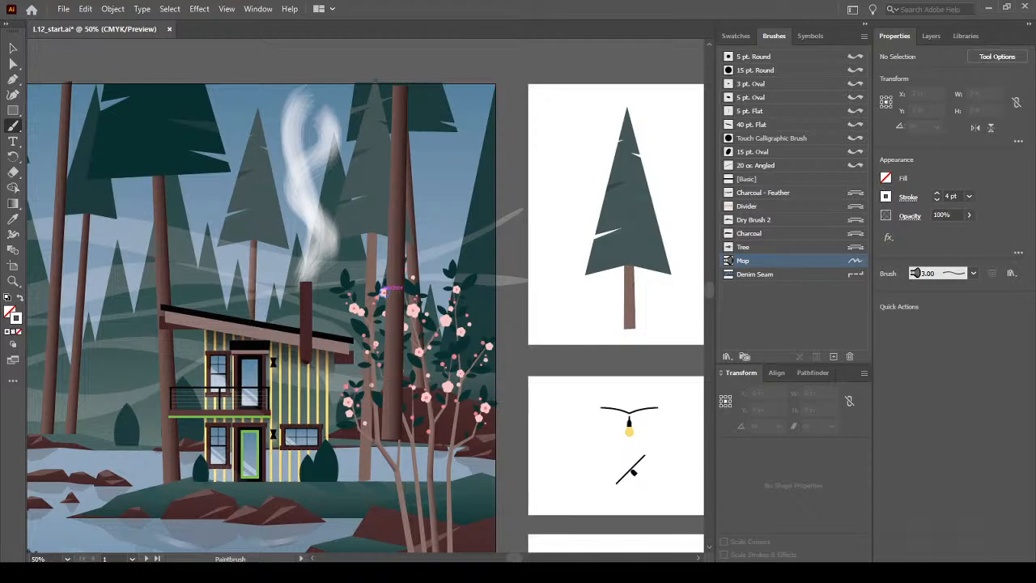
# Select both chimney smoke strokes, set their opacity to 50%, and deselect them
pyautogui.press('v')
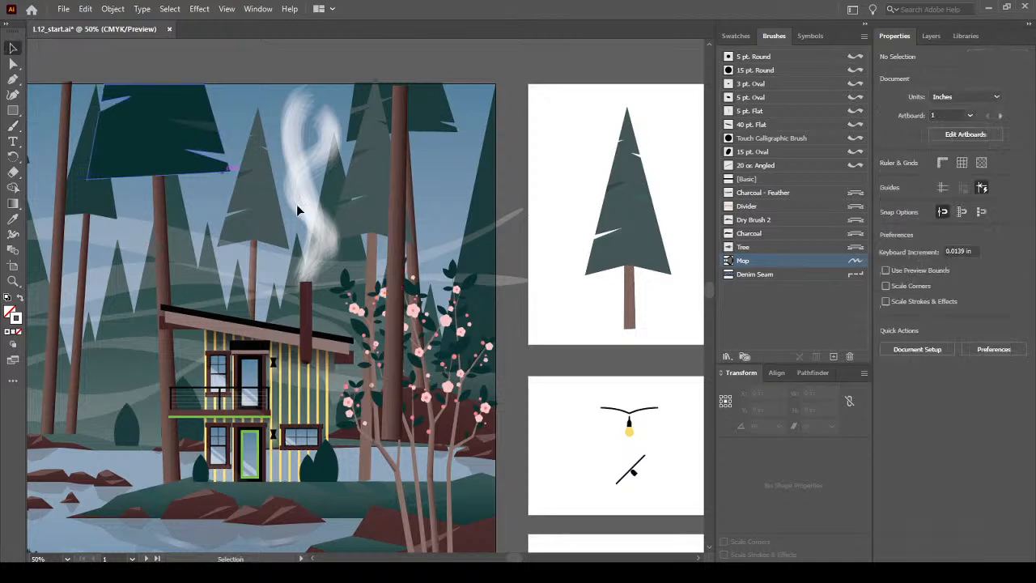
pyautogui.click(313, 214)
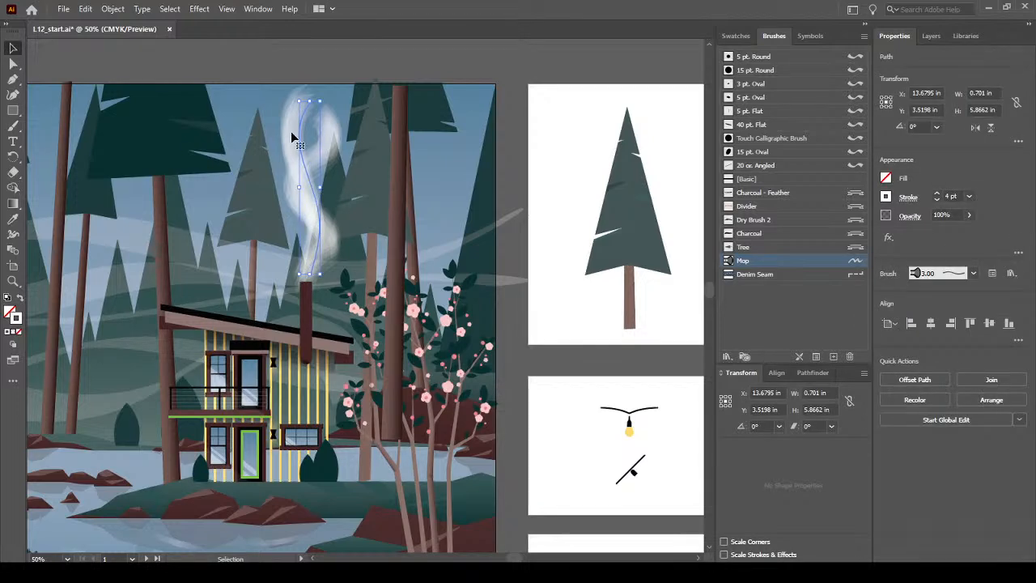
pyautogui.keyDown('shift'); pyautogui.click(336, 134); pyautogui.keyUp('shift')
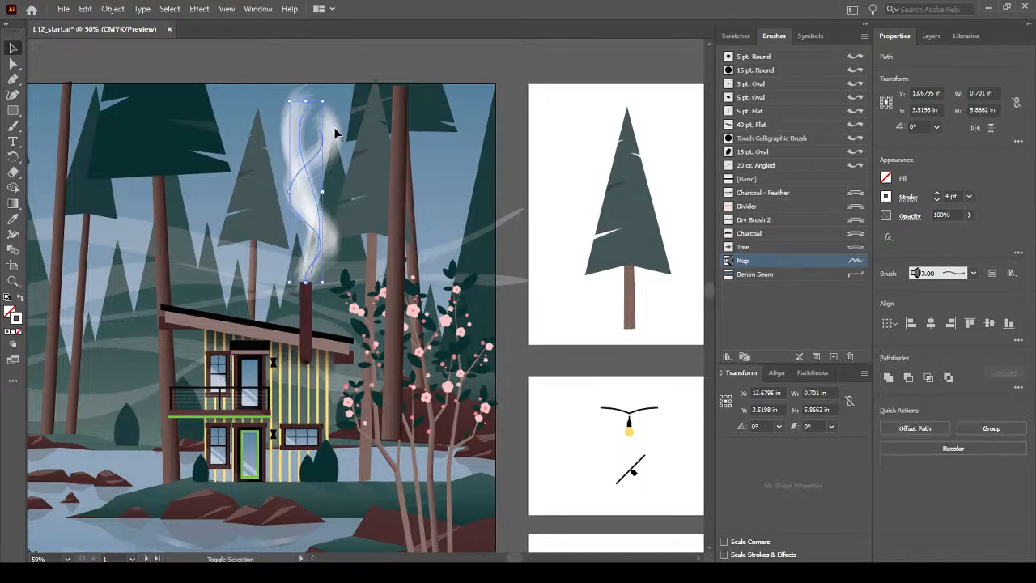
pyautogui.click(961, 216)
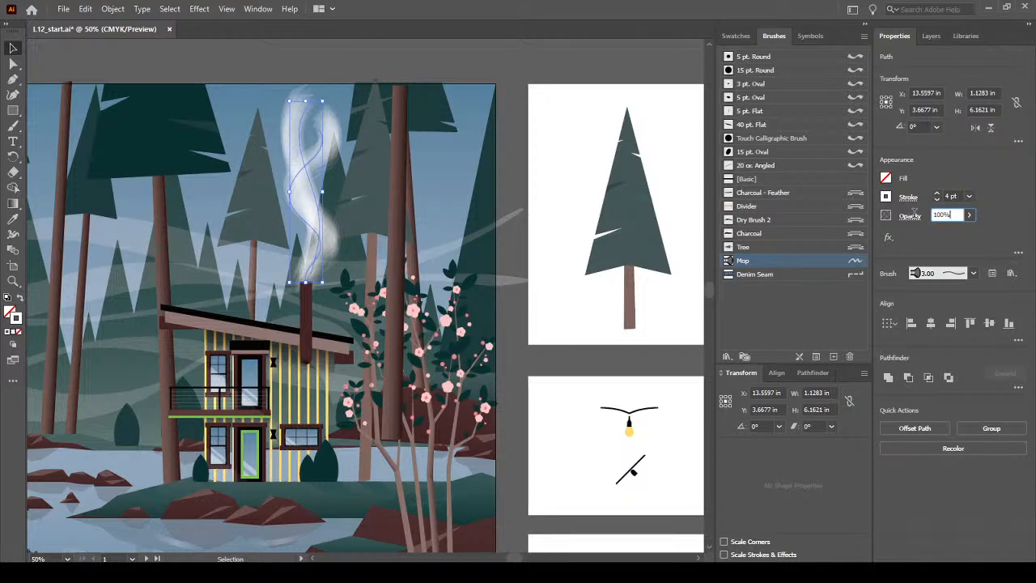
pyautogui.click(942, 214)
pyautogui.write('50')
pyautogui.press('Return')
pyautogui.click(541, 62)
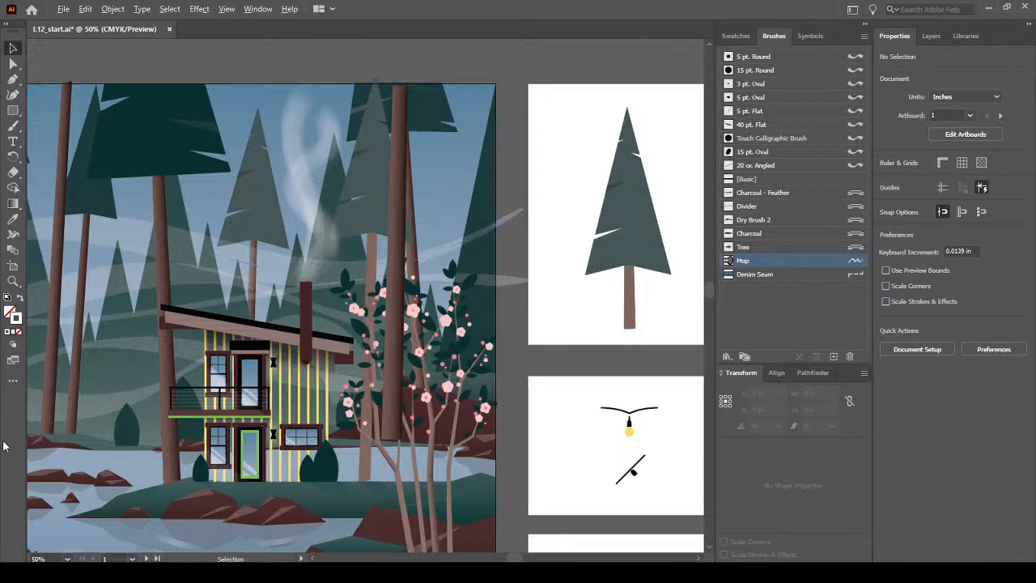
# Isolate the cabin group to edit its parts separately from the forest scene
pyautogui.scroll(2, 289, 437)
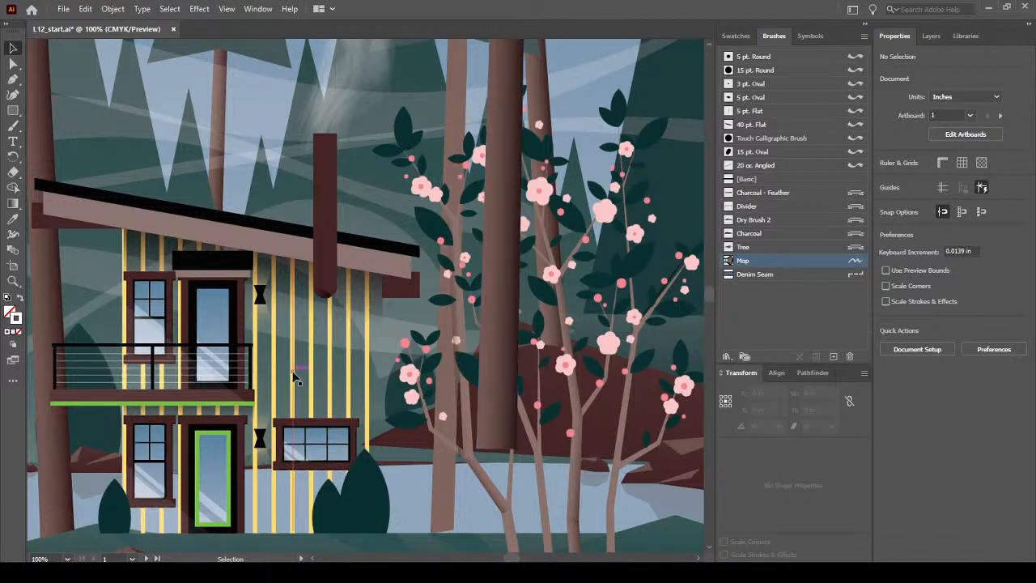
pyautogui.click(294, 374)
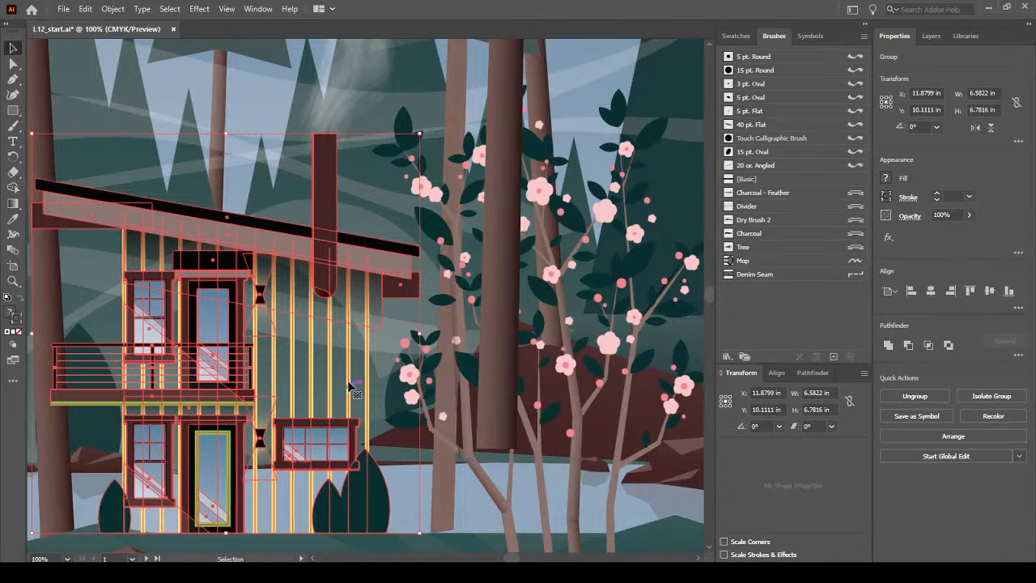
pyautogui.click(384, 387)
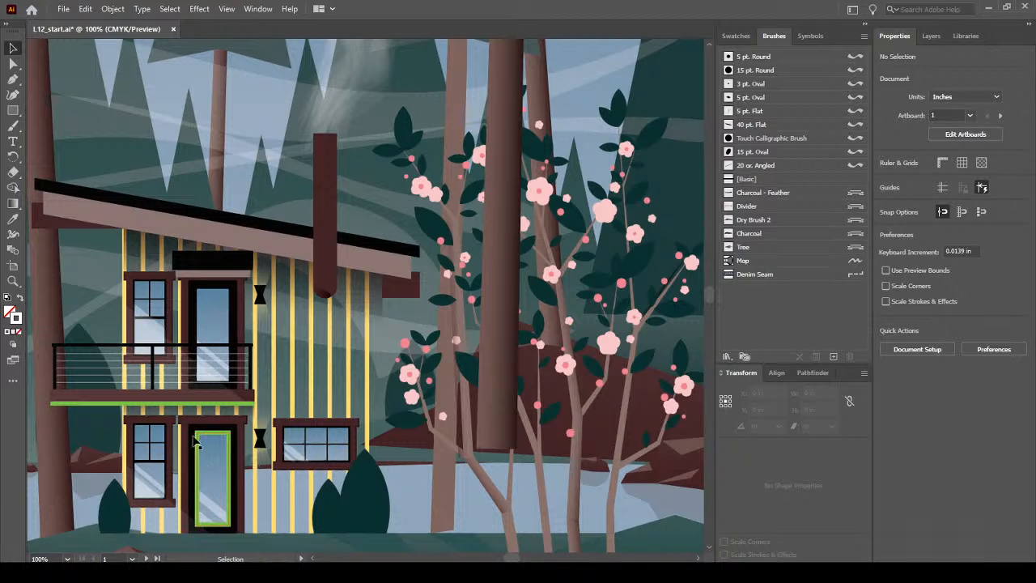
pyautogui.click(368, 394)
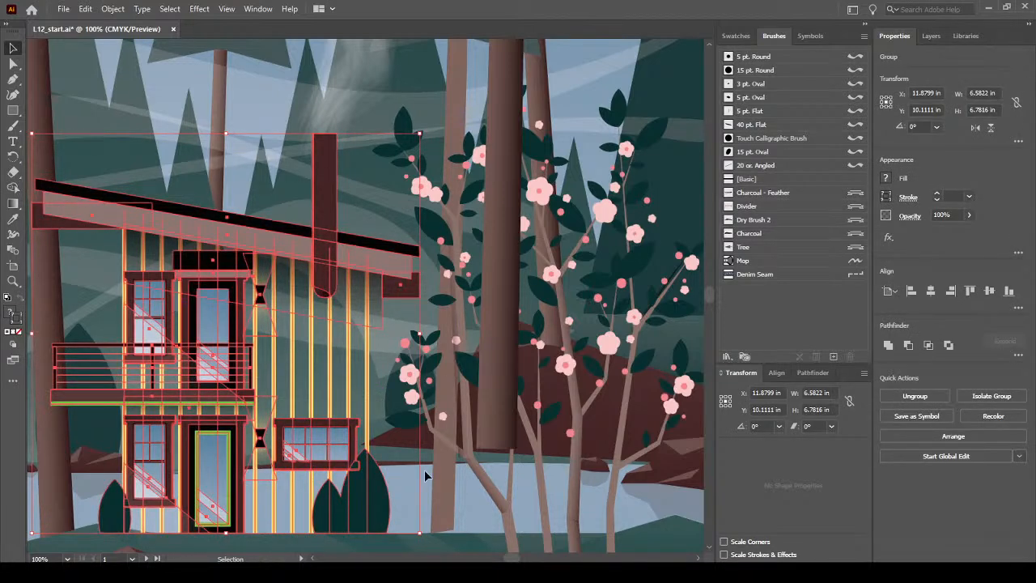
pyautogui.doubleClick(368, 402)
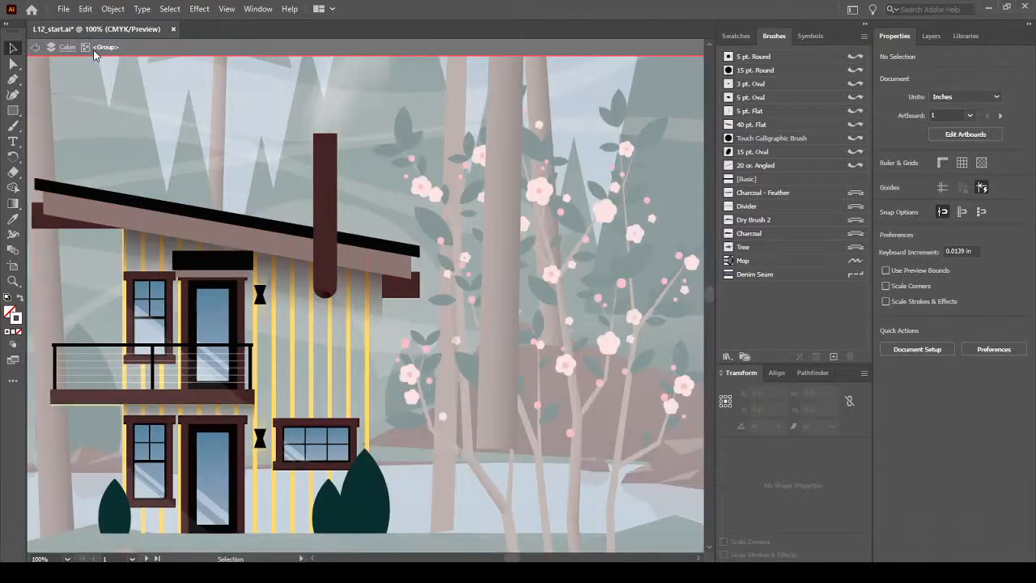
# Try moving the group of vertical yellow wall lines away from the cabin, and undo the move
pyautogui.click(366, 346)
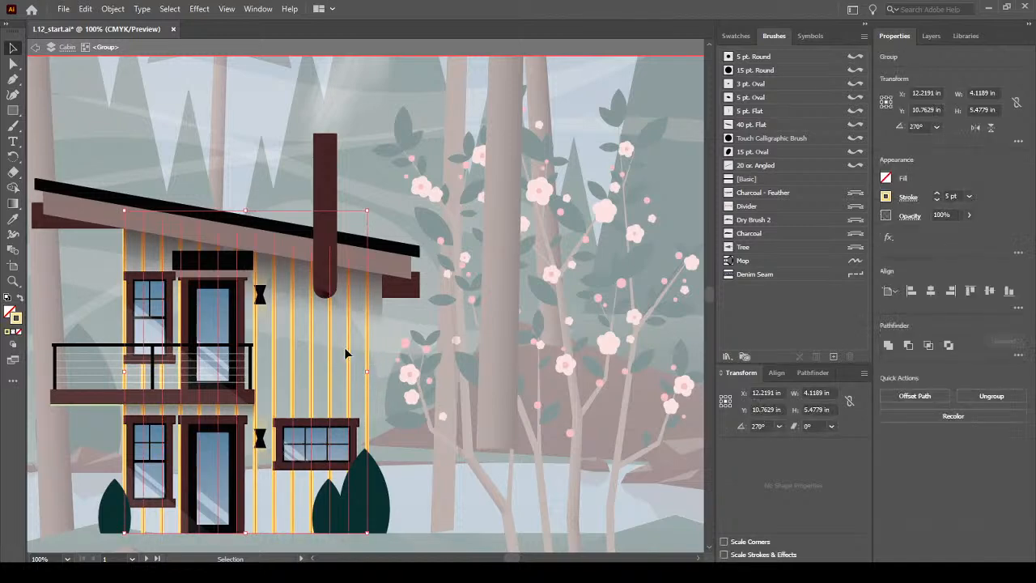
pyautogui.click(365, 368)
pyautogui.moveTo(350, 372); pyautogui.dragTo(498, 336)
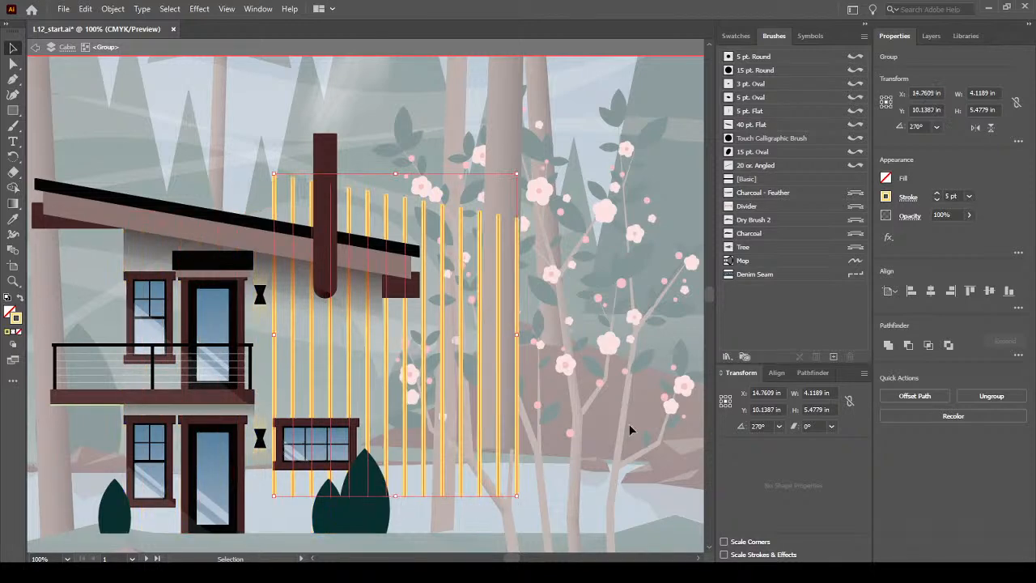
pyautogui.hotkey('ctrl', 'z')
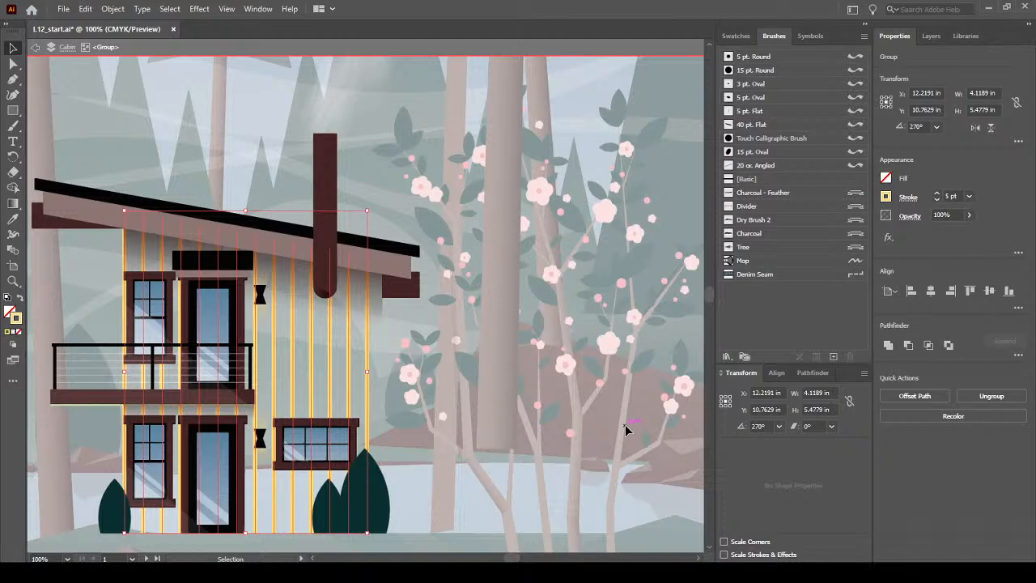
# Open the Borders_Frames brush library in list view, add its Mahogany brush to the document's brushes, and close the library
pyautogui.click(727, 357)
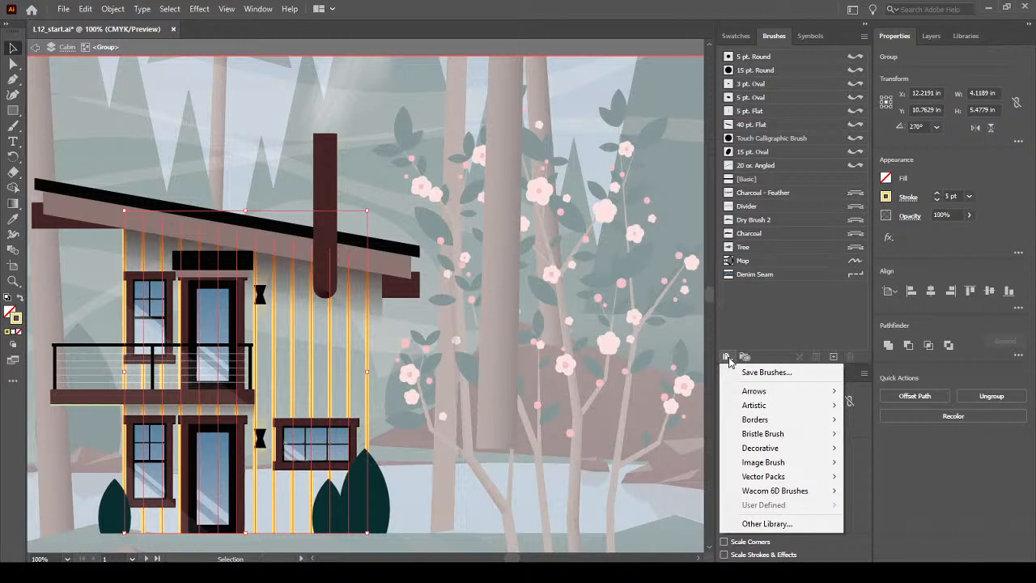
pyautogui.moveTo(800, 420)
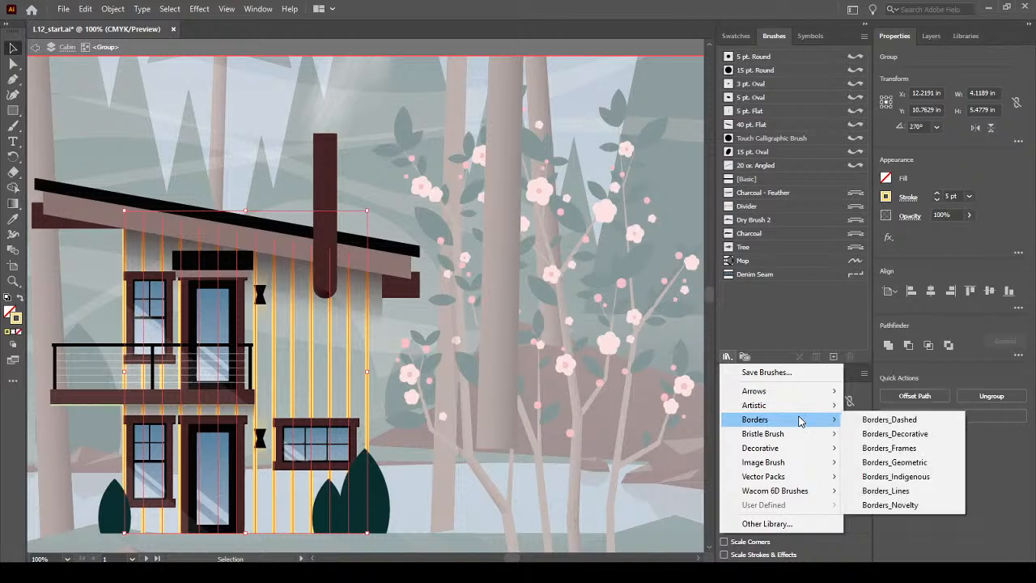
pyautogui.click(888, 447)
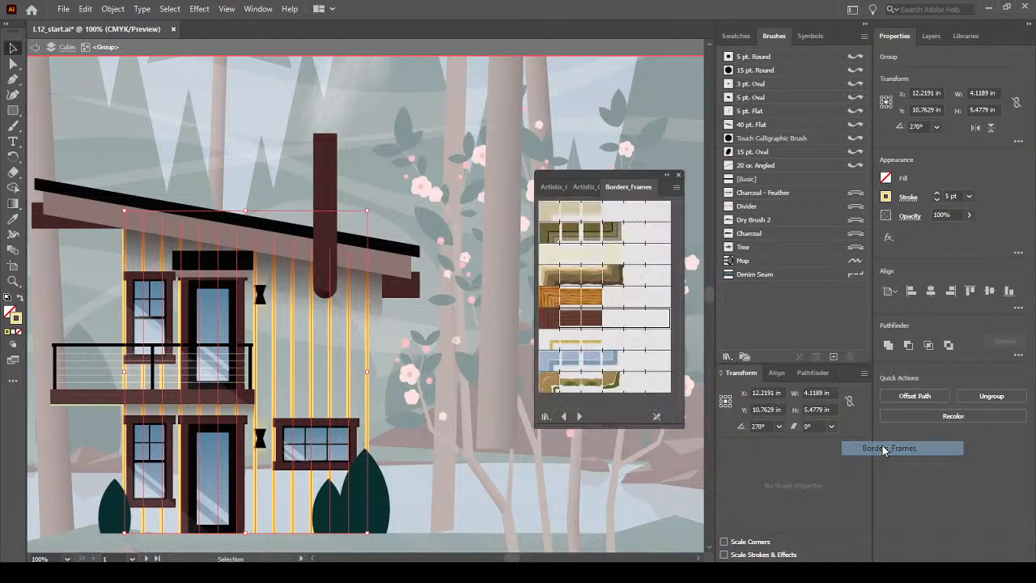
pyautogui.click(677, 187)
pyautogui.click(751, 248)
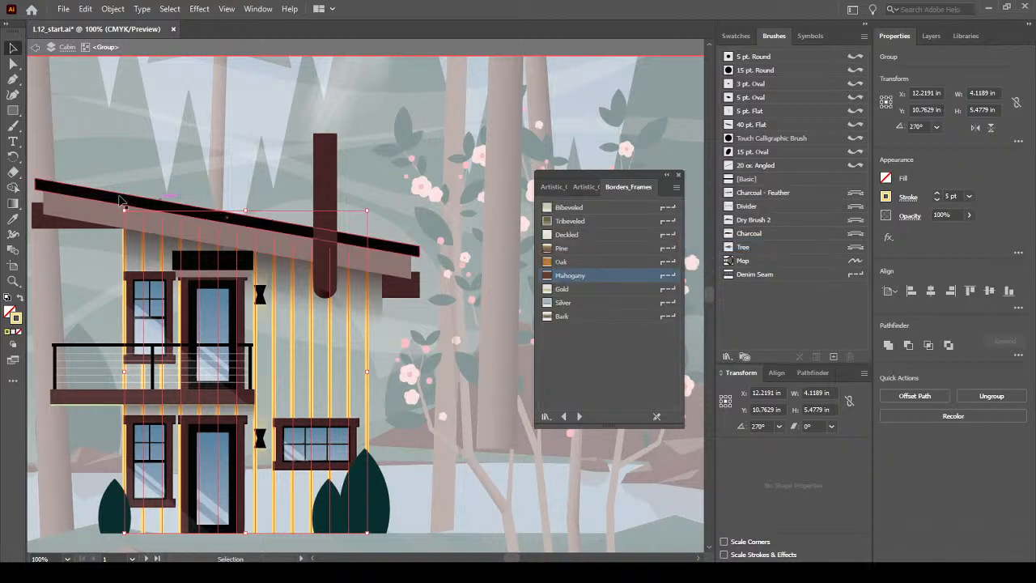
pyautogui.click(221, 166)
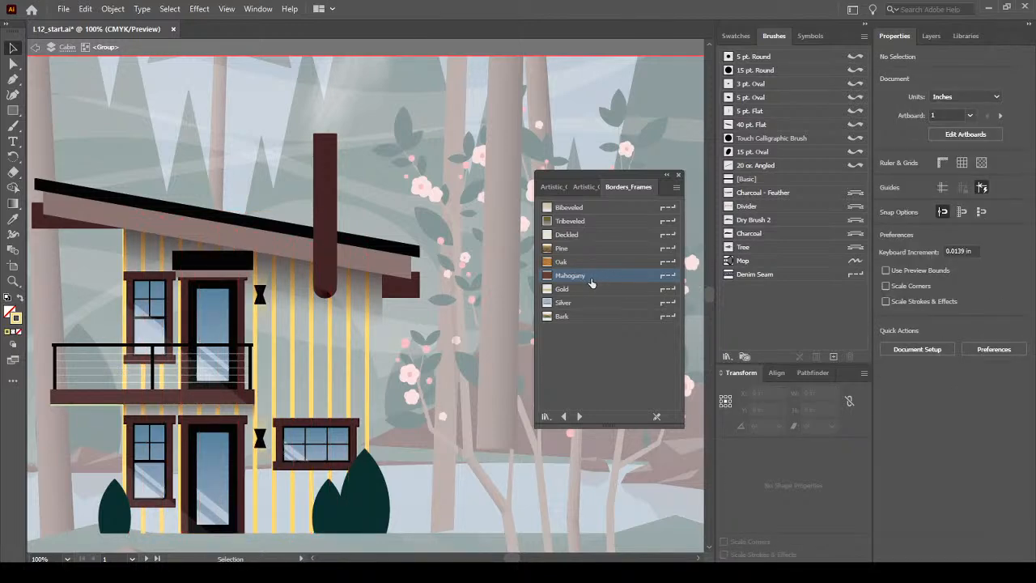
pyautogui.click(592, 282)
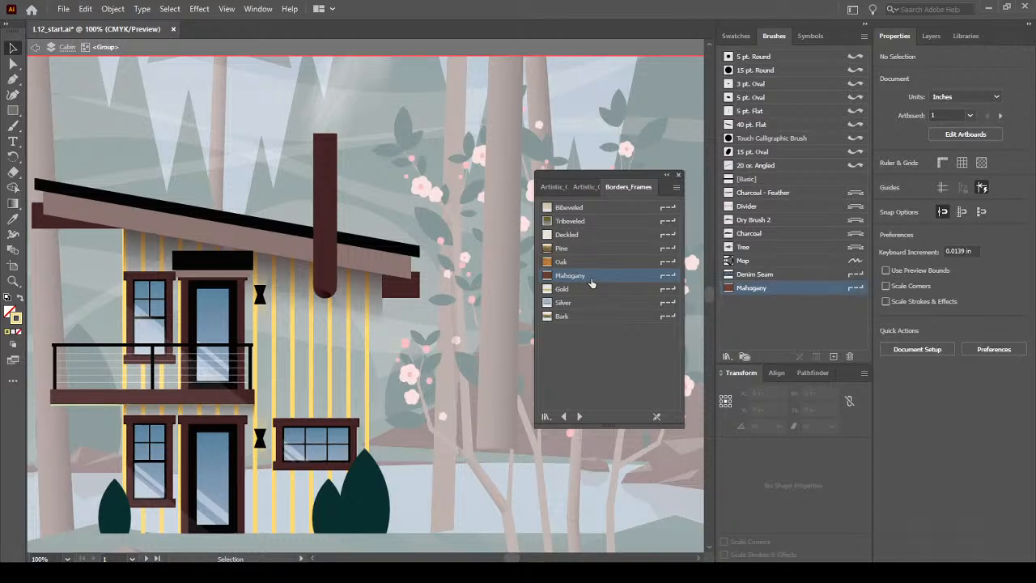
pyautogui.click(679, 175)
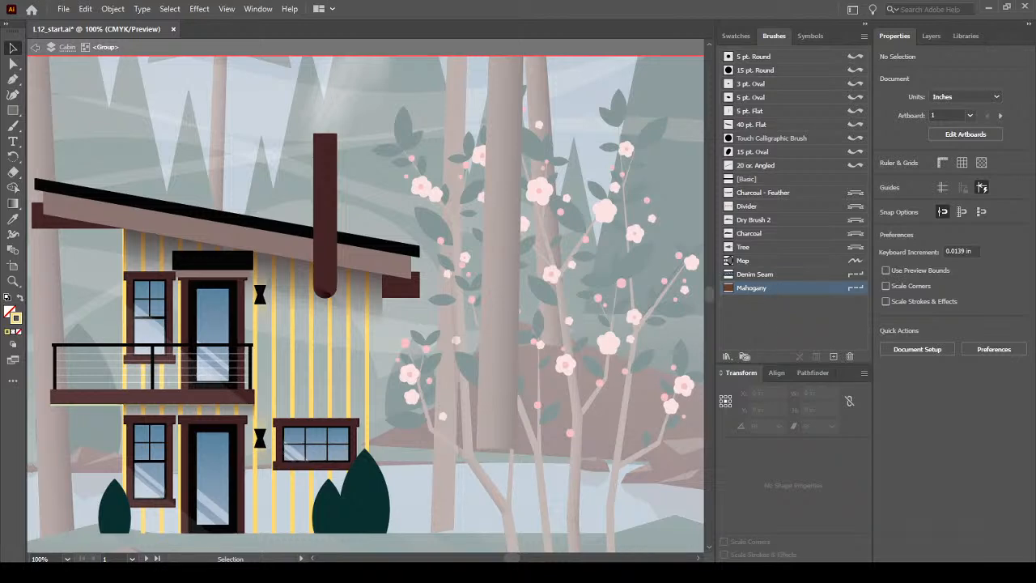
# Apply the Mahogany pattern brush to the vertical yellow wall lines, and view the brush's options without changing them
pyautogui.click(368, 350)
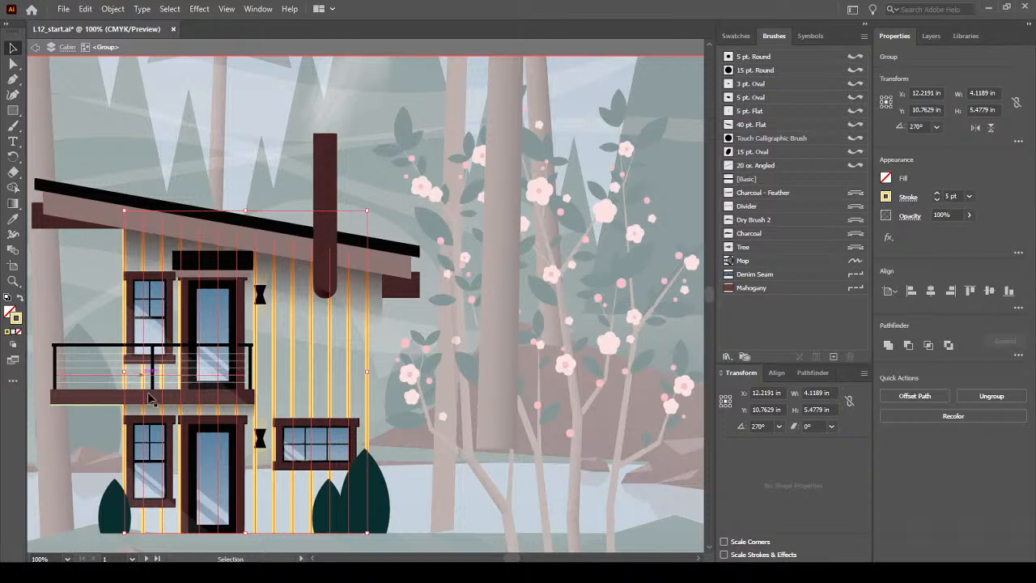
pyautogui.click(785, 288)
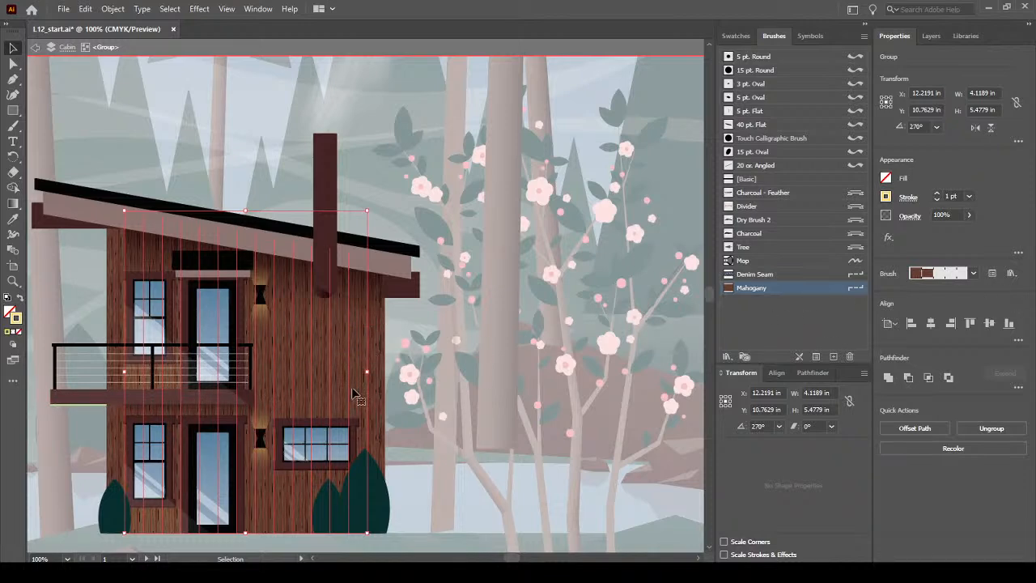
pyautogui.doubleClick(730, 289)
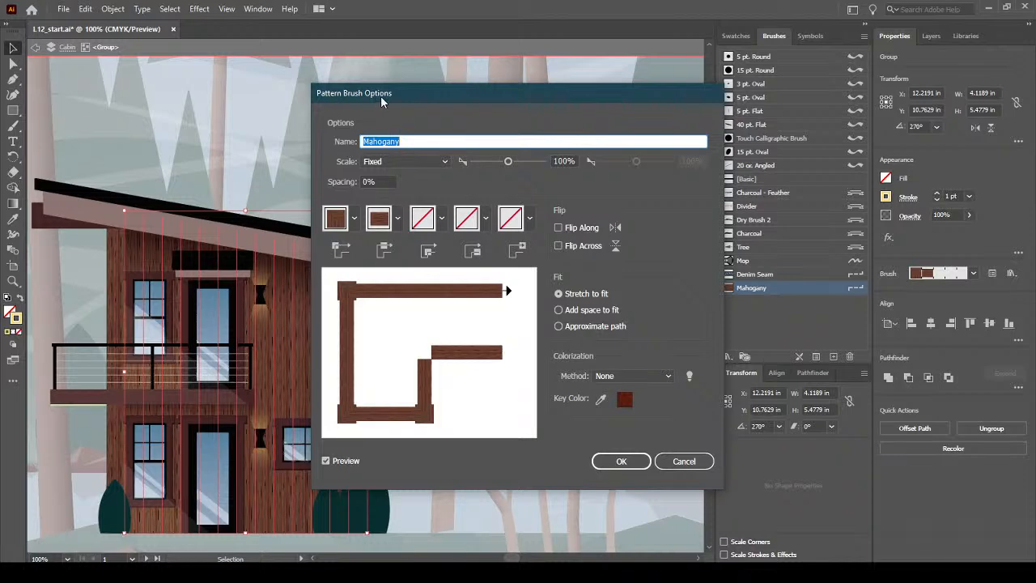
pyautogui.click(686, 459)
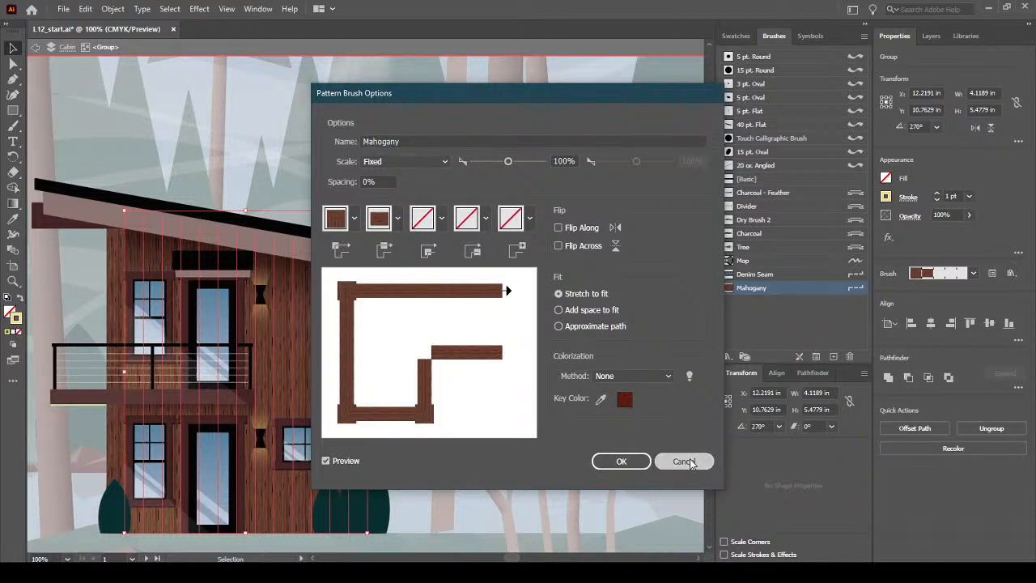
# Set the Mahogany stroke's scale to 70% in the stroke options for the selected wall lines only, and accept
pyautogui.click(993, 275)
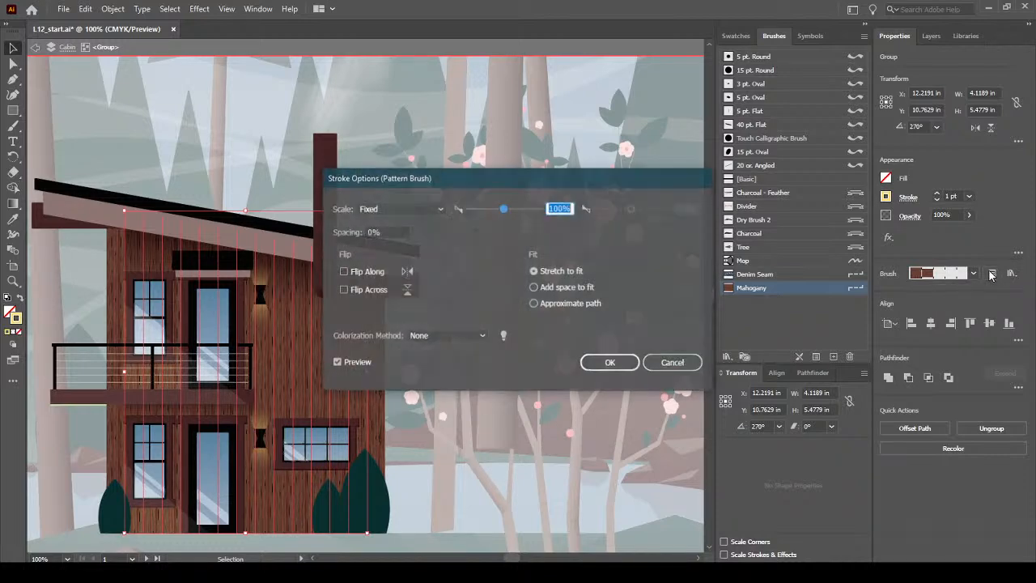
pyautogui.moveTo(433, 180); pyautogui.dragTo(536, 190)
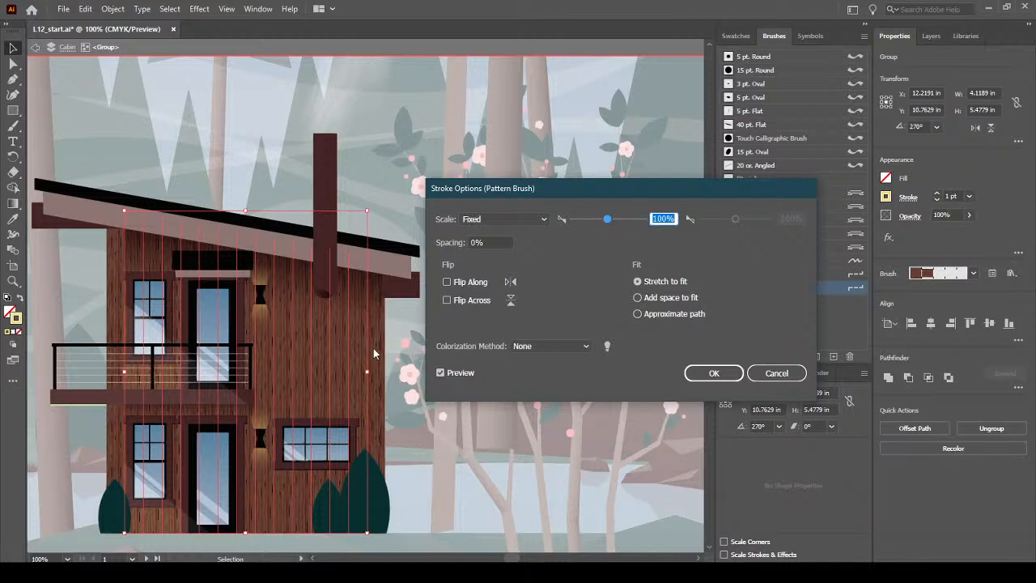
pyautogui.moveTo(607, 219); pyautogui.dragTo(579, 220)
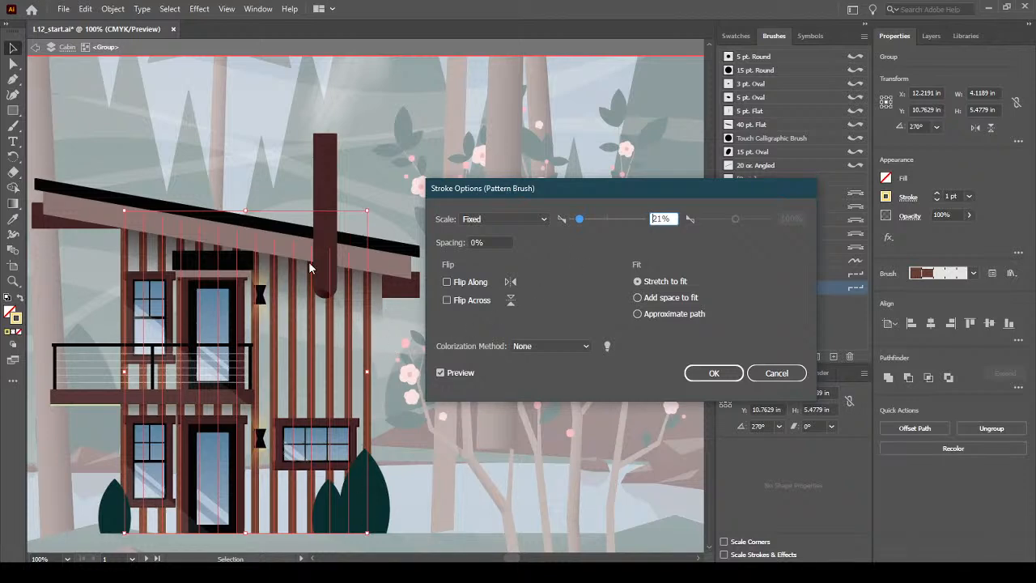
pyautogui.doubleClick(671, 220)
pyautogui.write('70')
pyautogui.click(497, 242)
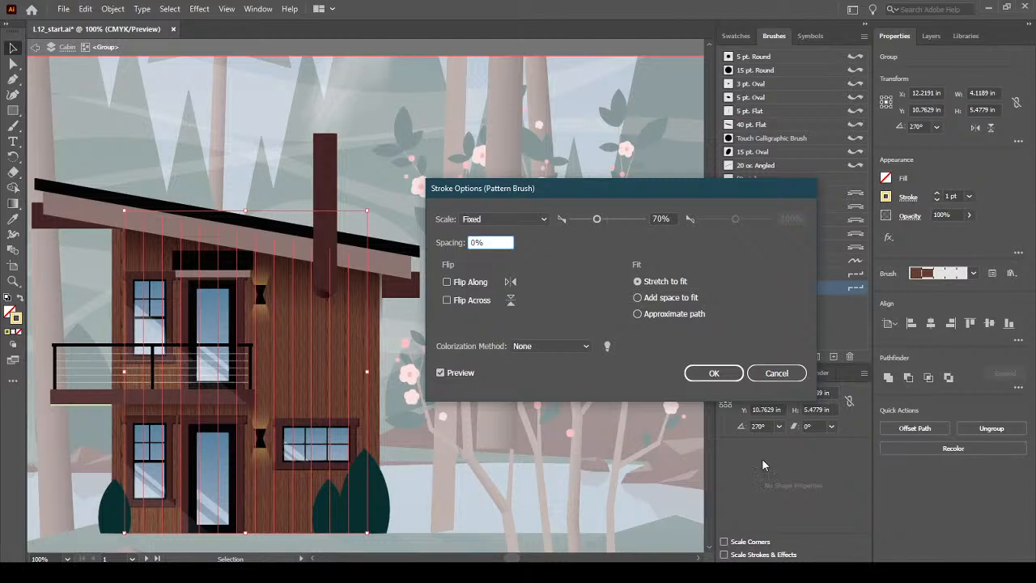
pyautogui.click(714, 372)
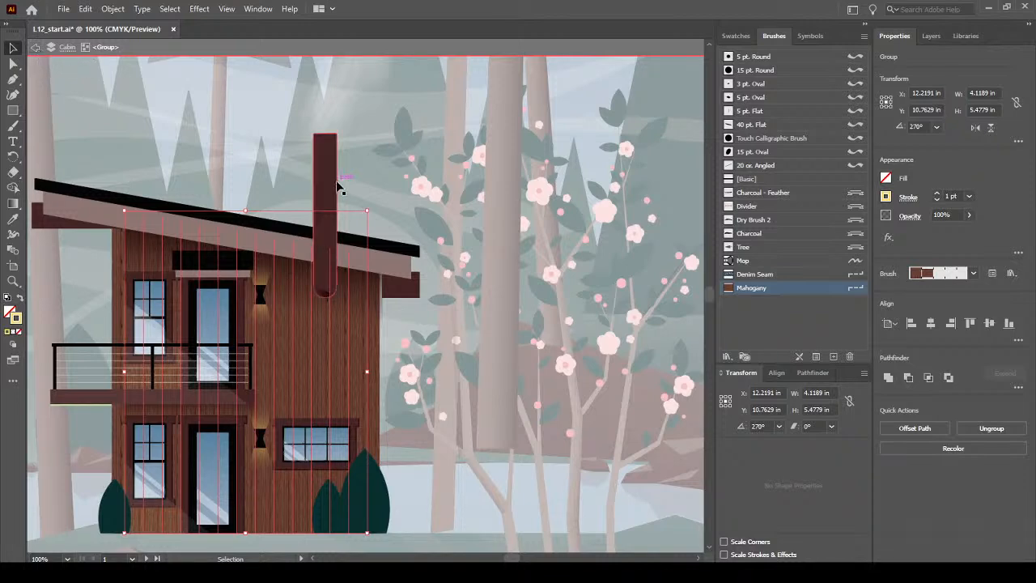
# Exit isolation mode on the cabin and deselect the wall lines to view the whole forest scene
pyautogui.press('Escape')
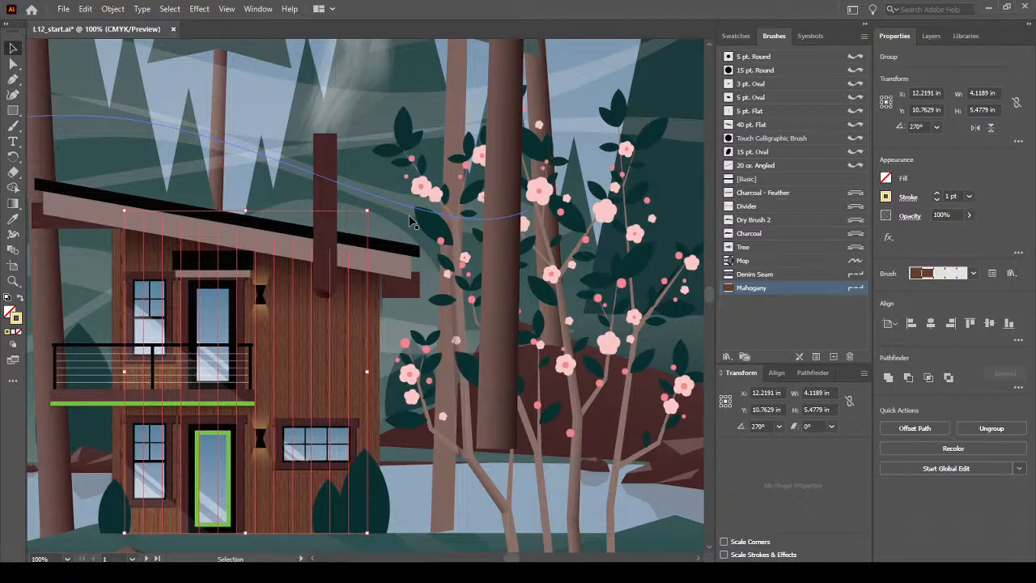
pyautogui.scroll(-4, 411, 220)
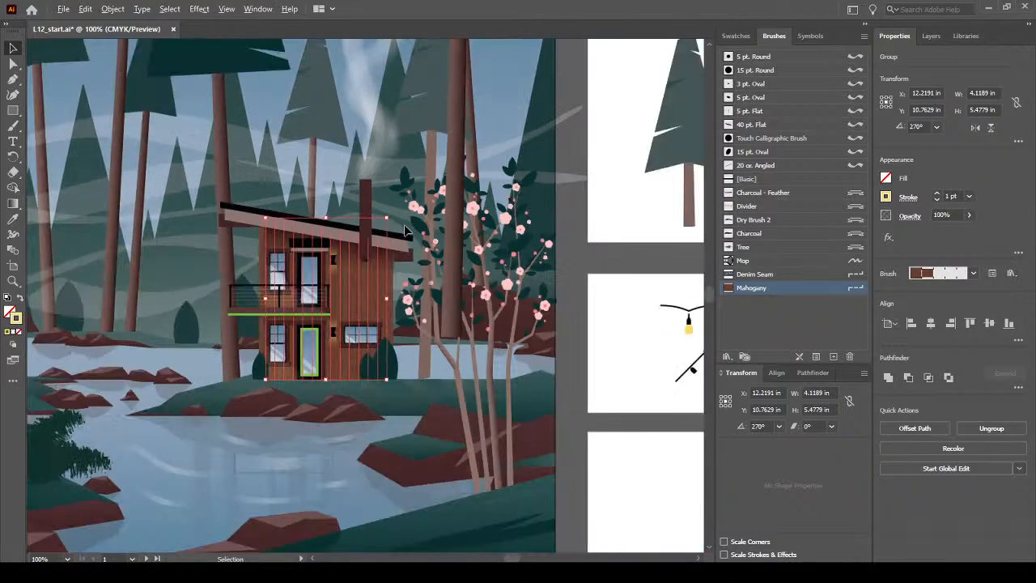
pyautogui.scroll(2, 407, 232)
pyautogui.click(566, 291)
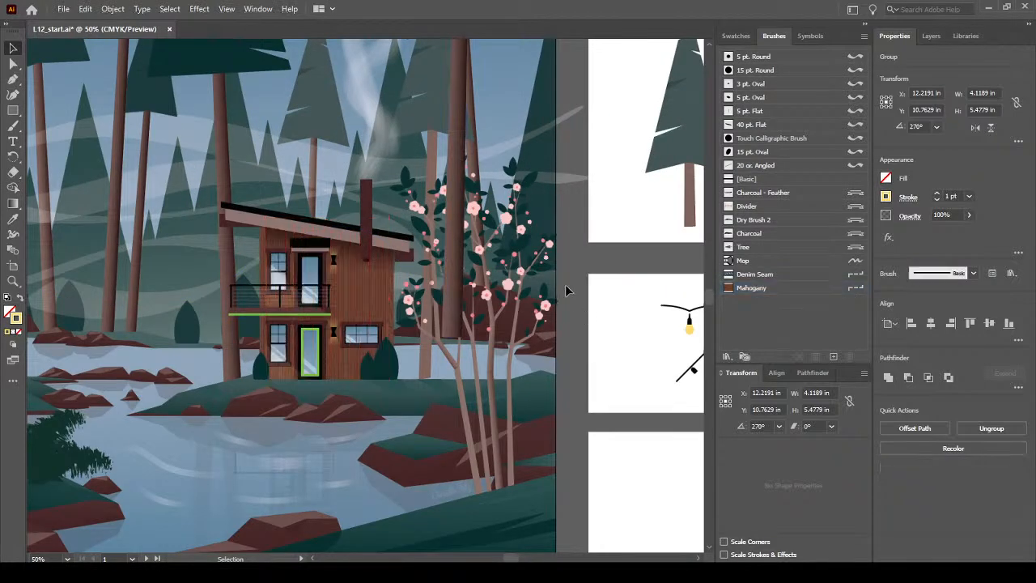
# Create a new pattern brush from the light bulb group on artboard 3 and name it Lights
pyautogui.click(146, 558)
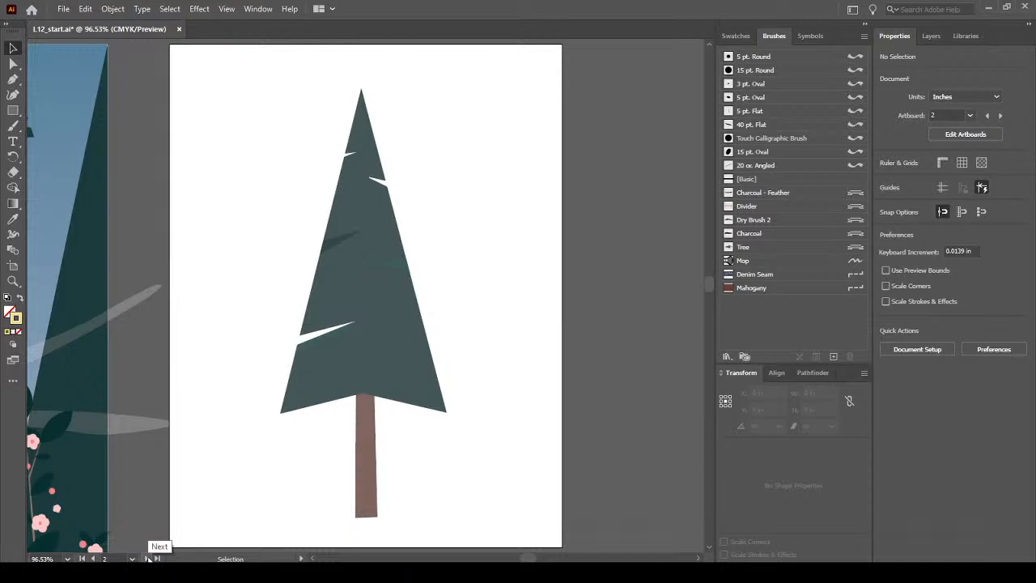
pyautogui.click(147, 559)
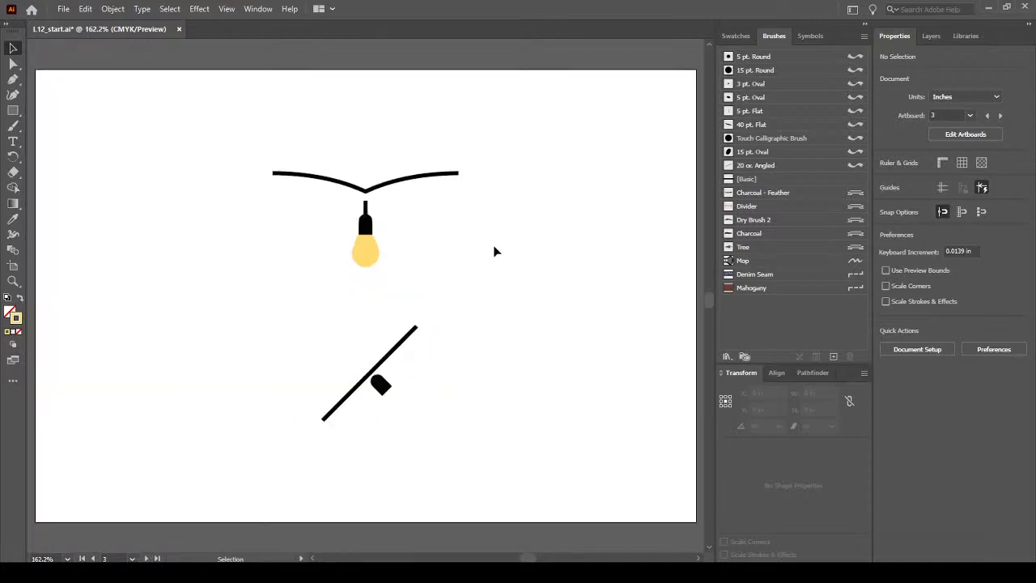
pyautogui.click(365, 223)
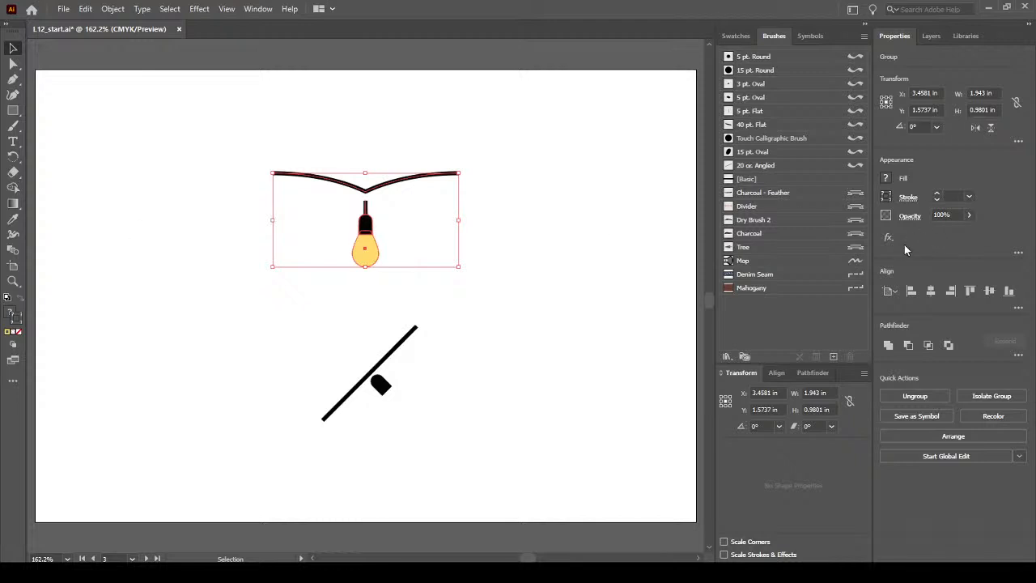
pyautogui.click(834, 356)
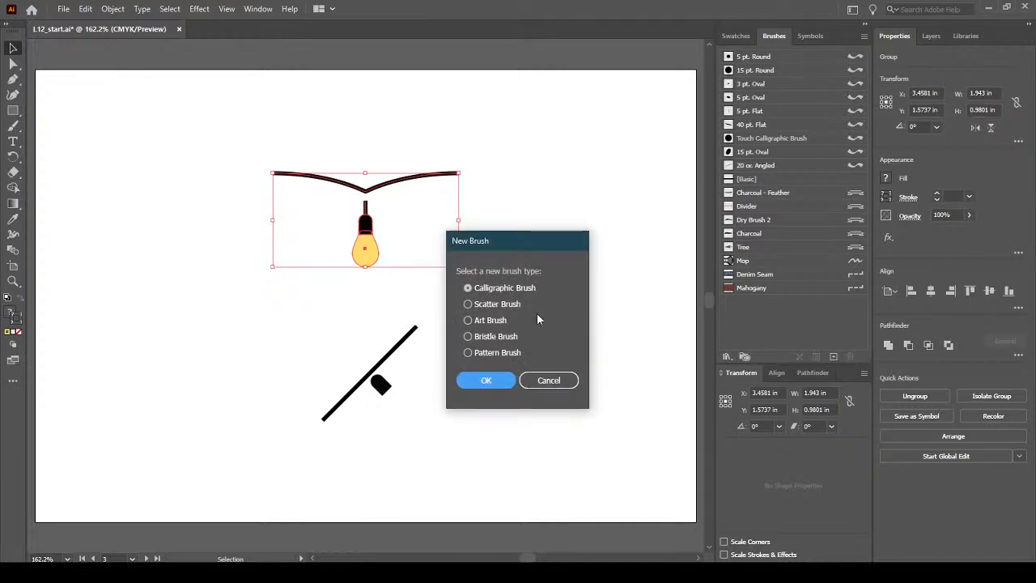
pyautogui.click(504, 352)
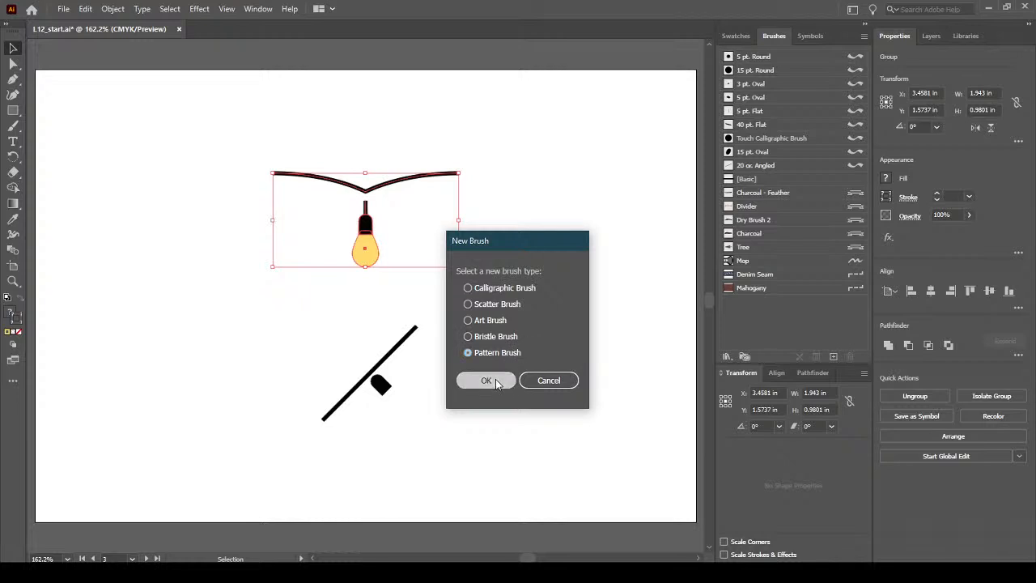
pyautogui.click(496, 380)
pyautogui.moveTo(516, 93); pyautogui.dragTo(431, 87)
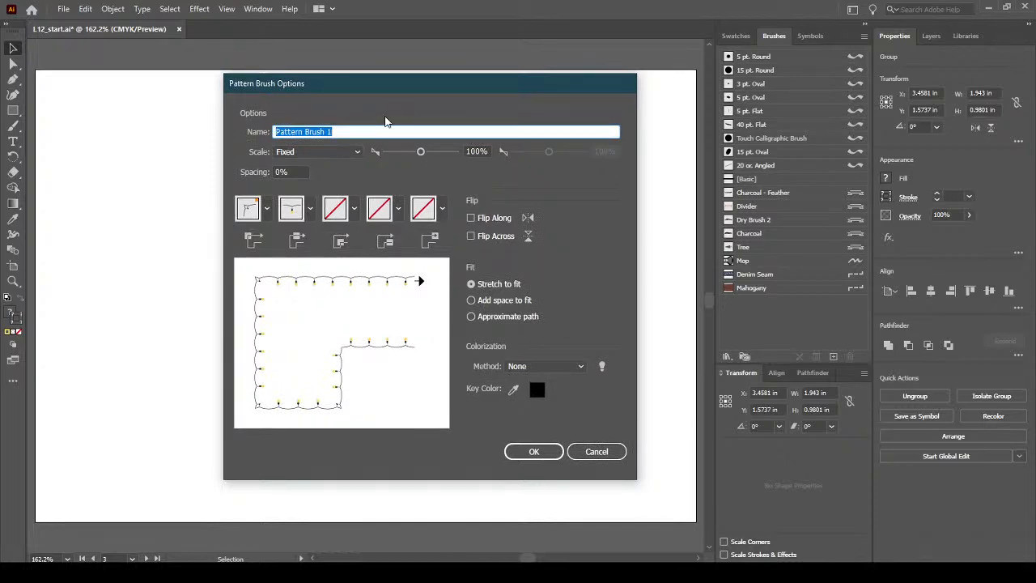
pyautogui.write('Lights')
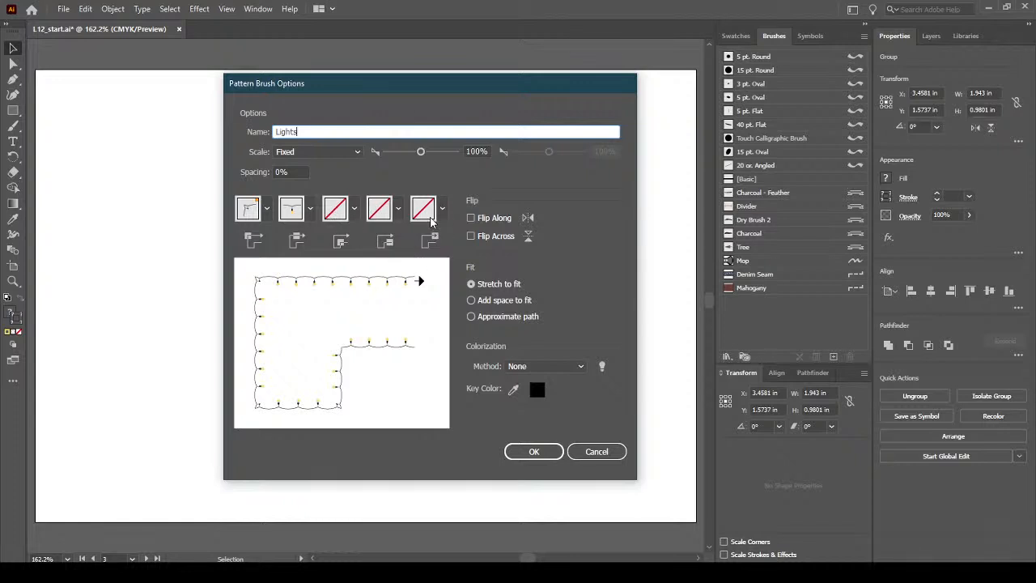
# Try None as the side tile of the Lights brush and restore the Original tile
pyautogui.click(354, 209)
pyautogui.click(373, 189)
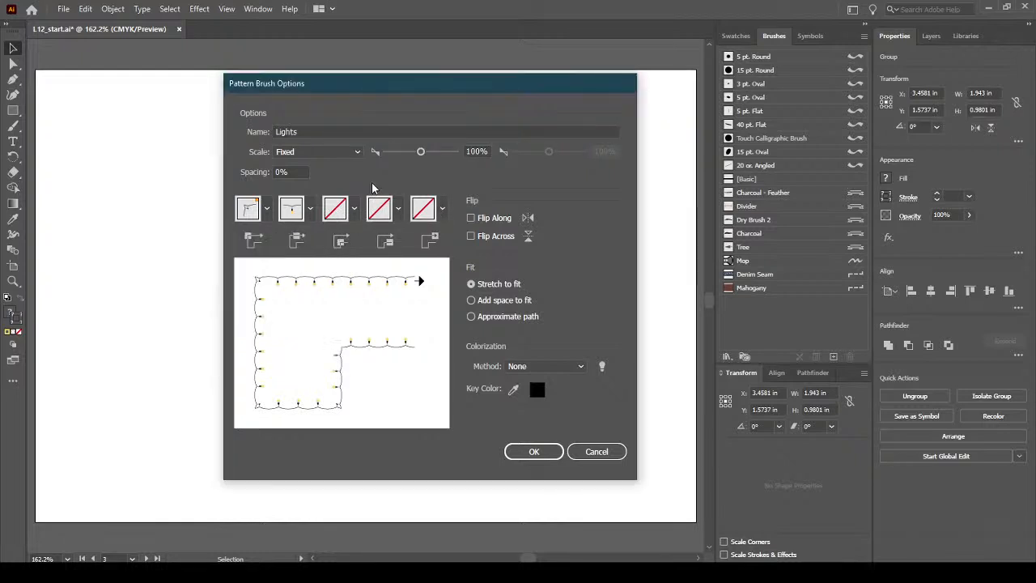
pyautogui.click(309, 212)
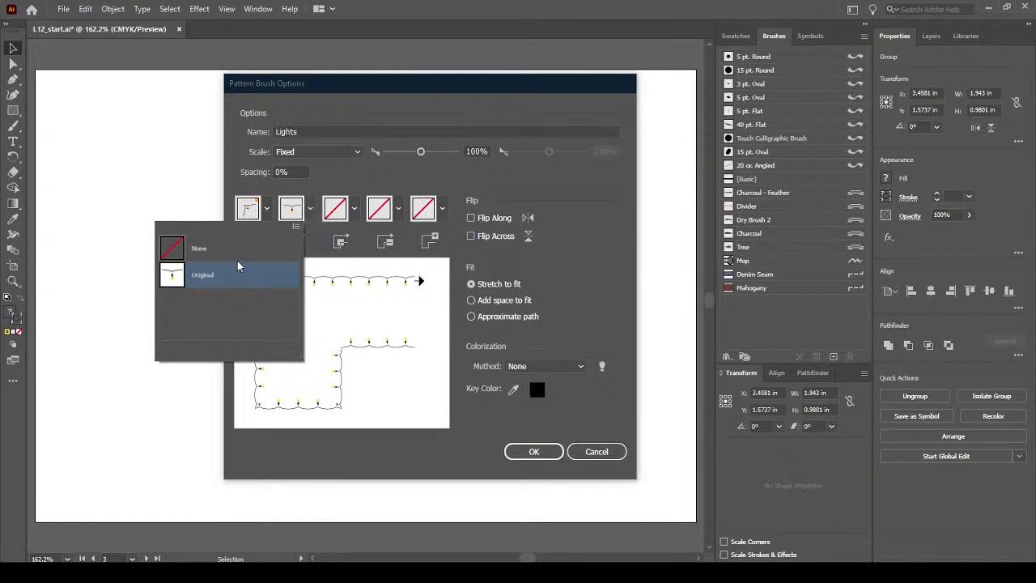
pyautogui.click(239, 250)
pyautogui.click(310, 210)
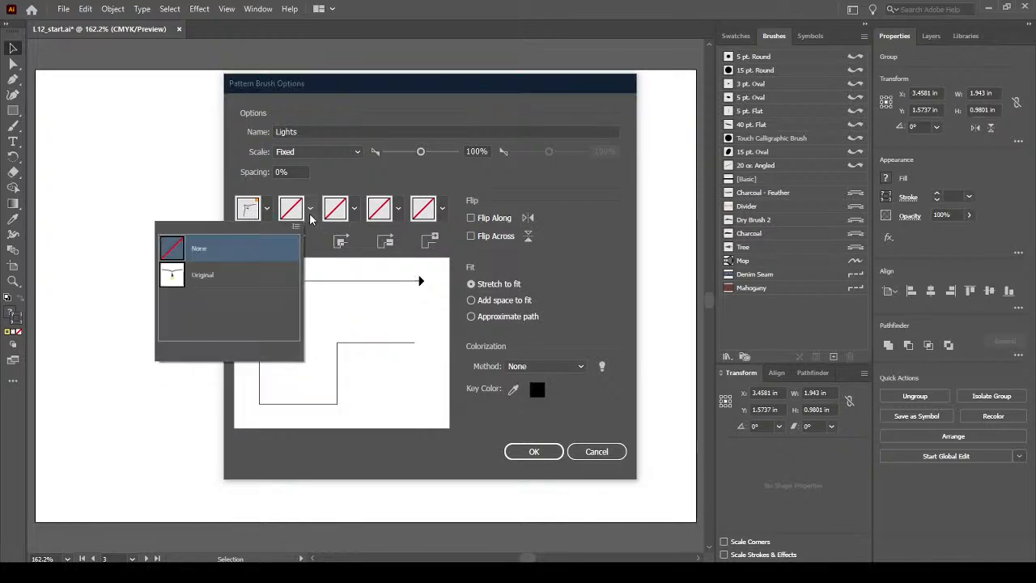
pyautogui.click(253, 277)
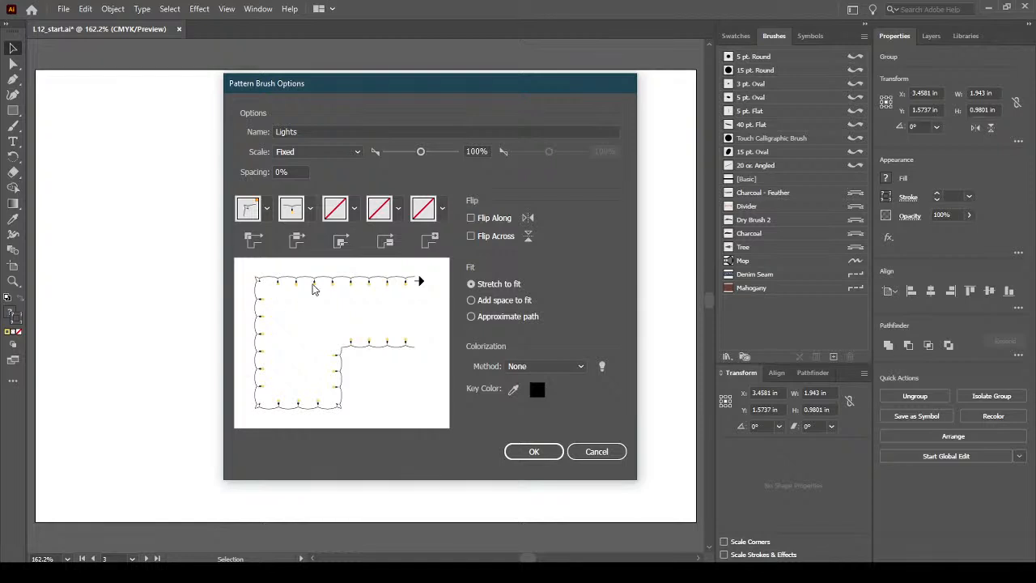
# Examine the auto-generated outer corner tile choices for the Lights brush, keeping Auto-Sliced selected
pyautogui.click(267, 209)
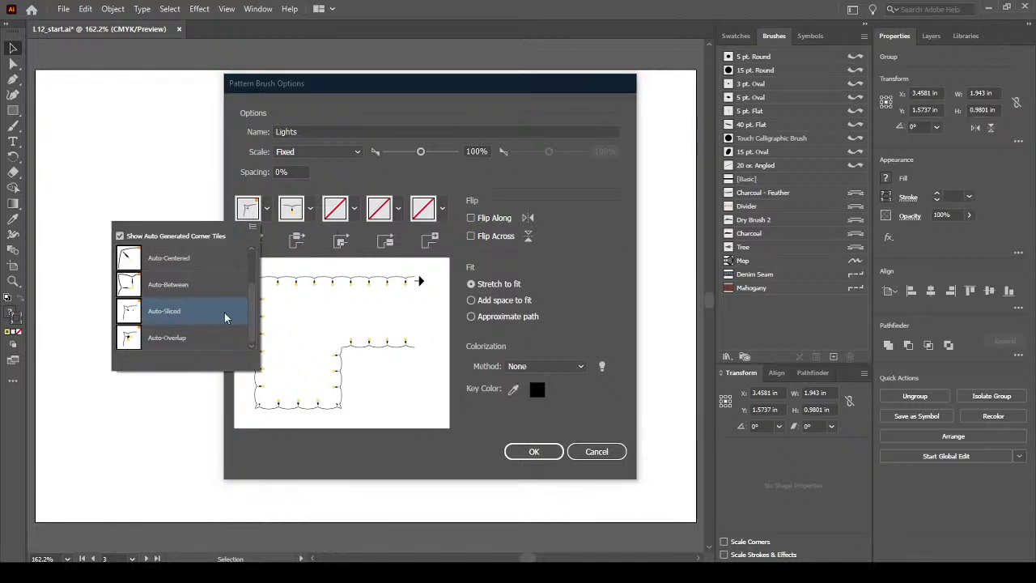
pyautogui.moveTo(251, 314); pyautogui.dragTo(245, 336)
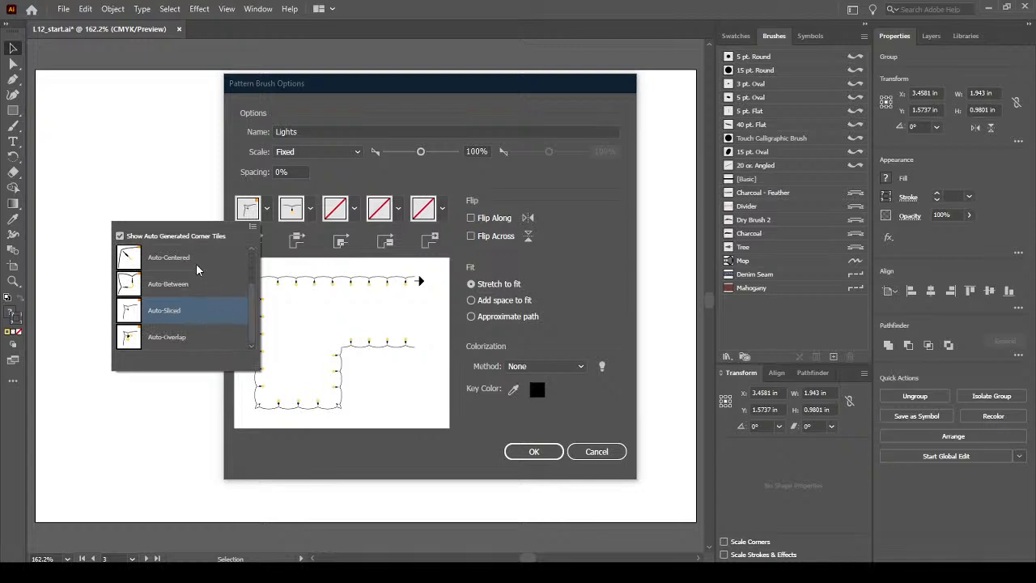
pyautogui.click(191, 317)
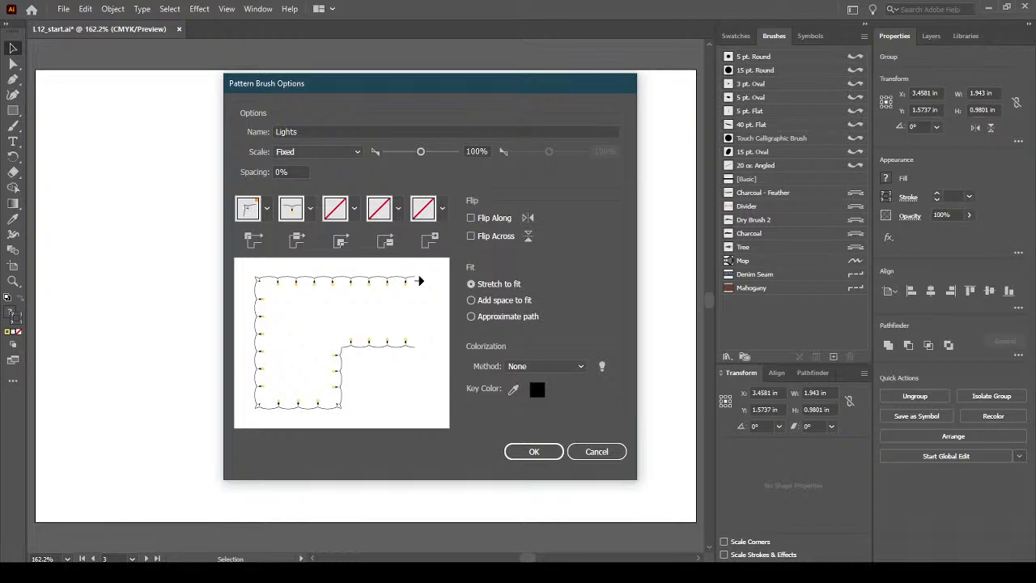
# Try a tile spacing of 50% for the Lights brush and return the spacing to 0
pyautogui.click(300, 172)
pyautogui.doubleClick(300, 172)
pyautogui.write('50')
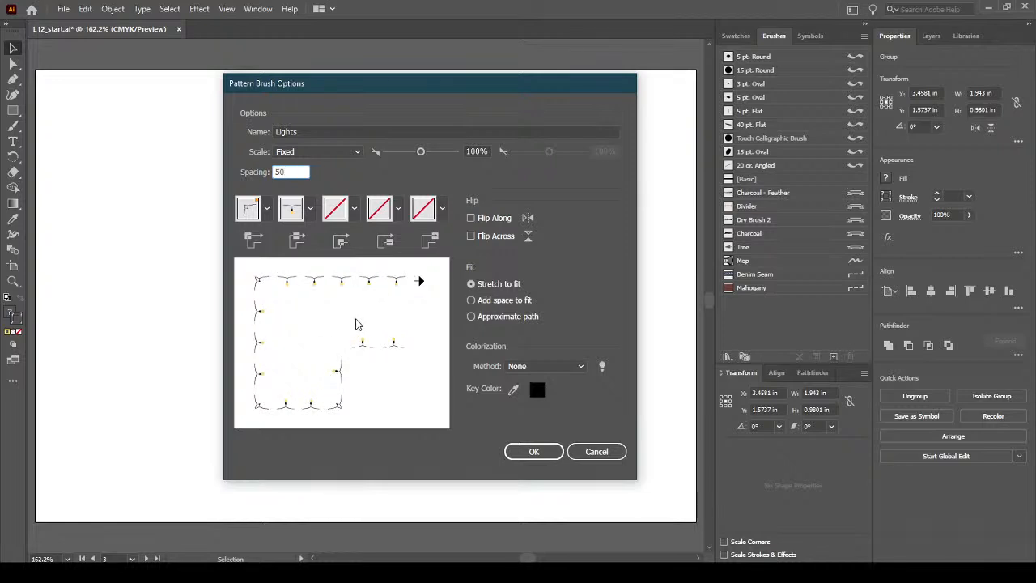
pyautogui.doubleClick(283, 171)
pyautogui.write('0')
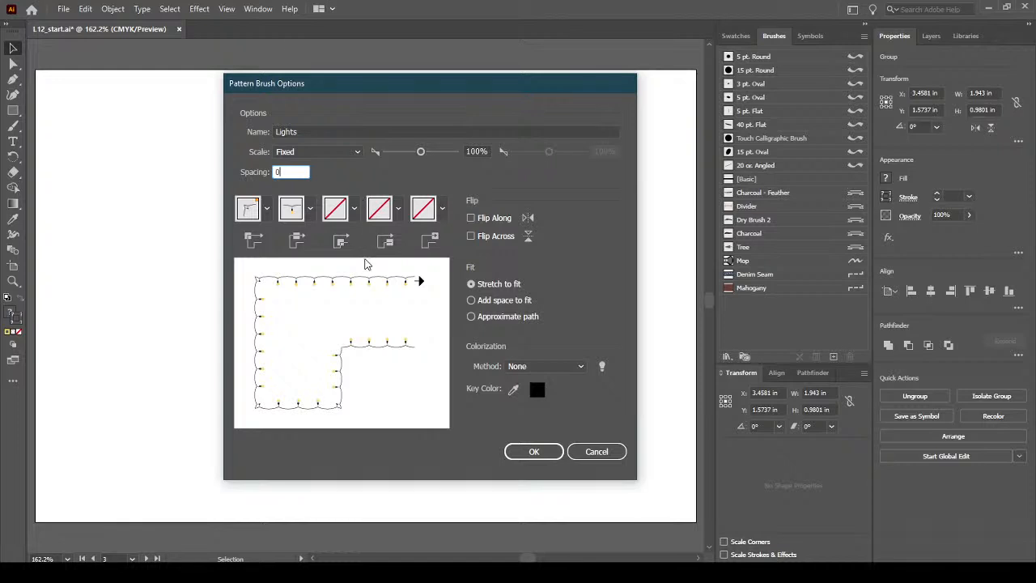
# Set the outer corner tile to Auto-Between, accept the Lights brush options, and deselect the artwork
pyautogui.click(267, 209)
pyautogui.moveTo(252, 311)
pyautogui.mouseDown()
pyautogui.moveTo(253, 281)
pyautogui.moveTo(253, 314)
pyautogui.mouseUp()
pyautogui.click(187, 285)
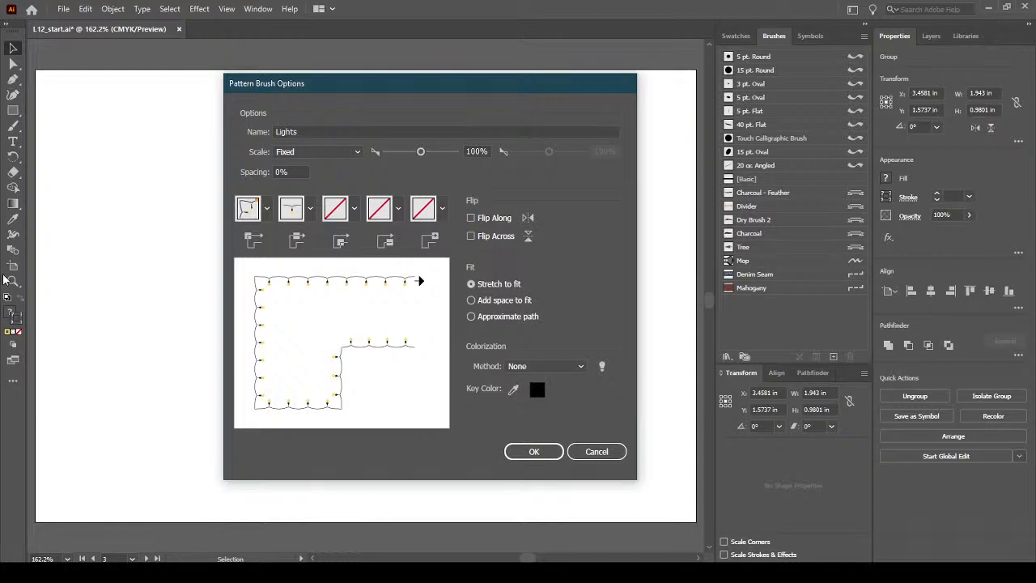
pyautogui.click(537, 452)
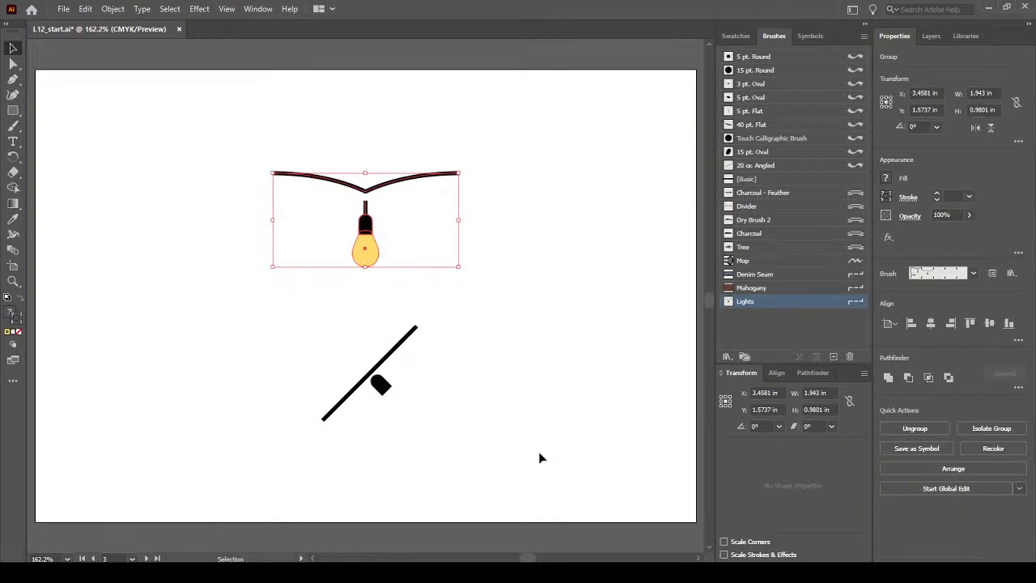
pyautogui.click(750, 332)
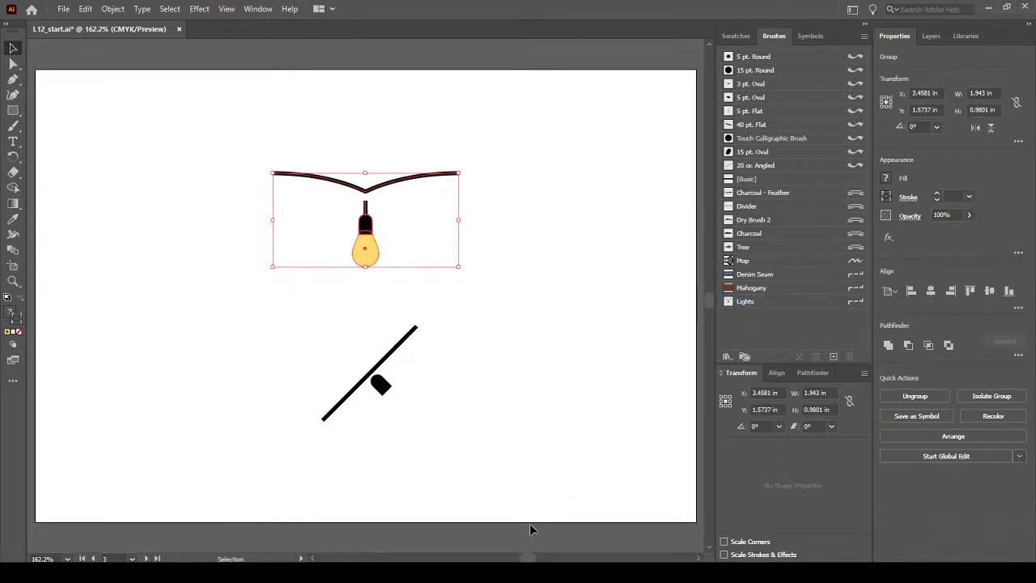
pyautogui.click(507, 513)
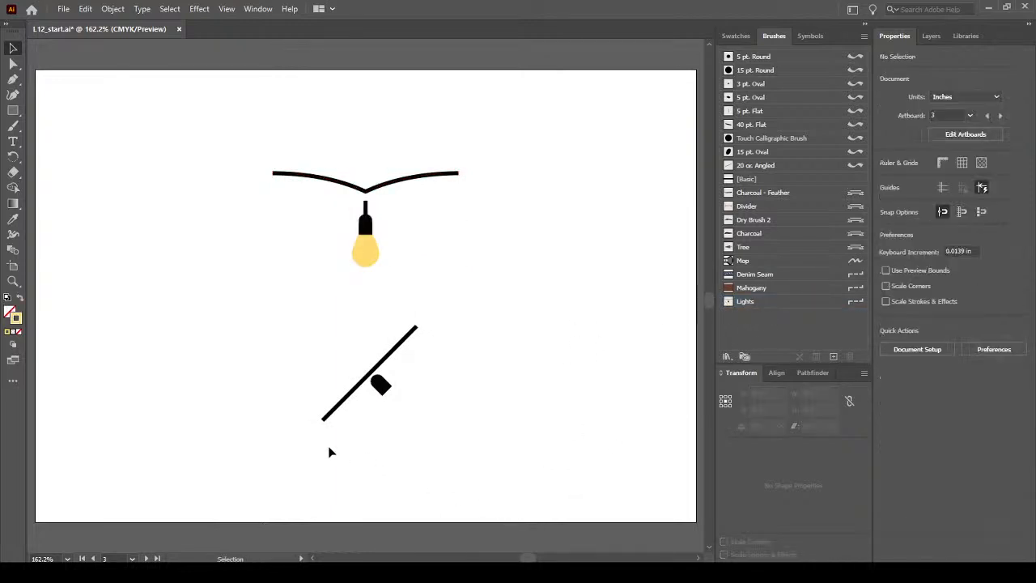
# Apply the Lights pattern brush to the green line beneath the cabin's balcony
pyautogui.moveTo(180, 317); pyautogui.dragTo(675, 397)
pyautogui.moveTo(284, 328); pyautogui.dragTo(731, 356)
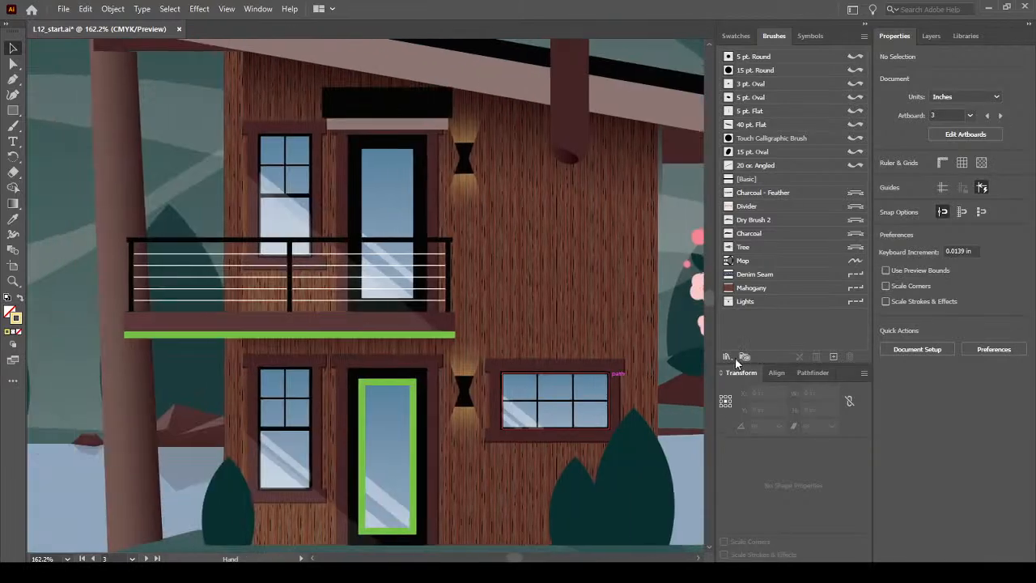
pyautogui.moveTo(343, 353); pyautogui.dragTo(386, 307)
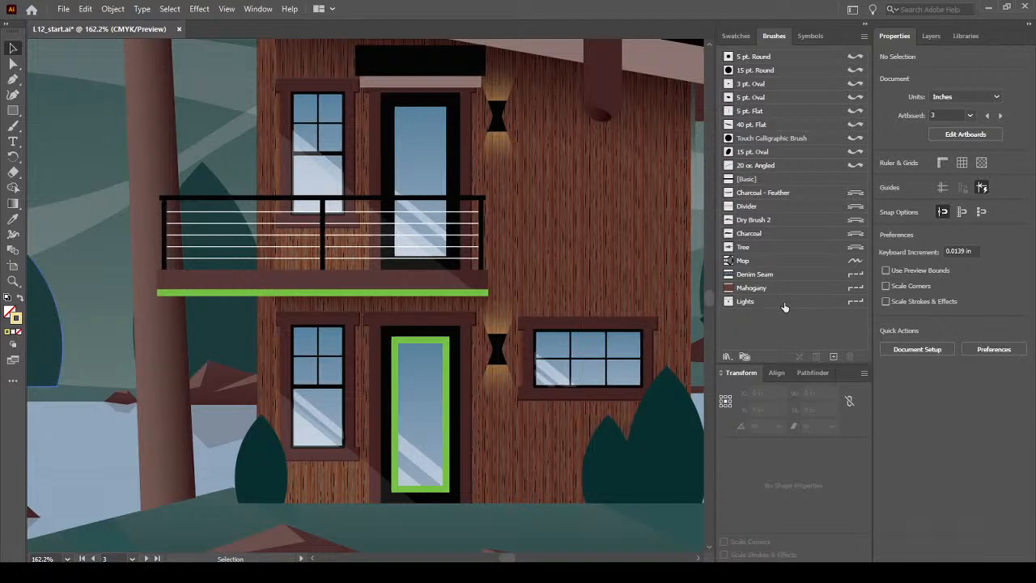
pyautogui.click(247, 294)
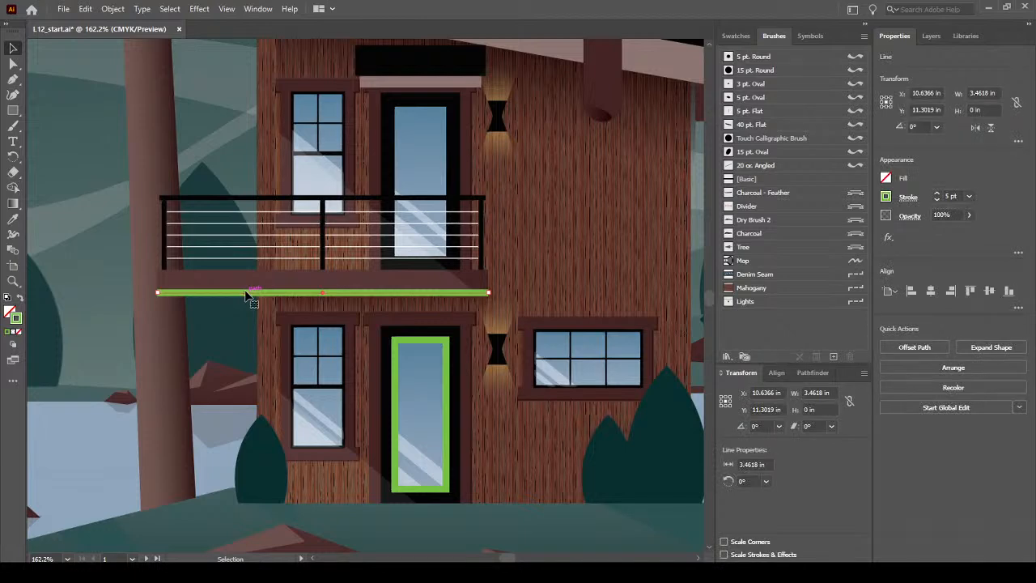
pyautogui.click(779, 303)
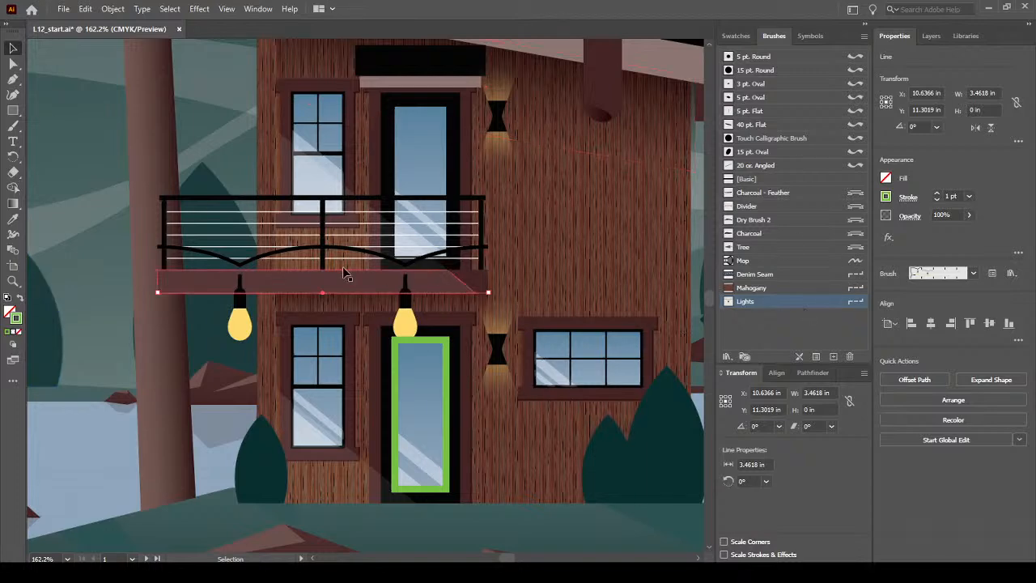
# Try a 20% scale for the Lights brush on the balcony line and cancel the change
pyautogui.doubleClick(815, 306)
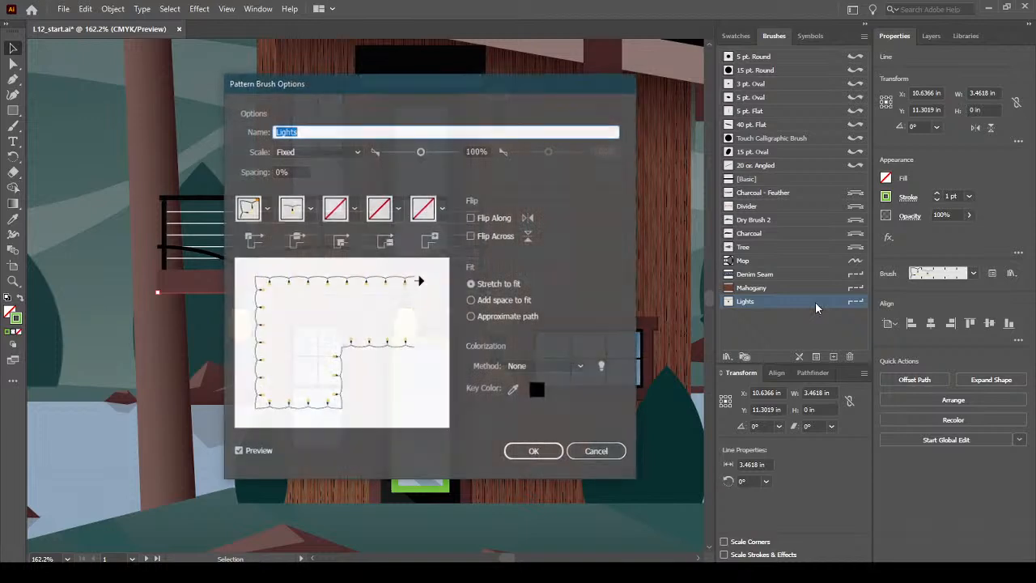
pyautogui.click(488, 152)
pyautogui.doubleClick(486, 151)
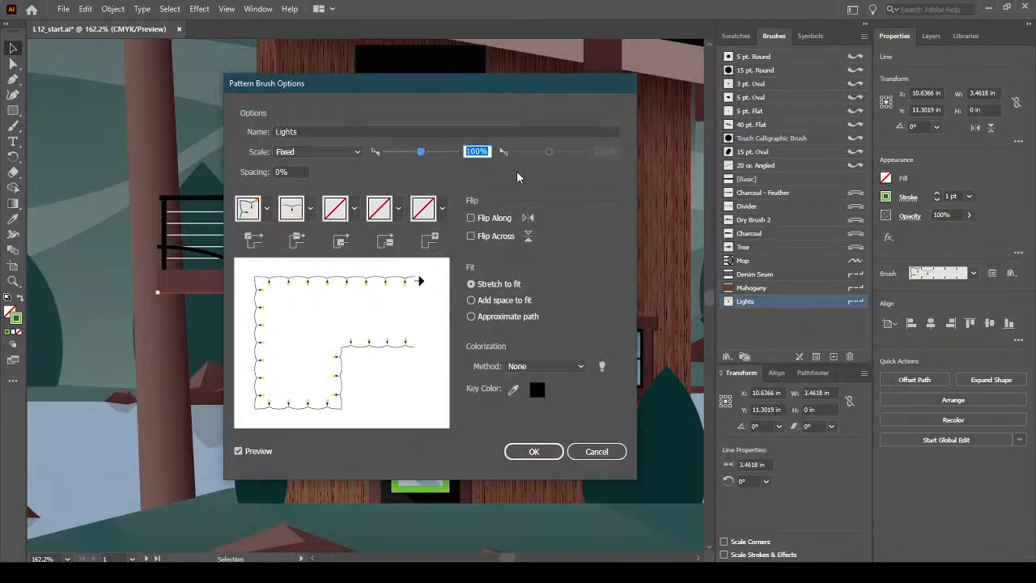
pyautogui.write('20')
pyautogui.click(366, 131)
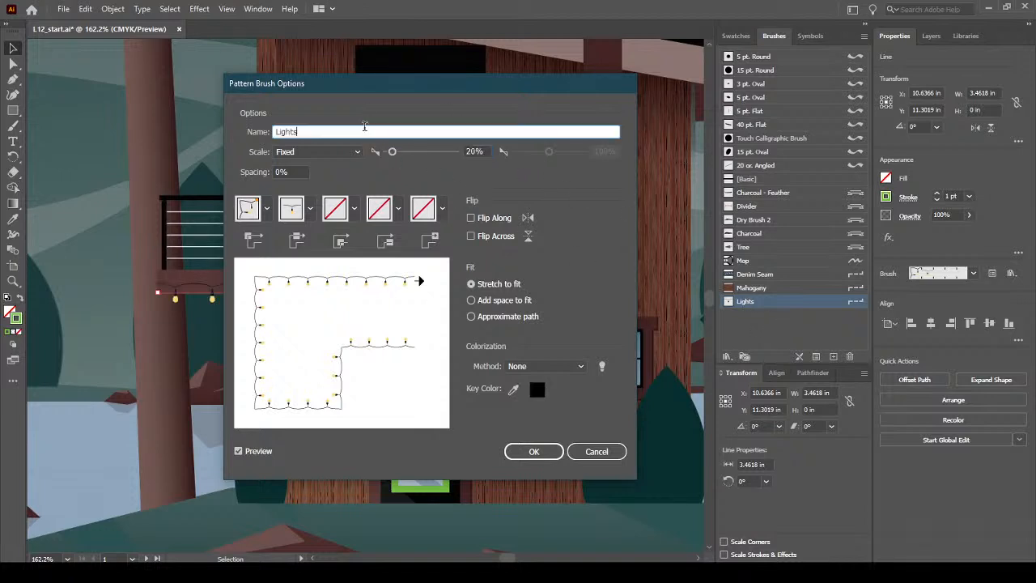
pyautogui.click(552, 450)
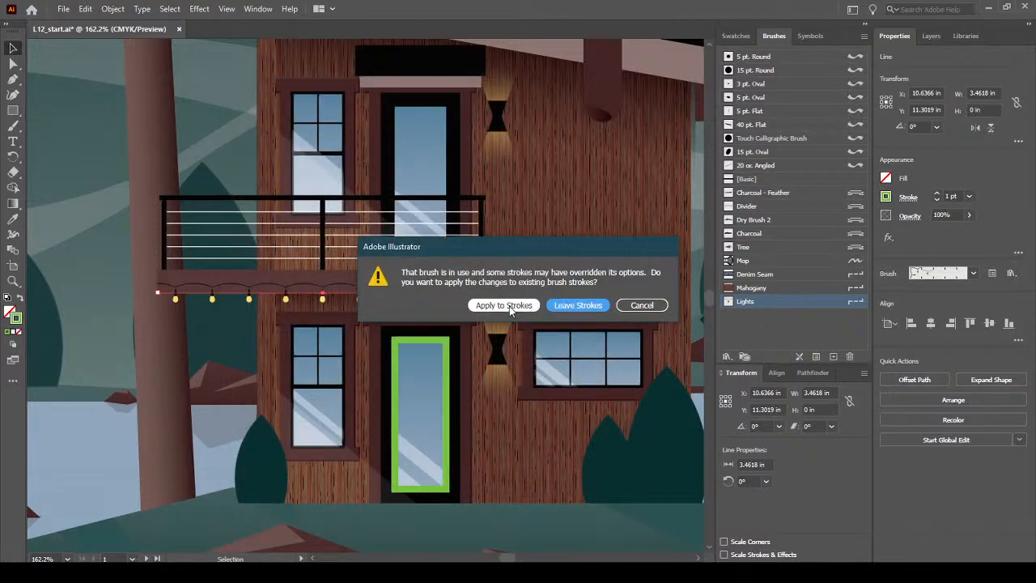
pyautogui.click(640, 306)
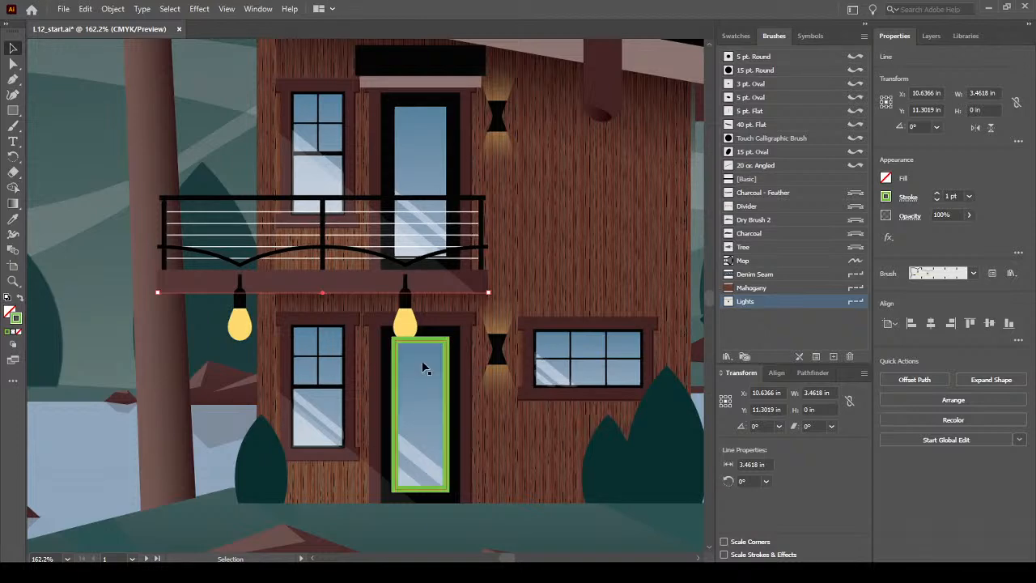
# Apply the Lights brush to the green door rectangle, and set the brush's scale to 20%, updating the existing strokes
pyautogui.click(447, 364)
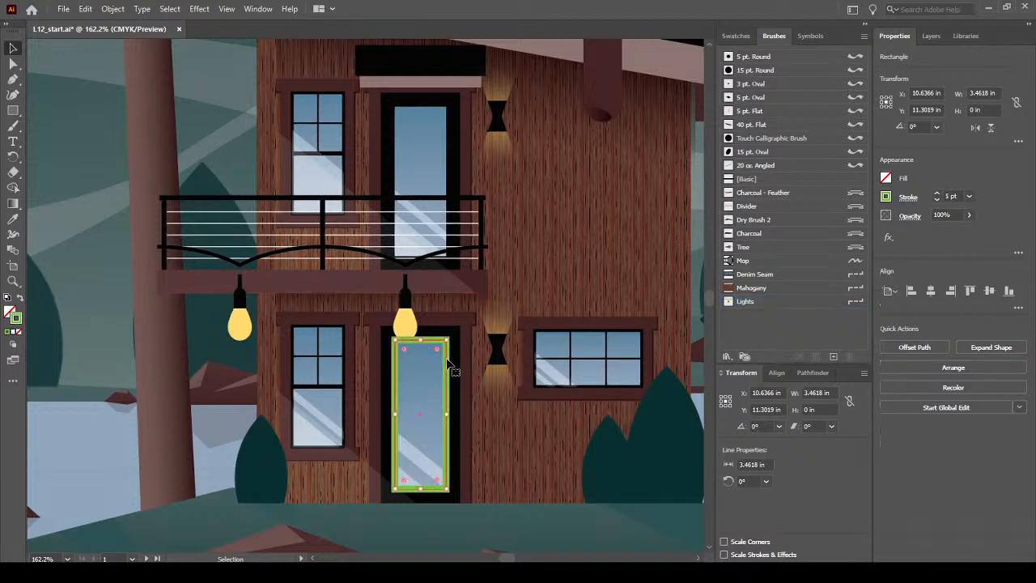
pyautogui.click(773, 302)
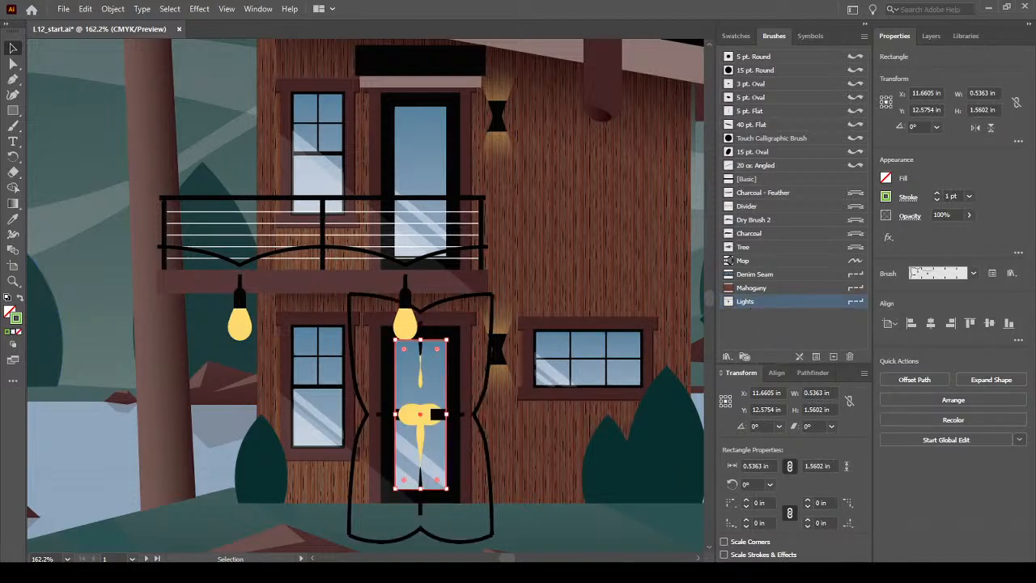
pyautogui.doubleClick(807, 301)
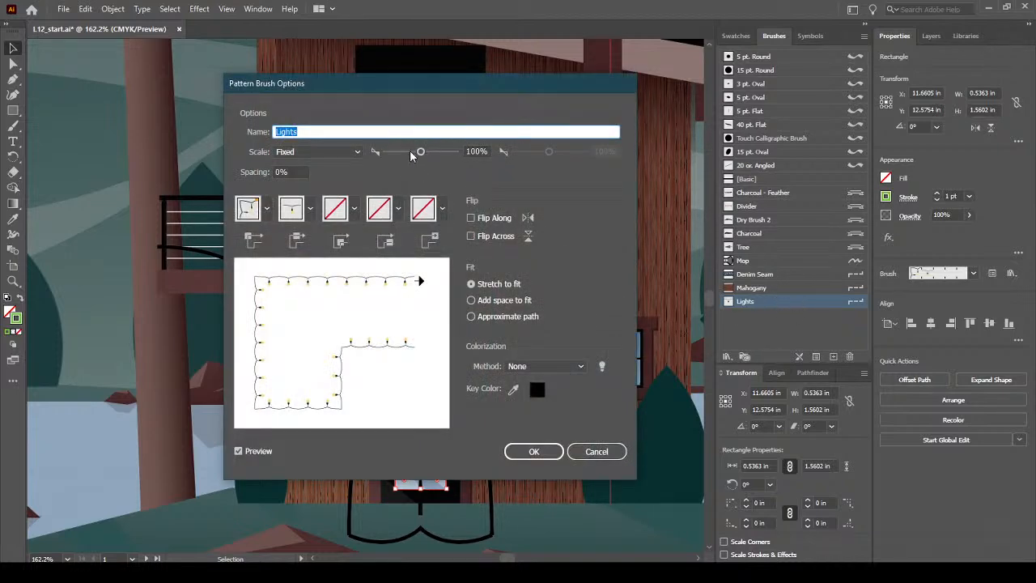
pyautogui.press('Tab')
pyautogui.write('20')
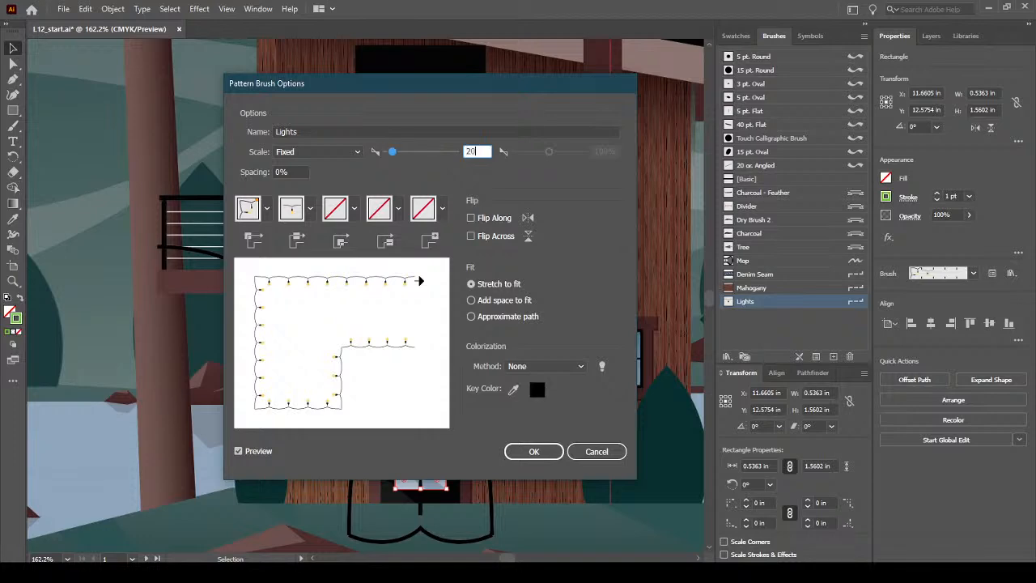
pyautogui.click(522, 450)
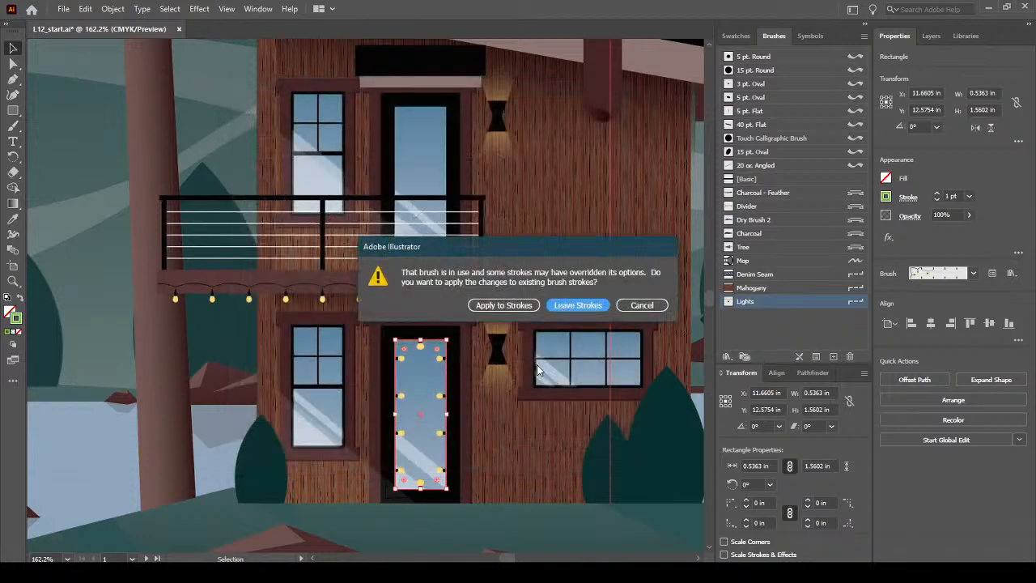
pyautogui.click(503, 305)
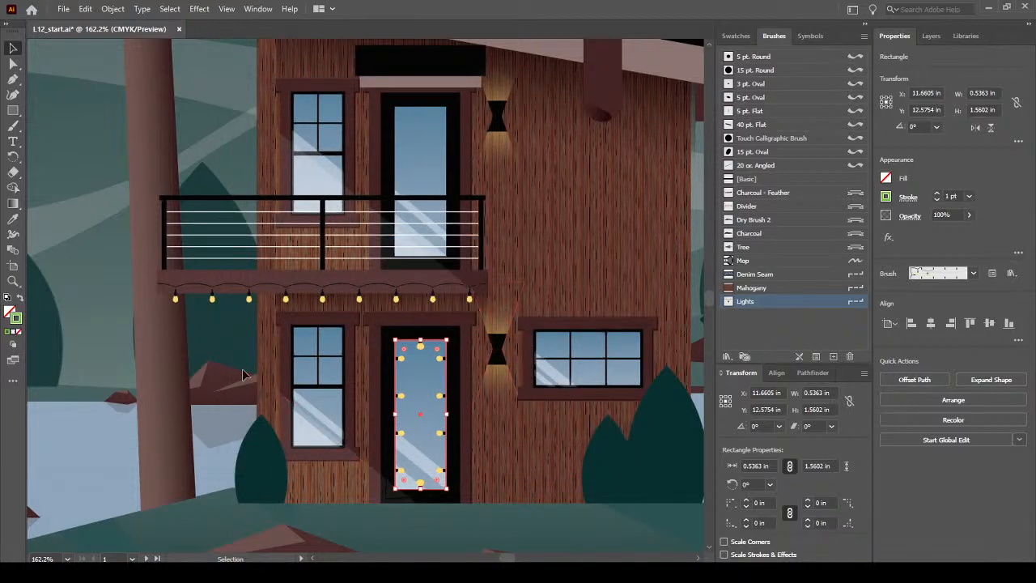
# Deselect the door rectangle and switch to the Blob Brush tool with the whole cabin in view
pyautogui.click(439, 531)
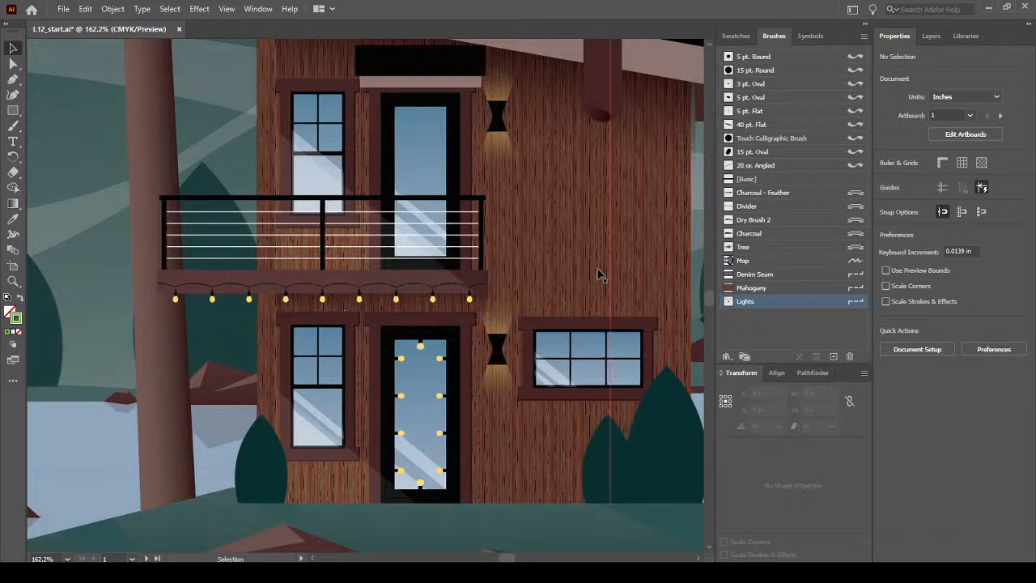
pyautogui.hotkey('ctrl', '0')
pyautogui.moveTo(575, 254); pyautogui.dragTo(425, 346)
pyautogui.scroll(1, 326, 381)
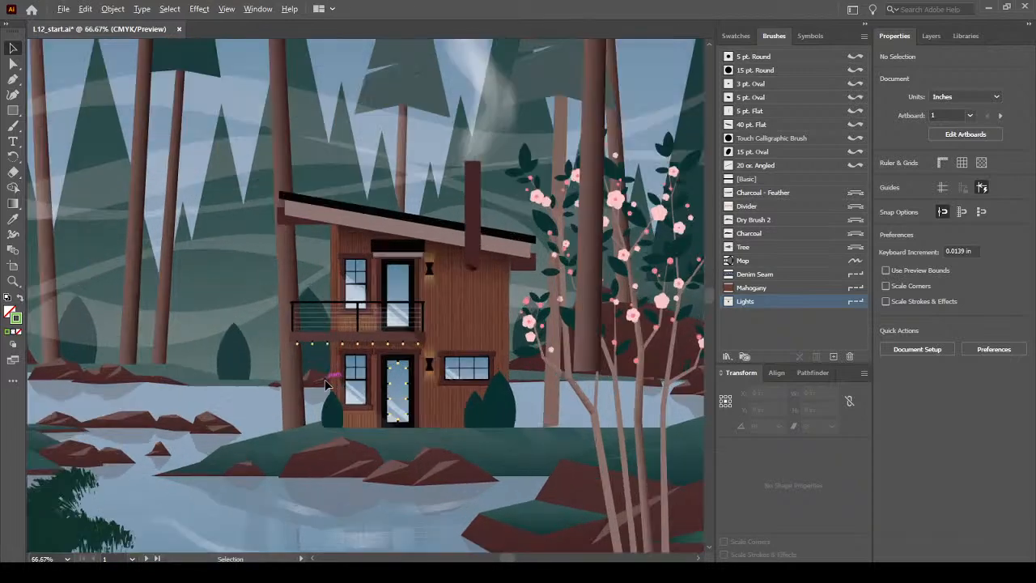
pyautogui.click(13, 127)
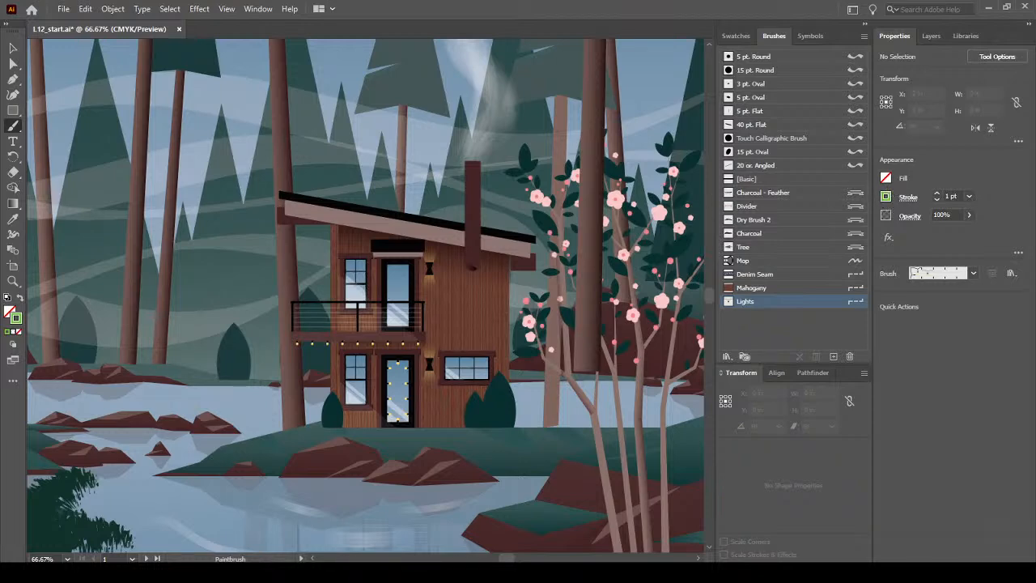
pyautogui.click(12, 128)
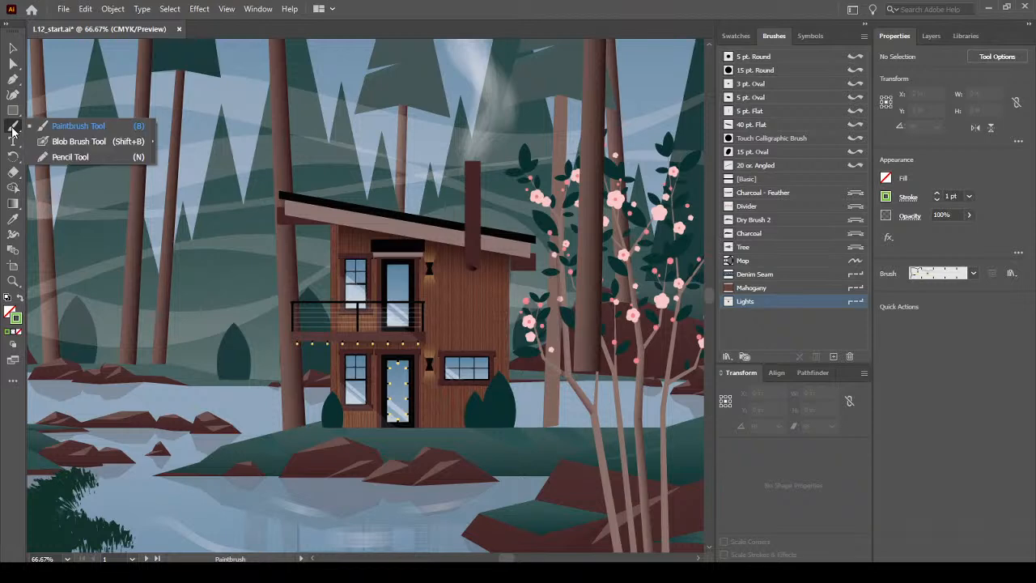
pyautogui.click(59, 148)
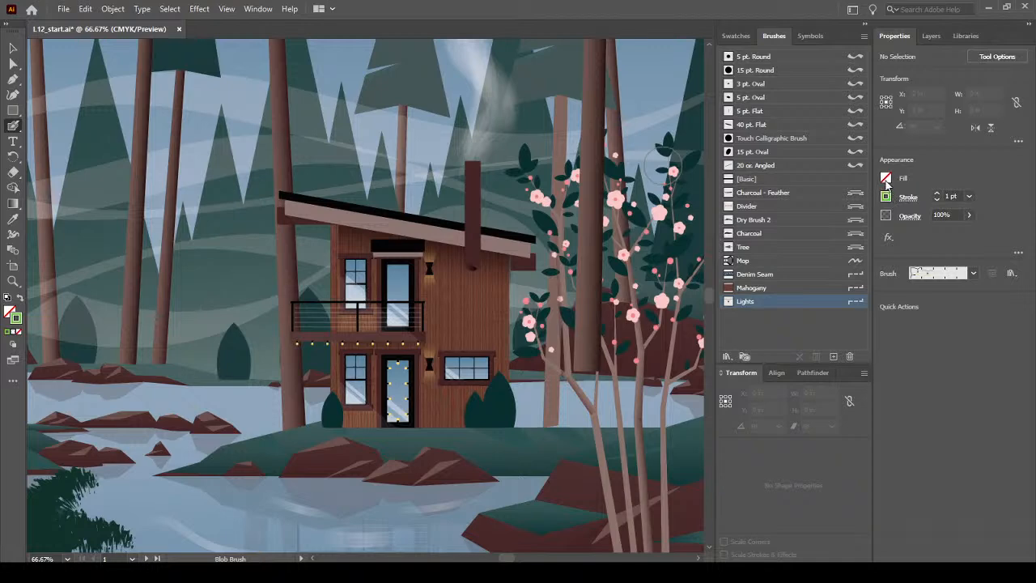
# Swap the fill and stroke so the fill is green and the stroke is none
pyautogui.click(22, 298)
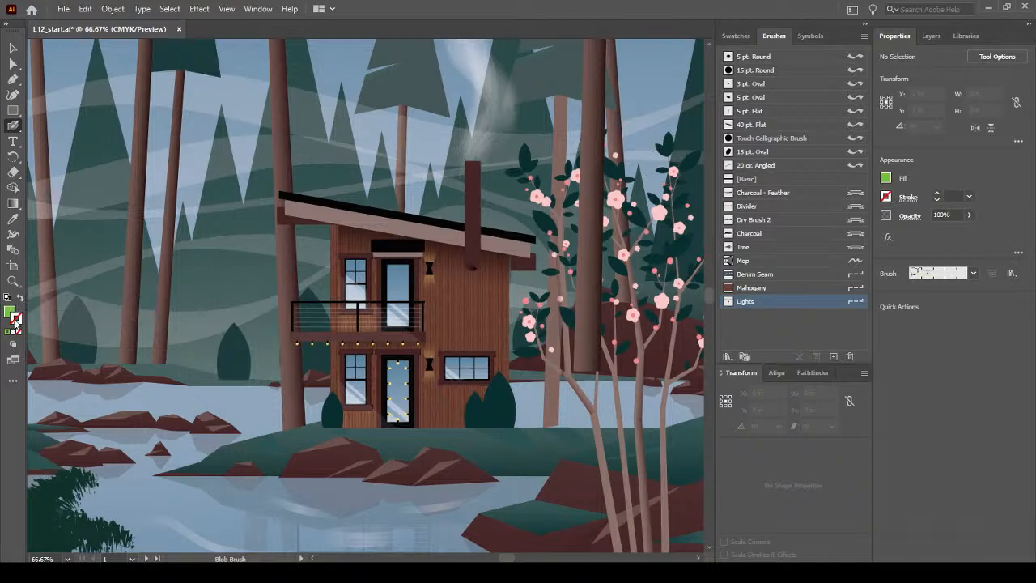
pyautogui.click(9, 315)
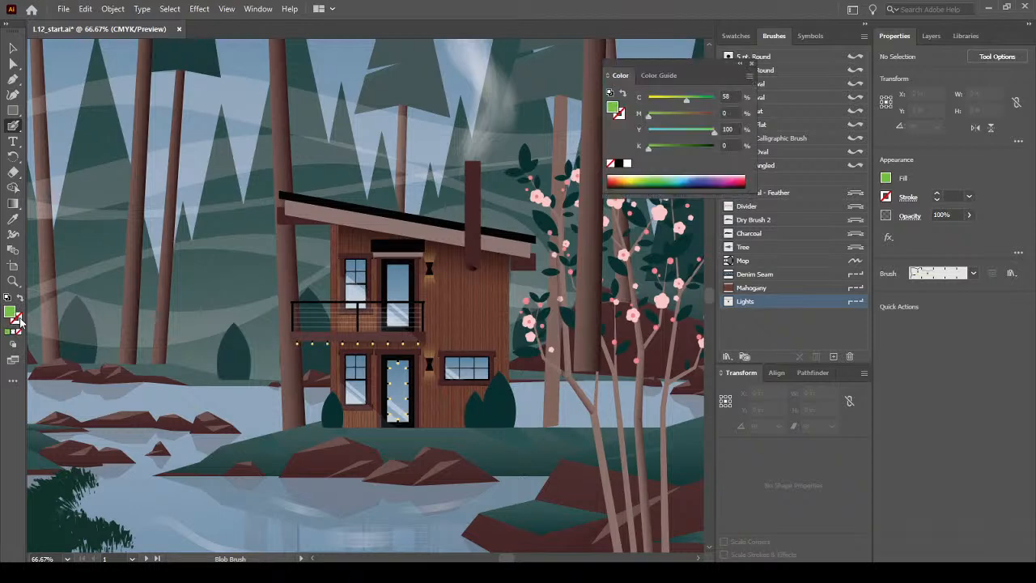
pyautogui.click(751, 70)
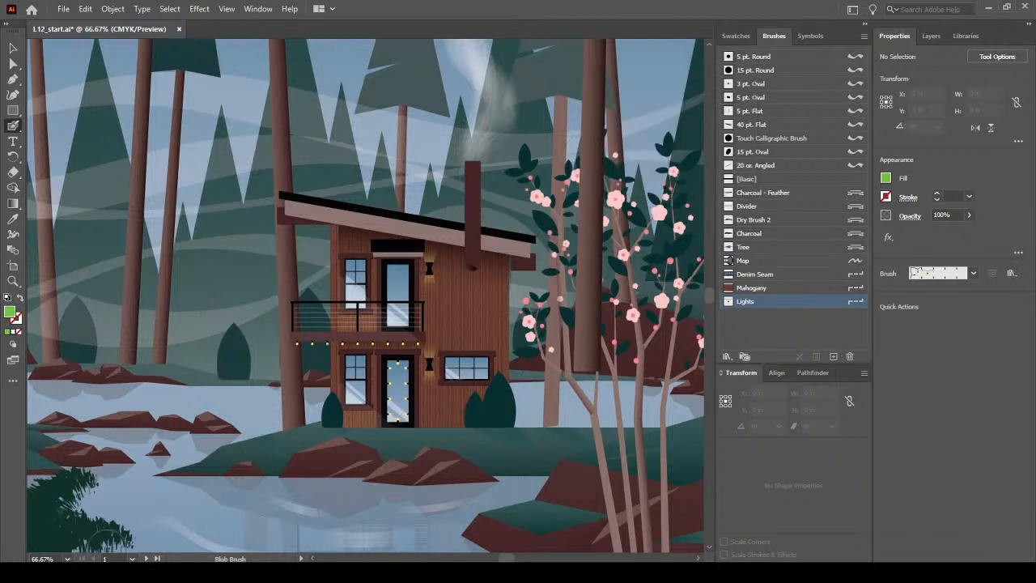
# Go to the empty artboard 4 and set the Blob Brush fill to the pink-red swatch
pyautogui.click(146, 558)
pyautogui.click(147, 559)
pyautogui.click(146, 559)
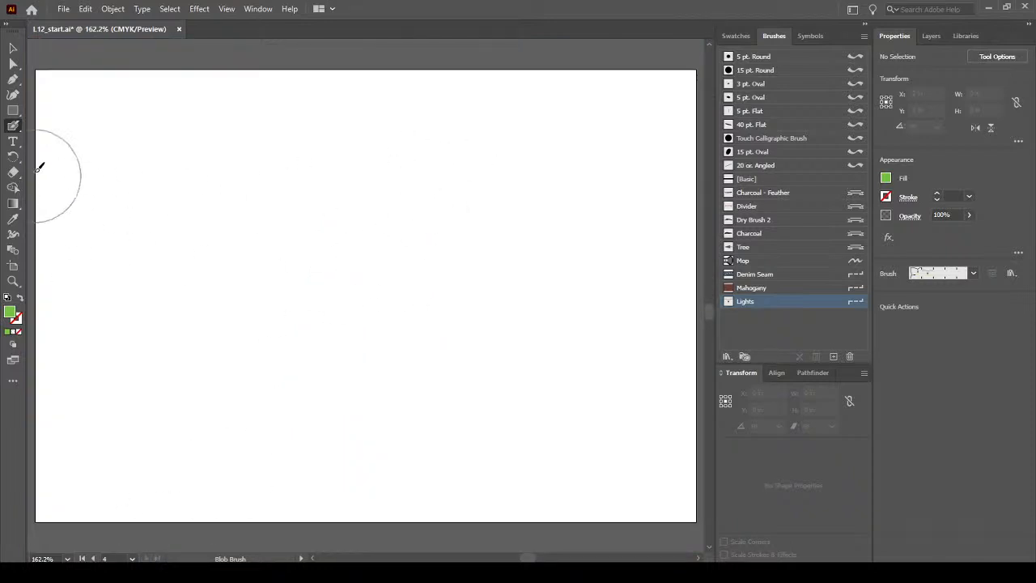
pyautogui.click(13, 126)
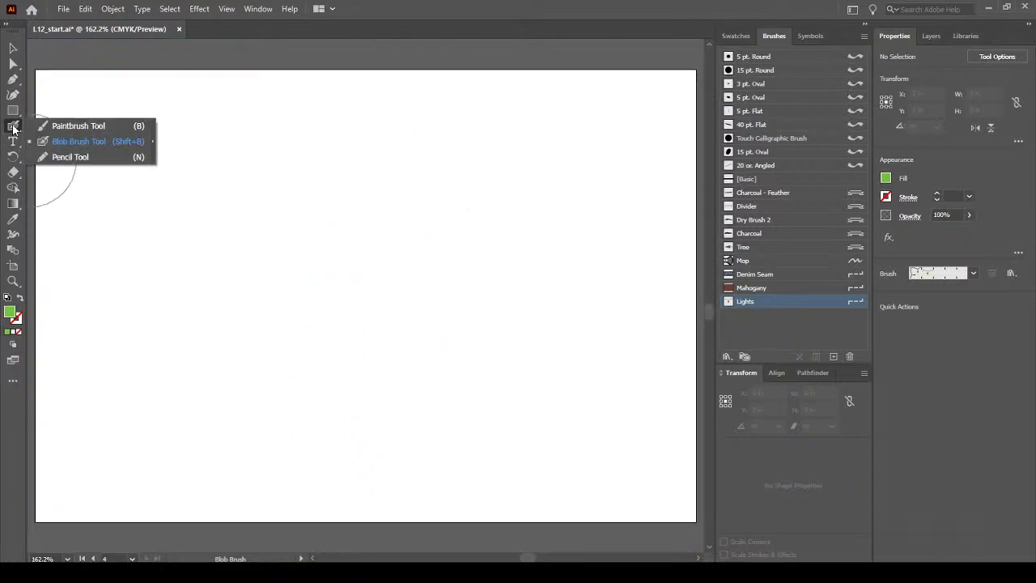
pyautogui.click(90, 144)
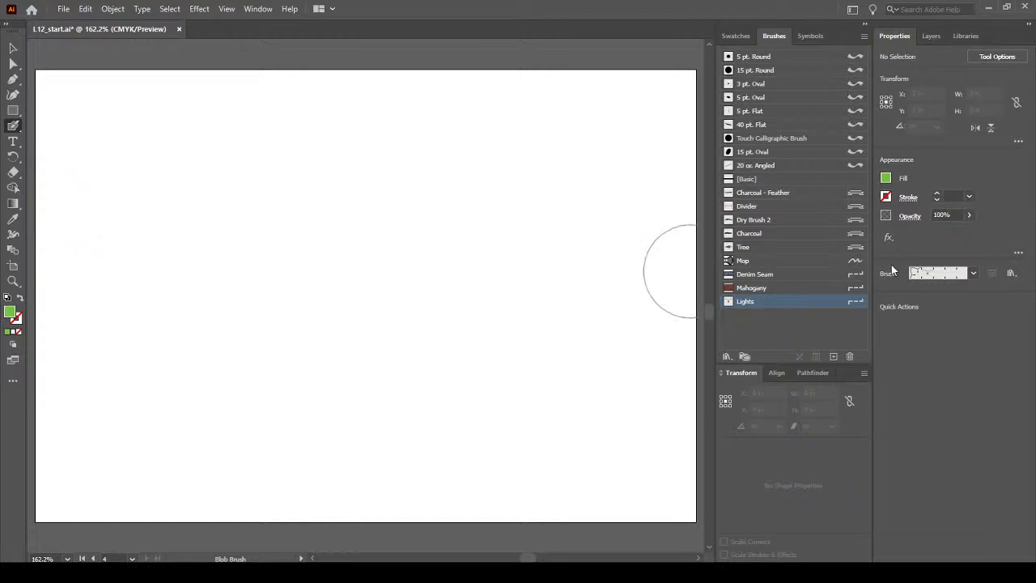
pyautogui.click(734, 37)
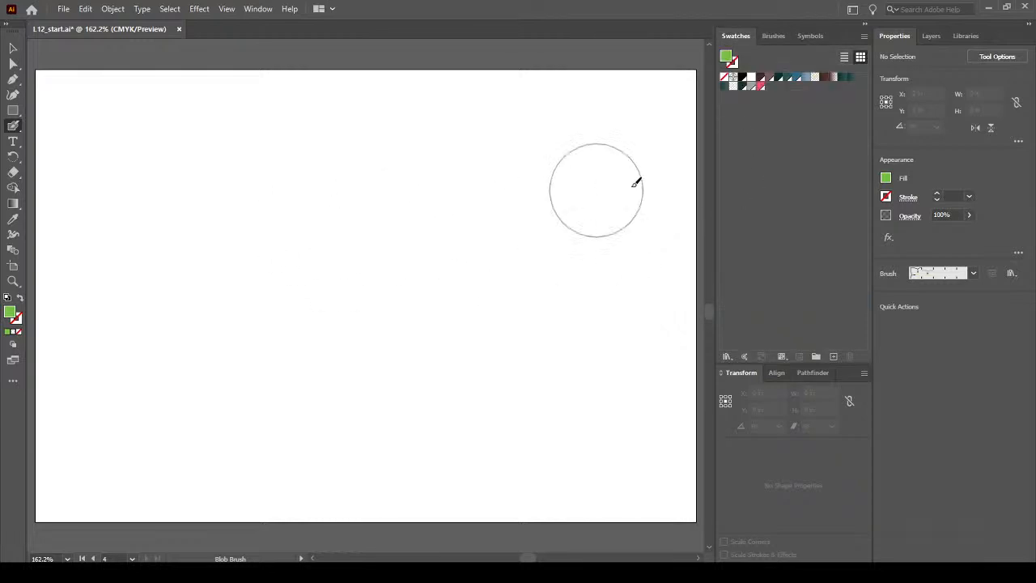
pyautogui.click(759, 84)
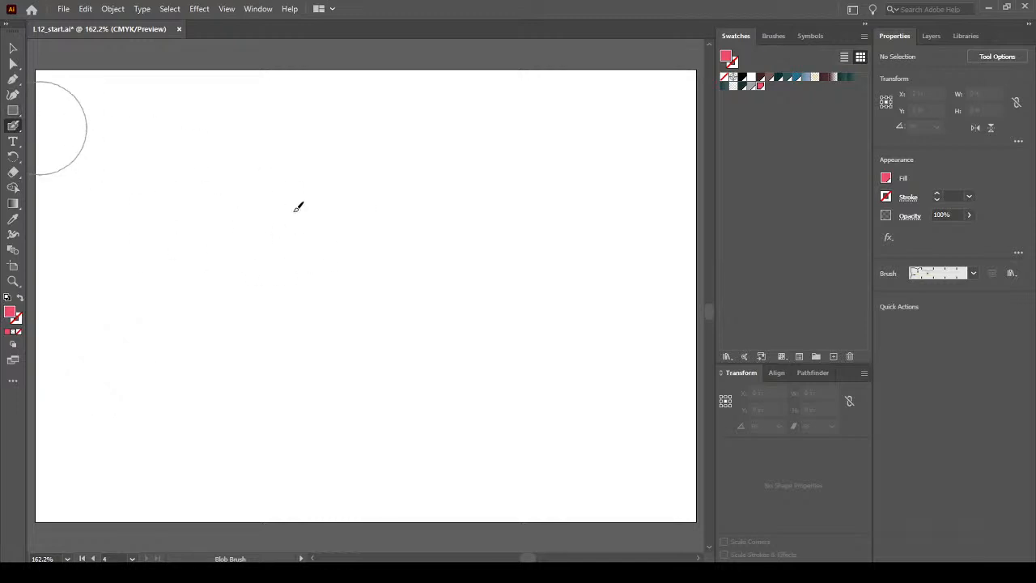
# Accept the Blob Brush options with Keep Selected on and a 70 pt size
pyautogui.doubleClick(14, 127)
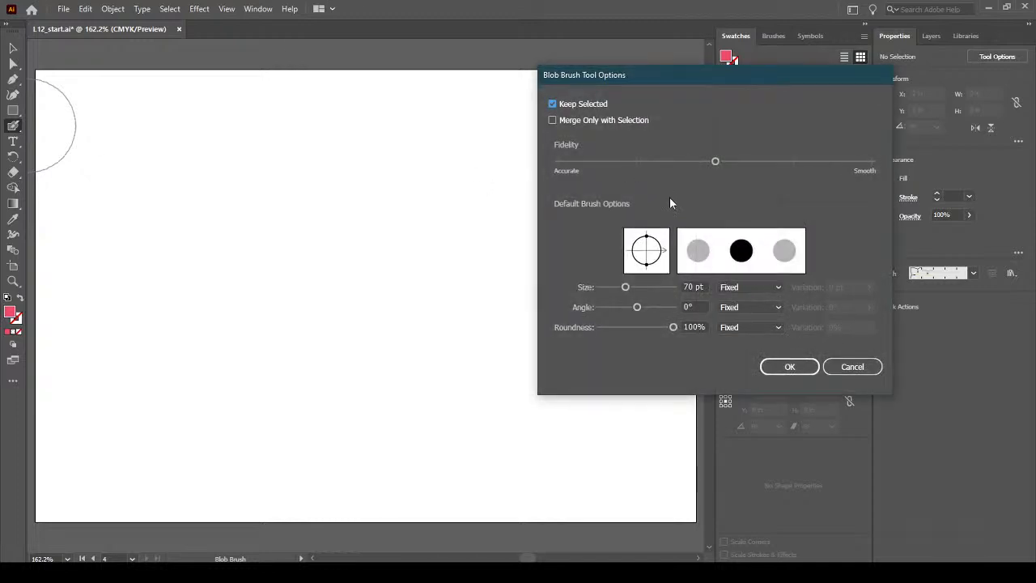
pyautogui.click(698, 287)
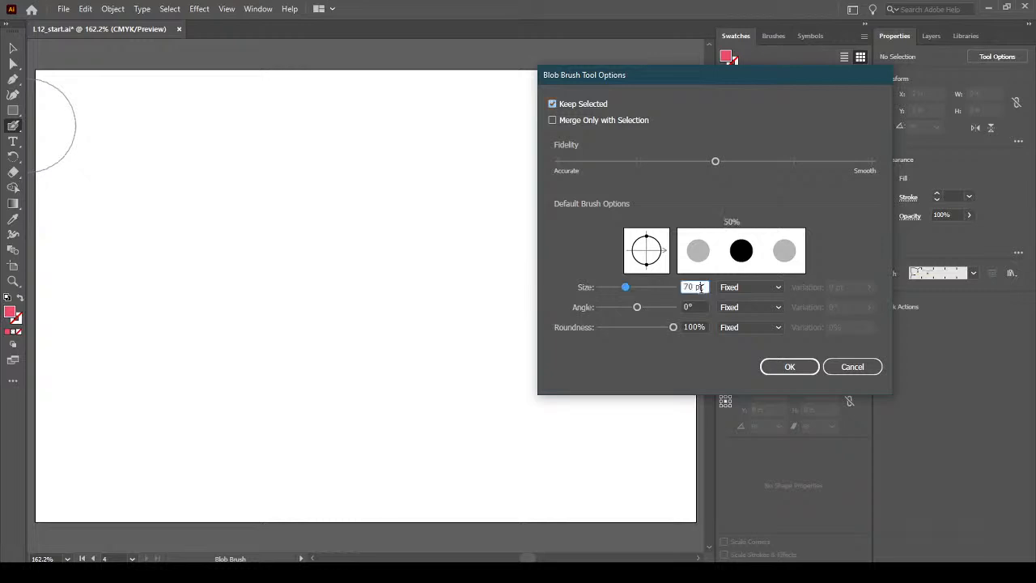
pyautogui.click(789, 366)
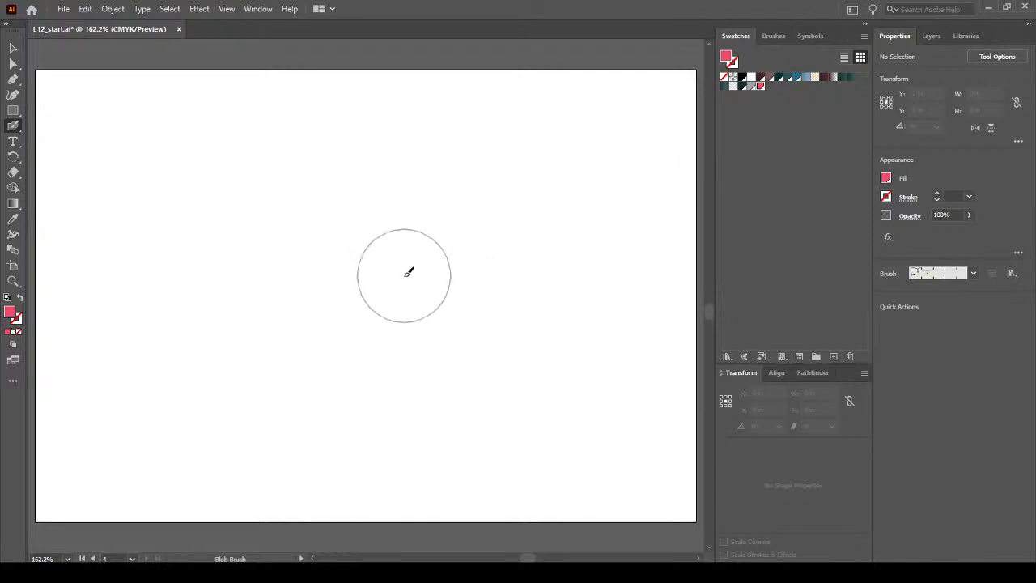
# Paint a five-petal flower about 2.55 by 3.08 in on artboard 4 with the Blob Brush
pyautogui.moveTo(340, 197)
pyautogui.mouseDown()
pyautogui.moveTo(351, 203)
pyautogui.moveTo(347, 183)
pyautogui.mouseUp()
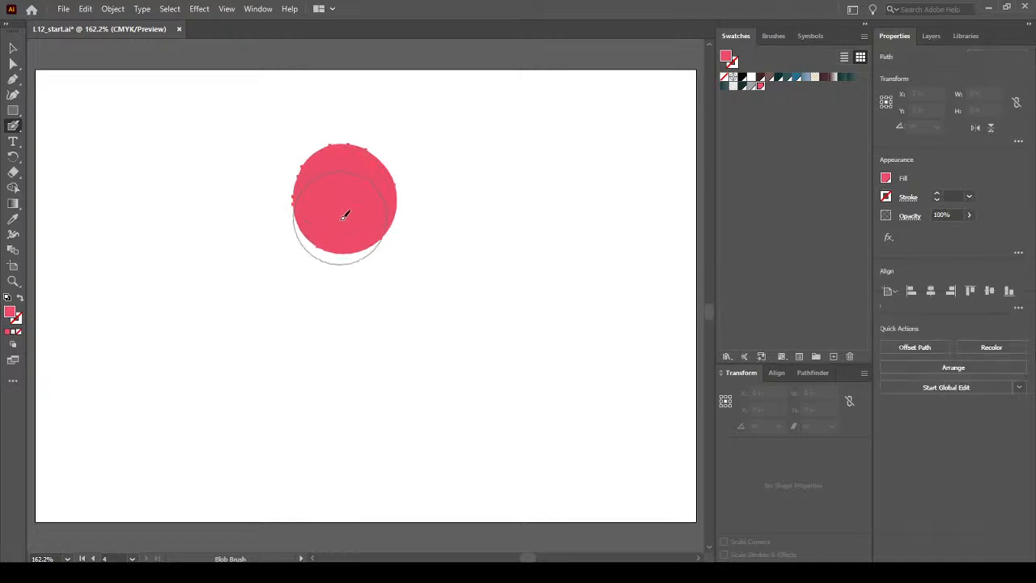
pyautogui.moveTo(354, 224)
pyautogui.mouseDown()
pyautogui.moveTo(280, 253)
pyautogui.moveTo(285, 270)
pyautogui.moveTo(325, 273)
pyautogui.moveTo(306, 327)
pyautogui.moveTo(335, 351)
pyautogui.moveTo(372, 361)
pyautogui.moveTo(395, 347)
pyautogui.moveTo(368, 291)
pyautogui.moveTo(388, 309)
pyautogui.moveTo(428, 314)
pyautogui.moveTo(442, 282)
pyautogui.moveTo(419, 244)
pyautogui.moveTo(401, 242)
pyautogui.moveTo(413, 249)
pyautogui.moveTo(453, 233)
pyautogui.mouseUp()
pyautogui.hotkey('ctrl', 'z')
pyautogui.hotkey('ctrl', 'z')
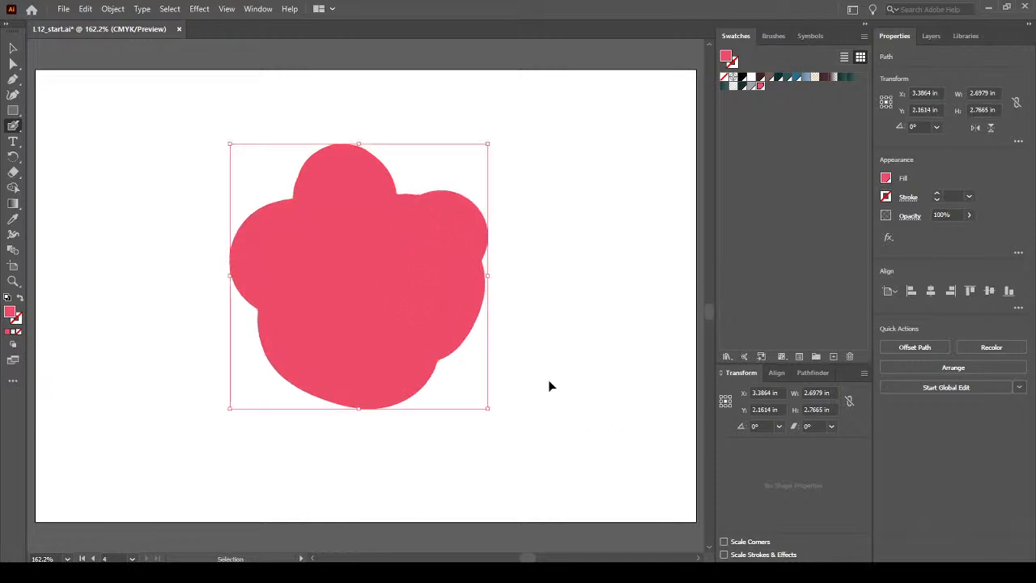
pyautogui.moveTo(306, 269)
pyautogui.mouseDown()
pyautogui.moveTo(267, 253)
pyautogui.moveTo(272, 278)
pyautogui.moveTo(308, 284)
pyautogui.moveTo(313, 267)
pyautogui.moveTo(370, 284)
pyautogui.moveTo(403, 261)
pyautogui.moveTo(403, 299)
pyautogui.mouseUp()
pyautogui.moveTo(315, 342)
pyautogui.mouseDown()
pyautogui.moveTo(294, 361)
pyautogui.moveTo(292, 383)
pyautogui.moveTo(340, 380)
pyautogui.moveTo(339, 345)
pyautogui.mouseUp()
pyautogui.moveTo(410, 343); pyautogui.dragTo(404, 333)
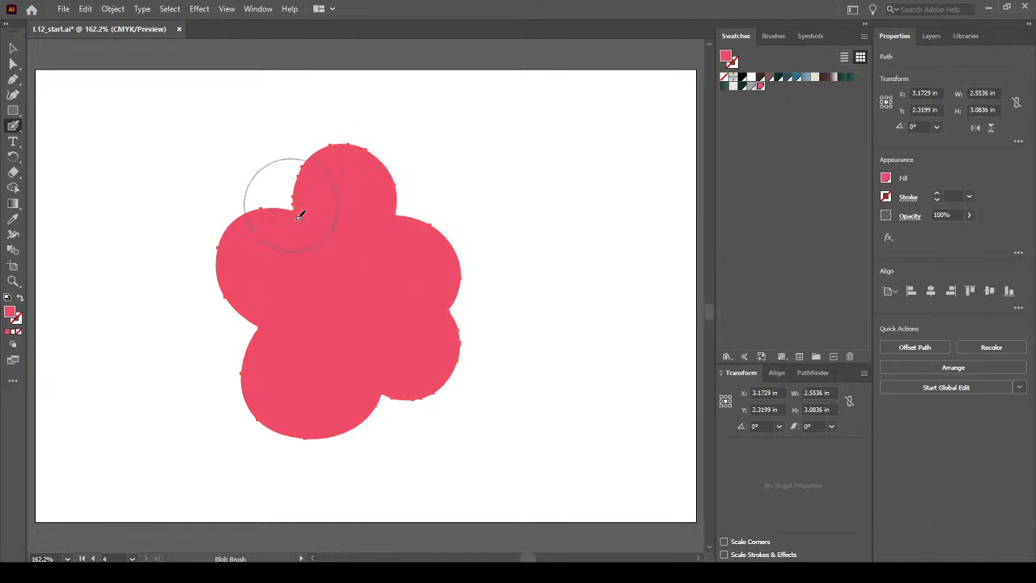
# Examine the flower's anchor points and corner widgets, and check that it selects as a single shape
pyautogui.click(14, 65)
pyautogui.moveTo(398, 219); pyautogui.dragTo(501, 157)
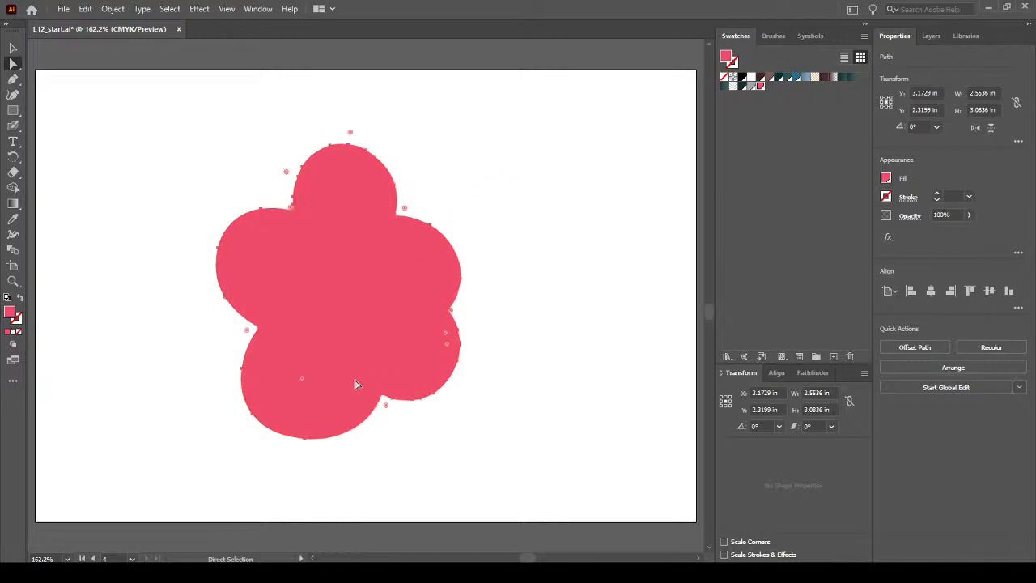
pyautogui.moveTo(303, 378); pyautogui.dragTo(327, 331)
pyautogui.moveTo(385, 413); pyautogui.dragTo(456, 440)
pyautogui.click(13, 49)
pyautogui.click(549, 304)
pyautogui.click(305, 302)
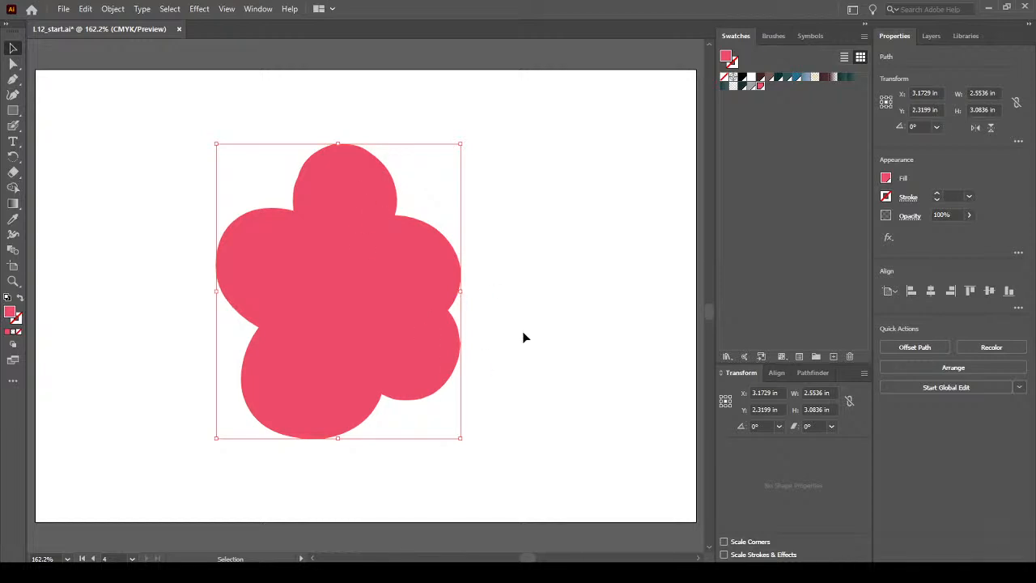
pyautogui.click(585, 310)
# Try erasing a round hole in the flower's centre at the current eraser size, and undo it
pyautogui.click(365, 270)
pyautogui.click(14, 174)
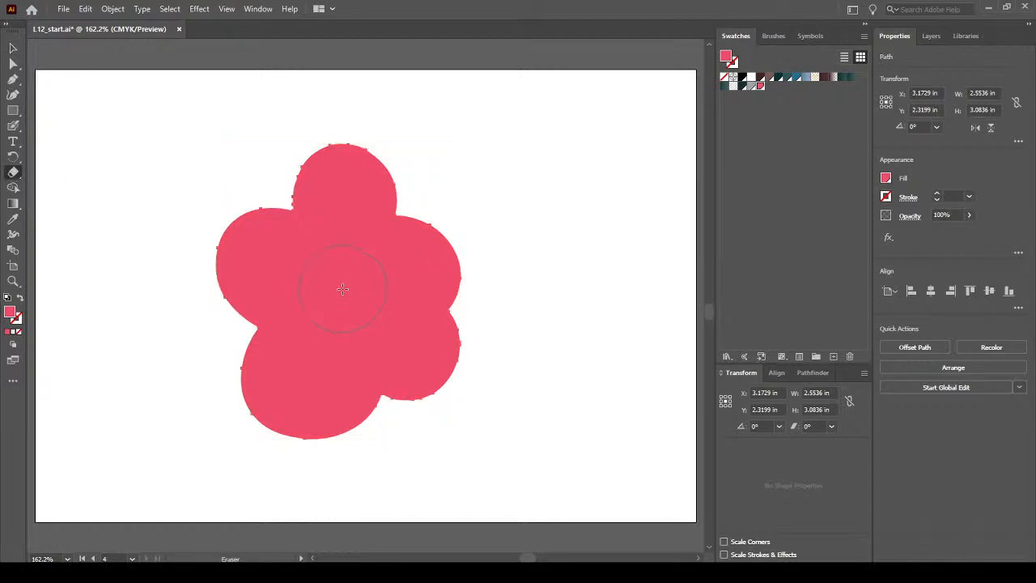
pyautogui.click(342, 289)
pyautogui.click(13, 49)
pyautogui.click(137, 145)
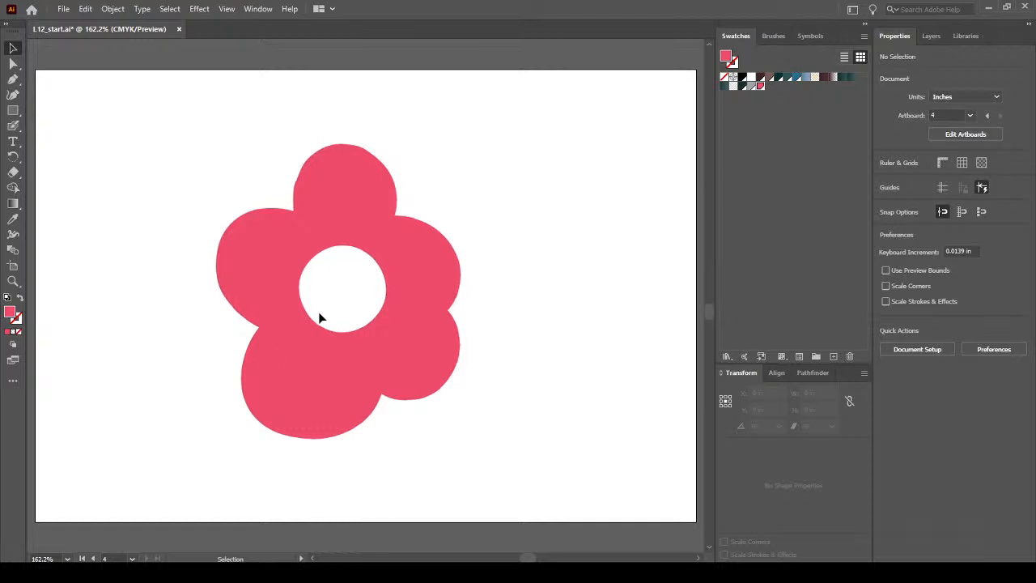
pyautogui.press('a')
pyautogui.hotkey('ctrl', 'z')
pyautogui.press('v')
# Set the Eraser size to 40 pt and erase a round hole in the flower's centre
pyautogui.doubleClick(16, 174)
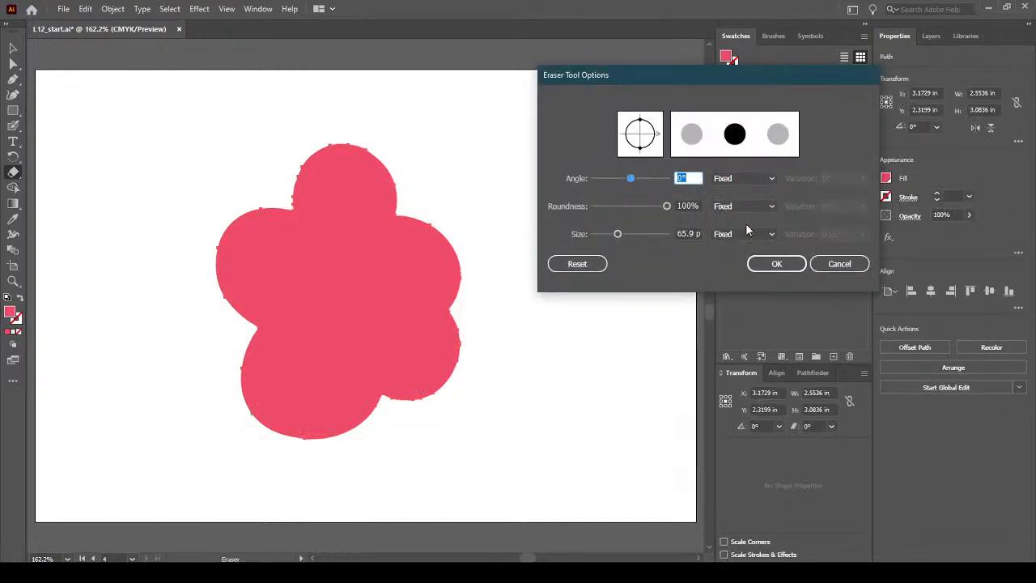
pyautogui.click(686, 233)
pyautogui.write('40')
pyautogui.click(792, 268)
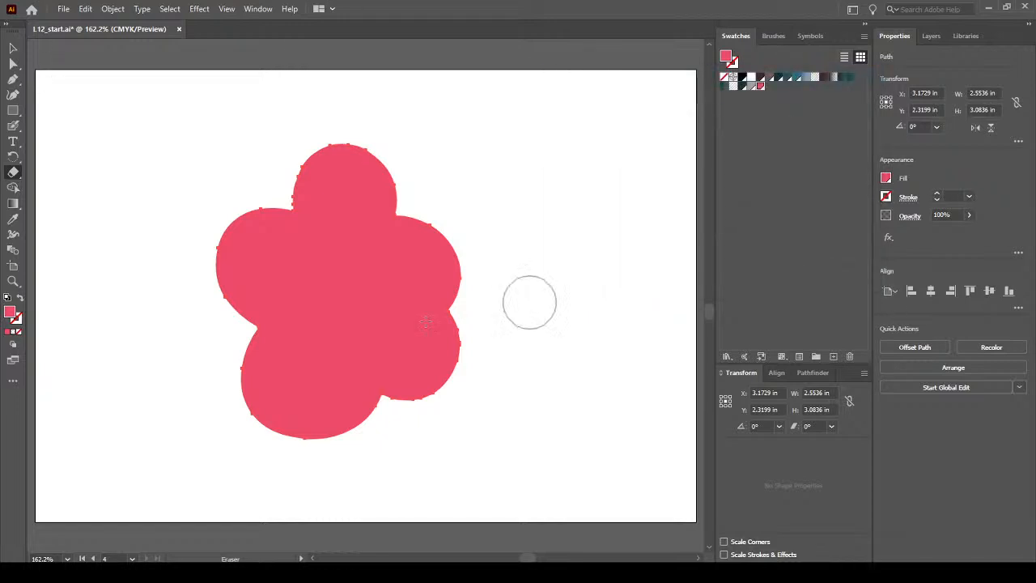
pyautogui.click(345, 292)
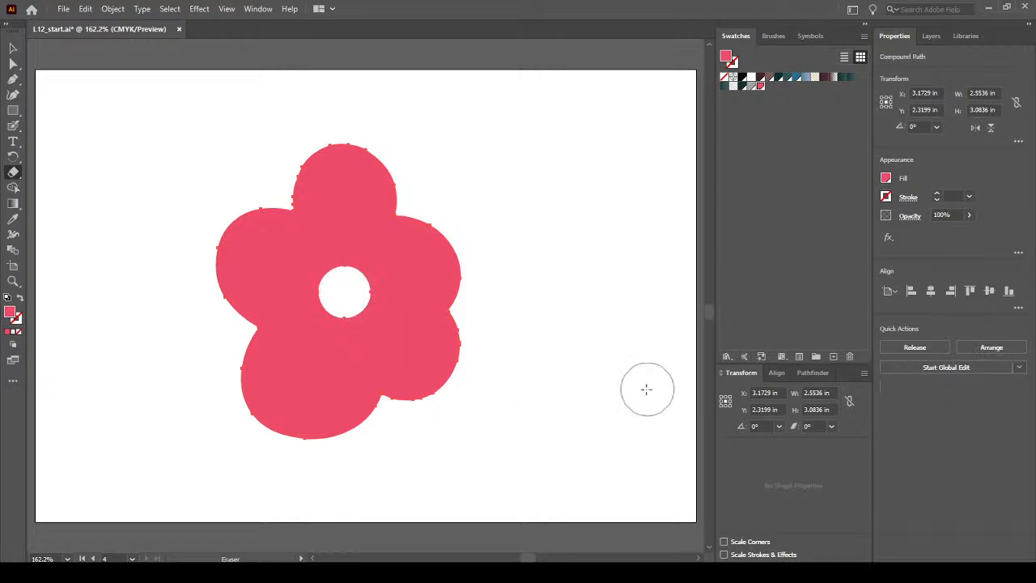
pyautogui.click(13, 48)
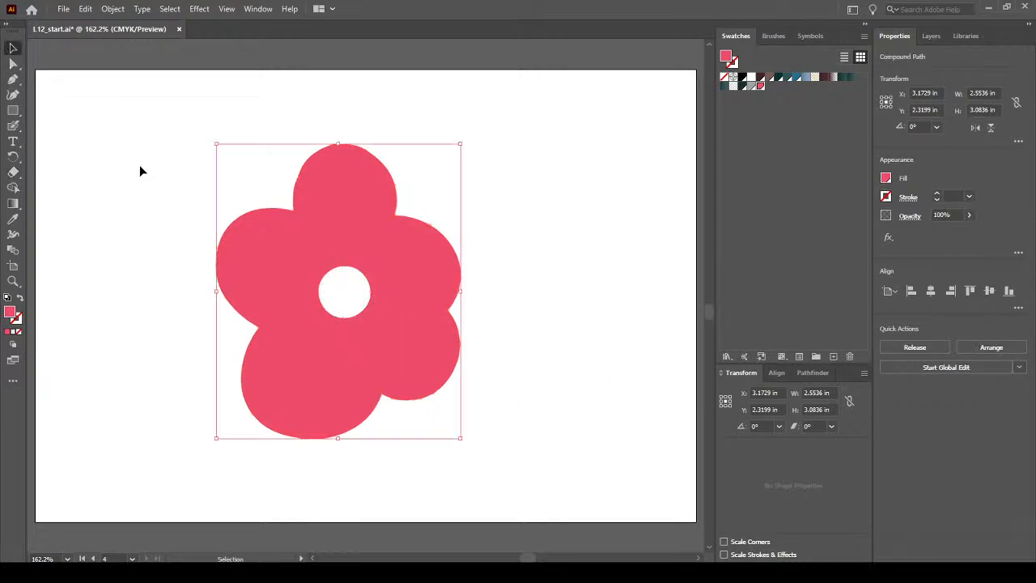
pyautogui.click(139, 165)
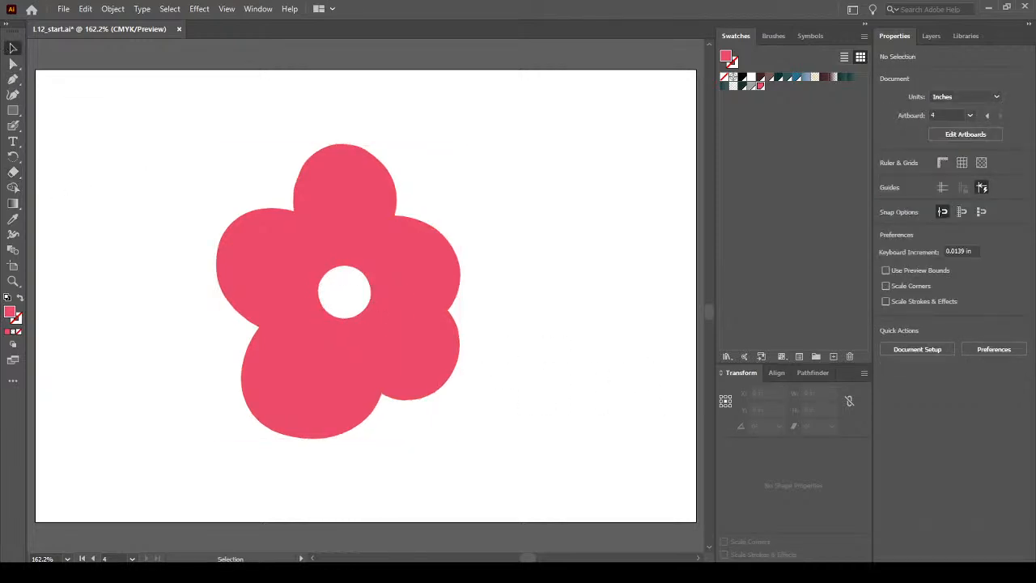
# Copy the finished pink flower and deselect it
pyautogui.click(446, 340)
pyautogui.click(85, 9)
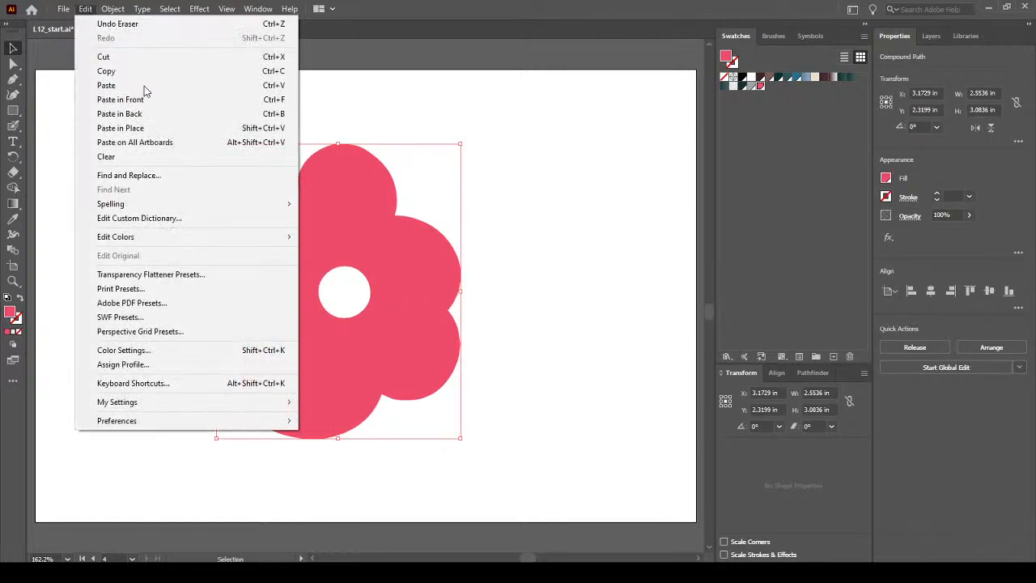
pyautogui.click(113, 71)
pyautogui.click(131, 178)
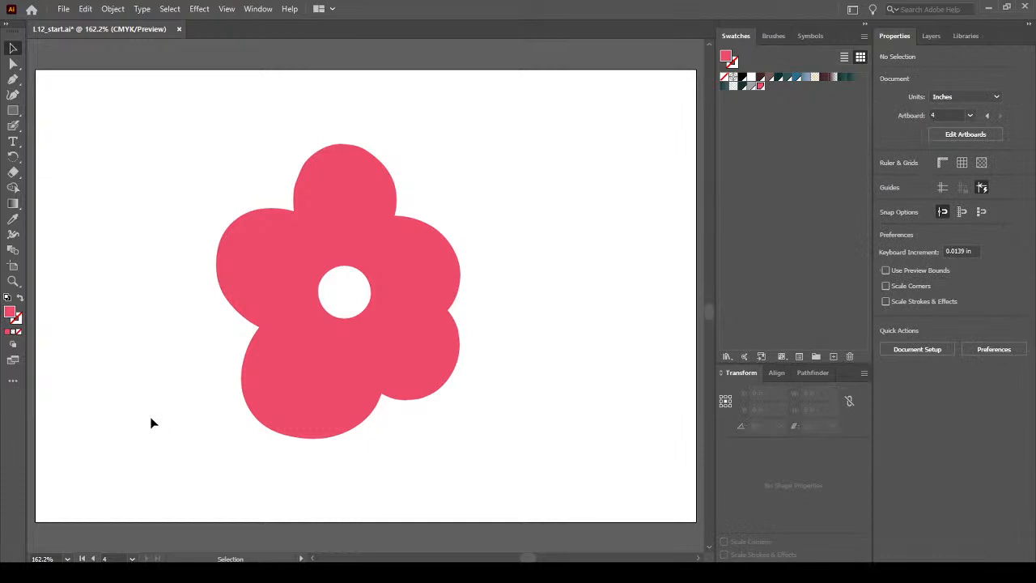
# Paste the copied flower over the blossoming branches on artboard 1
pyautogui.click(93, 558)
pyautogui.click(94, 558)
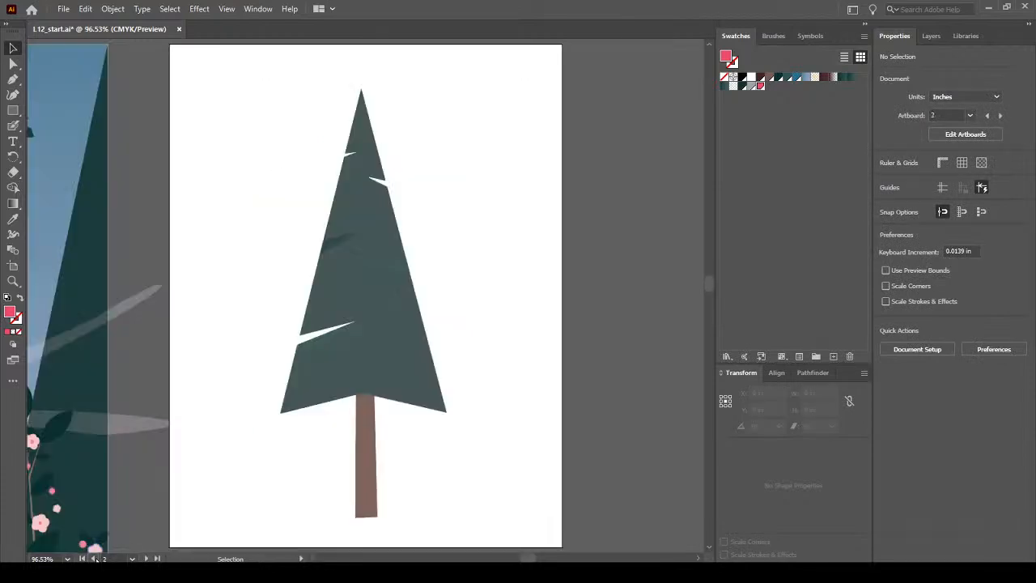
pyautogui.click(94, 558)
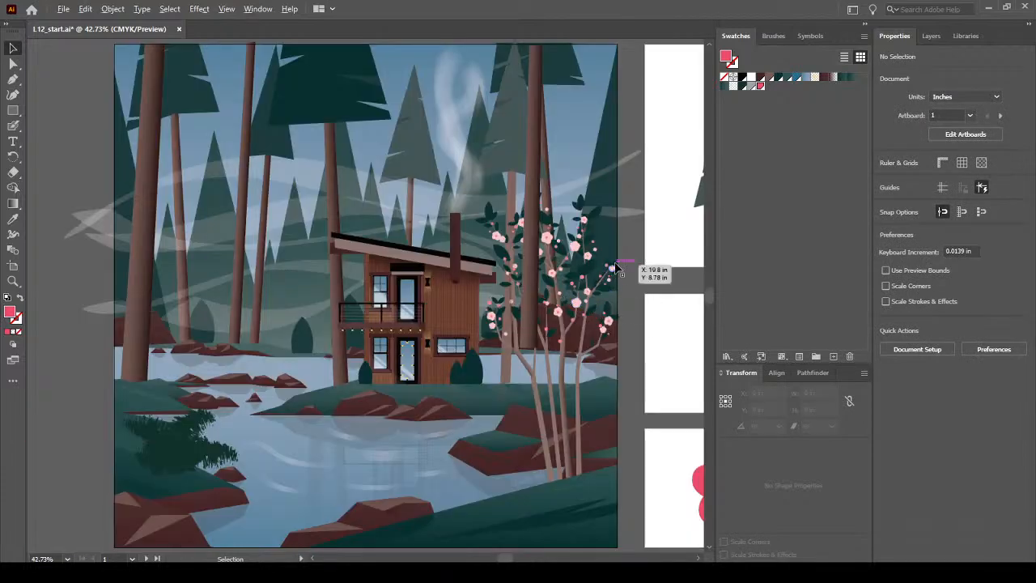
pyautogui.scroll(1, 617, 269)
pyautogui.scroll(3, 617, 269)
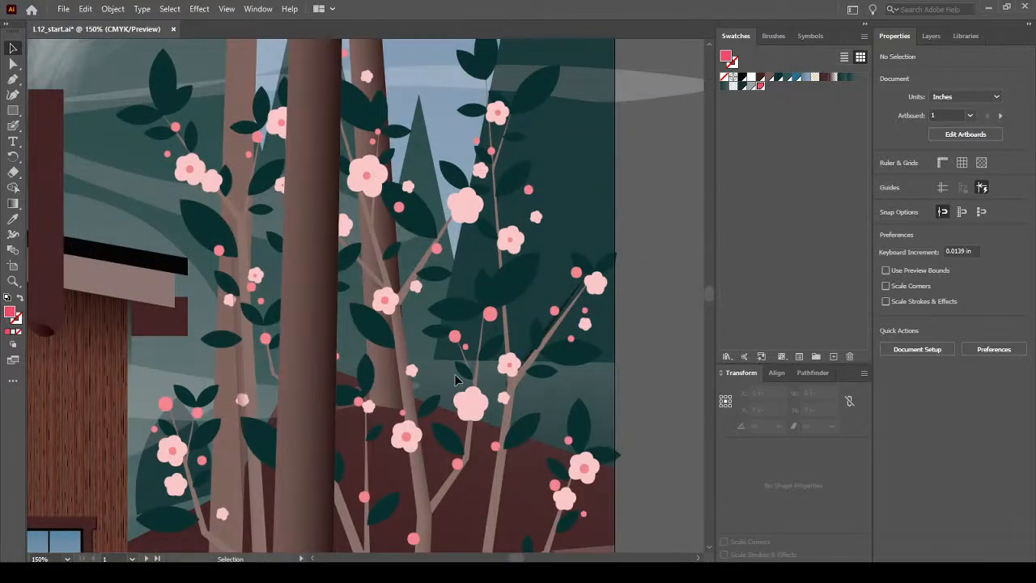
pyautogui.press('a')
pyautogui.hotkey('ctrl', 'v')
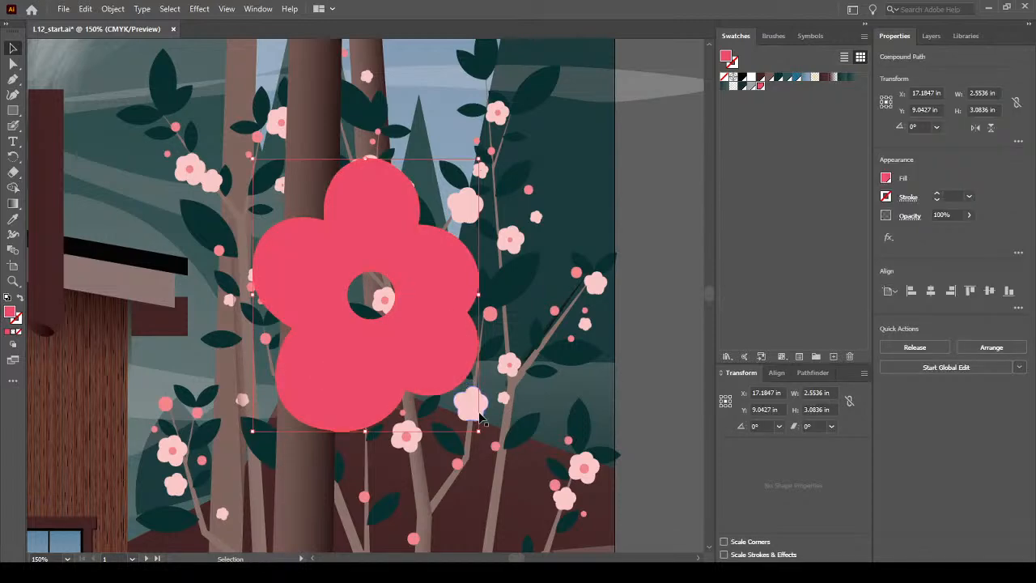
pyautogui.click(85, 10)
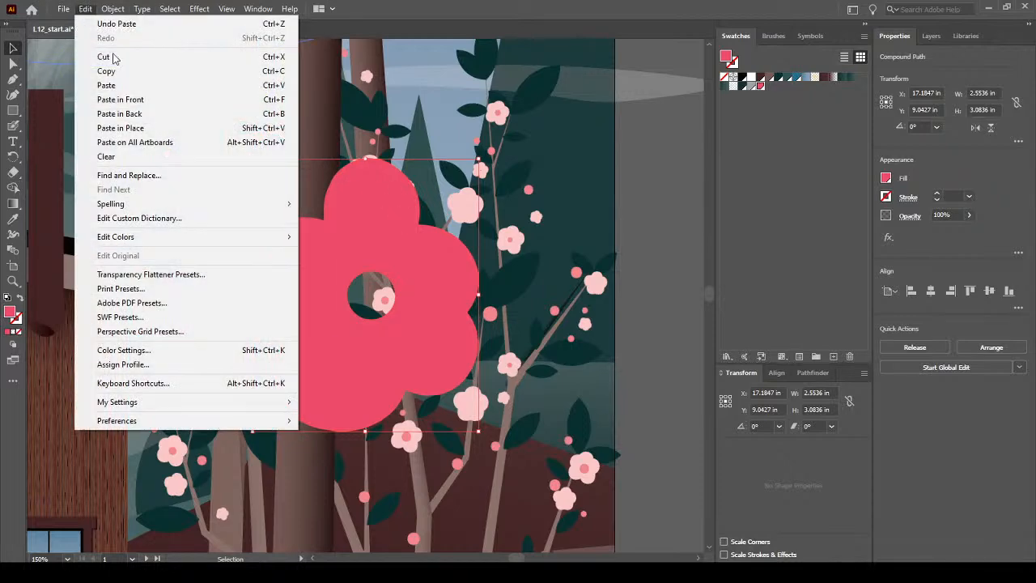
# Scale the pasted flower down to about 0.36 × 0.44 in, scatter six duplicates of it across the blossoming branches, and deselect
pyautogui.click(446, 345)
pyautogui.moveTo(479, 434); pyautogui.dragTo(237, 350)
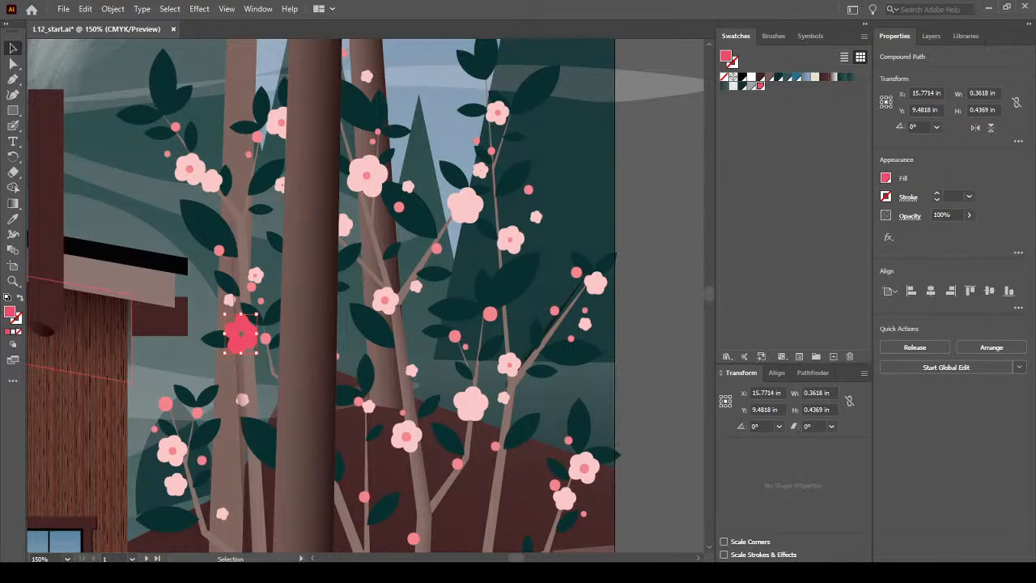
pyautogui.moveTo(240, 333); pyautogui.dragTo(483, 154)
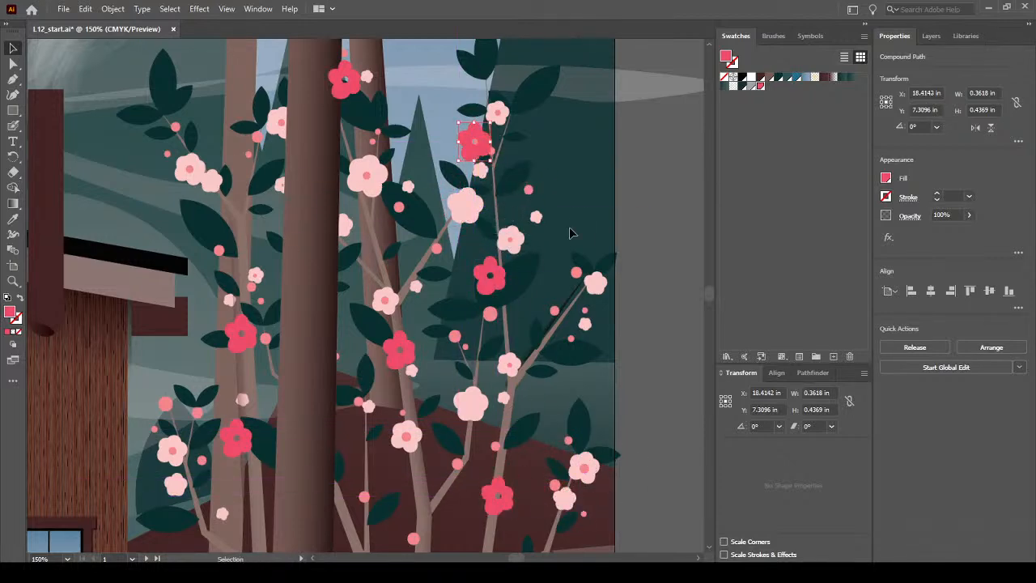
pyautogui.click(648, 202)
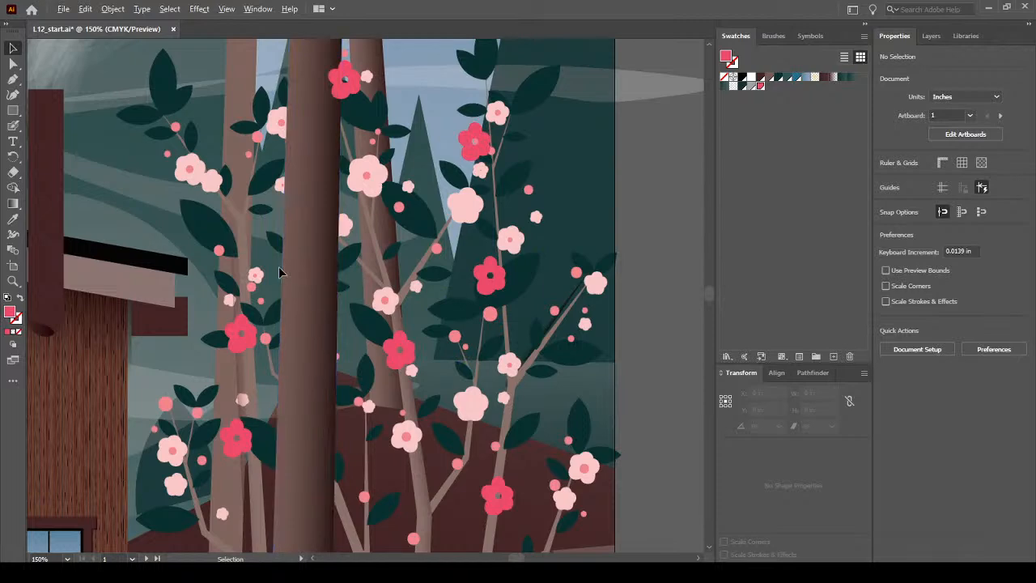
# Examine the whole forest scene, including the flowering branches, the cabin's string lights and railings, and the smoke above the chimney
pyautogui.scroll(-3, 297, 287)
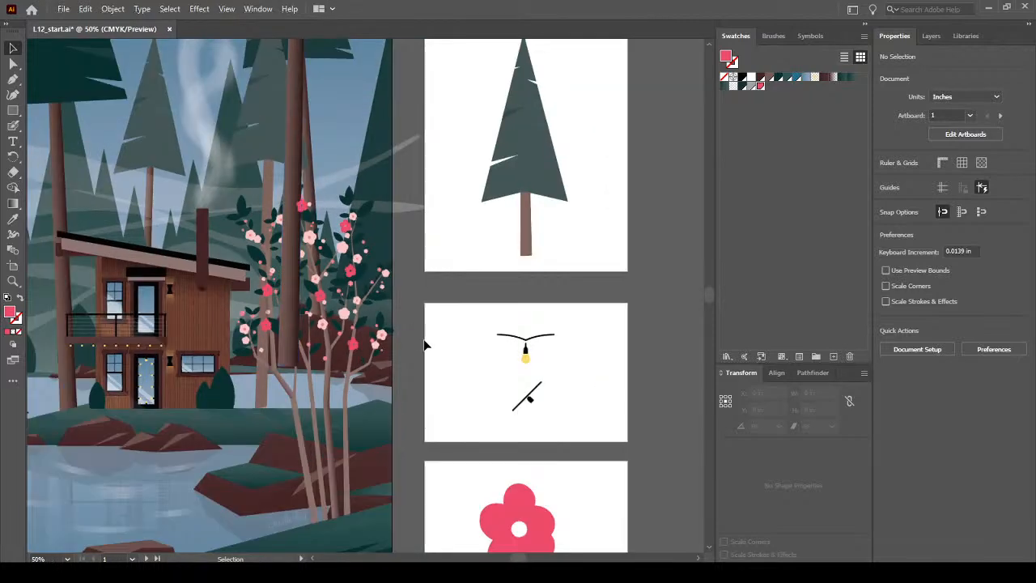
pyautogui.scroll(-1, 162, 293)
pyautogui.moveTo(198, 291); pyautogui.dragTo(311, 296)
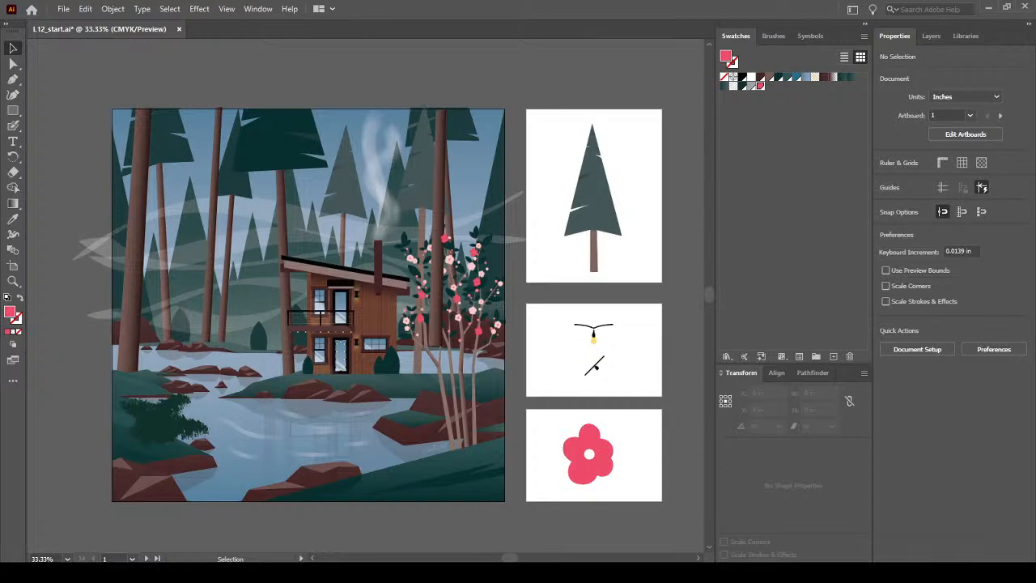
pyautogui.scroll(1, 345, 366)
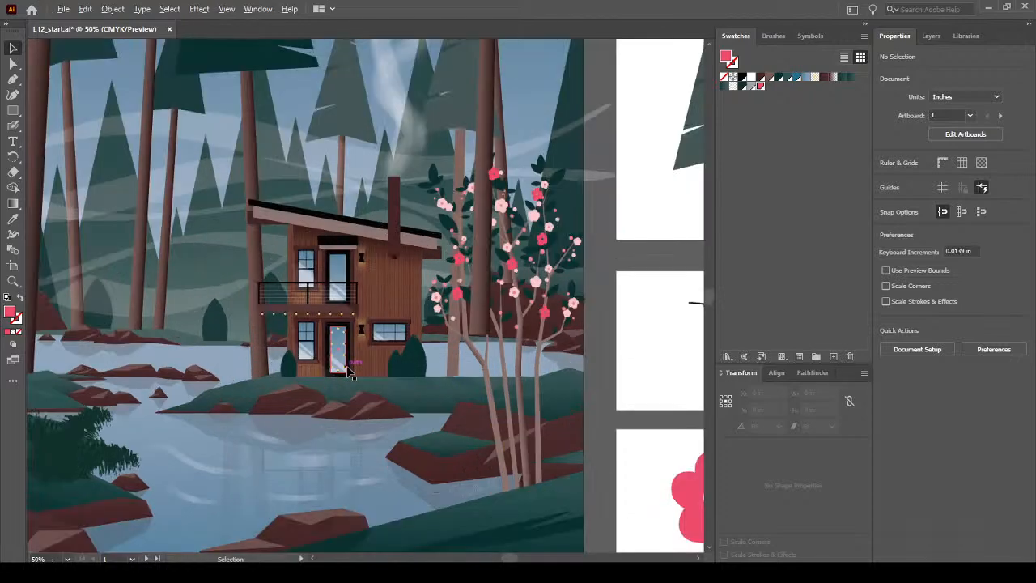
pyautogui.scroll(4, 352, 313)
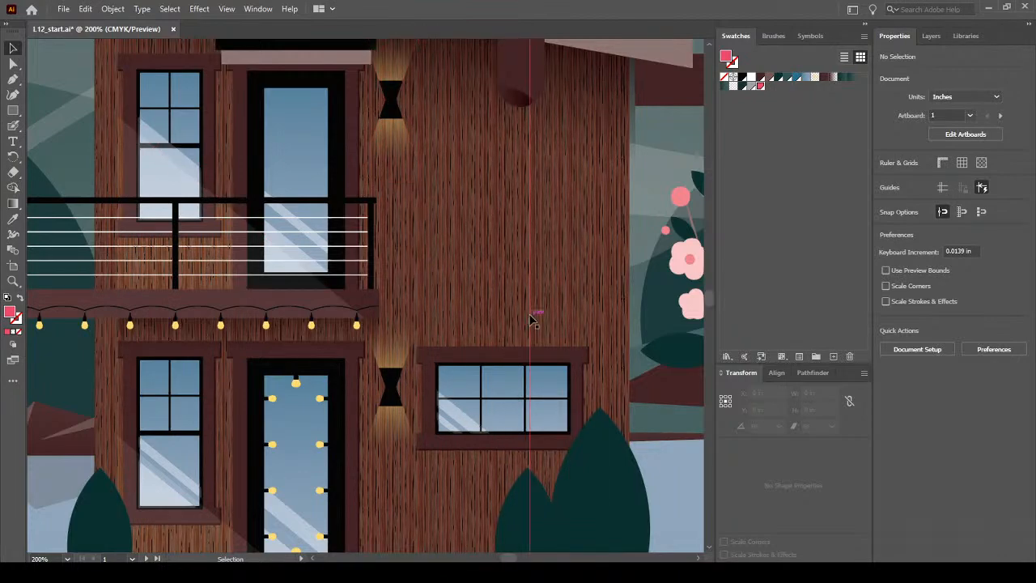
pyautogui.scroll(-3, 548, 334)
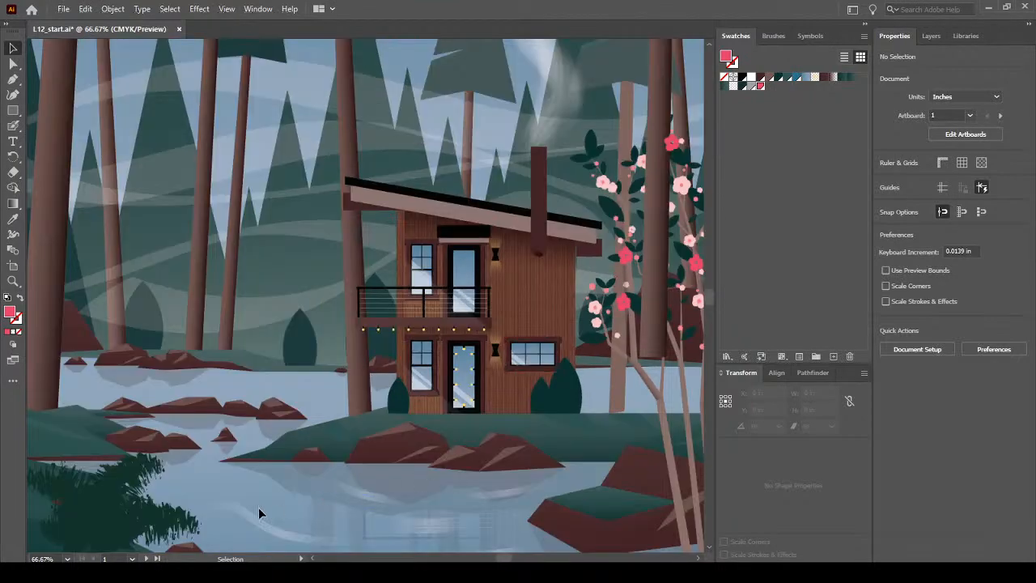
pyautogui.moveTo(458, 405); pyautogui.dragTo(383, 428)
pyautogui.scroll(-1, 331, 334)
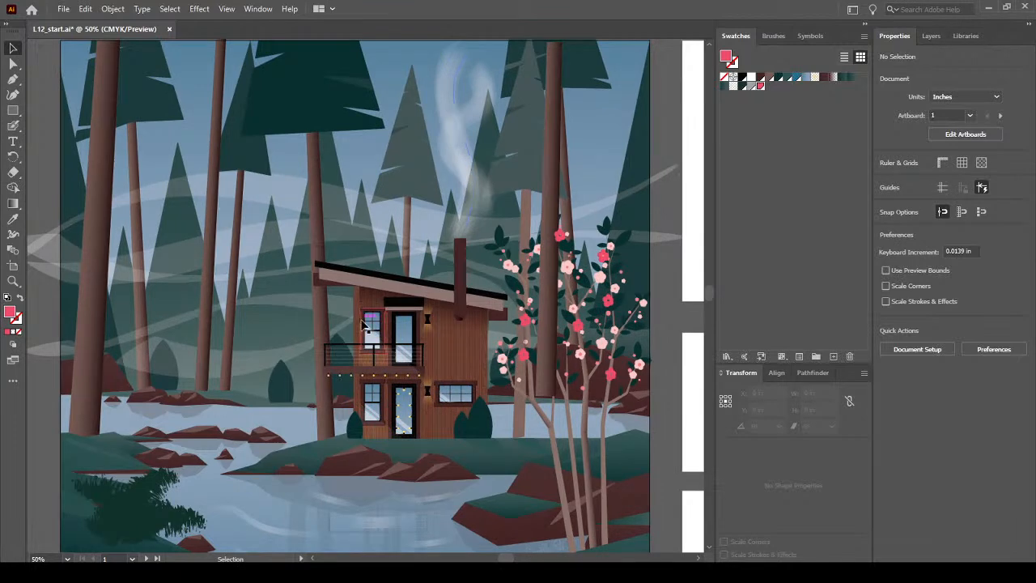
pyautogui.scroll(-1, 364, 324)
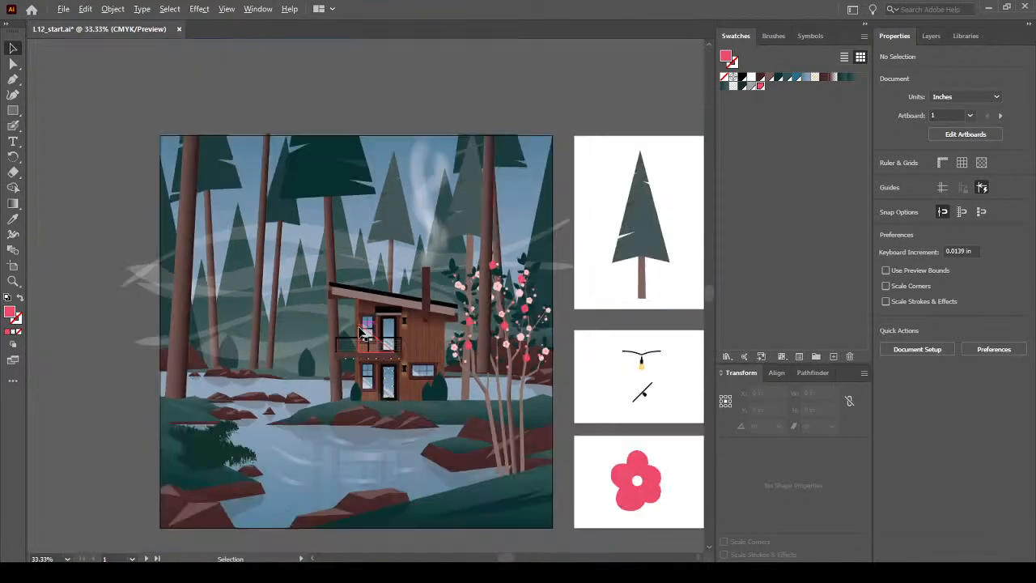